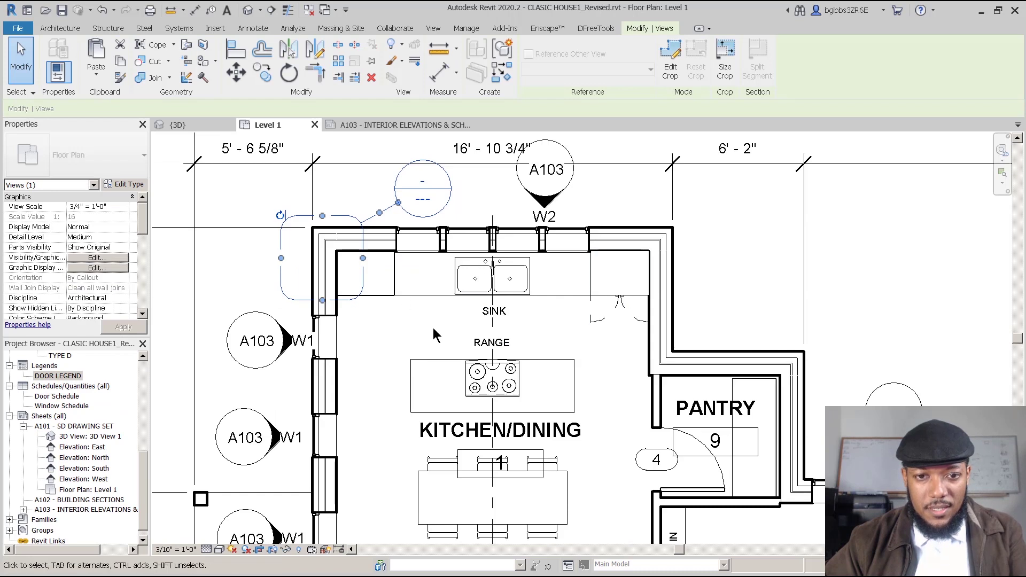
Step: Place an Interior Elevation marker in the kitchen between the sink counter and the range island, facing the sink wall
{"action": "key", "text": "Escape"}
{"action": "middle_click_drag", "start_coordinate": [518, 293], "coordinate": [435, 308]}
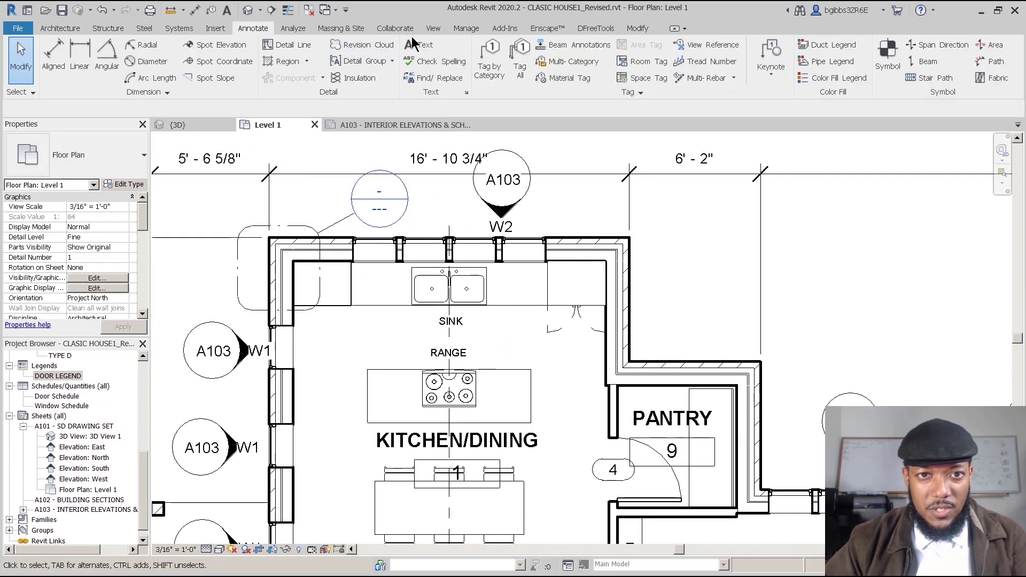
{"action": "left_click", "coordinate": [433, 28]}
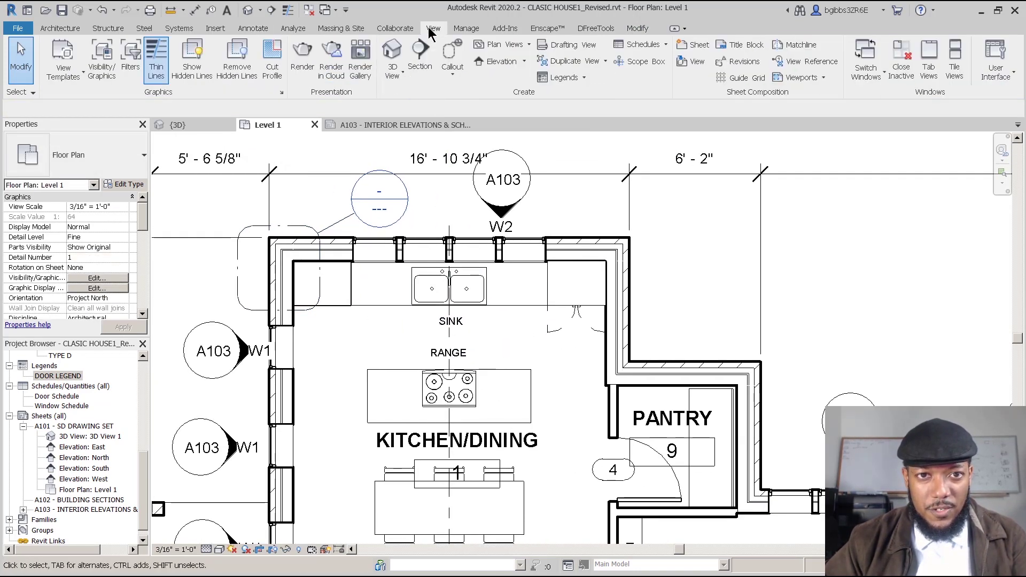
{"action": "left_click", "coordinate": [524, 62]}
{"action": "left_click", "coordinate": [483, 80]}
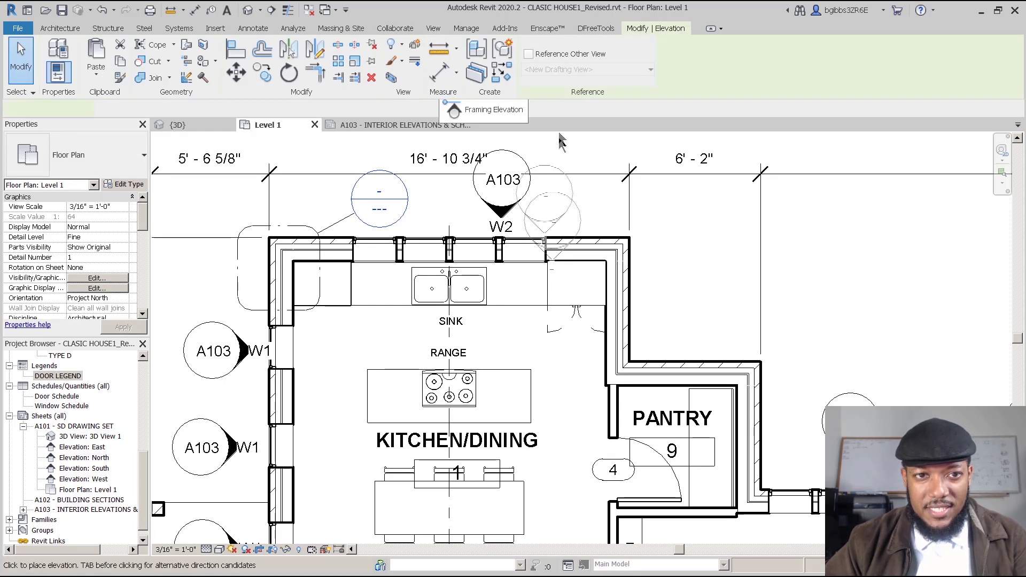
{"action": "left_click", "coordinate": [86, 155]}
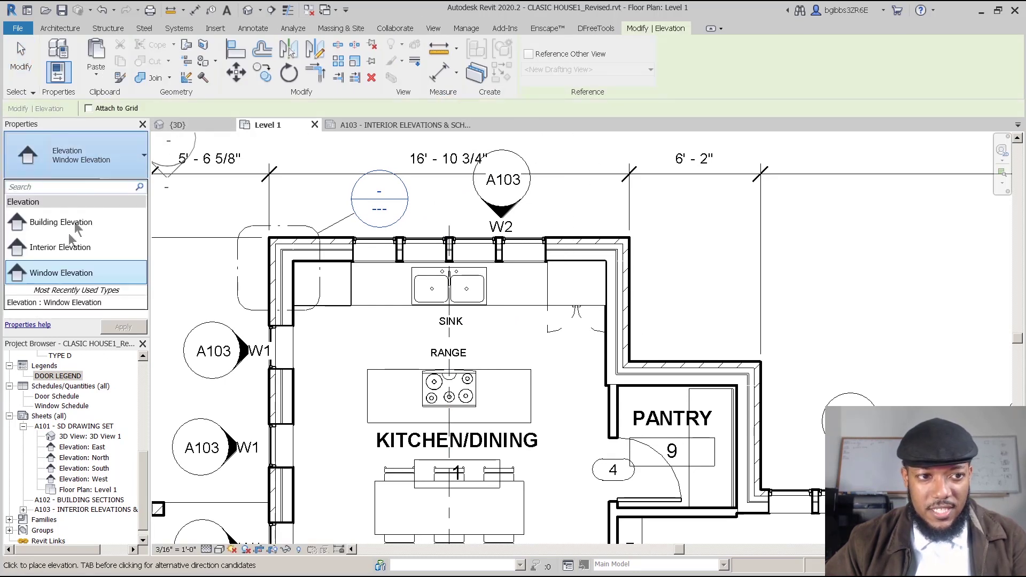
{"action": "left_click", "coordinate": [60, 247]}
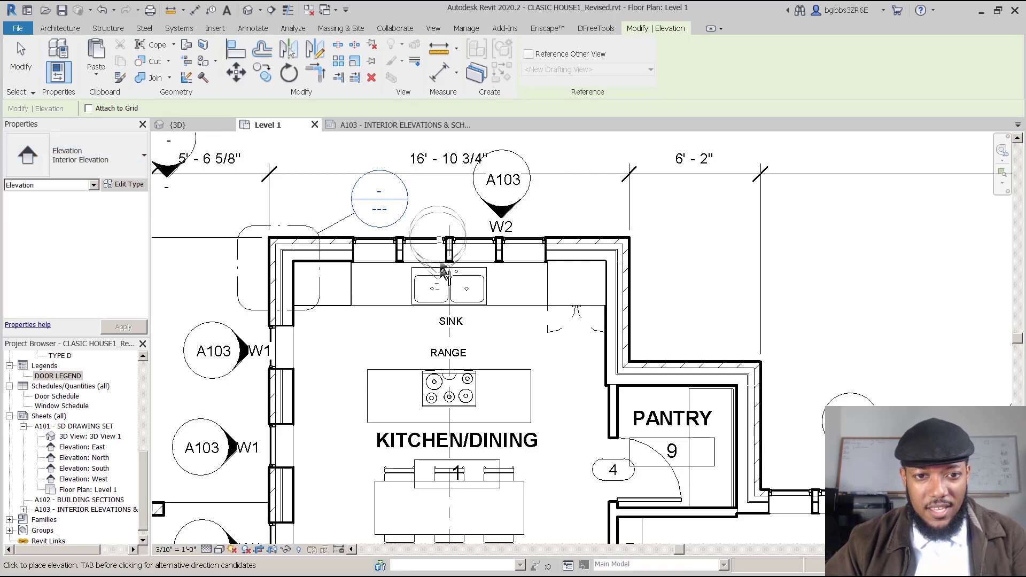
{"action": "scroll", "coordinate": [467, 340], "scroll_direction": "up", "scroll_amount": 2}
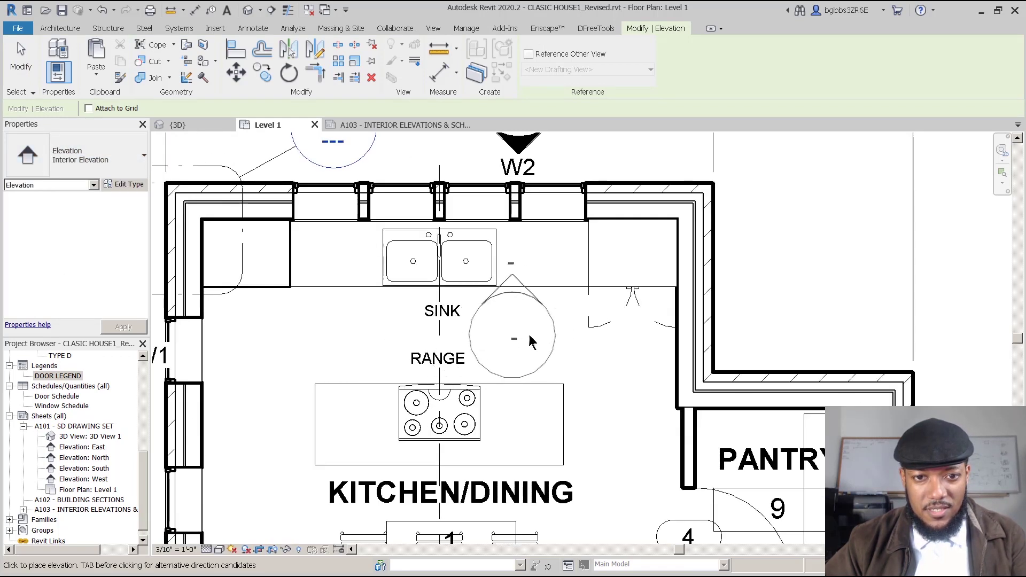
{"action": "left_click", "coordinate": [531, 342]}
{"action": "scroll", "coordinate": [534, 278], "scroll_direction": "down", "scroll_amount": 2}
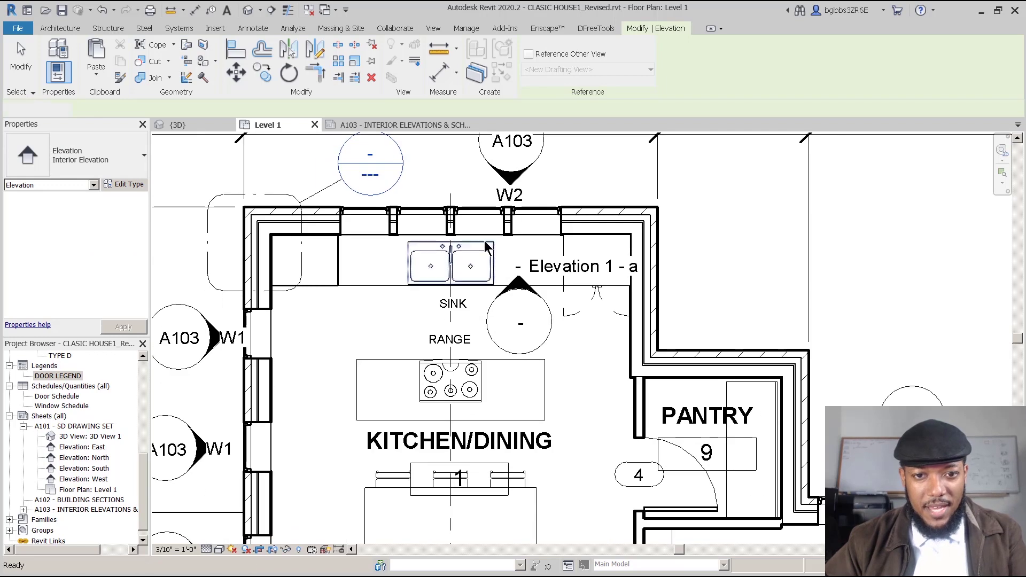
{"action": "key", "text": "Escape"}
Step: Set the elevation mark of the Interior Elevation type's 1/2" Circle tag to Elevation Mark Body_Circle : Filled Arrow
{"action": "left_click", "coordinate": [554, 315]}
{"action": "scroll", "coordinate": [533, 265], "scroll_direction": "up", "scroll_amount": 2}
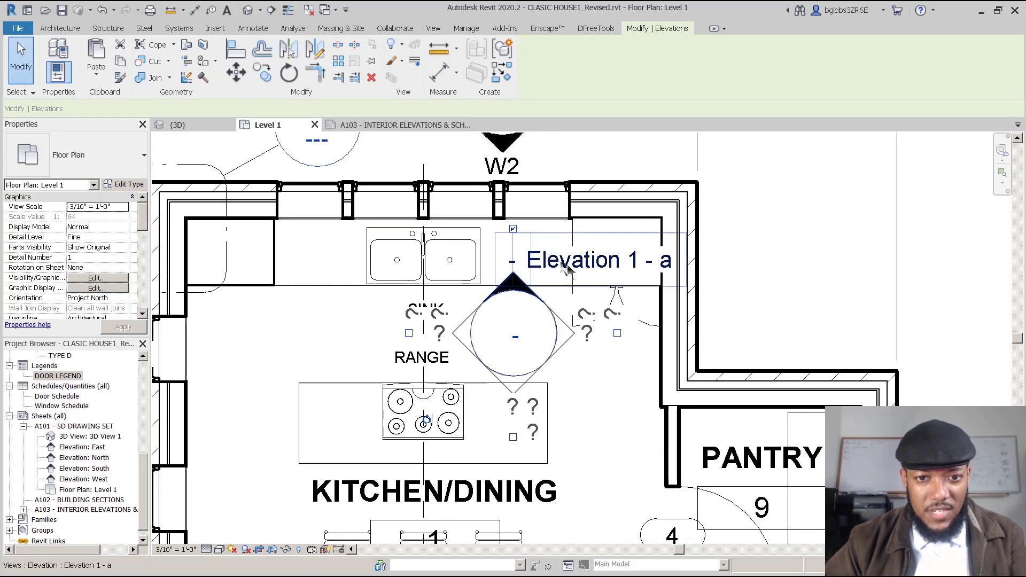
{"action": "left_click", "coordinate": [561, 254]}
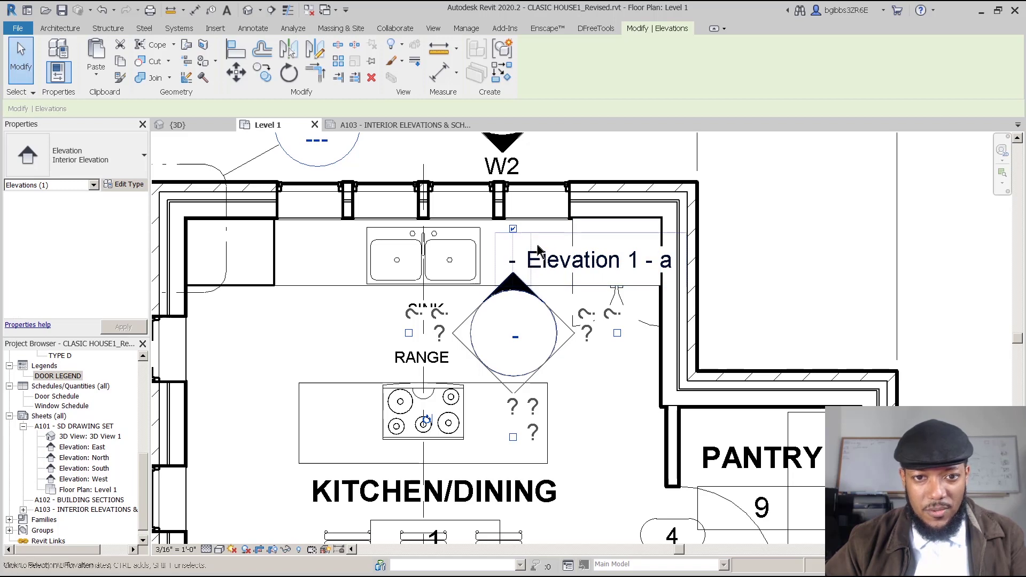
{"action": "scroll", "coordinate": [551, 248], "scroll_direction": "down", "scroll_amount": 1}
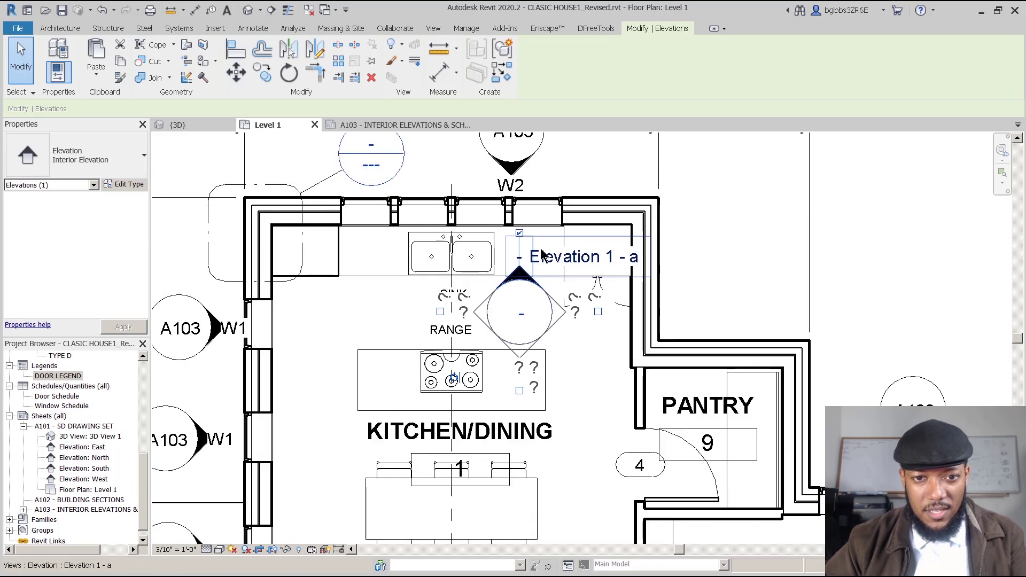
{"action": "left_click", "coordinate": [130, 184]}
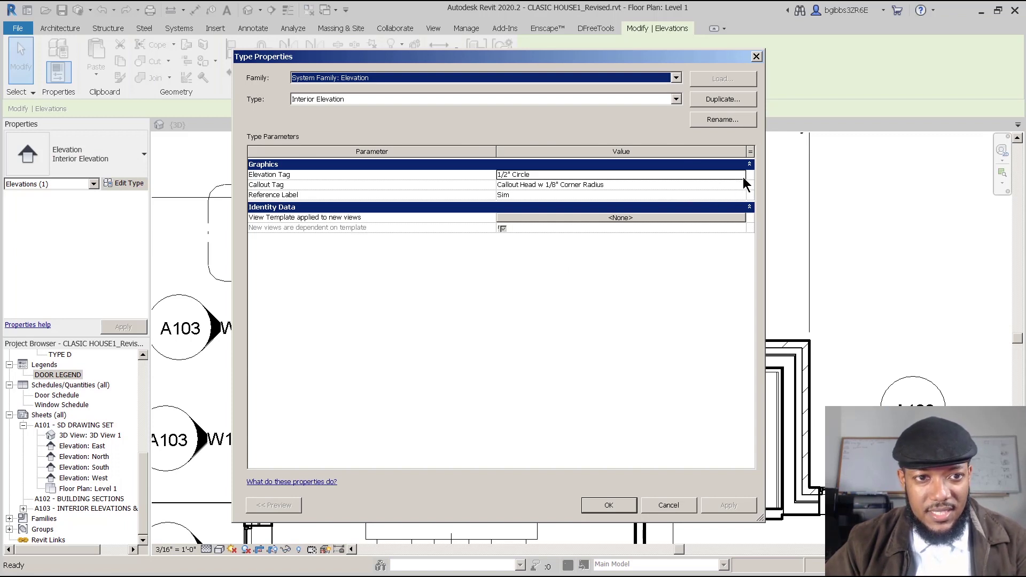
{"action": "left_click", "coordinate": [743, 178]}
{"action": "left_click", "coordinate": [743, 178]}
{"action": "left_click", "coordinate": [741, 176]}
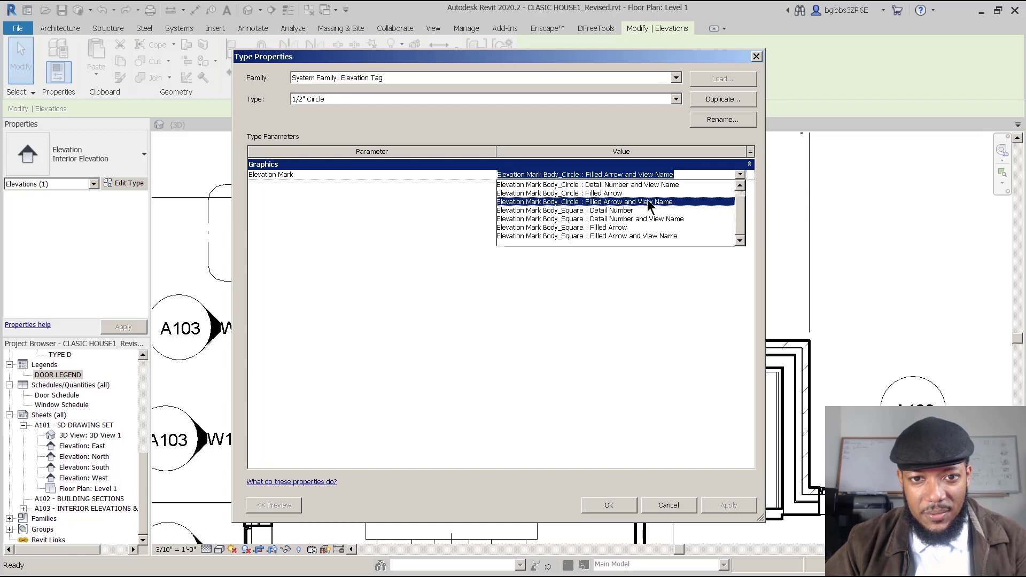
{"action": "left_click", "coordinate": [623, 193]}
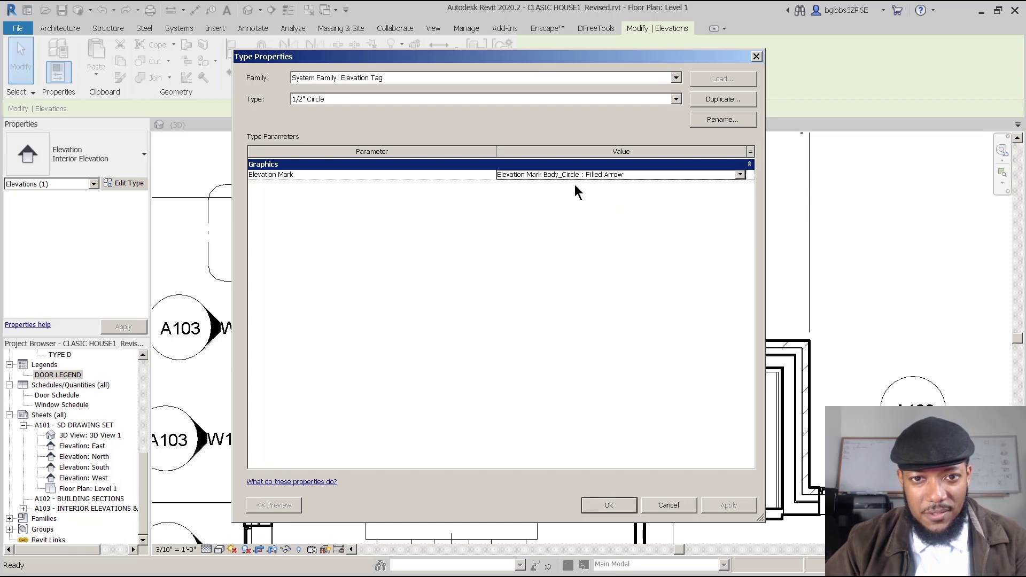
{"action": "left_click", "coordinate": [611, 503]}
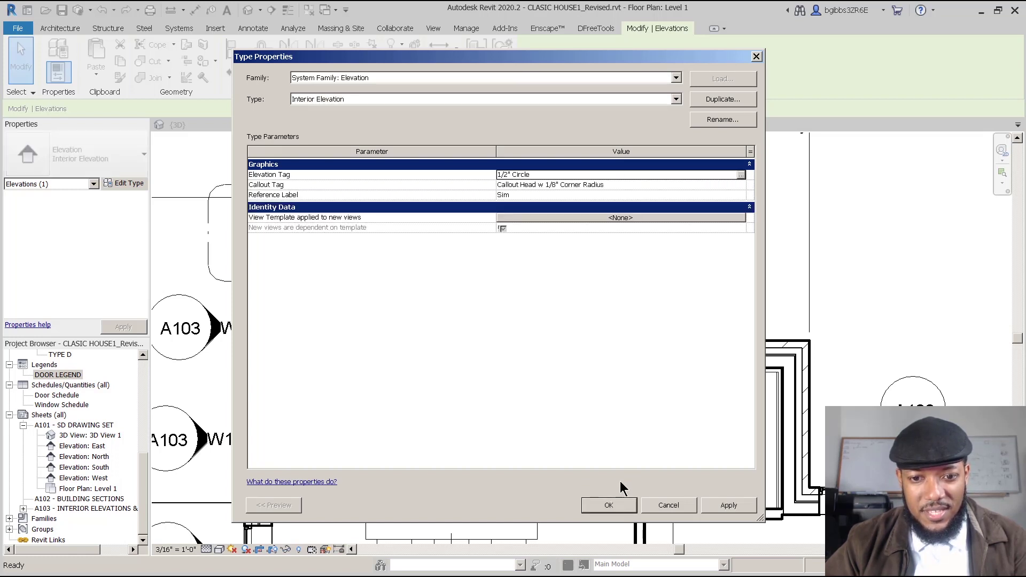
{"action": "left_click", "coordinate": [609, 506]}
Step: Turn on a second elevation view on the kitchen marker, facing the range island and dining area
{"action": "middle_click_drag", "start_coordinate": [532, 367], "coordinate": [576, 355]}
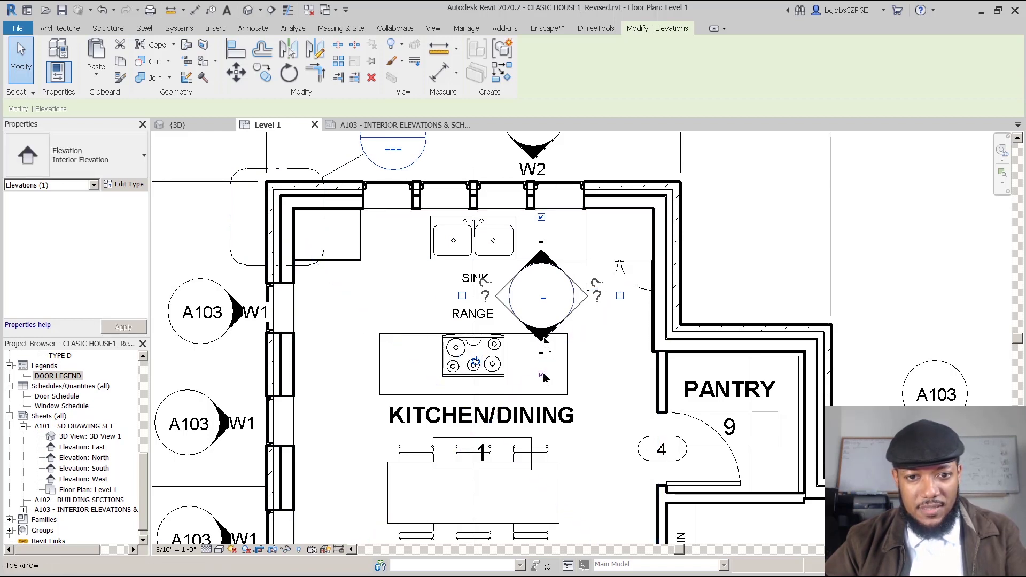
{"action": "scroll", "coordinate": [551, 303], "scroll_direction": "up", "scroll_amount": 1}
{"action": "middle_click_drag", "start_coordinate": [550, 303], "coordinate": [538, 340]}
{"action": "scroll", "coordinate": [539, 336], "scroll_direction": "down", "scroll_amount": 1}
{"action": "key", "text": "Escape"}
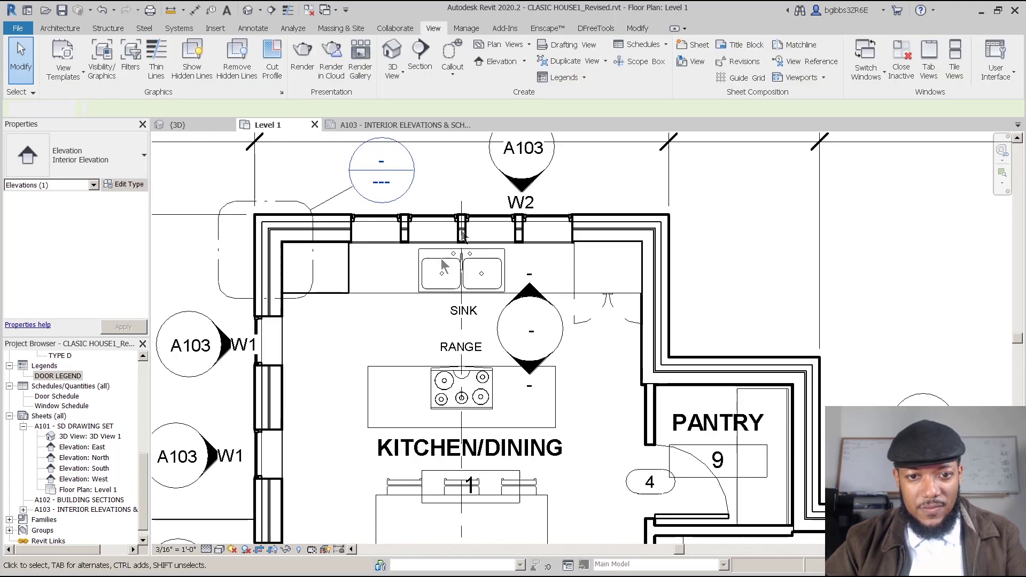
{"action": "scroll", "coordinate": [507, 315], "scroll_direction": "down", "scroll_amount": 1}
{"action": "key", "text": "Escape"}
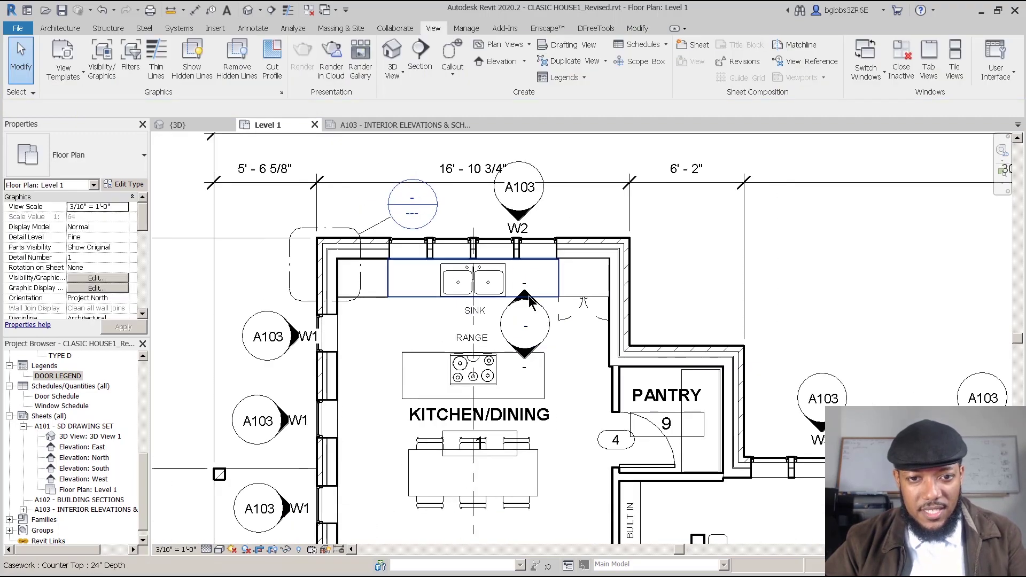
Step: Examine the view extents of the kitchen marker's two opposite interior elevations on the floor plan
{"action": "scroll", "coordinate": [524, 293], "scroll_direction": "up", "scroll_amount": 3}
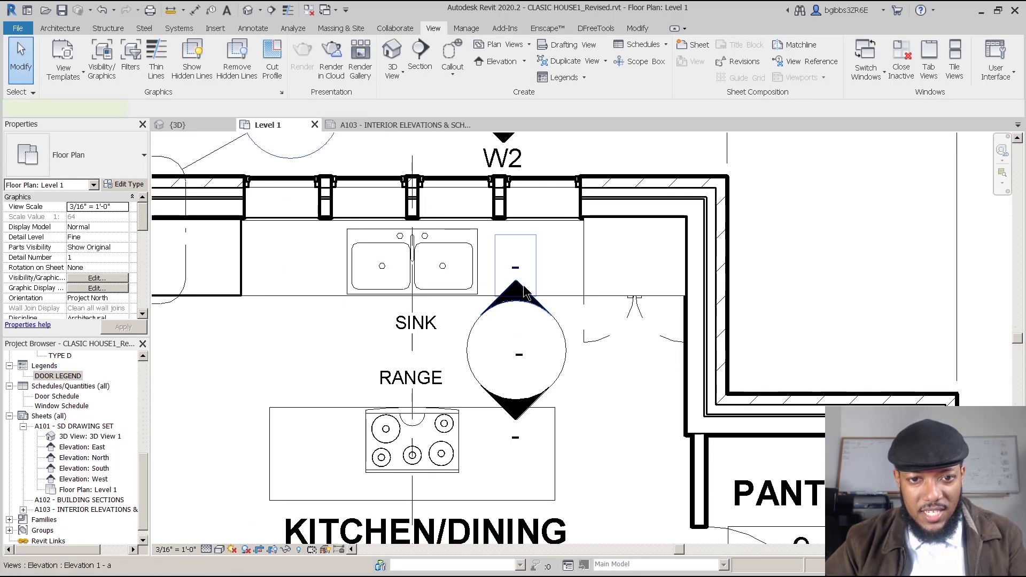
{"action": "left_click", "coordinate": [525, 293]}
{"action": "scroll", "coordinate": [525, 293], "scroll_direction": "down", "scroll_amount": 2}
{"action": "scroll", "coordinate": [566, 364], "scroll_direction": "up", "scroll_amount": 1}
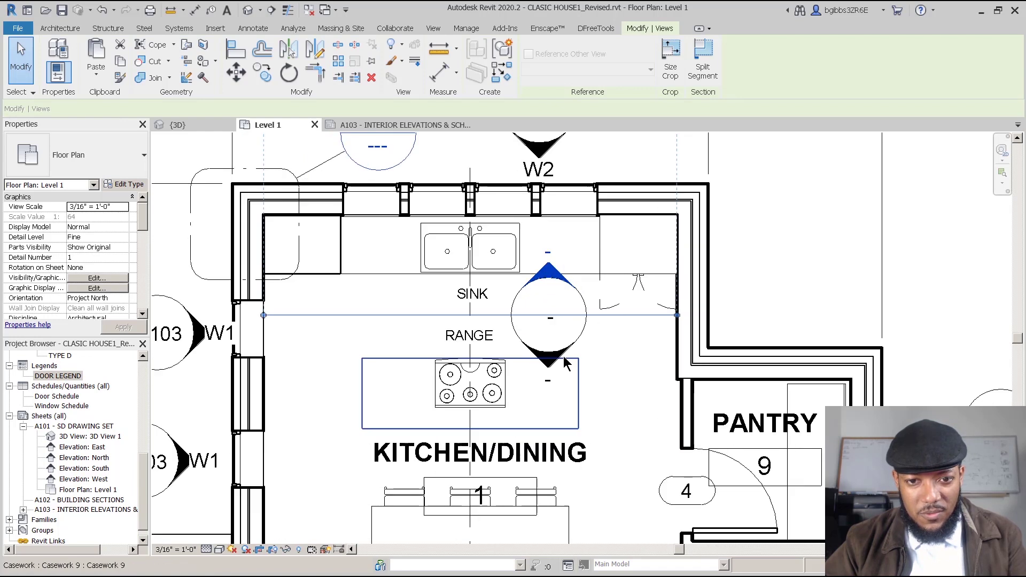
{"action": "left_click", "coordinate": [551, 367]}
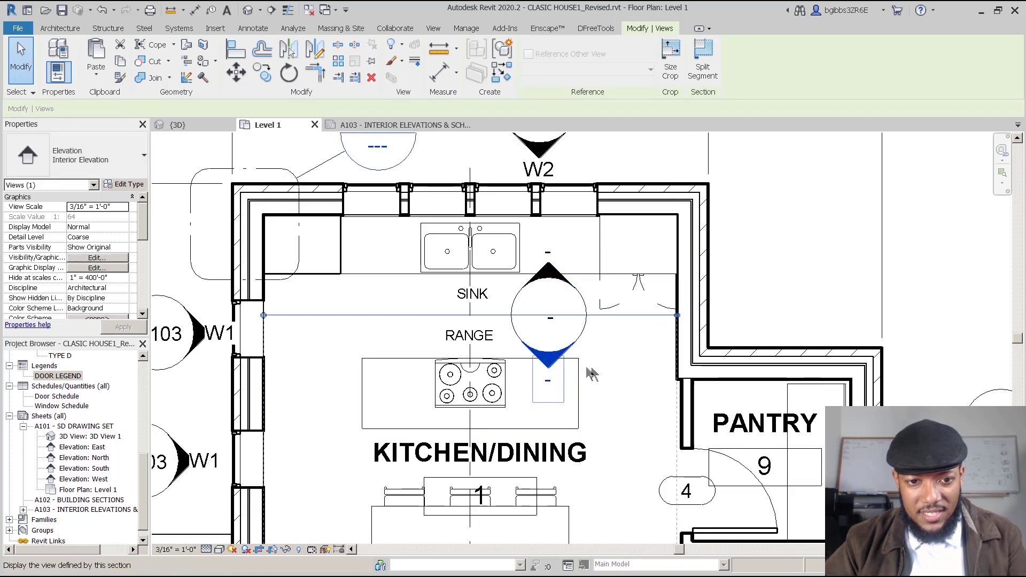
{"action": "scroll", "coordinate": [543, 273], "scroll_direction": "down", "scroll_amount": 3}
{"action": "scroll", "coordinate": [544, 273], "scroll_direction": "up", "scroll_amount": 1}
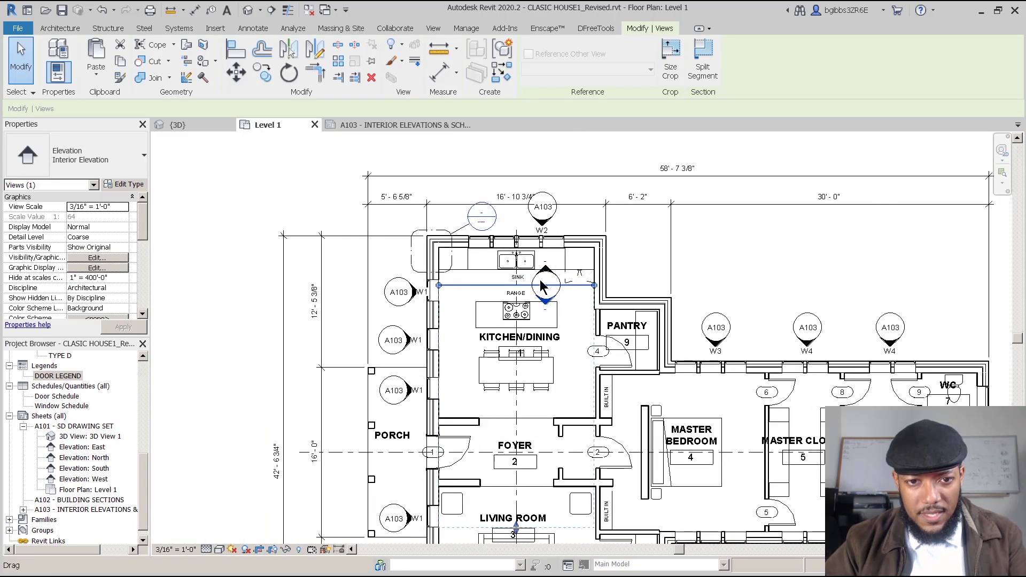
{"action": "scroll", "coordinate": [542, 285], "scroll_direction": "up", "scroll_amount": 4}
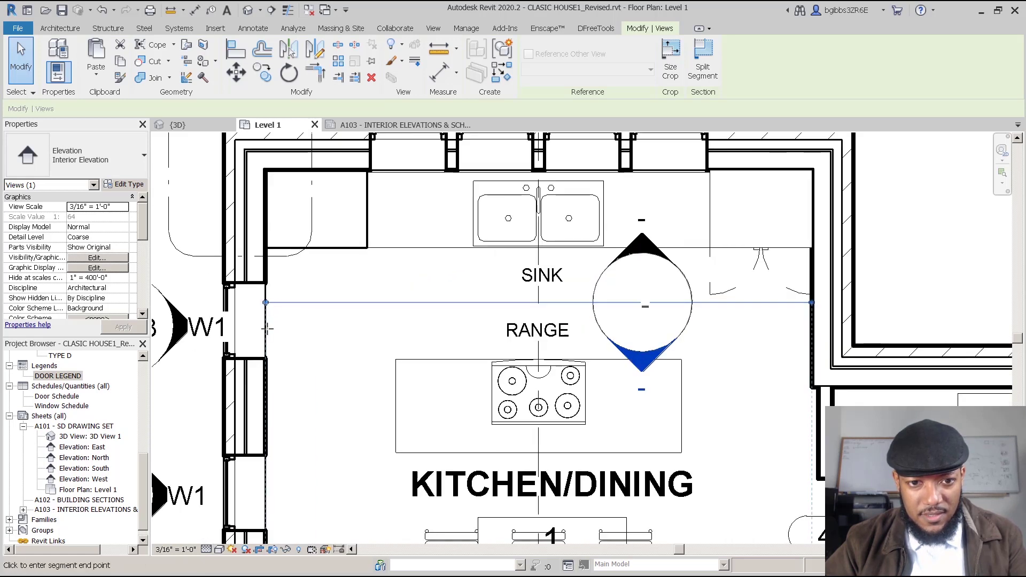
{"action": "key", "text": "Escape"}
{"action": "scroll", "coordinate": [547, 343], "scroll_direction": "down", "scroll_amount": 2}
{"action": "middle_click_drag", "start_coordinate": [650, 344], "coordinate": [582, 305]}
{"action": "scroll", "coordinate": [582, 305], "scroll_direction": "down", "scroll_amount": 1}
{"action": "left_click", "coordinate": [627, 316]}
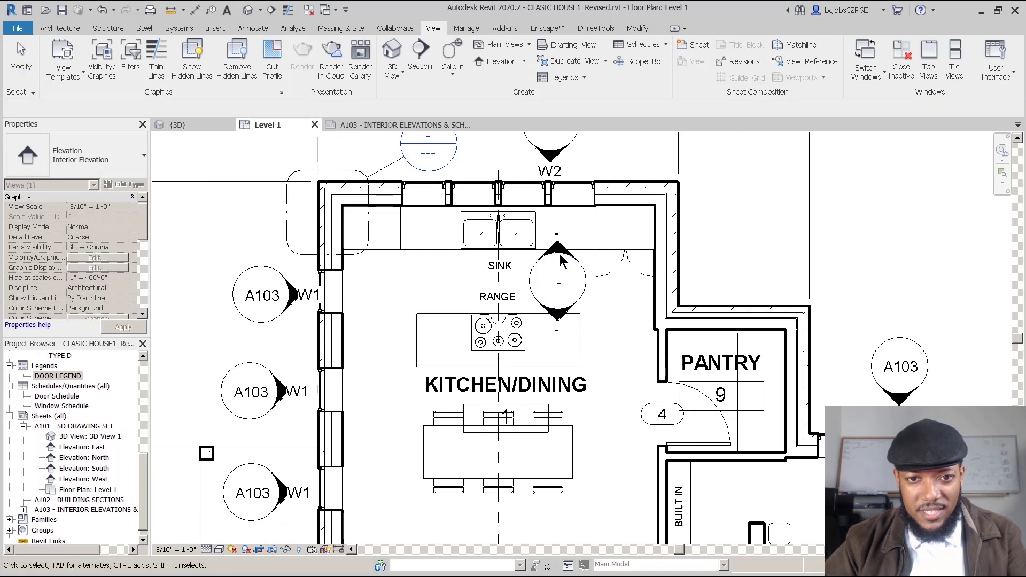
{"action": "key", "text": "Escape"}
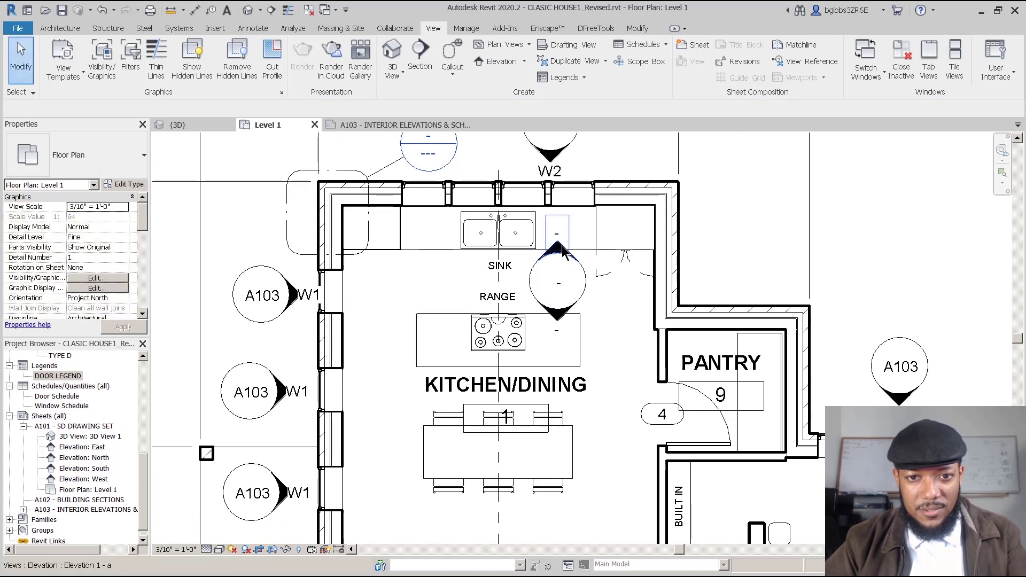
Step: Open the kitchen elevation facing the sink wall, return to Level 1, and open the one facing the dining area
{"action": "double_click", "coordinate": [558, 250]}
{"action": "left_click", "coordinate": [269, 125]}
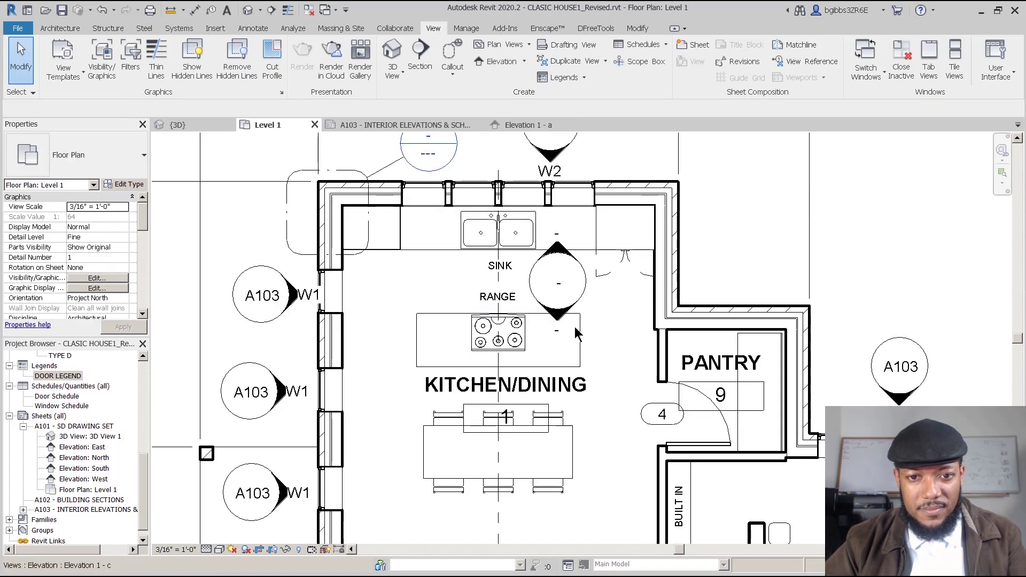
{"action": "double_click", "coordinate": [561, 318]}
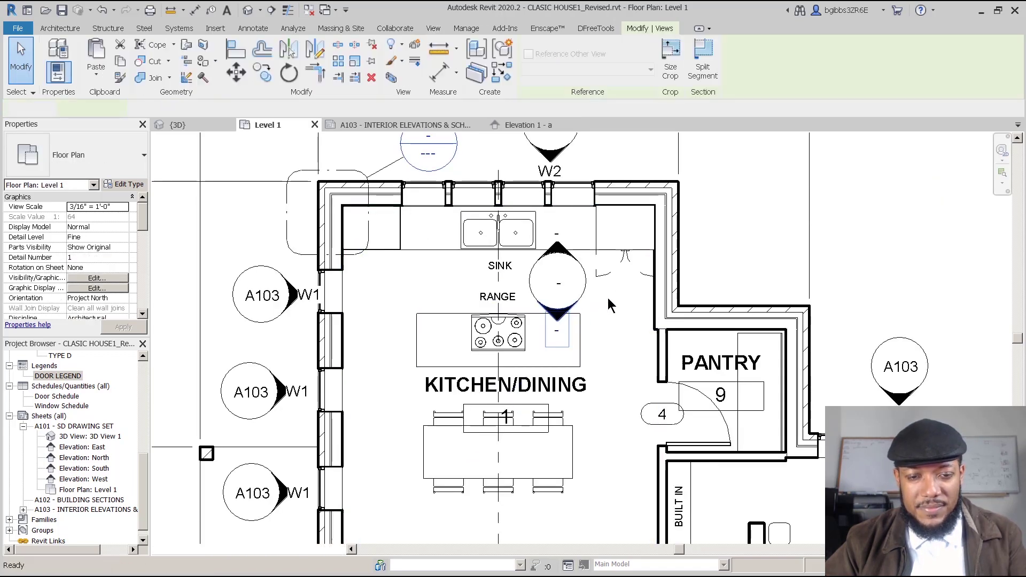
{"action": "scroll", "coordinate": [556, 242], "scroll_direction": "down", "scroll_amount": 2}
{"action": "middle_click_drag", "start_coordinate": [682, 267], "coordinate": [615, 274]}
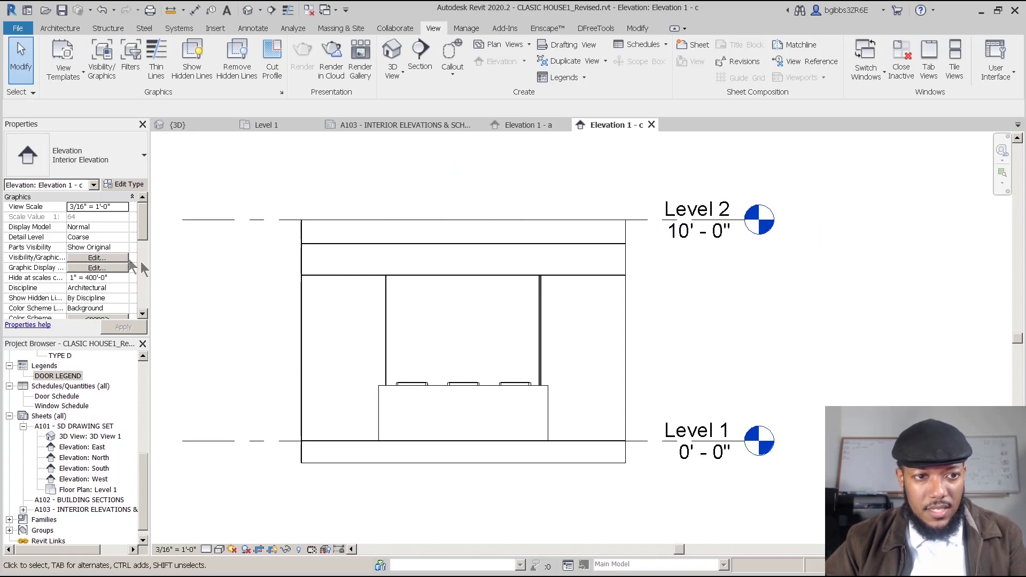
Step: Select the Interior Elevation view template for the dining-side elevation view
{"action": "scroll", "coordinate": [130, 265], "scroll_direction": "down", "scroll_amount": 5}
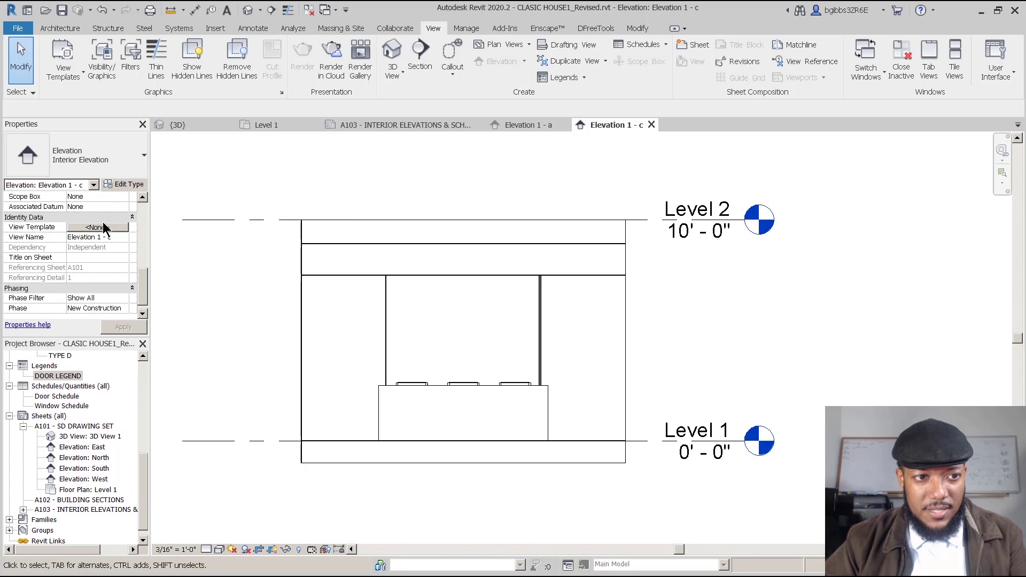
{"action": "left_click", "coordinate": [103, 222]}
{"action": "left_click", "coordinate": [130, 268]}
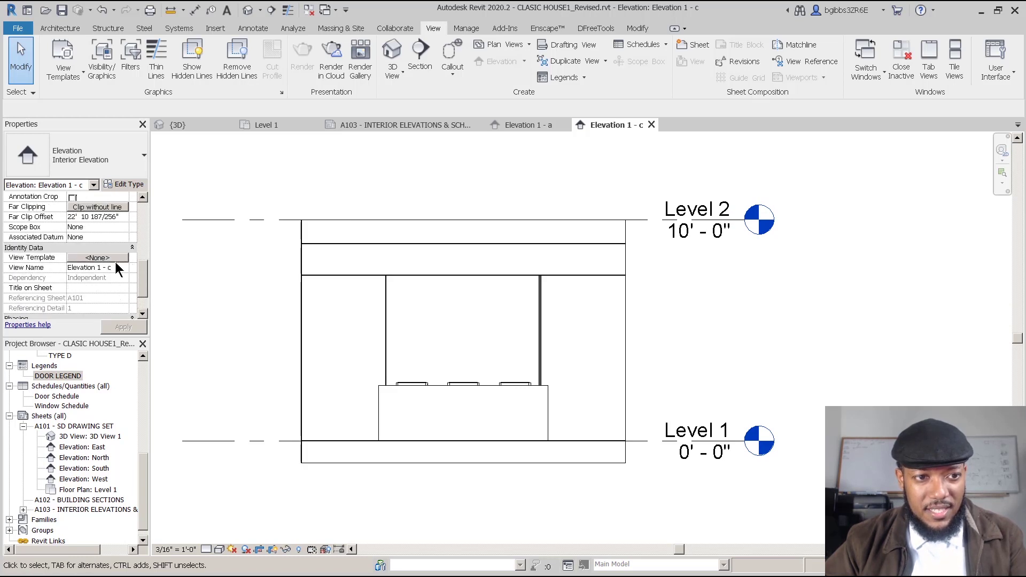
{"action": "left_click", "coordinate": [113, 259]}
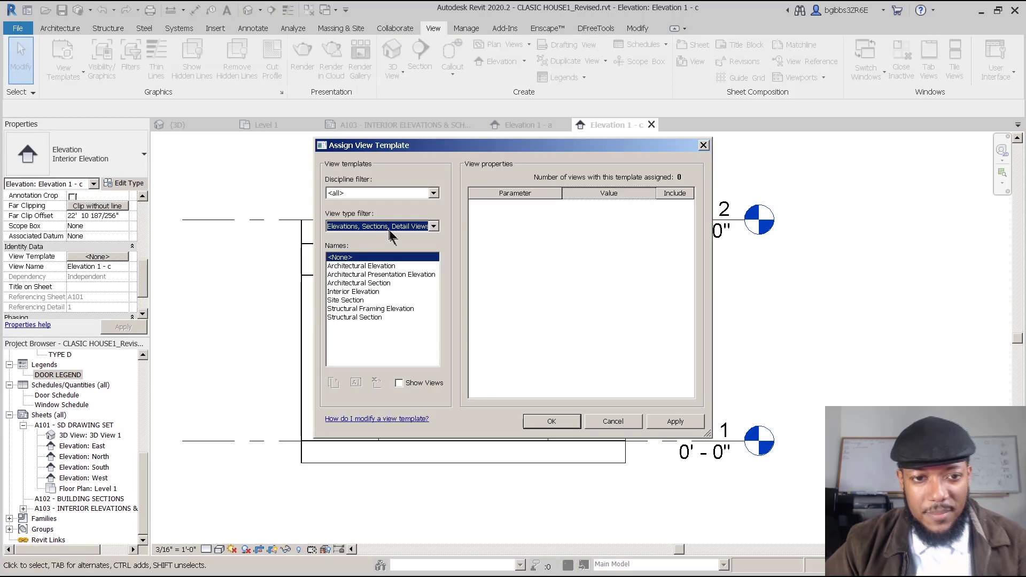
{"action": "left_click", "coordinate": [380, 291]}
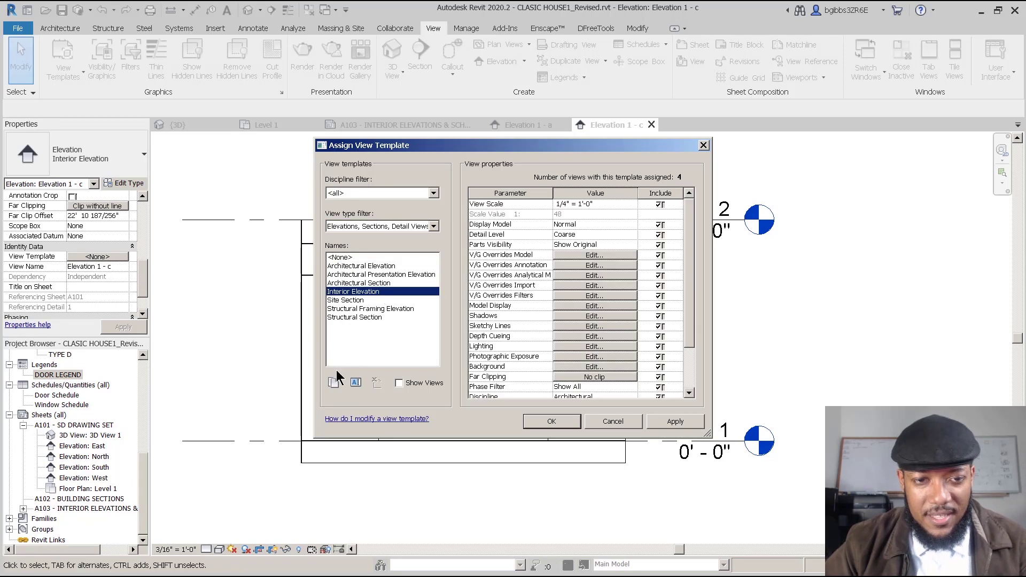
{"action": "left_click_drag", "start_coordinate": [323, 145], "coordinate": [446, 148]}
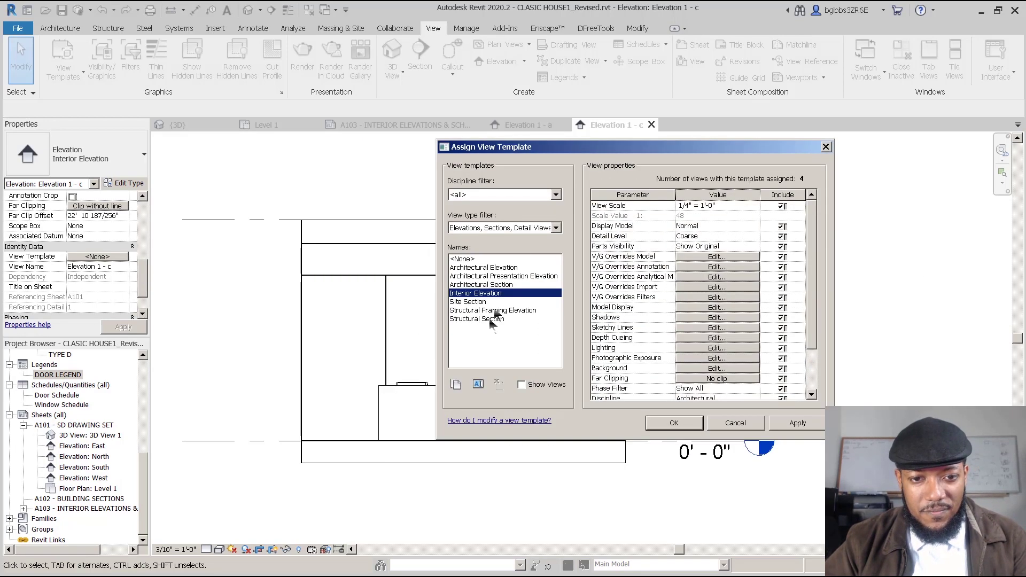
{"action": "left_click", "coordinate": [455, 385]}
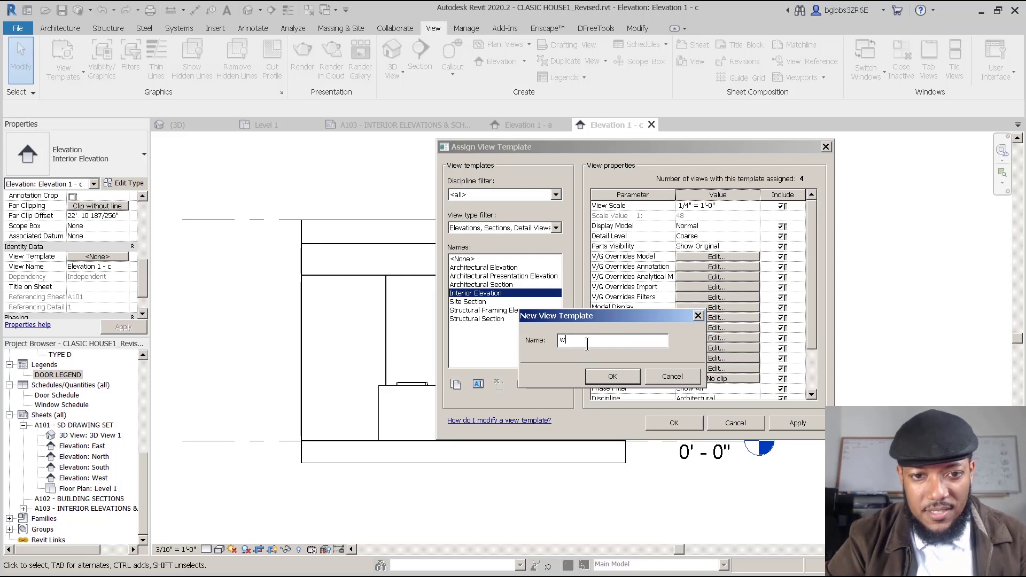
{"action": "type", "text": "INTER"}
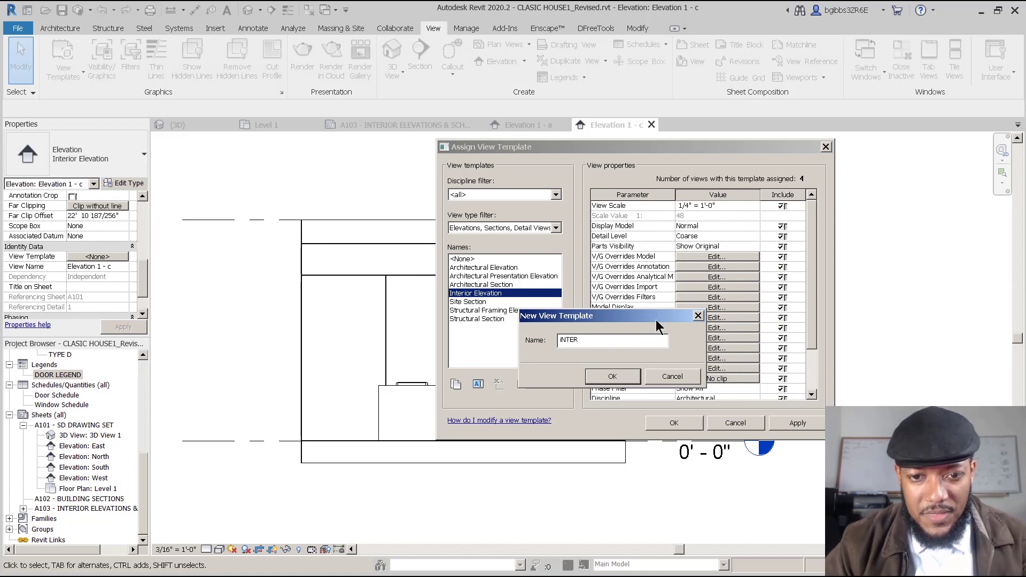
{"action": "left_click", "coordinate": [655, 375]}
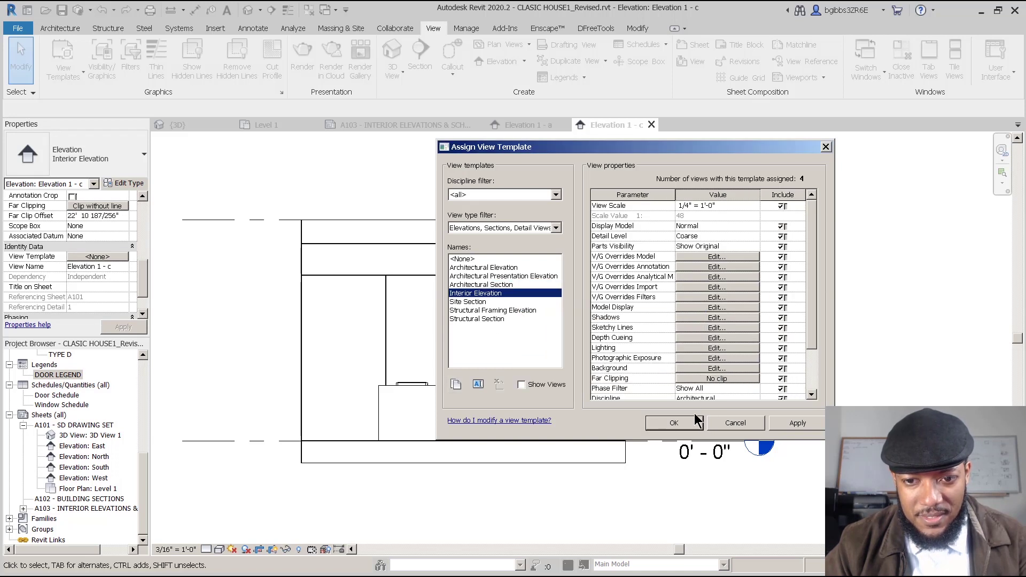
Step: Apply the selected Interior Elevation view template to the dining-side elevation and inspect the view
{"action": "key", "text": "Return"}
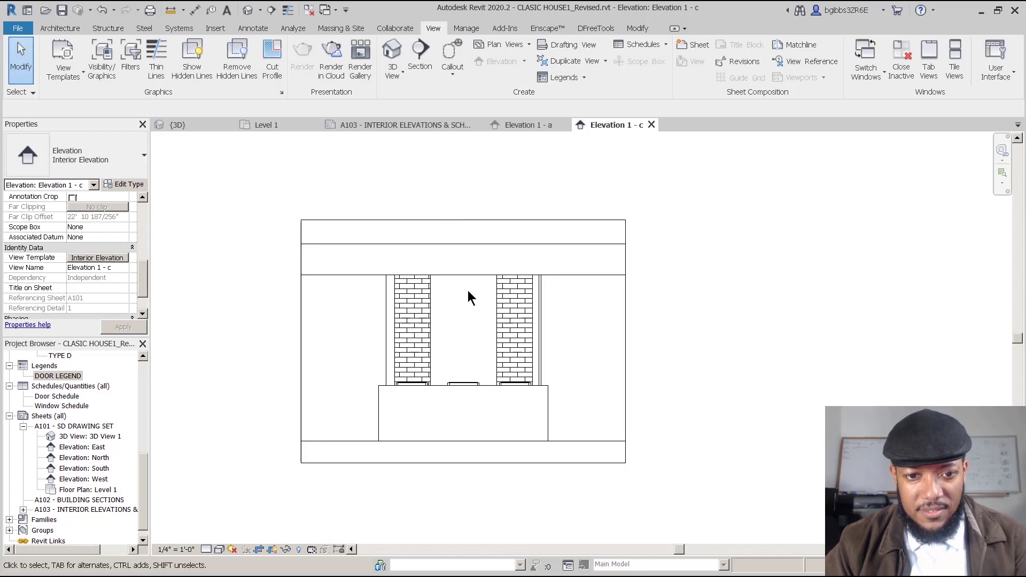
{"action": "middle_click_drag", "start_coordinate": [441, 449], "coordinate": [426, 463]}
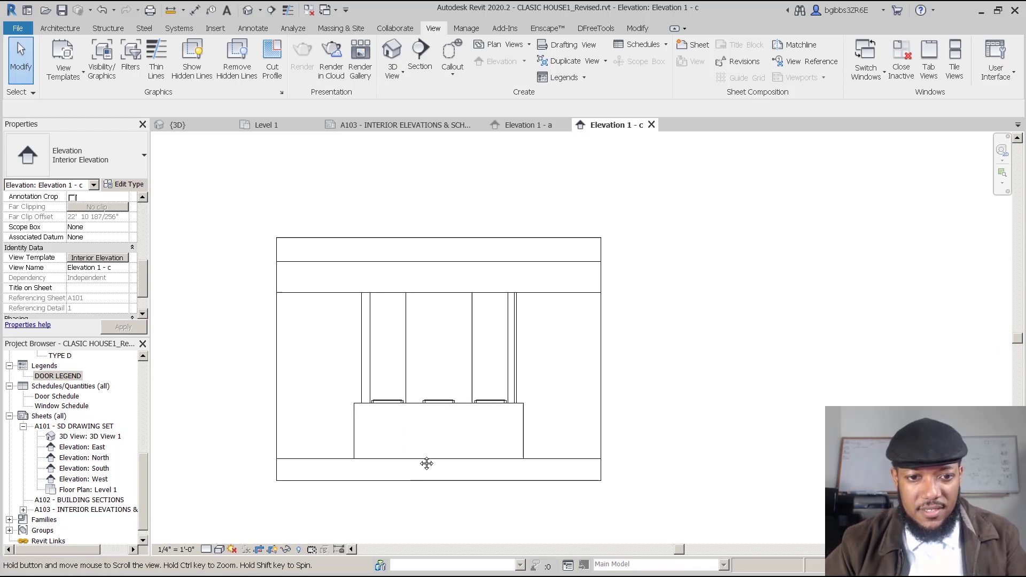
{"action": "scroll", "coordinate": [435, 422], "scroll_direction": "up", "scroll_amount": 2}
{"action": "middle_click_drag", "start_coordinate": [435, 426], "coordinate": [432, 435]}
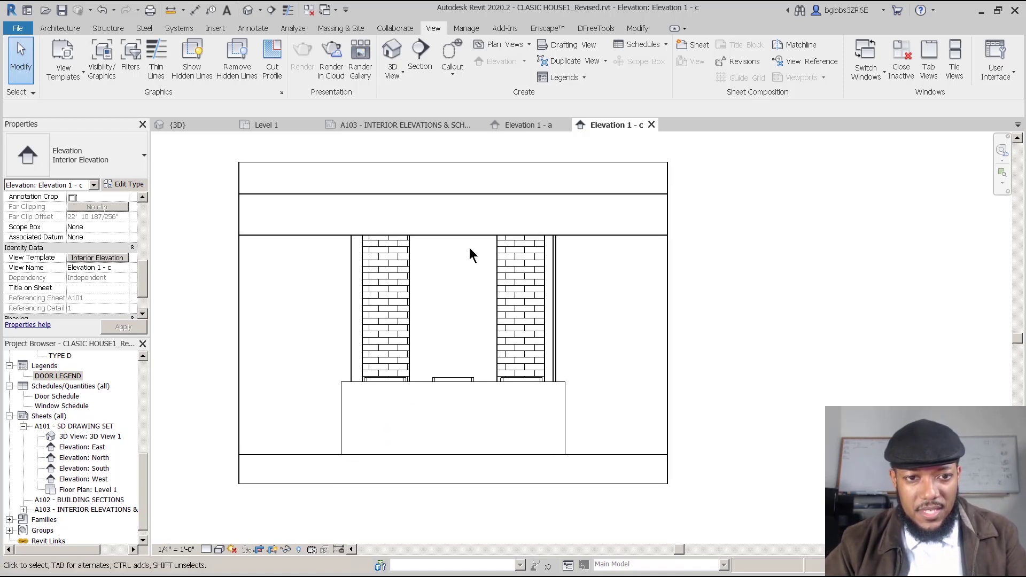
{"action": "scroll", "coordinate": [406, 437], "scroll_direction": "down", "scroll_amount": 2}
{"action": "scroll", "coordinate": [337, 425], "scroll_direction": "up", "scroll_amount": 1}
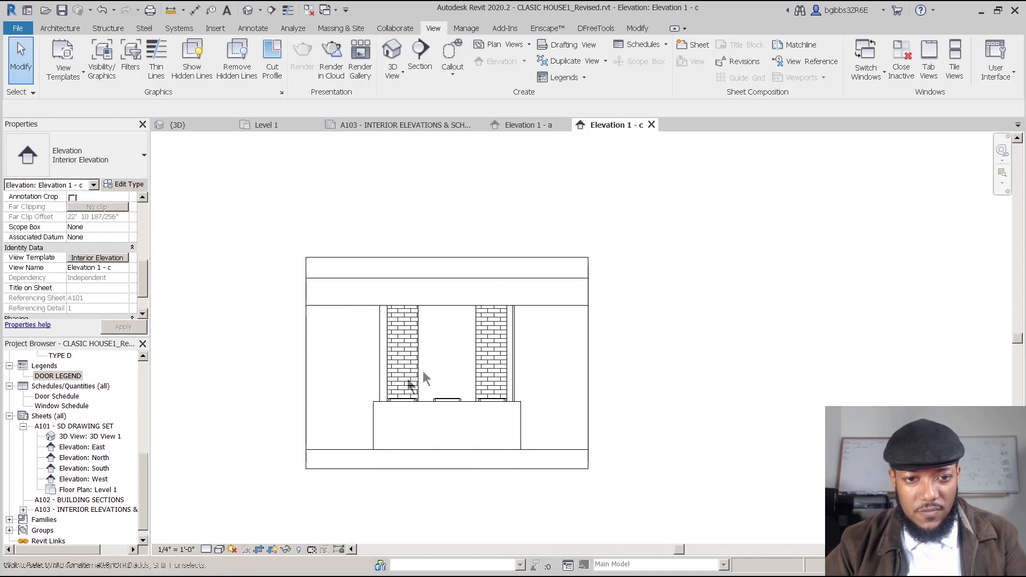
{"action": "scroll", "coordinate": [422, 328], "scroll_direction": "down", "scroll_amount": 2}
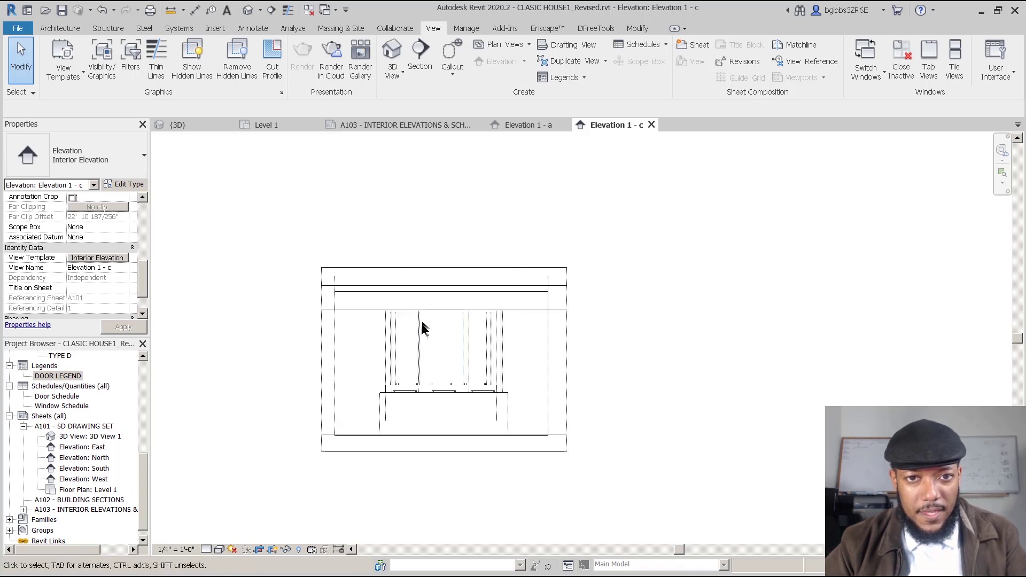
Step: Switch to the sink-wall view Elevation 1 - a and assign it the Interior Elevation view template
{"action": "left_click", "coordinate": [529, 126]}
{"action": "middle_click_drag", "start_coordinate": [865, 385], "coordinate": [763, 386]}
{"action": "scroll", "coordinate": [710, 438], "scroll_direction": "down", "scroll_amount": 2}
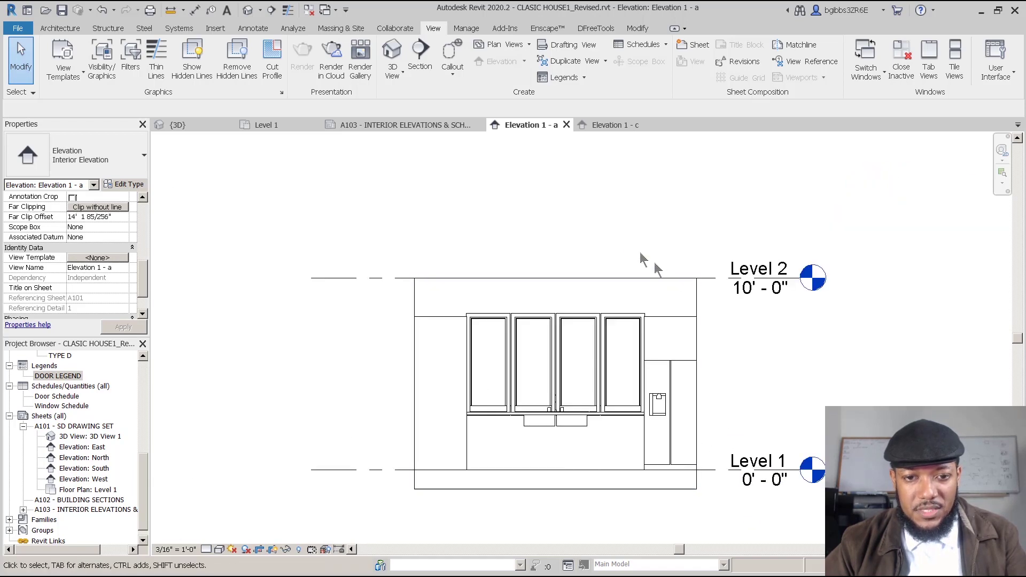
{"action": "scroll", "coordinate": [560, 443], "scroll_direction": "up", "scroll_amount": 2}
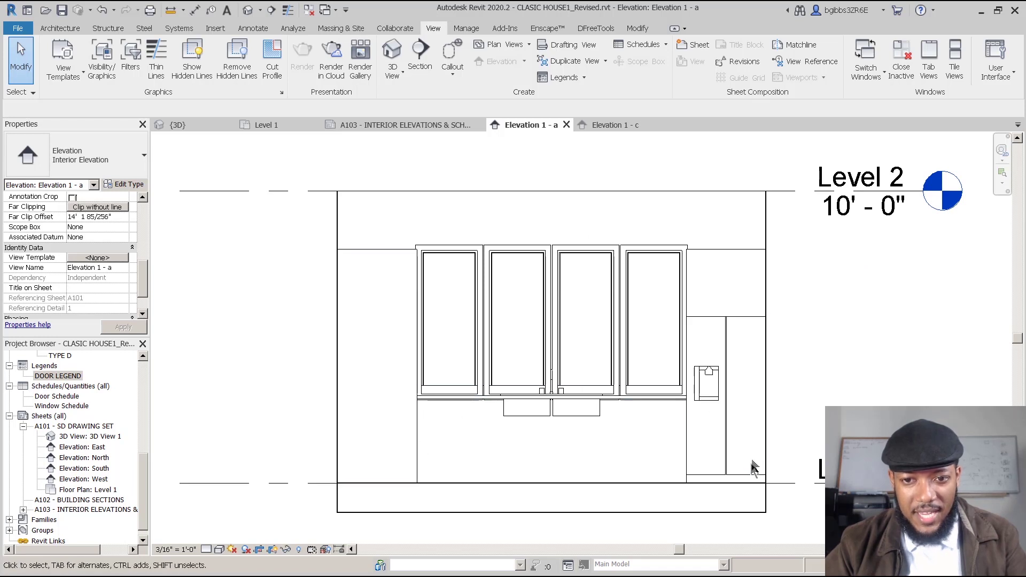
{"action": "scroll", "coordinate": [454, 294], "scroll_direction": "down", "scroll_amount": 1}
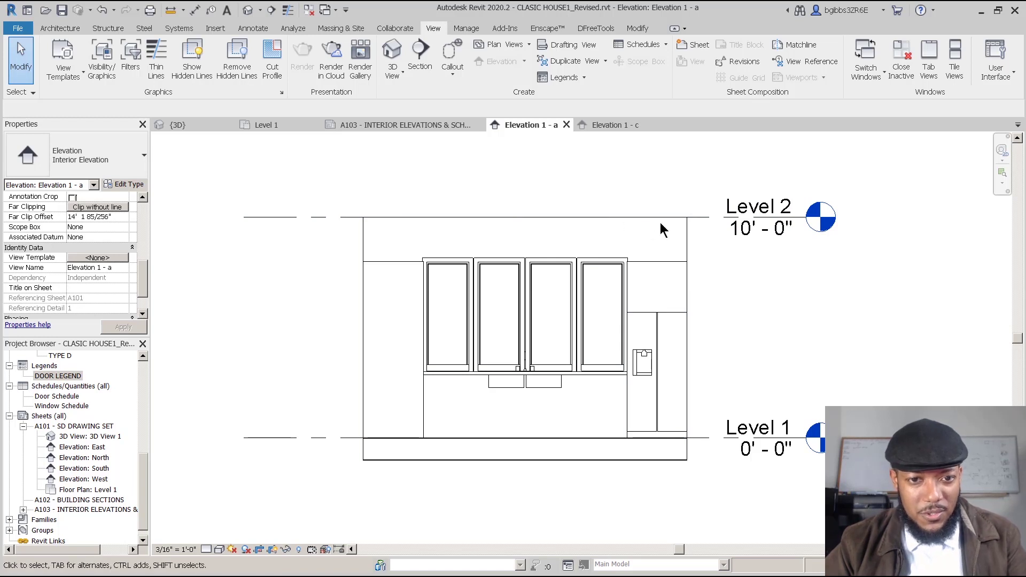
{"action": "scroll", "coordinate": [143, 304], "scroll_direction": "down", "scroll_amount": 2}
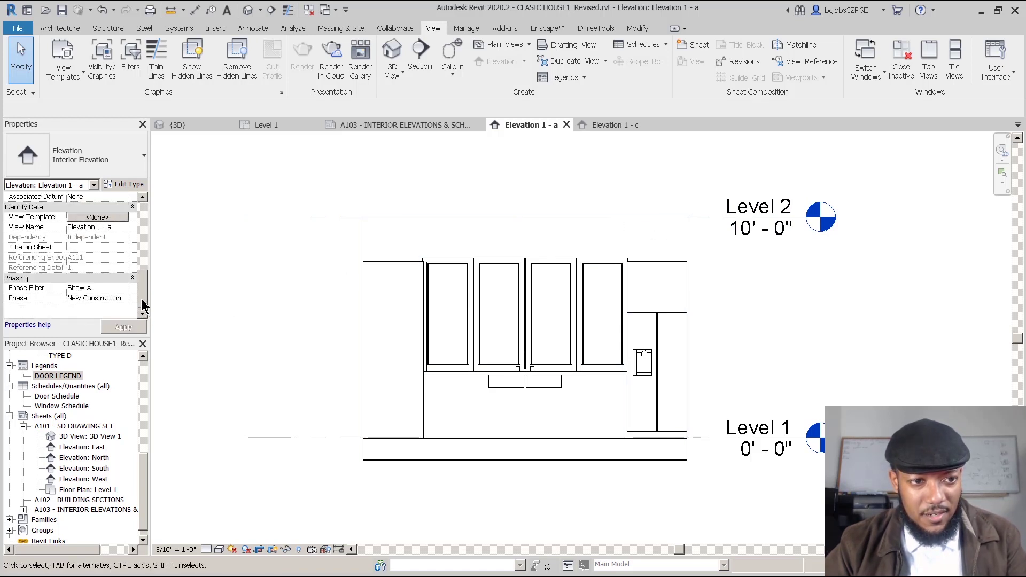
{"action": "left_click", "coordinate": [110, 217]}
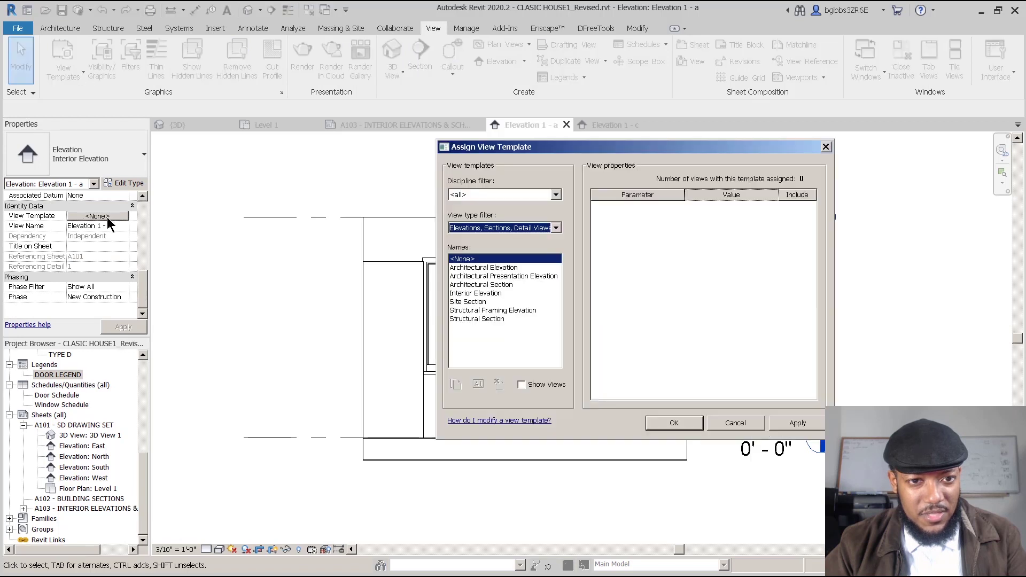
{"action": "left_click", "coordinate": [507, 294]}
{"action": "left_click", "coordinate": [674, 423]}
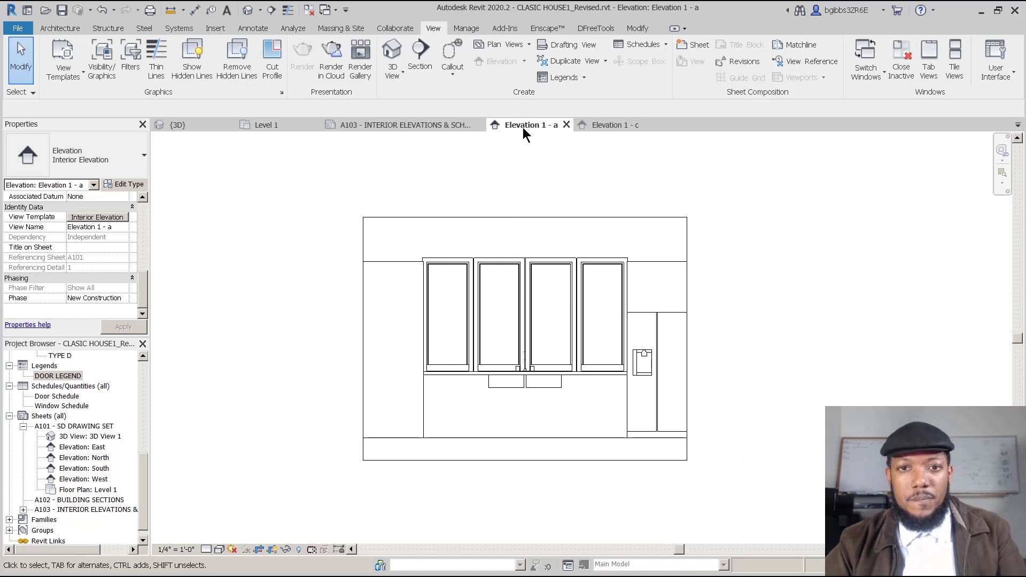
Step: Return to Elevation 1 - c and enlarge its crop region slightly beyond the walls, ceiling and floor slab on all sides
{"action": "left_click", "coordinate": [613, 127]}
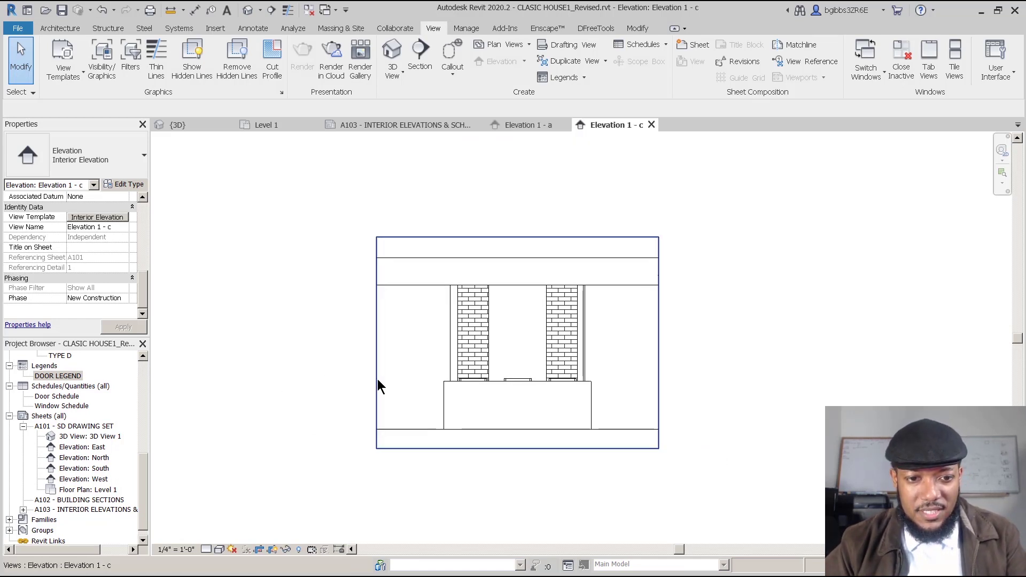
{"action": "left_click", "coordinate": [377, 359]}
{"action": "left_click_drag", "start_coordinate": [363, 346], "coordinate": [367, 343]}
{"action": "left_click_drag", "start_coordinate": [658, 343], "coordinate": [674, 343]}
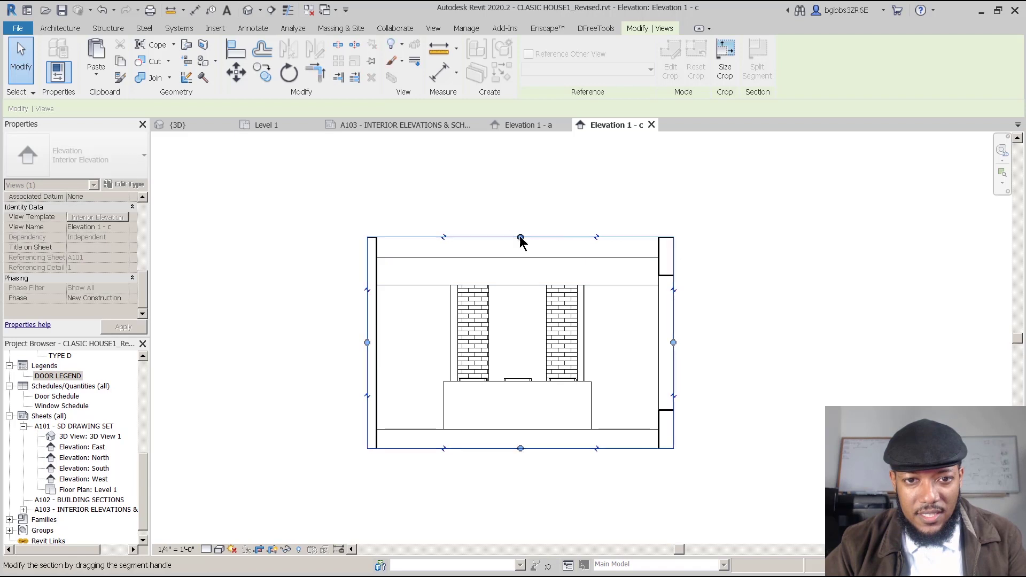
{"action": "left_click_drag", "start_coordinate": [521, 448], "coordinate": [521, 462]}
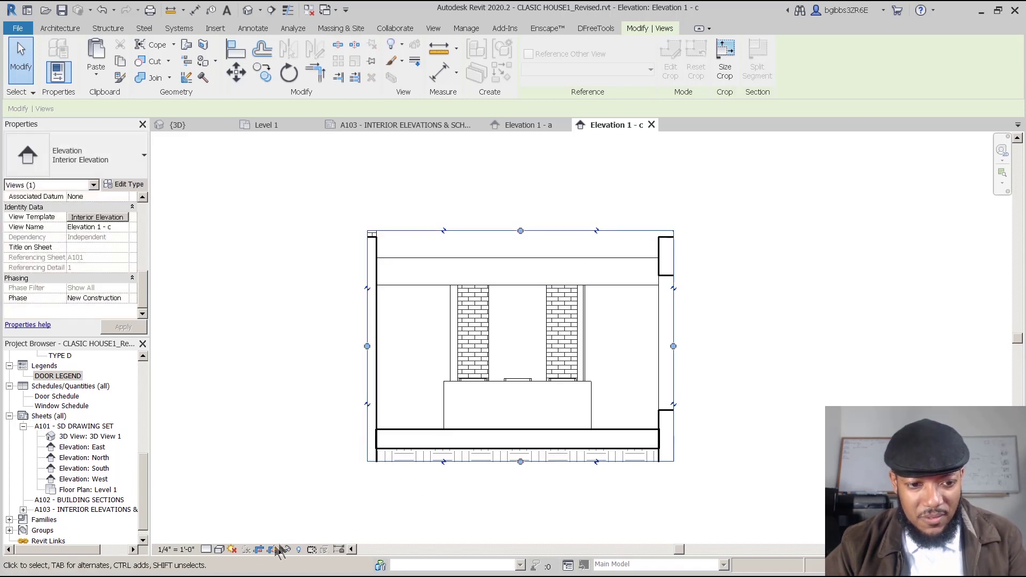
Step: Sketch a filled region's outer rectangle around the cropped elevation with invisible lines, and set the line style to Medium Lines
{"action": "left_click", "coordinate": [303, 549]}
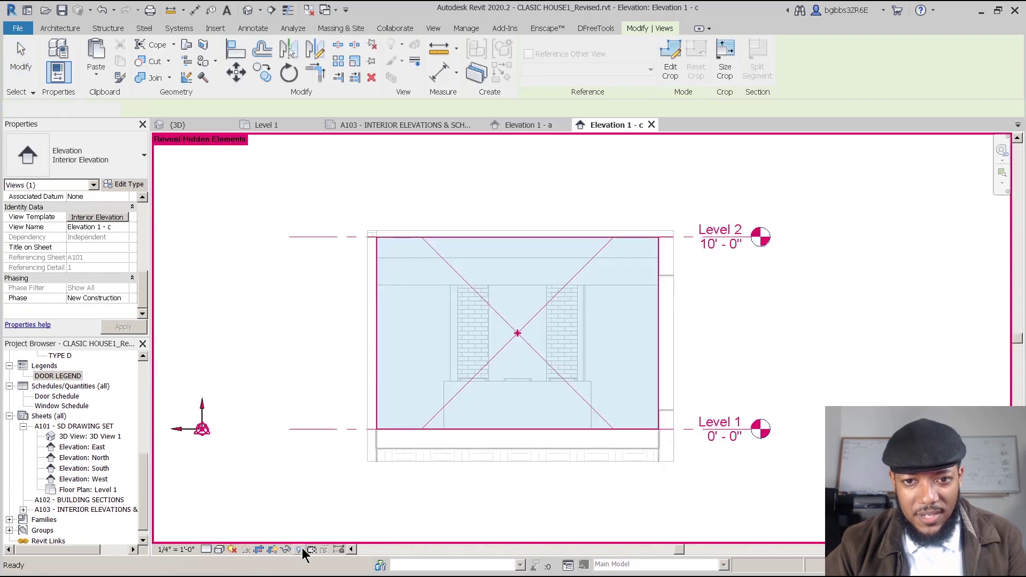
{"action": "left_click", "coordinate": [302, 549]}
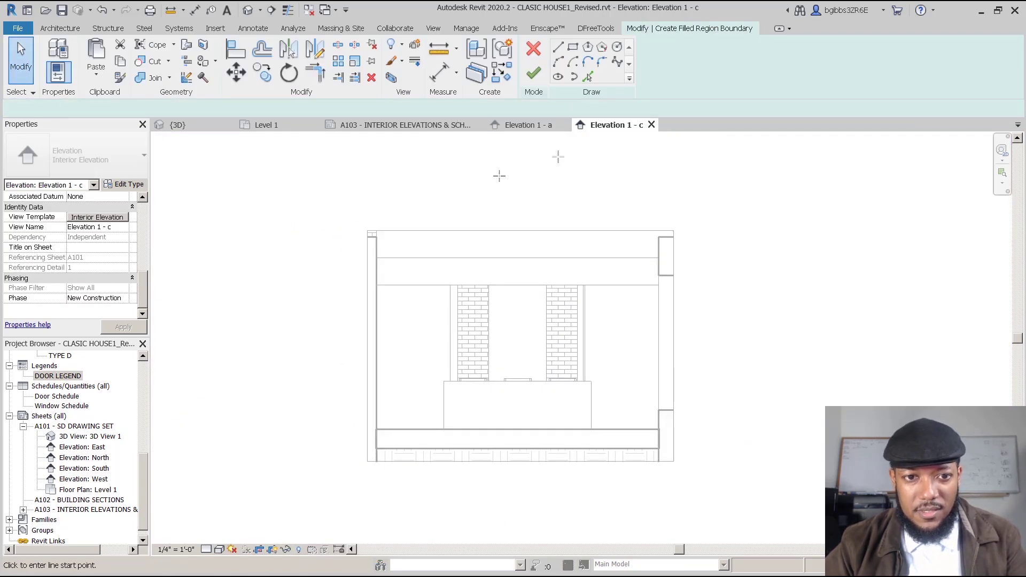
{"action": "left_click", "coordinate": [573, 47]}
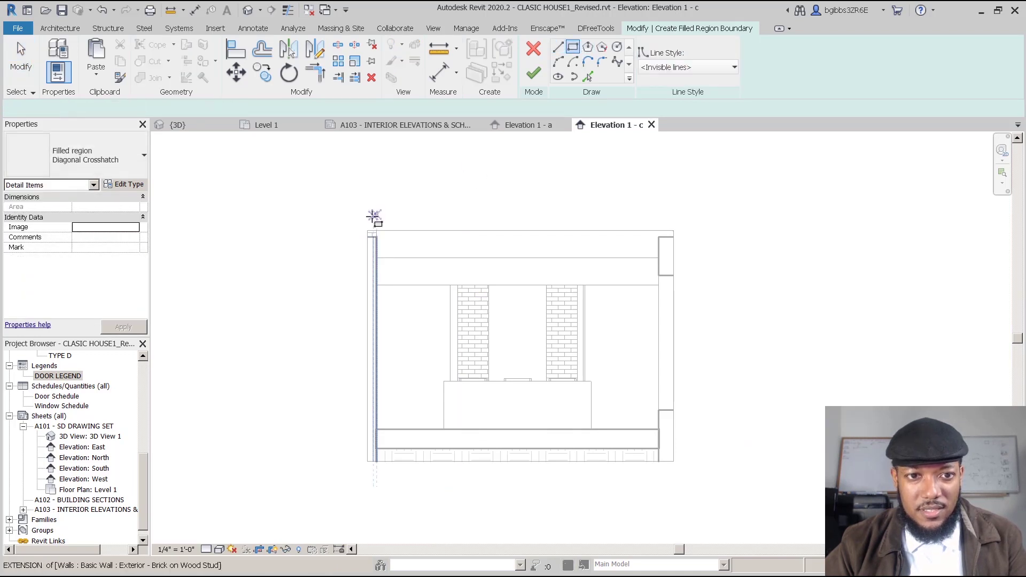
{"action": "left_click", "coordinate": [344, 202]}
{"action": "left_click", "coordinate": [697, 504]}
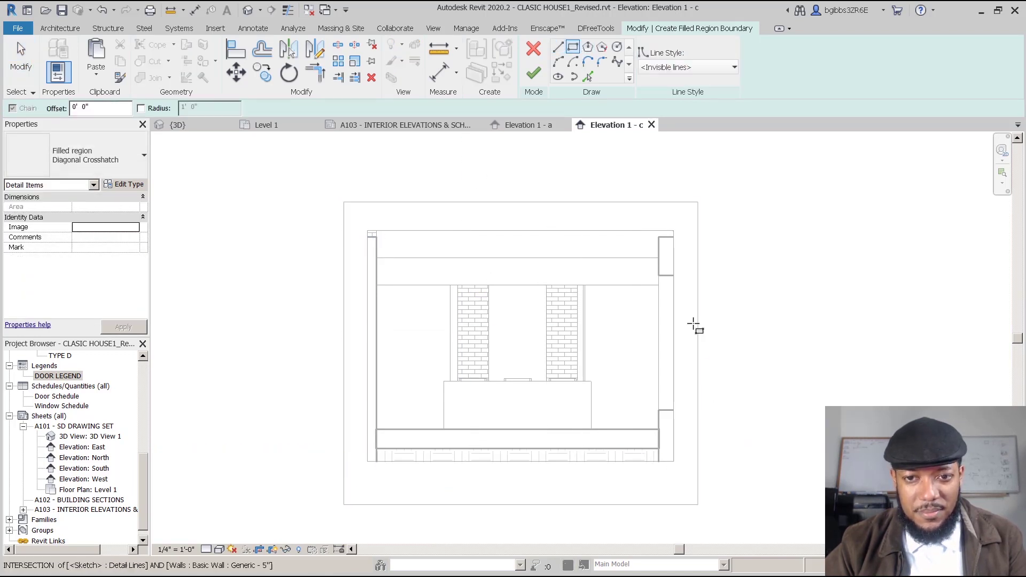
{"action": "left_click", "coordinate": [687, 67]}
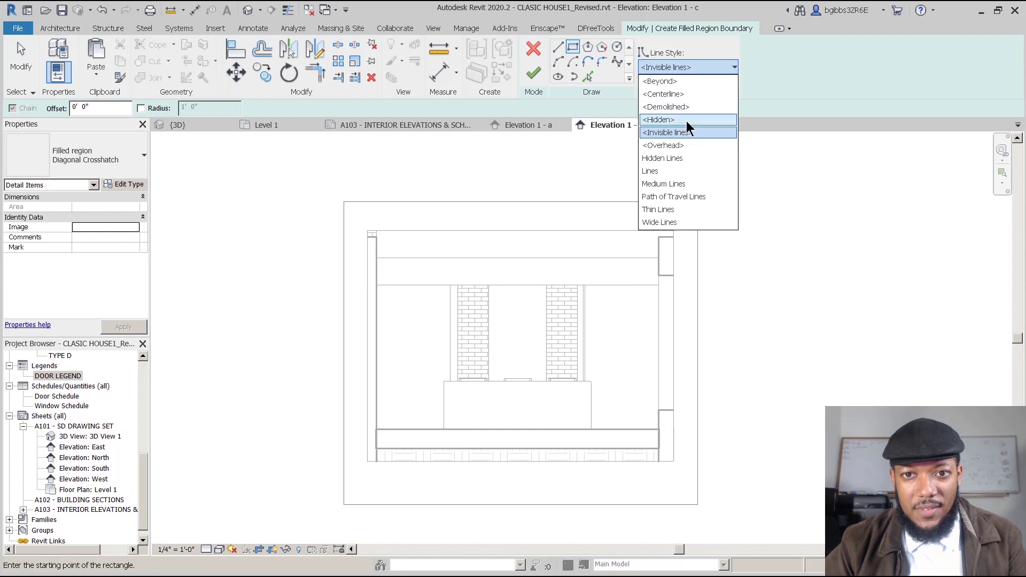
{"action": "left_click", "coordinate": [664, 184]}
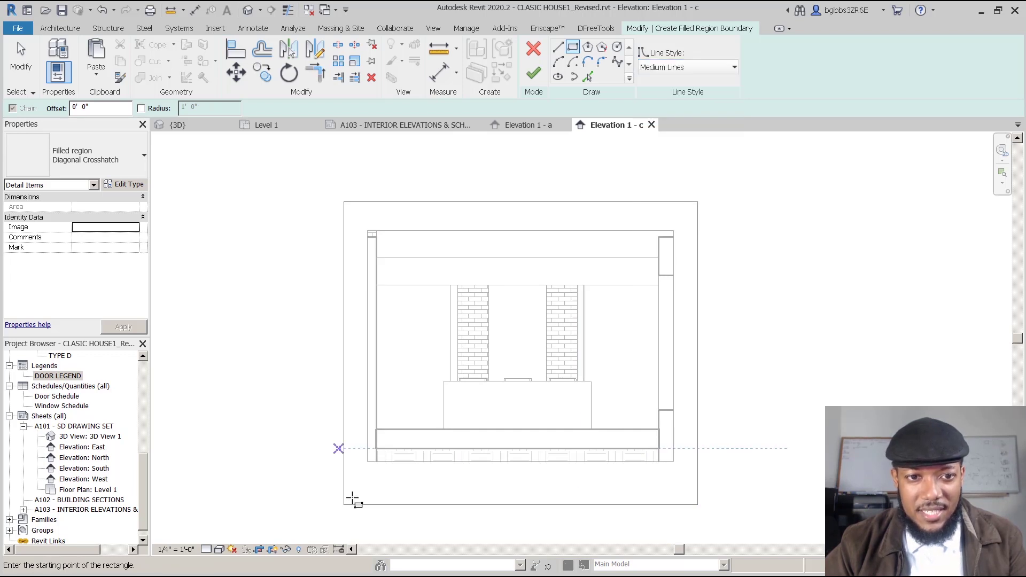
{"action": "left_click", "coordinate": [376, 429]}
{"action": "scroll", "coordinate": [625, 255], "scroll_direction": "up", "scroll_amount": 3}
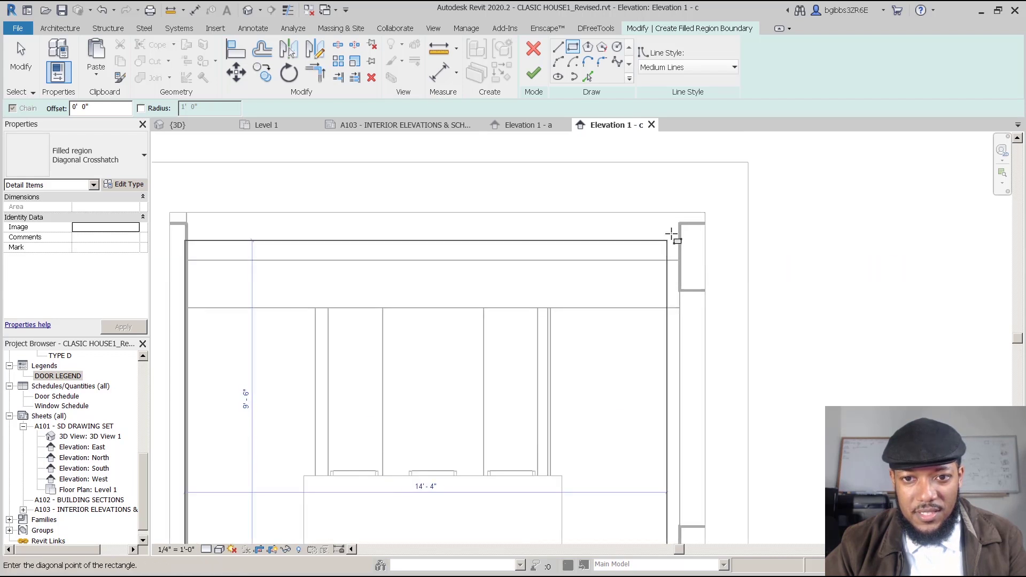
{"action": "scroll", "coordinate": [540, 370], "scroll_direction": "down", "scroll_amount": 3}
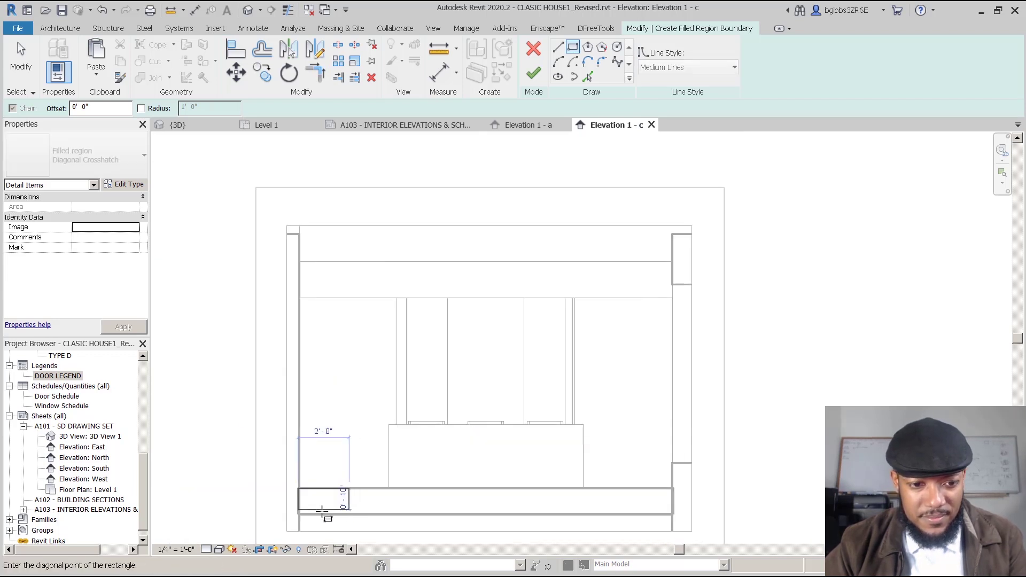
Step: Using temporarily revealed hidden elements, sketch the inner rectangle along the room outline, about 14' 8 1/2" by 10', and finish the filled region
{"action": "left_click", "coordinate": [301, 550]}
{"action": "scroll", "coordinate": [647, 267], "scroll_direction": "down", "scroll_amount": 2}
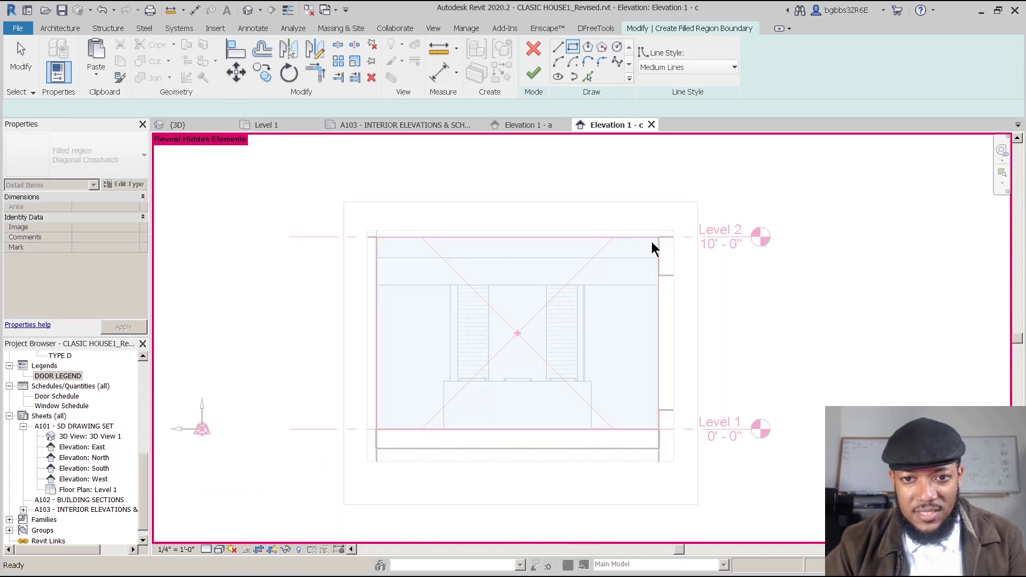
{"action": "scroll", "coordinate": [636, 251], "scroll_direction": "up", "scroll_amount": 2}
{"action": "left_click", "coordinate": [573, 47]}
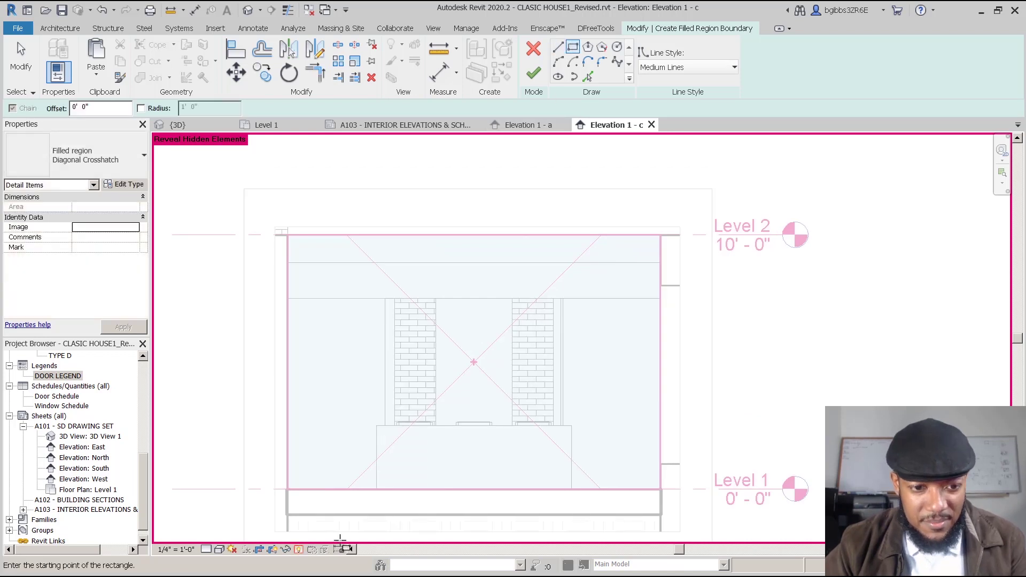
{"action": "left_click", "coordinate": [287, 489]}
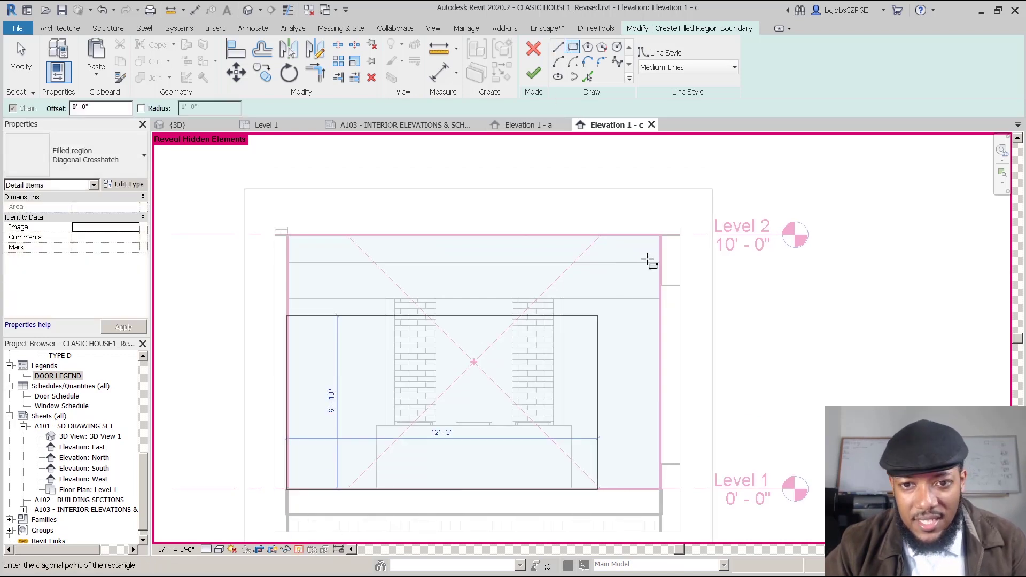
{"action": "left_click", "coordinate": [661, 235]}
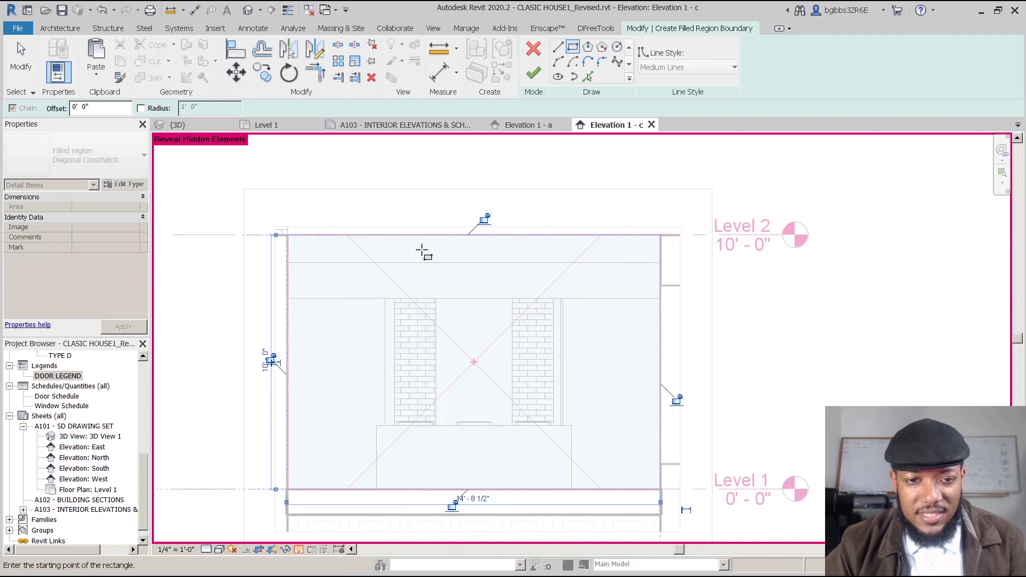
{"action": "scroll", "coordinate": [420, 251], "scroll_direction": "down", "scroll_amount": 2}
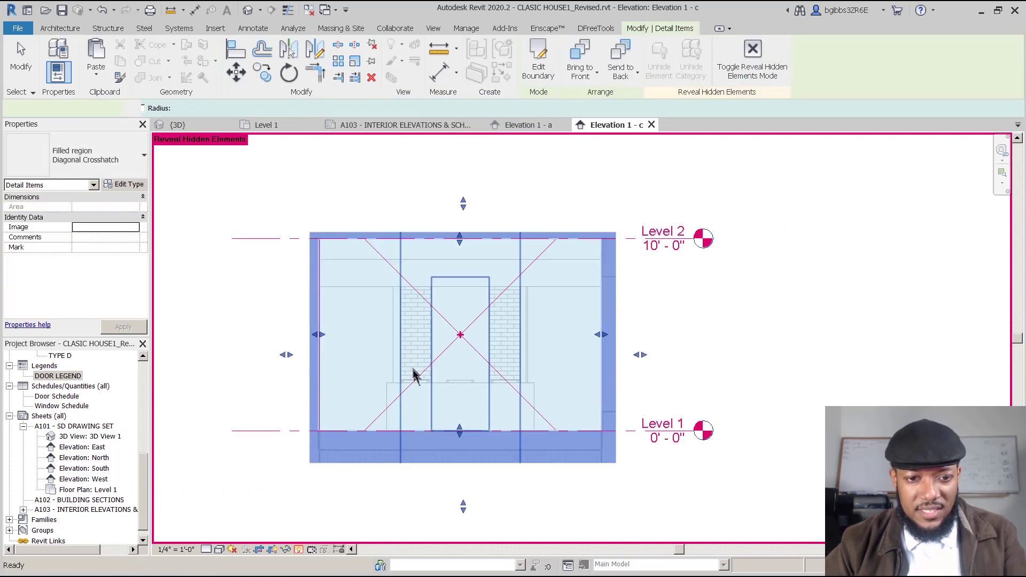
{"action": "key", "text": "Escape"}
{"action": "left_click", "coordinate": [298, 549]}
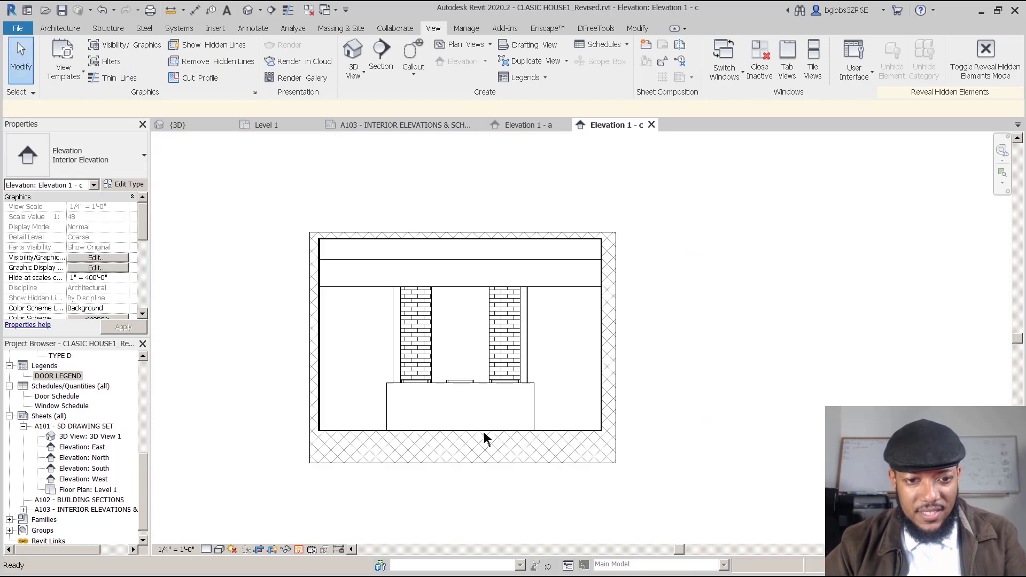
Step: Change the filled region around the elevation to the Solid White type
{"action": "left_click", "coordinate": [495, 429]}
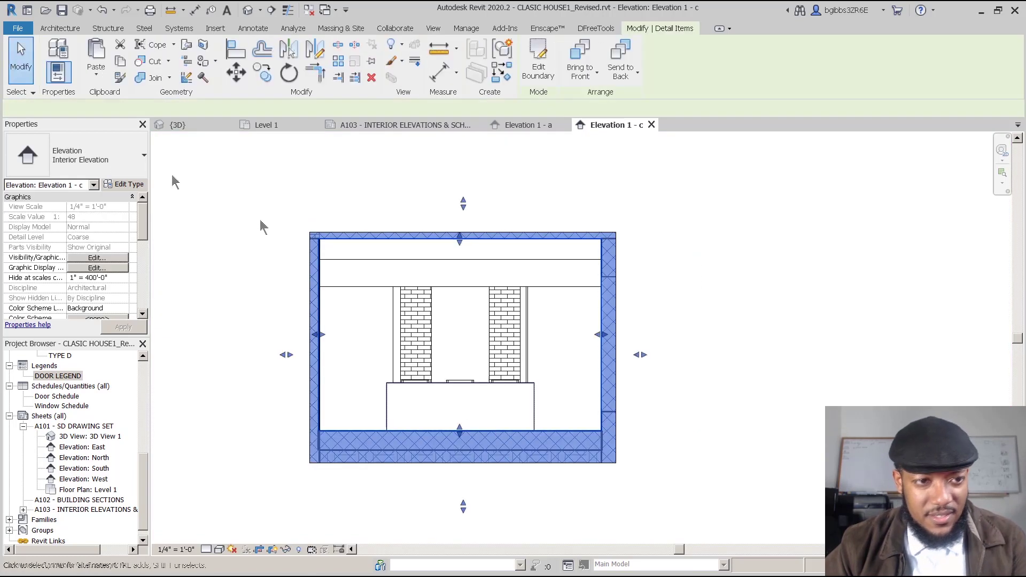
{"action": "left_click", "coordinate": [103, 167]}
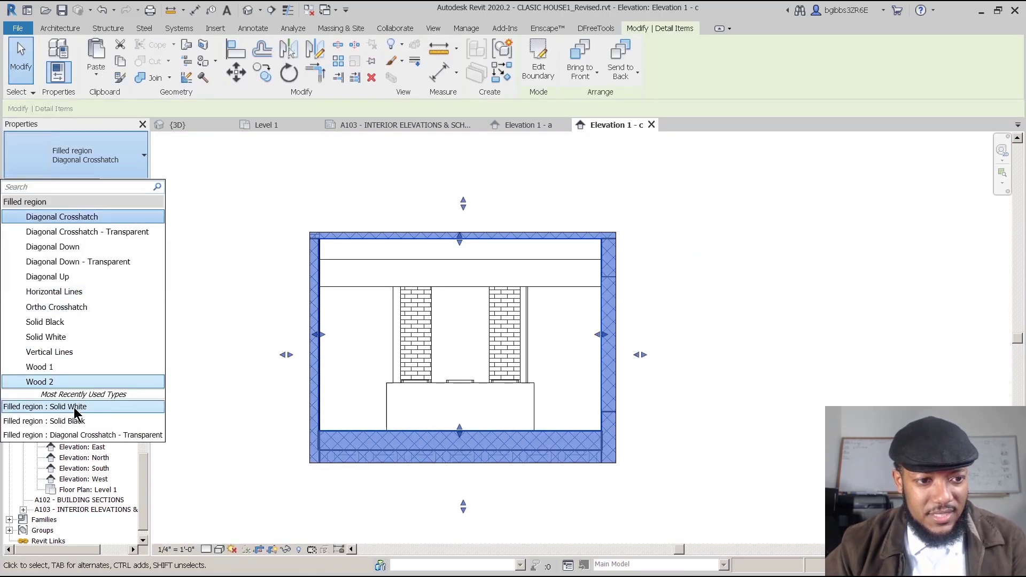
{"action": "left_click", "coordinate": [79, 406]}
{"action": "left_click", "coordinate": [538, 206]}
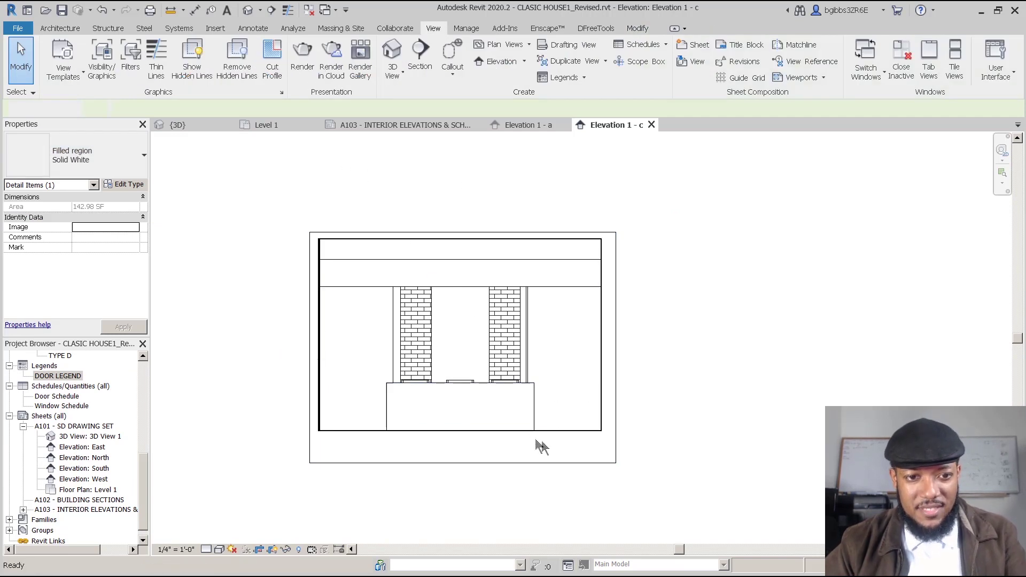
{"action": "scroll", "coordinate": [432, 333], "scroll_direction": "up", "scroll_amount": 2}
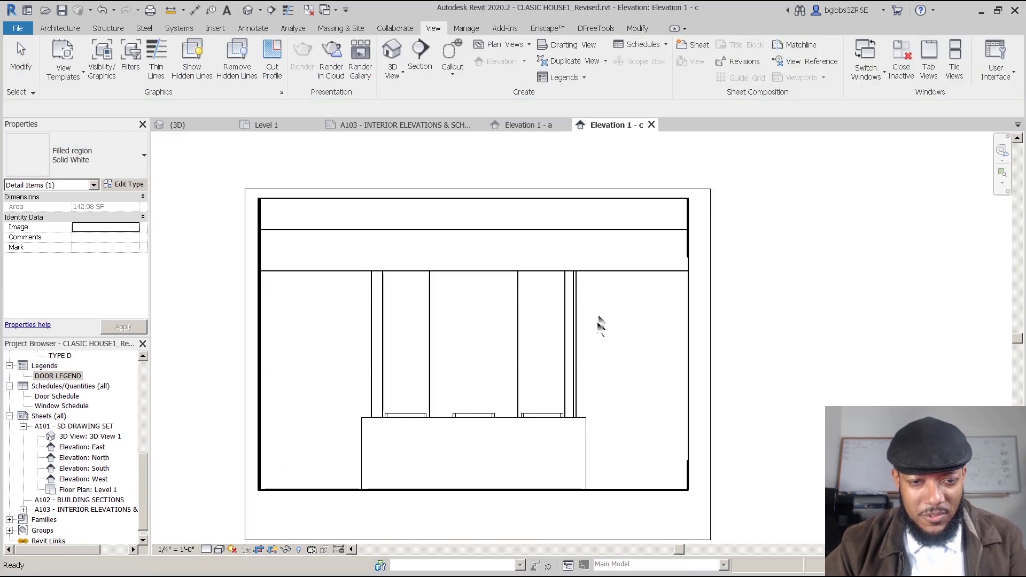
Step: Return to Level 1 and select the kitchen marker's dining-side elevation to examine its view extents
{"action": "left_click", "coordinate": [281, 122]}
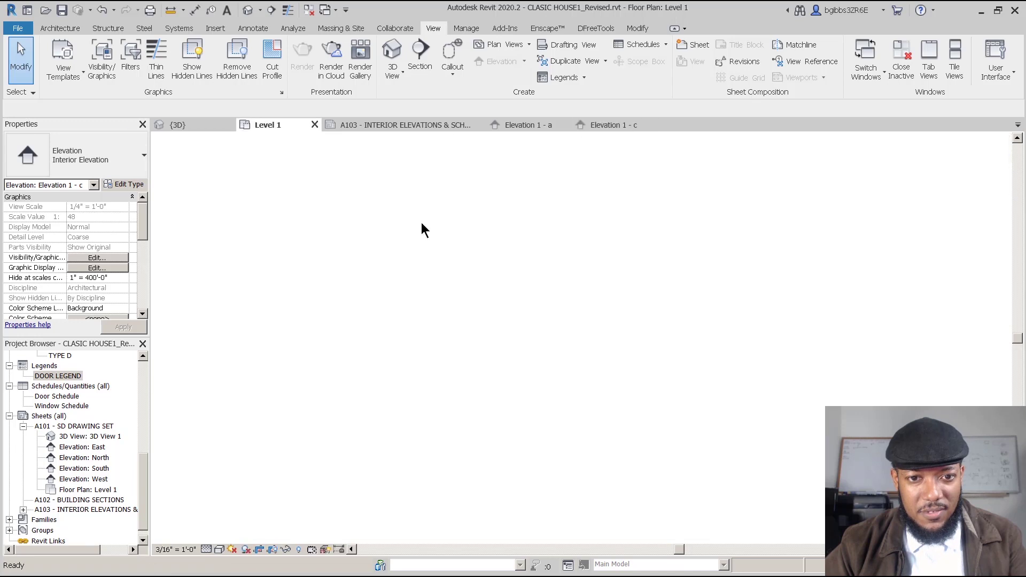
{"action": "left_click", "coordinate": [557, 312]}
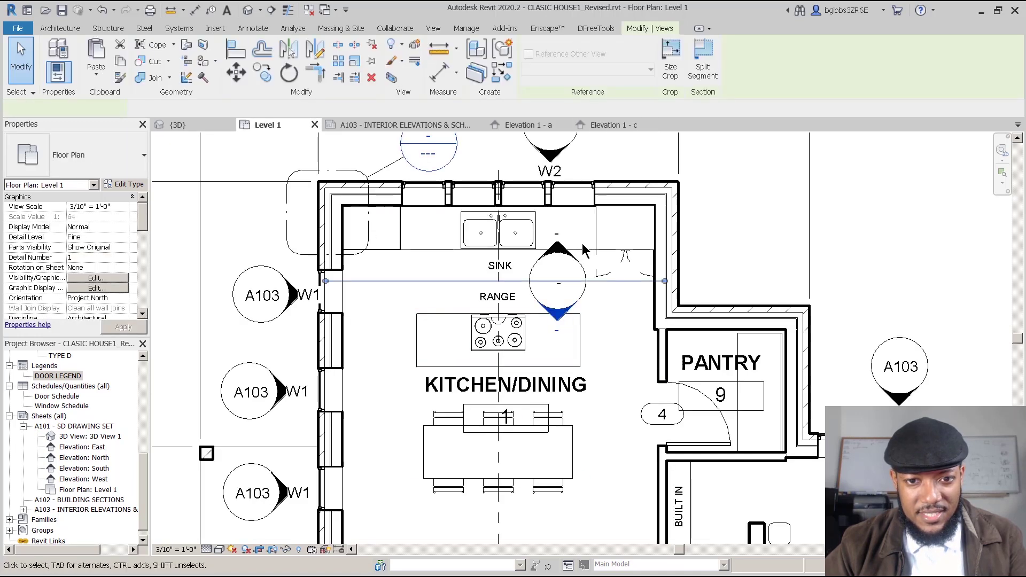
{"action": "scroll", "coordinate": [584, 250], "scroll_direction": "down", "scroll_amount": 4}
{"action": "scroll", "coordinate": [439, 281], "scroll_direction": "up", "scroll_amount": 2}
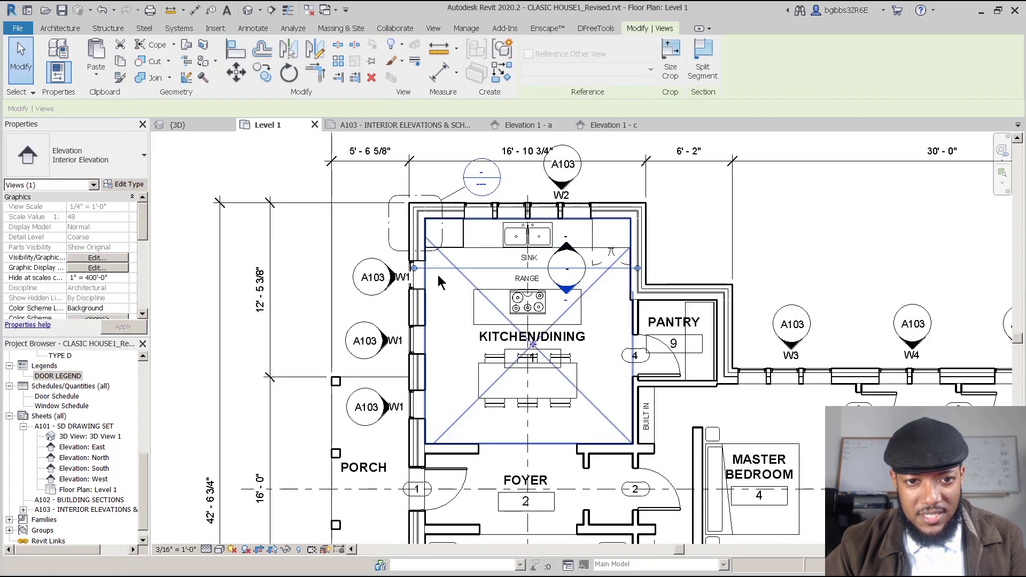
Step: Examine the kitchen elevation marker on Level 1, then inspect the dining furniture and crop settings in the Elevation 1 - c view
{"action": "scroll", "coordinate": [439, 282], "scroll_direction": "down", "scroll_amount": 5}
{"action": "scroll", "coordinate": [483, 210], "scroll_direction": "up", "scroll_amount": 5}
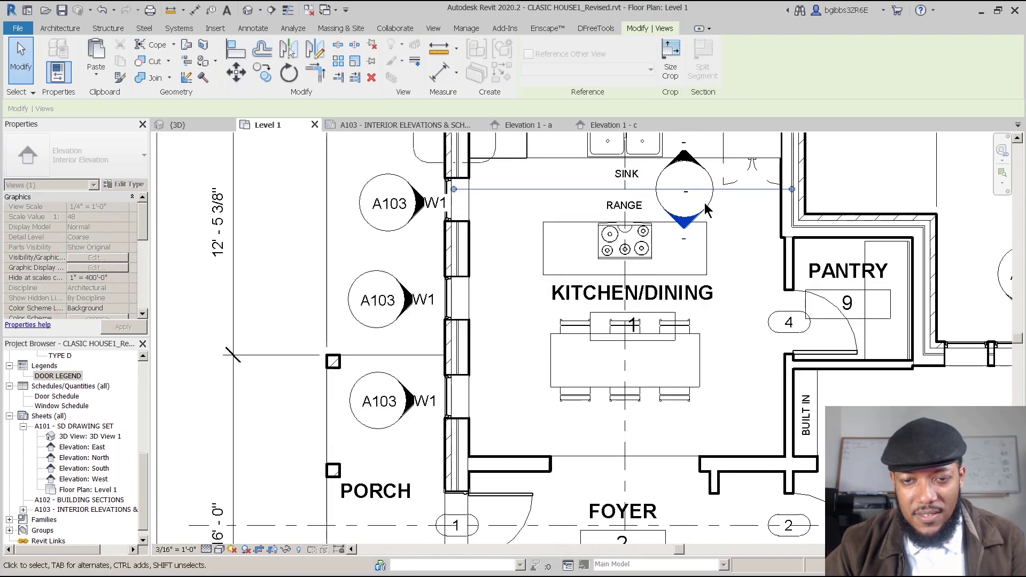
{"action": "scroll", "coordinate": [706, 208], "scroll_direction": "down", "scroll_amount": 4}
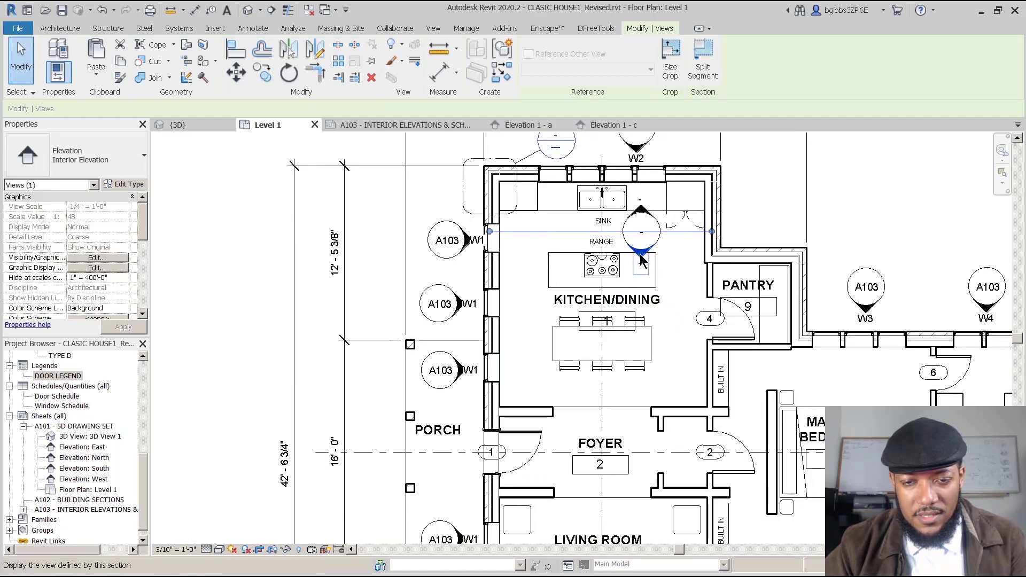
{"action": "scroll", "coordinate": [684, 291], "scroll_direction": "up", "scroll_amount": 1}
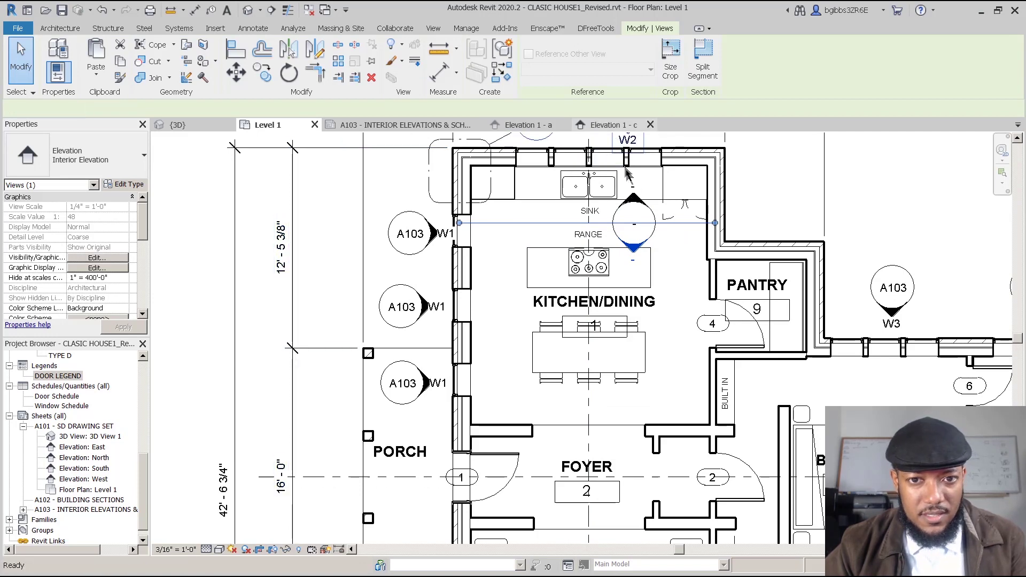
{"action": "left_click", "coordinate": [614, 125]}
{"action": "left_click", "coordinate": [350, 369]}
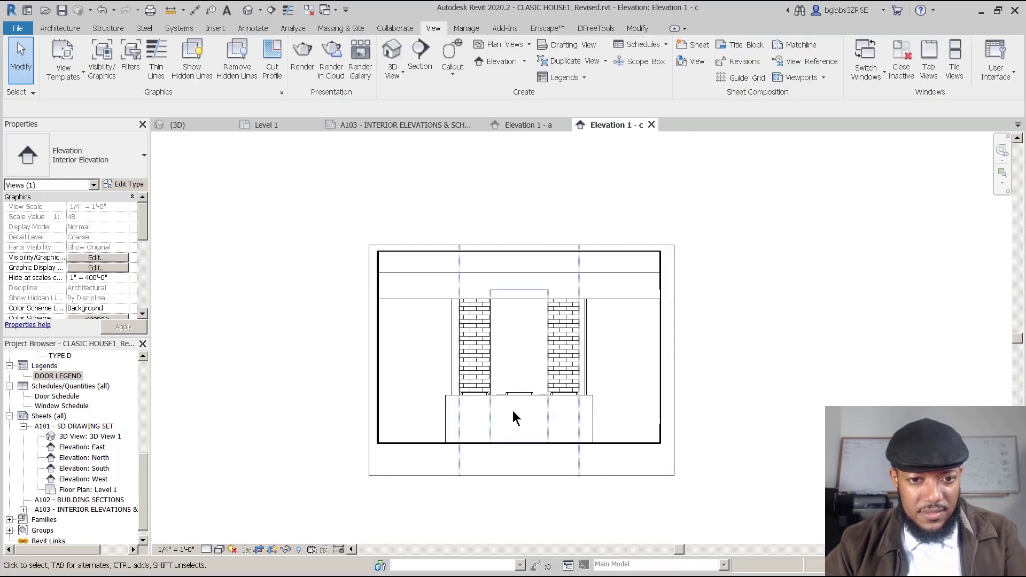
{"action": "scroll", "coordinate": [514, 411], "scroll_direction": "up", "scroll_amount": 1}
{"action": "left_click_drag", "start_coordinate": [145, 230], "coordinate": [143, 259]}
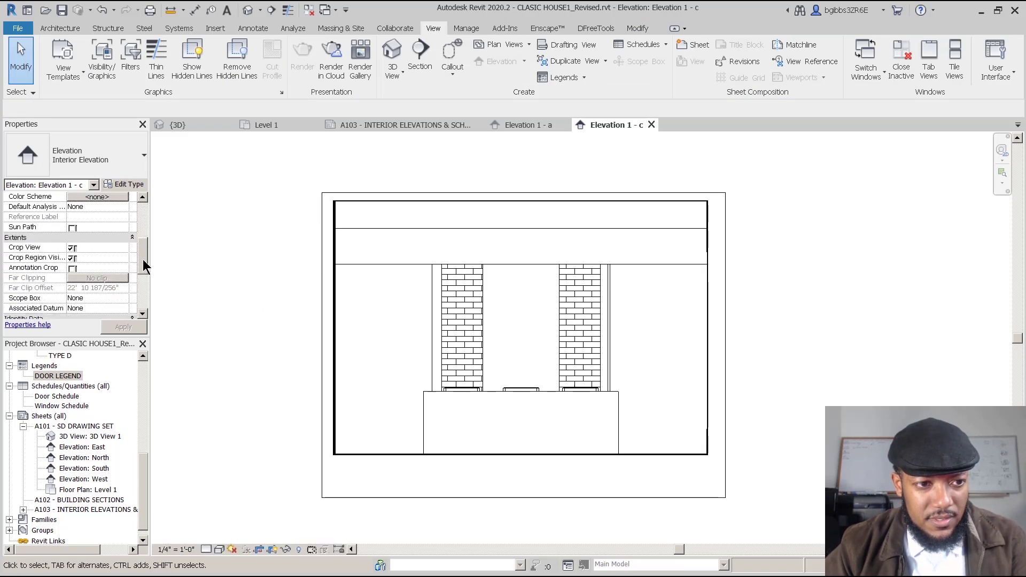
{"action": "left_click", "coordinate": [72, 258]}
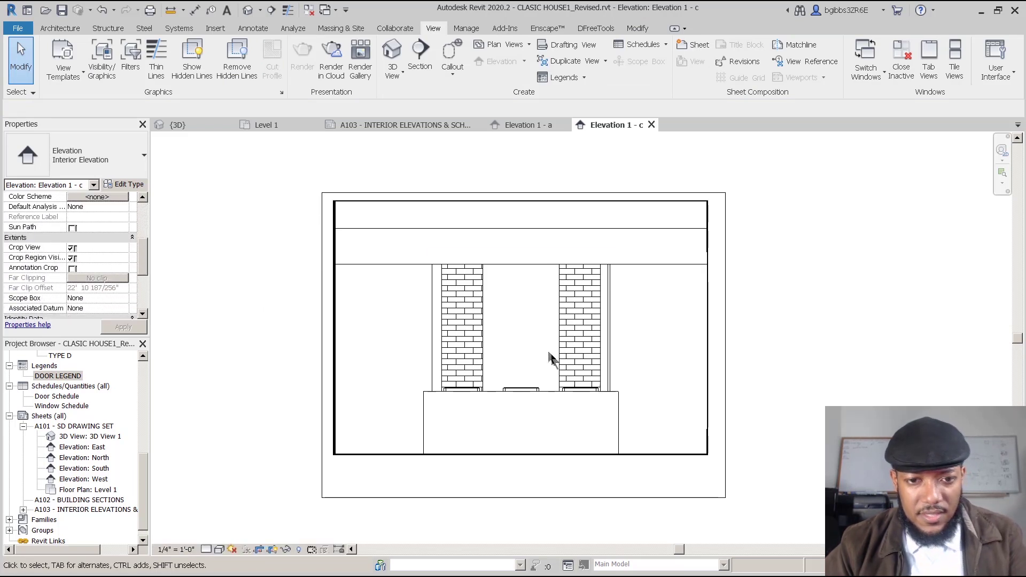
{"action": "scroll", "coordinate": [548, 358], "scroll_direction": "down", "scroll_amount": 1}
{"action": "left_click", "coordinate": [528, 385]}
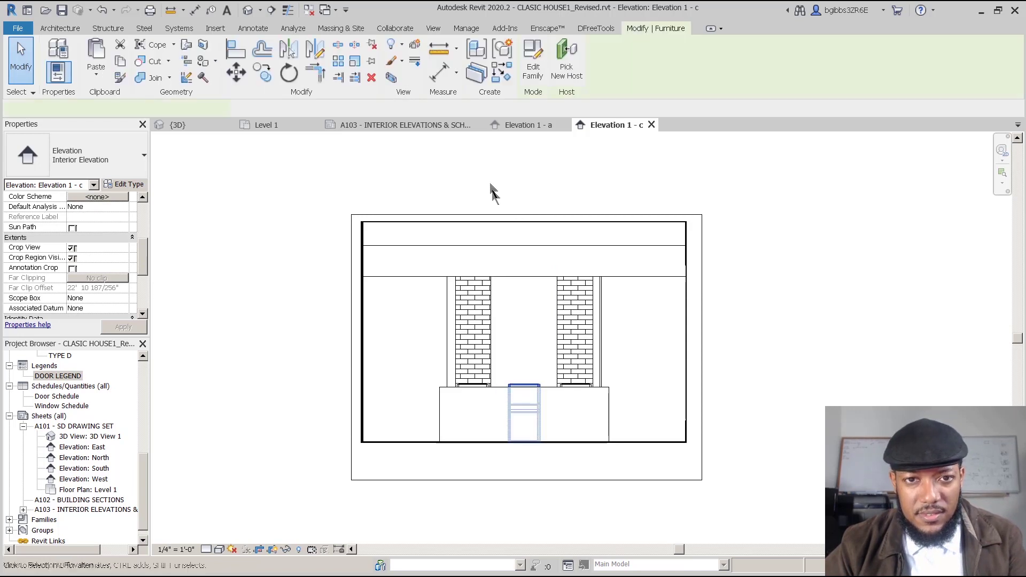
{"action": "left_click", "coordinate": [483, 189]}
Step: Enlarge the crop region of Elevation 1 - a slightly past both side walls and above the ceiling line
{"action": "left_click", "coordinate": [526, 126]}
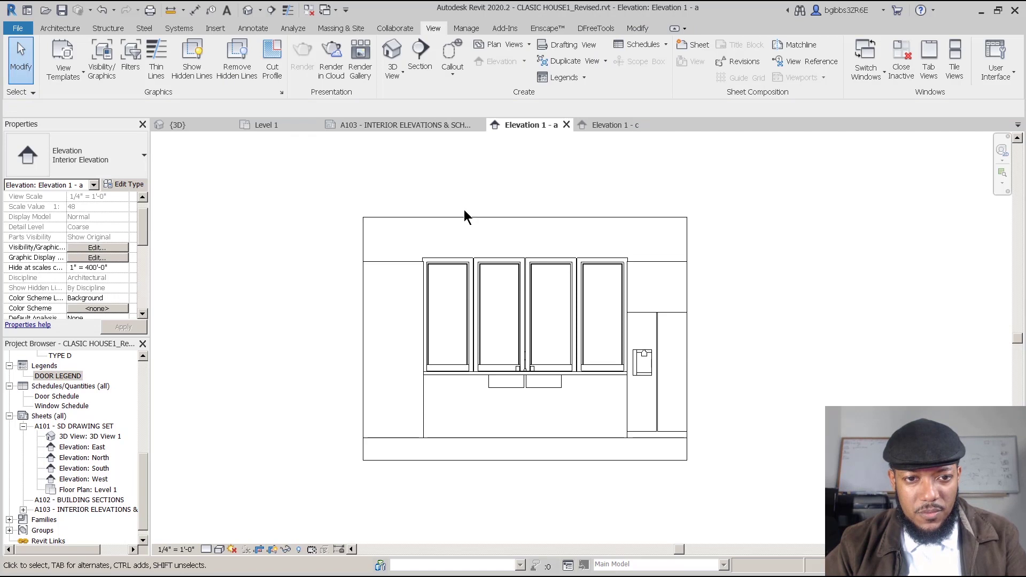
{"action": "left_click", "coordinate": [364, 334]}
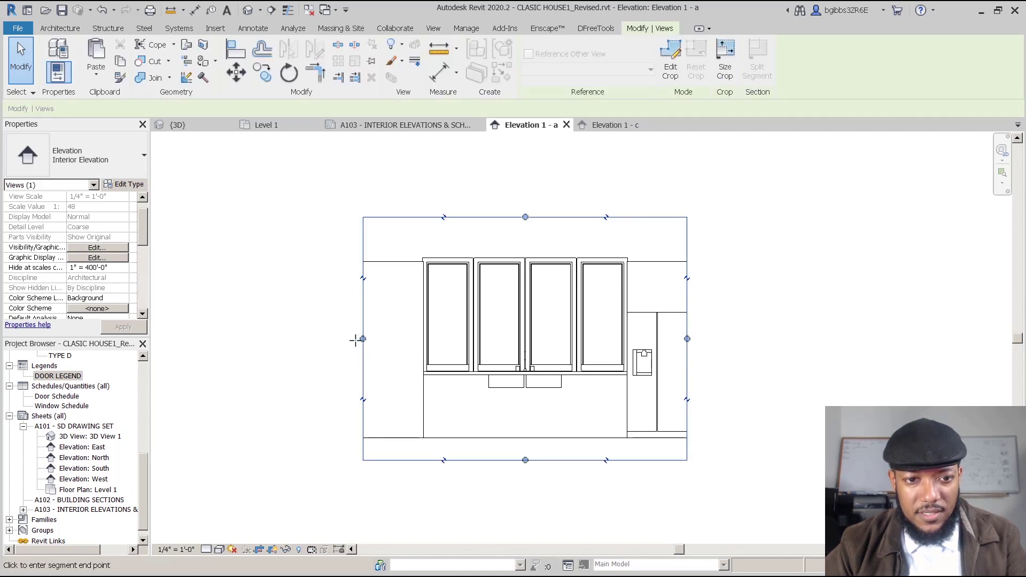
{"action": "left_click_drag", "start_coordinate": [355, 341], "coordinate": [355, 339]}
{"action": "left_click_drag", "start_coordinate": [688, 338], "coordinate": [696, 339]}
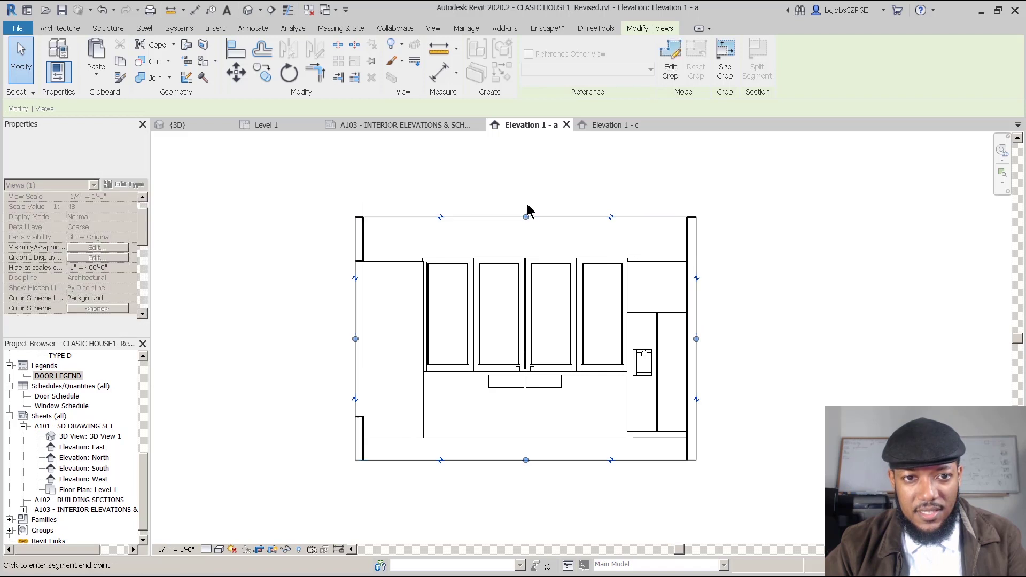
{"action": "left_click_drag", "start_coordinate": [525, 216], "coordinate": [525, 202]}
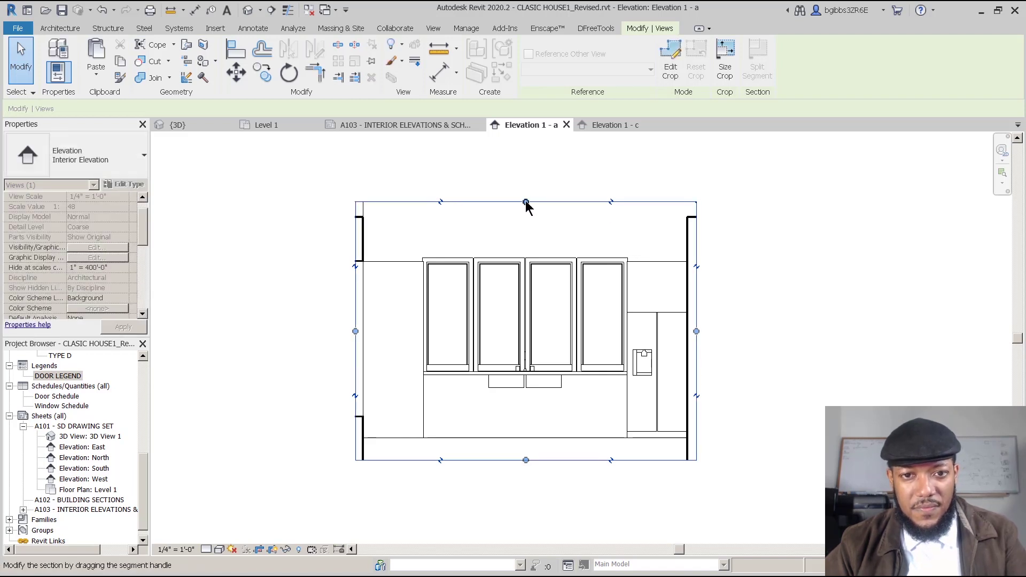
Step: Reveal the hidden elements in Elevation 1 - a and start a new filled region
{"action": "left_click", "coordinate": [299, 550]}
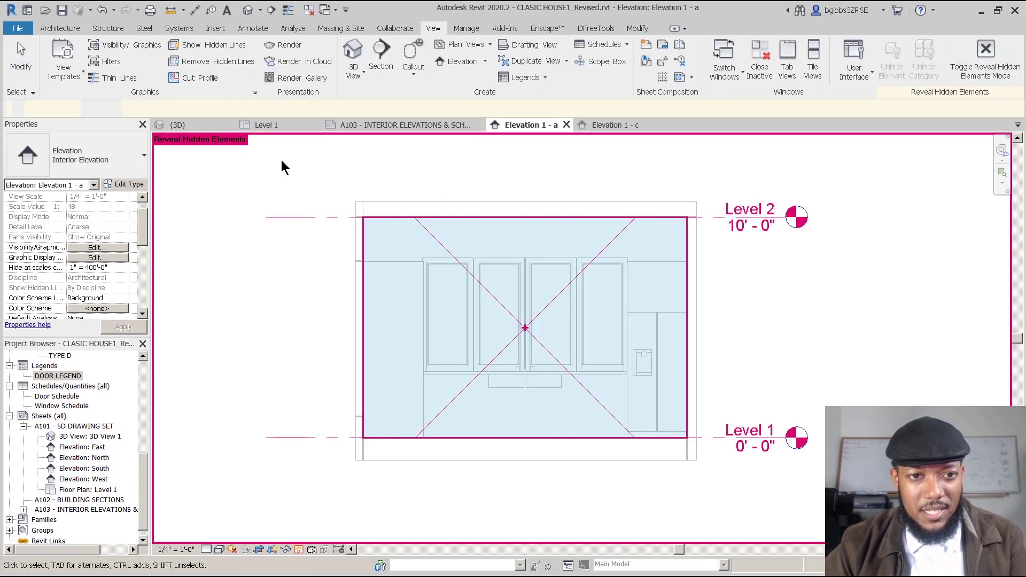
{"action": "double_click", "coordinate": [492, 214]}
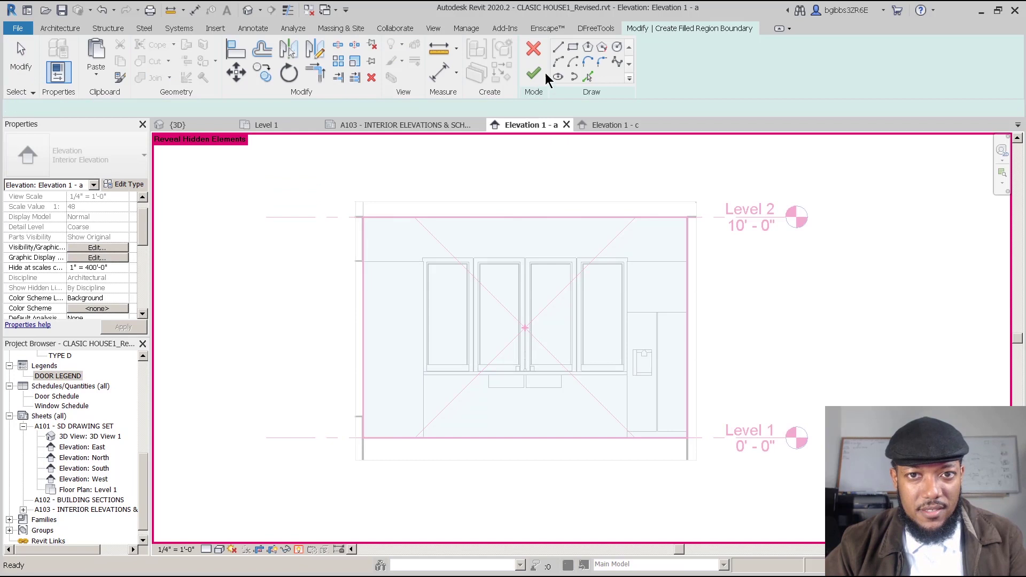
{"action": "left_click", "coordinate": [363, 439]}
{"action": "scroll", "coordinate": [658, 219], "scroll_direction": "up", "scroll_amount": 1}
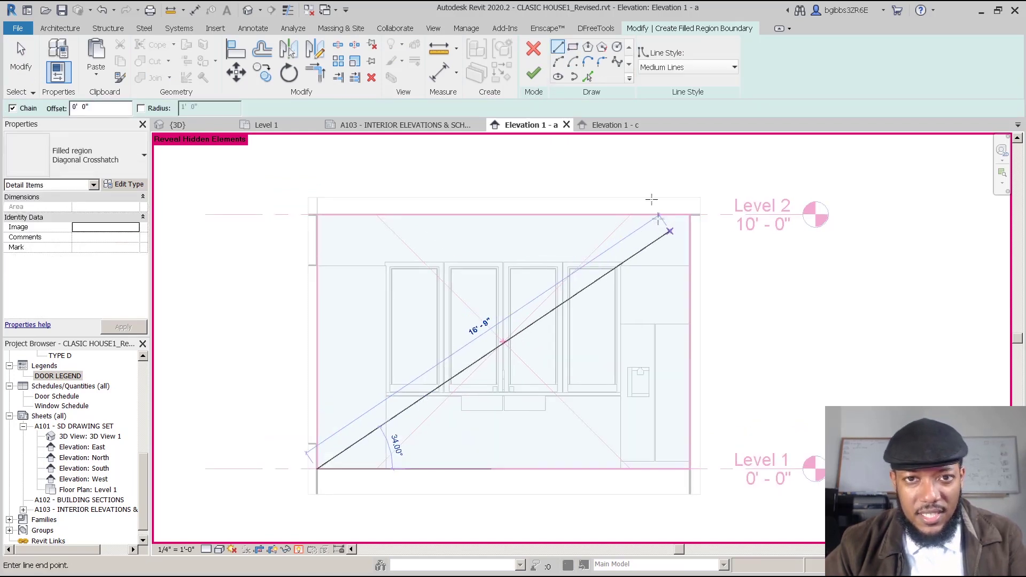
{"action": "scroll", "coordinate": [670, 228], "scroll_direction": "up", "scroll_amount": 2}
{"action": "key", "text": "Escape"}
{"action": "key", "text": "Escape"}
Step: Sketch the region's inner rectangle along the room outline with Medium Lines, about 14' 8" by 10'
{"action": "scroll", "coordinate": [344, 365], "scroll_direction": "down", "scroll_amount": 1}
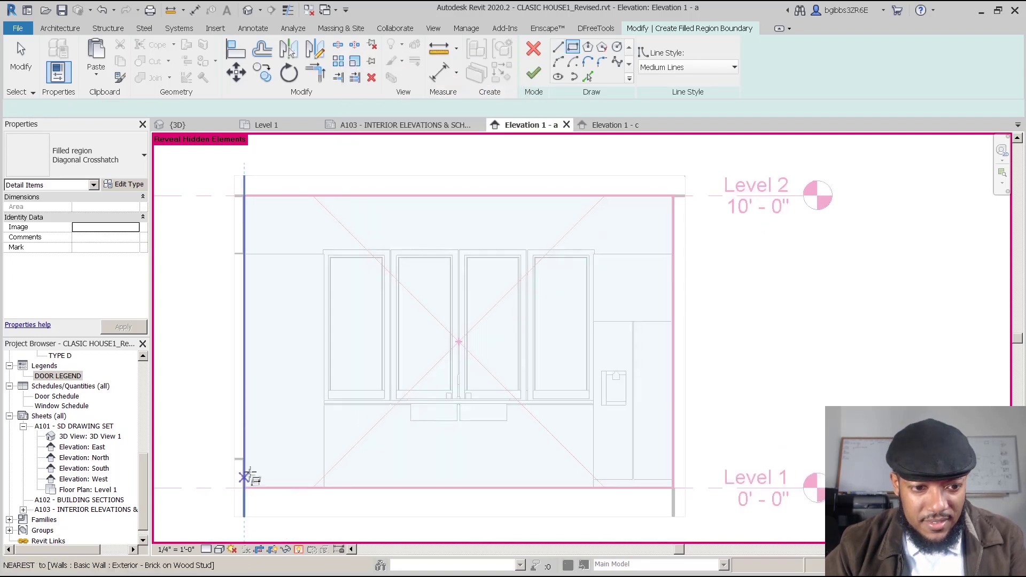
{"action": "left_click", "coordinate": [244, 487]}
{"action": "left_click", "coordinate": [672, 196]}
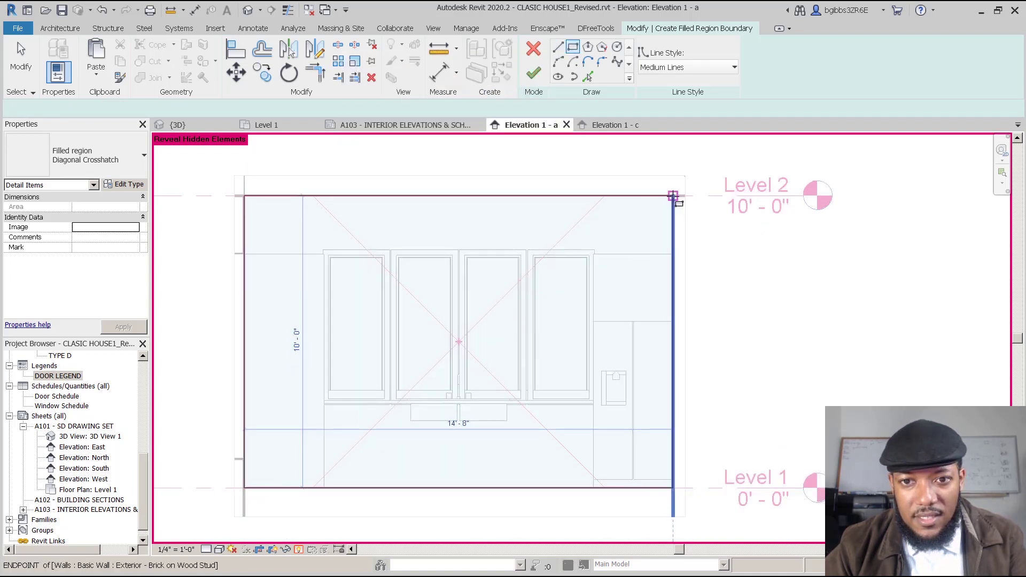
Step: Sketch the region's outer rectangle beyond the crop region with the <Invisible lines> style and finish the filled region
{"action": "left_click", "coordinate": [691, 68]}
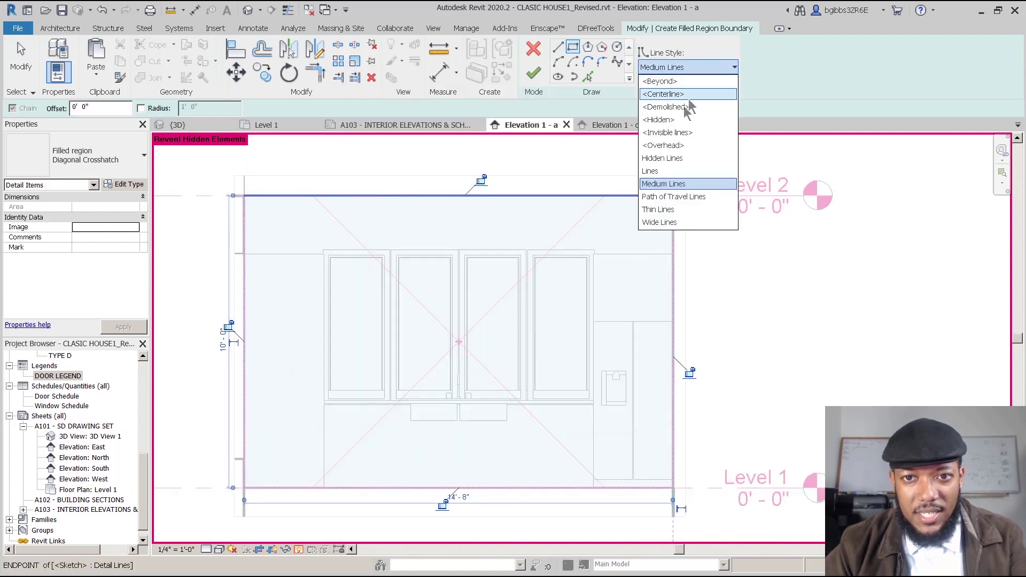
{"action": "left_click", "coordinate": [667, 133]}
{"action": "scroll", "coordinate": [519, 291], "scroll_direction": "down", "scroll_amount": 2}
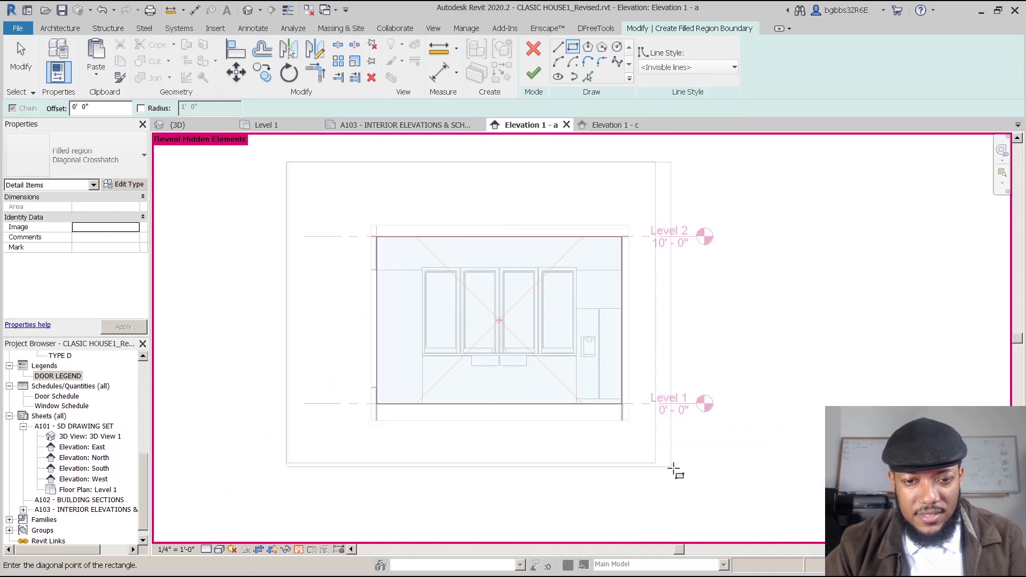
{"action": "left_click", "coordinate": [674, 469]}
{"action": "left_click", "coordinate": [534, 74]}
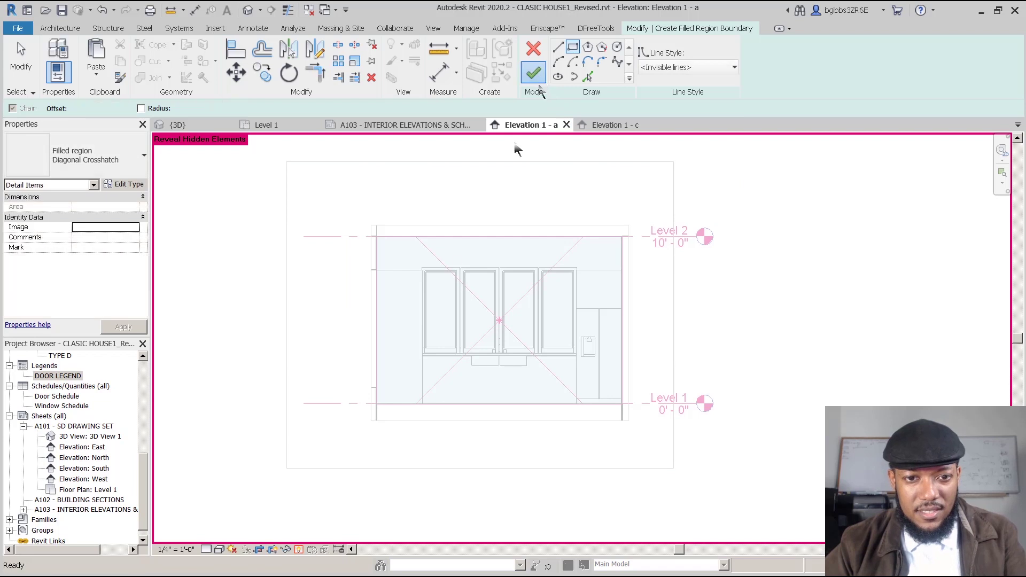
Step: Stop revealing hidden elements and change the new filled region around the elevation to the Solid White type
{"action": "left_click", "coordinate": [299, 550]}
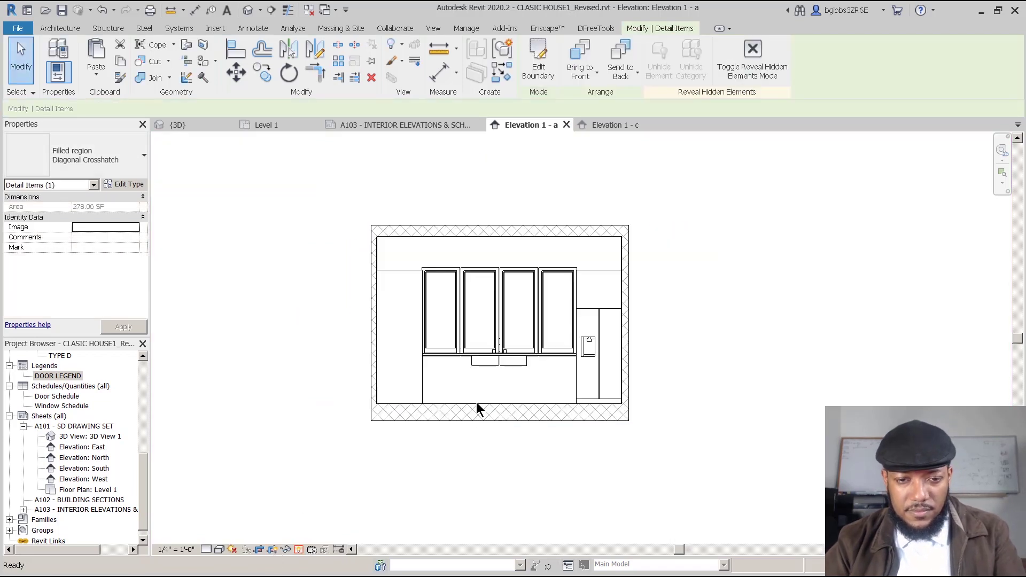
{"action": "left_click", "coordinate": [533, 407]}
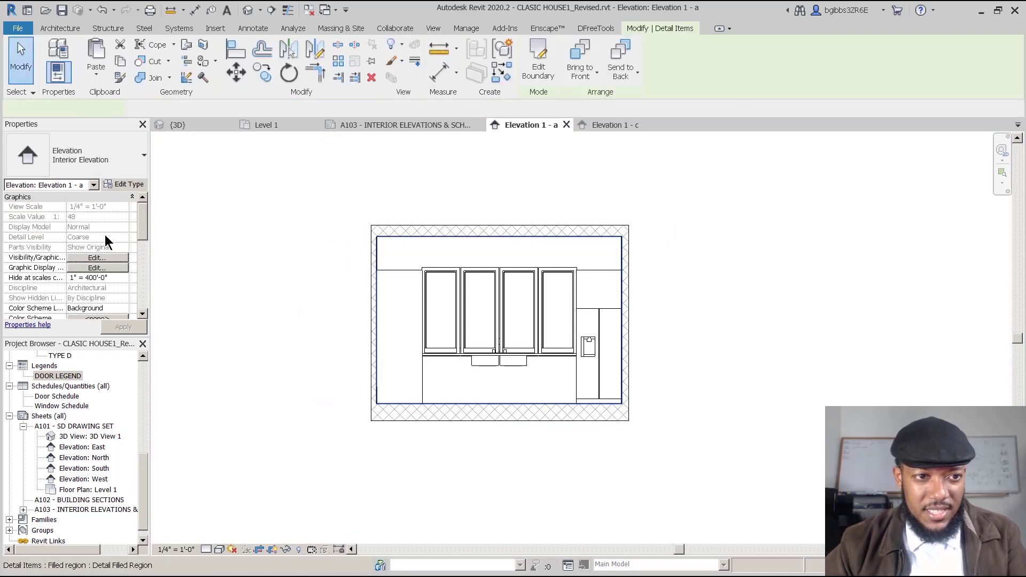
{"action": "left_click", "coordinate": [114, 156]}
{"action": "left_click", "coordinate": [53, 407]}
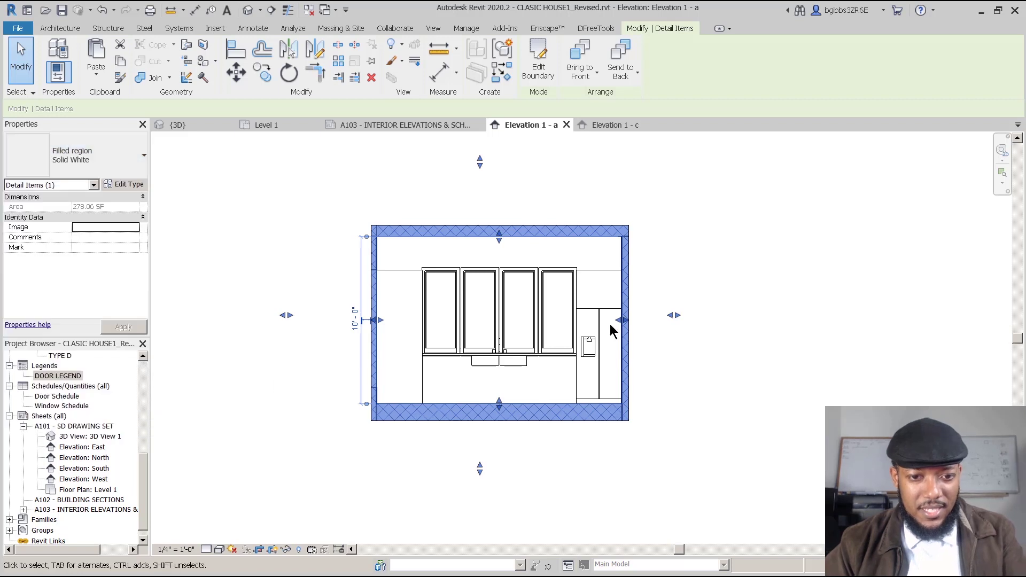
{"action": "left_click", "coordinate": [345, 374]}
{"action": "scroll", "coordinate": [481, 252], "scroll_direction": "up", "scroll_amount": 3}
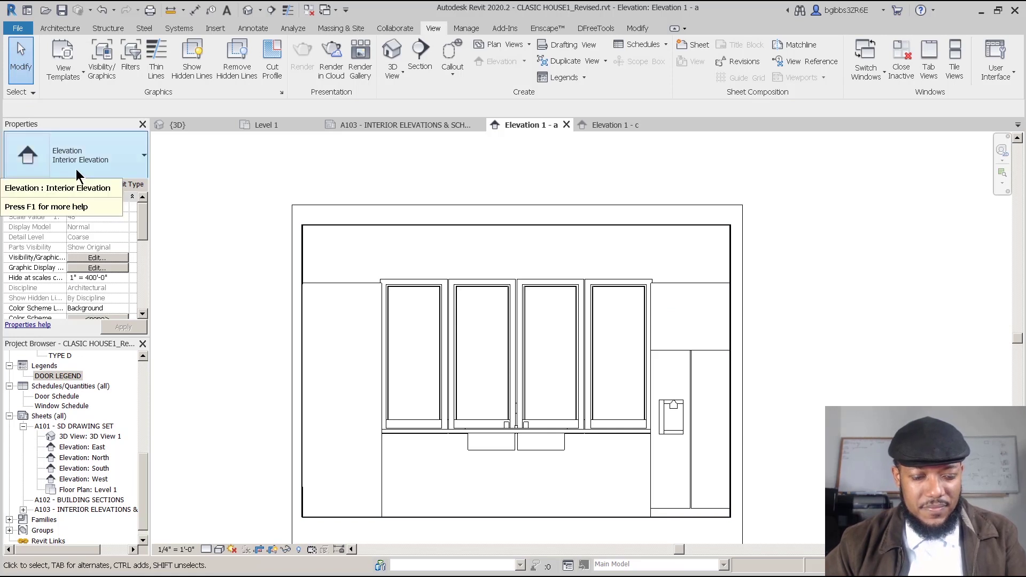
{"action": "left_click", "coordinate": [253, 28]}
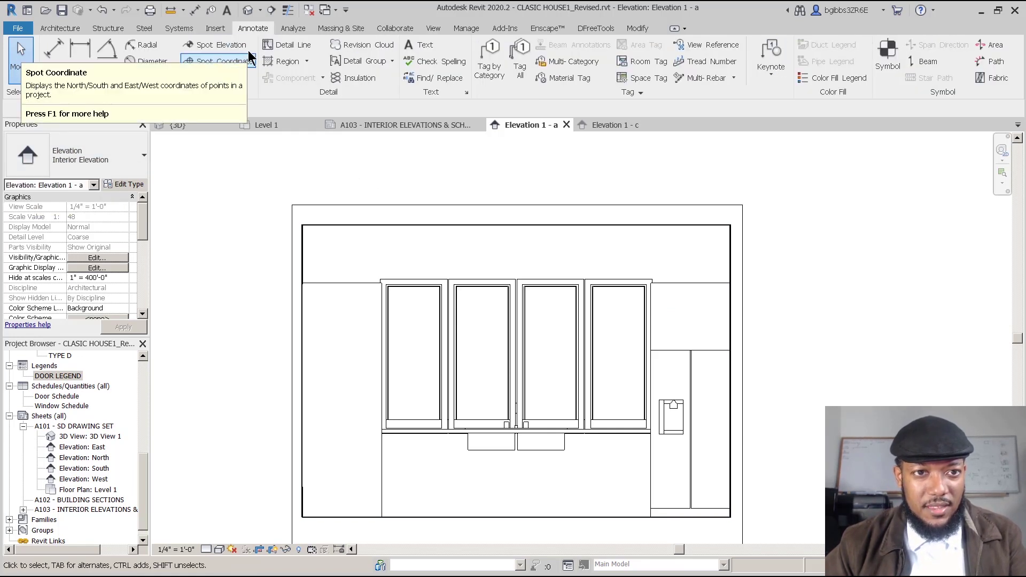
{"action": "left_click", "coordinate": [283, 61]}
{"action": "left_click", "coordinate": [92, 163]}
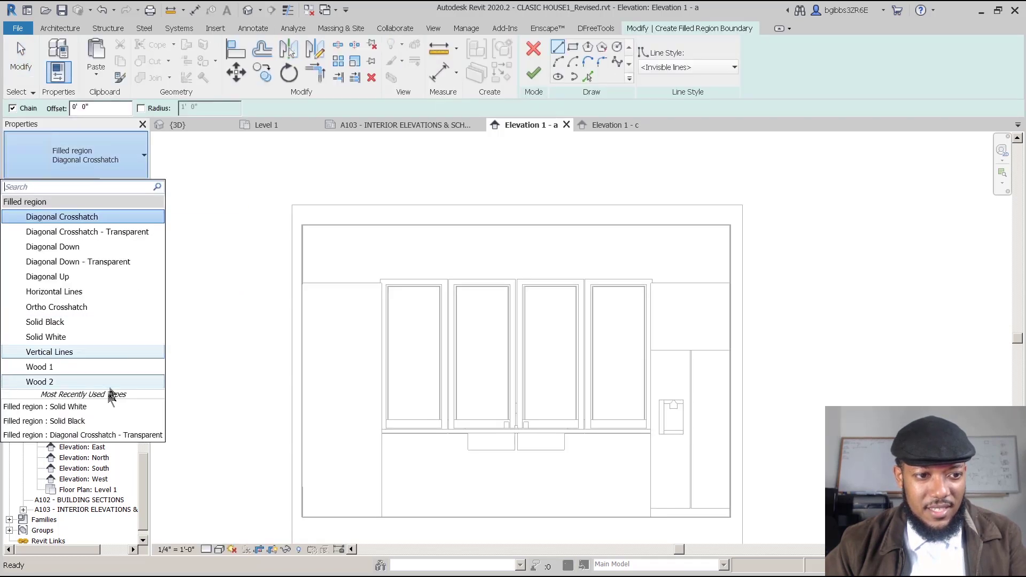
{"action": "left_click", "coordinate": [101, 407]}
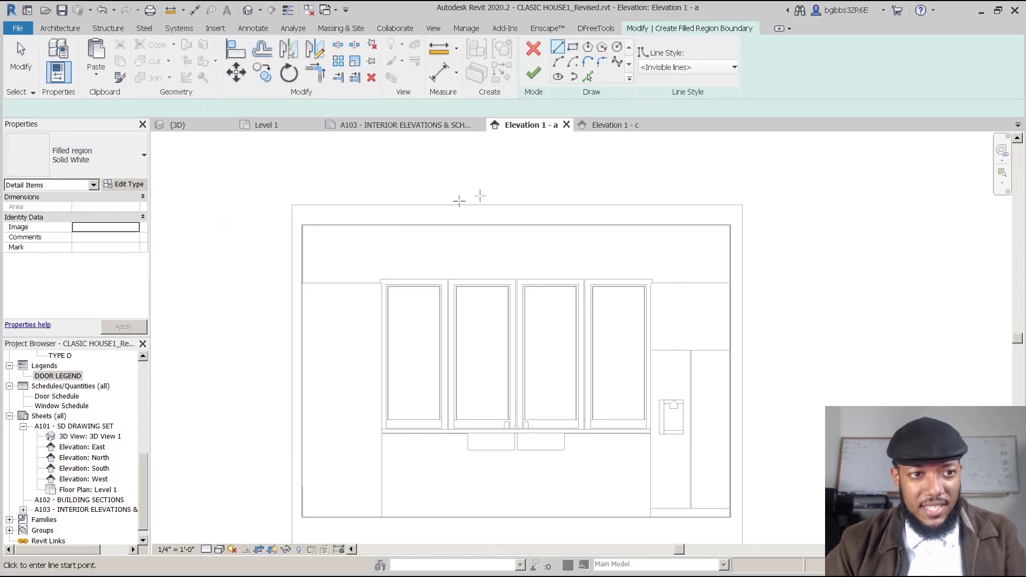
{"action": "scroll", "coordinate": [353, 284], "scroll_direction": "down", "scroll_amount": 2}
{"action": "key", "text": "Escape"}
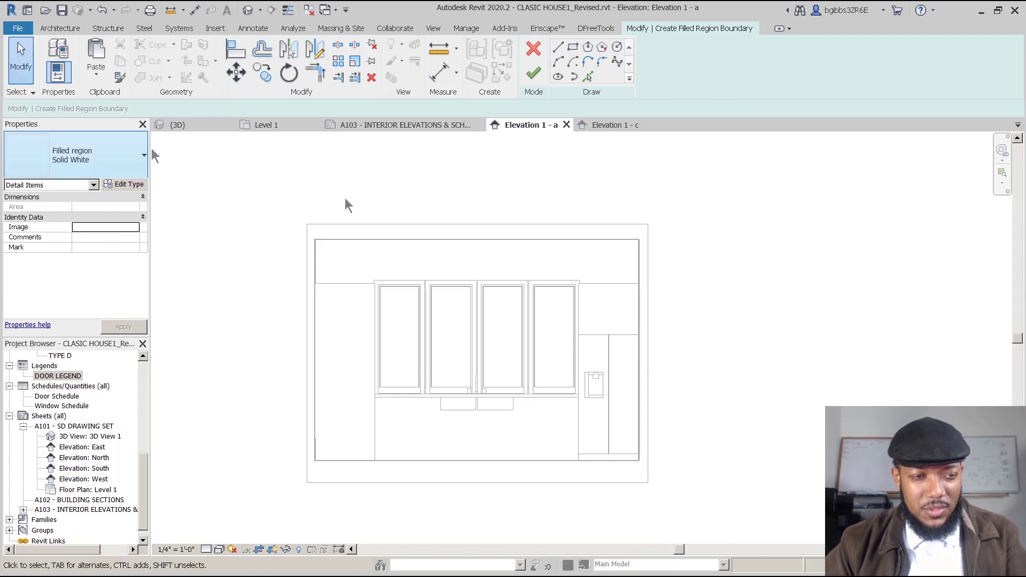
{"action": "scroll", "coordinate": [503, 428], "scroll_direction": "up", "scroll_amount": 3}
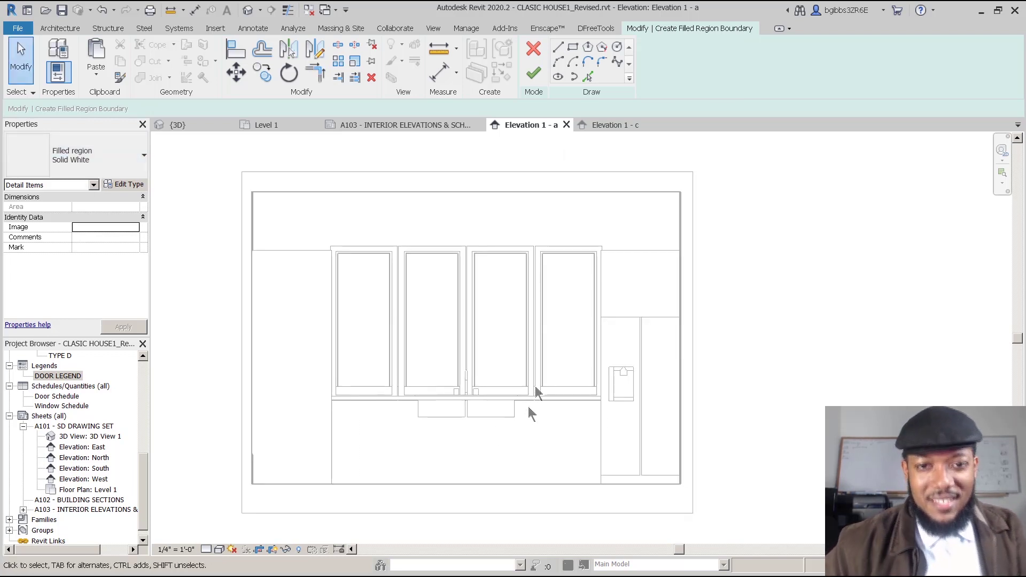
{"action": "scroll", "coordinate": [532, 371], "scroll_direction": "down", "scroll_amount": 1}
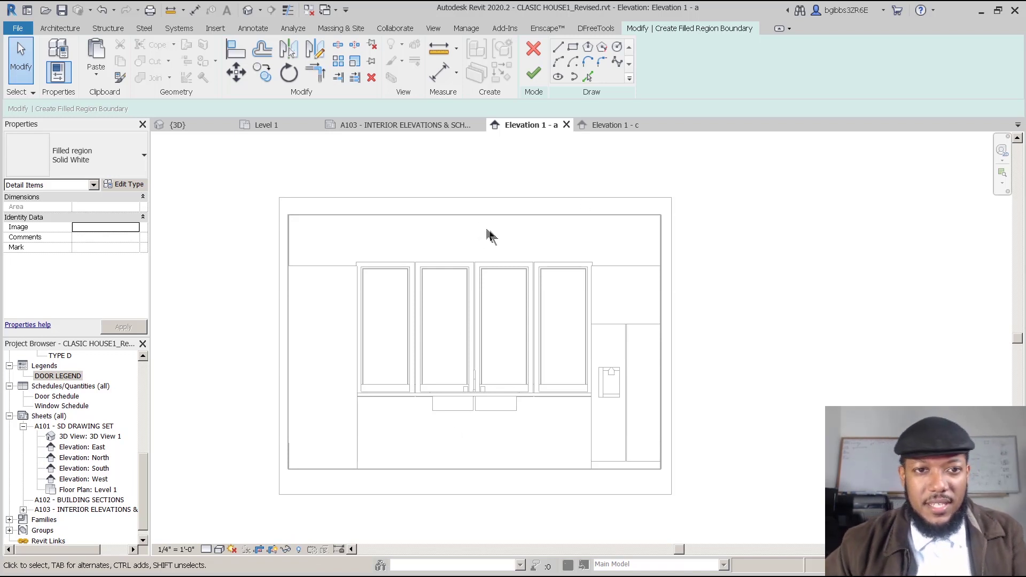
{"action": "middle_click_drag", "start_coordinate": [456, 224], "coordinate": [400, 245]}
{"action": "scroll", "coordinate": [551, 293], "scroll_direction": "down", "scroll_amount": 1}
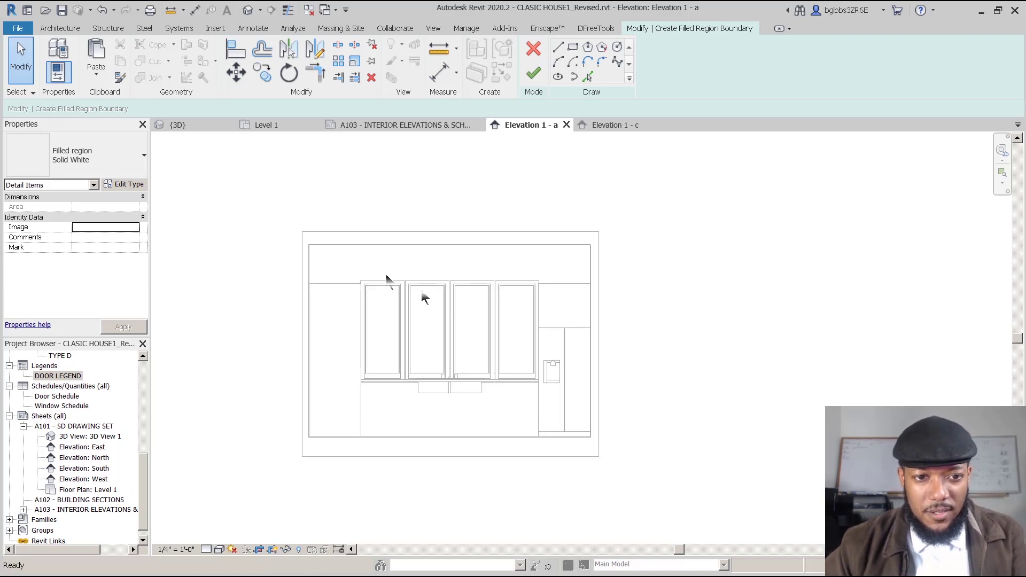
{"action": "left_click", "coordinate": [610, 126]}
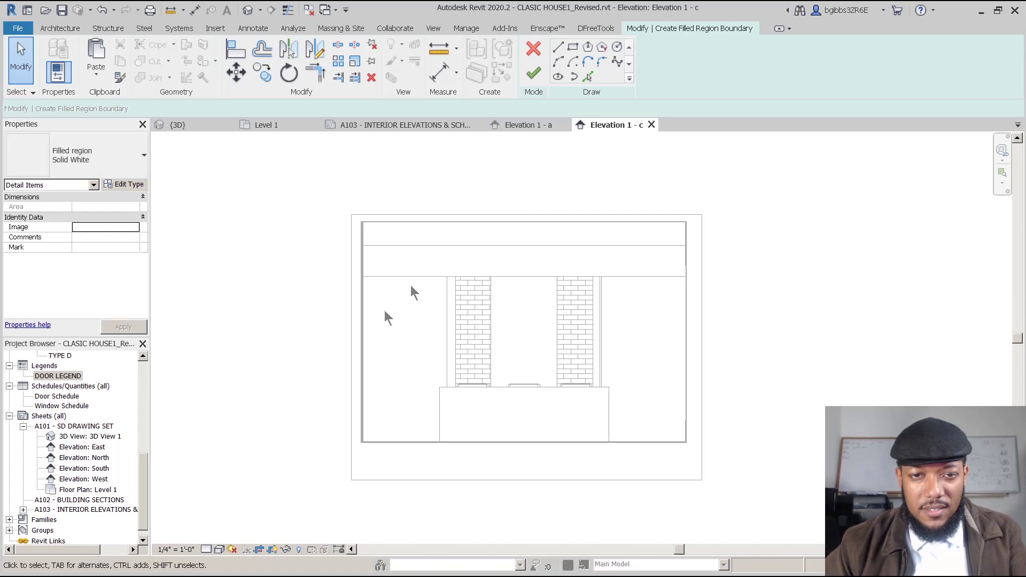
{"action": "left_click", "coordinate": [396, 126]}
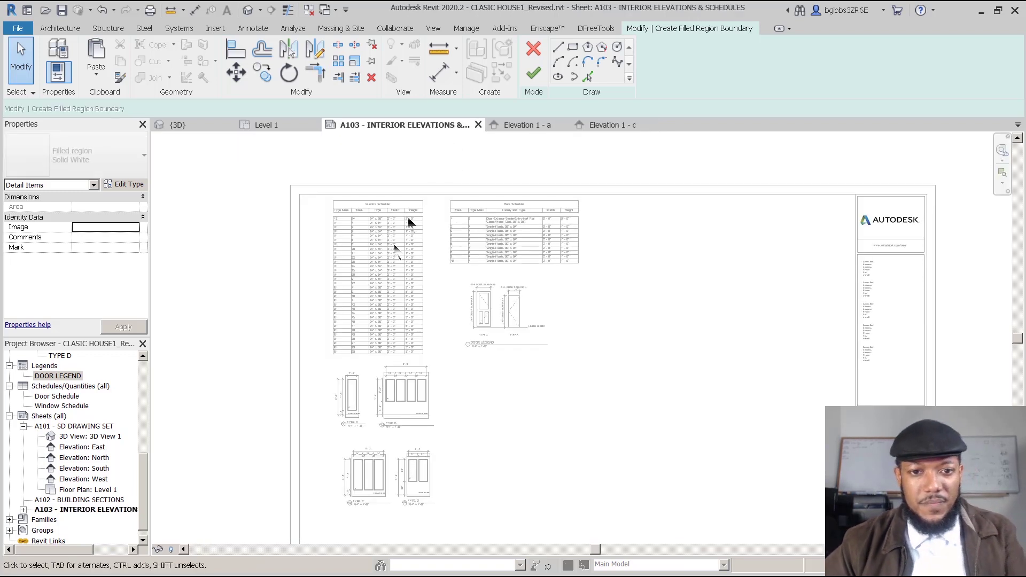
{"action": "left_click", "coordinate": [628, 128]}
{"action": "left_click", "coordinate": [538, 75]}
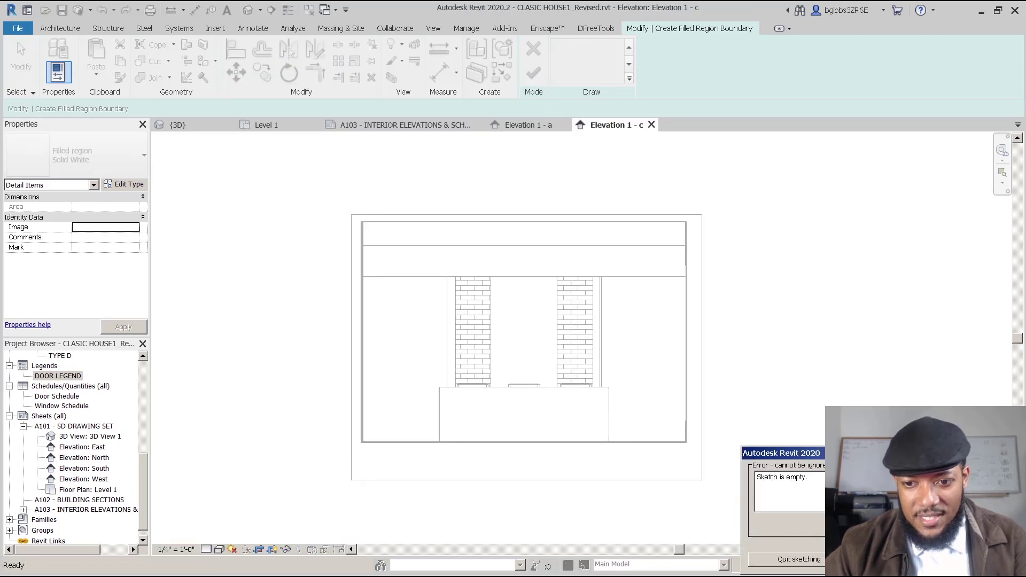
{"action": "left_click", "coordinate": [786, 559]}
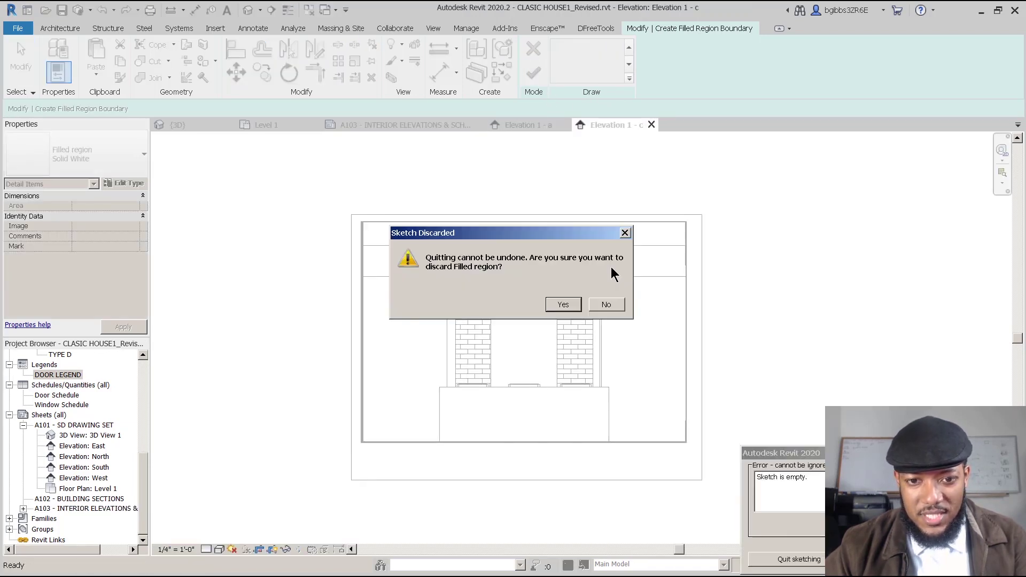
{"action": "left_click", "coordinate": [563, 306]}
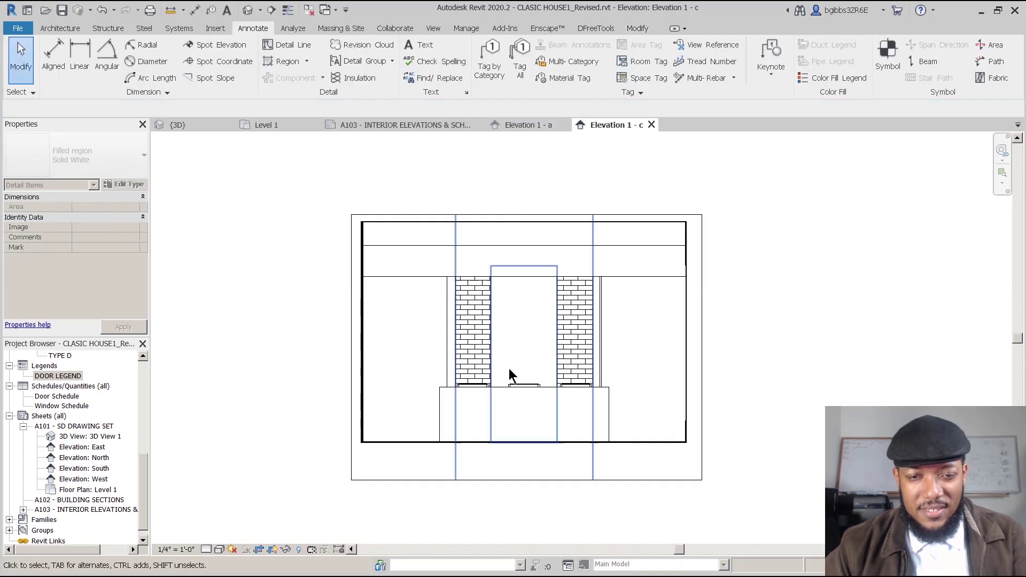
Step: Open sheet A103 - INTERIOR ELEVATIONS & SCHEDULES, collapse the whole project tree and expand only the Interior Elevation views
{"action": "left_click", "coordinate": [413, 125]}
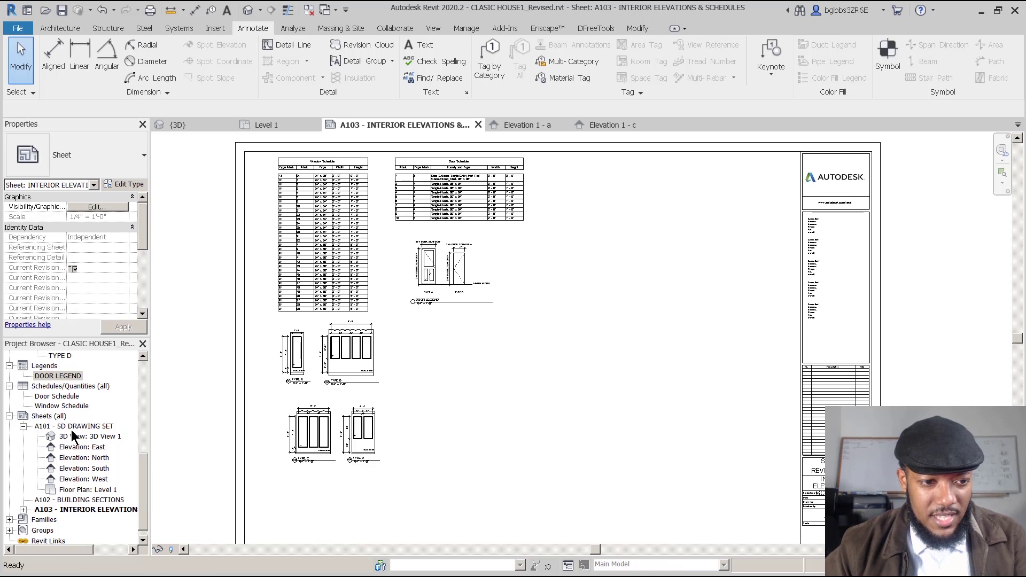
{"action": "left_click", "coordinate": [92, 427]}
{"action": "scroll", "coordinate": [73, 448], "scroll_direction": "down", "scroll_amount": 1}
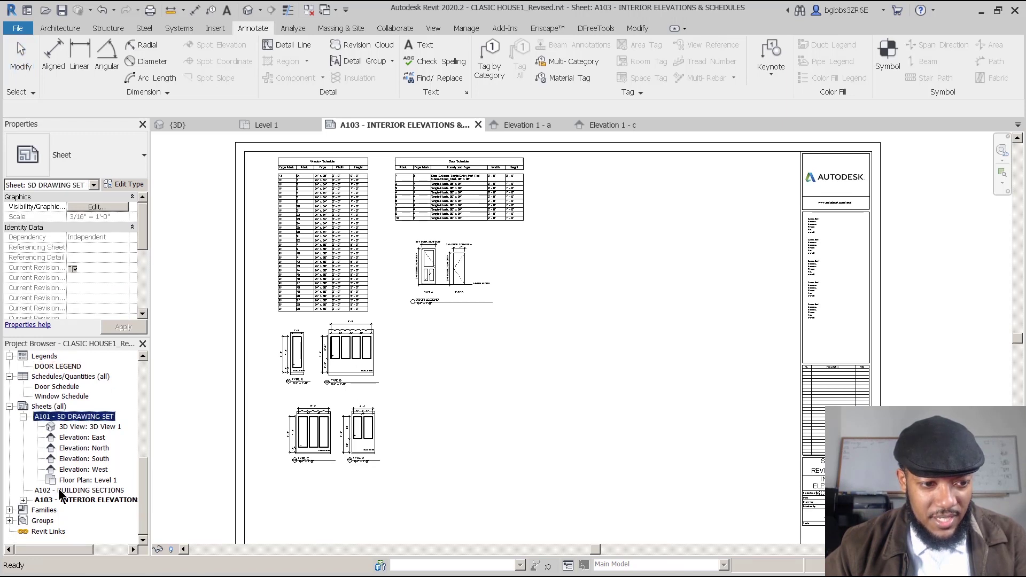
{"action": "left_click", "coordinate": [23, 500]}
{"action": "scroll", "coordinate": [86, 409], "scroll_direction": "up", "scroll_amount": 7}
{"action": "right_click", "coordinate": [88, 399]}
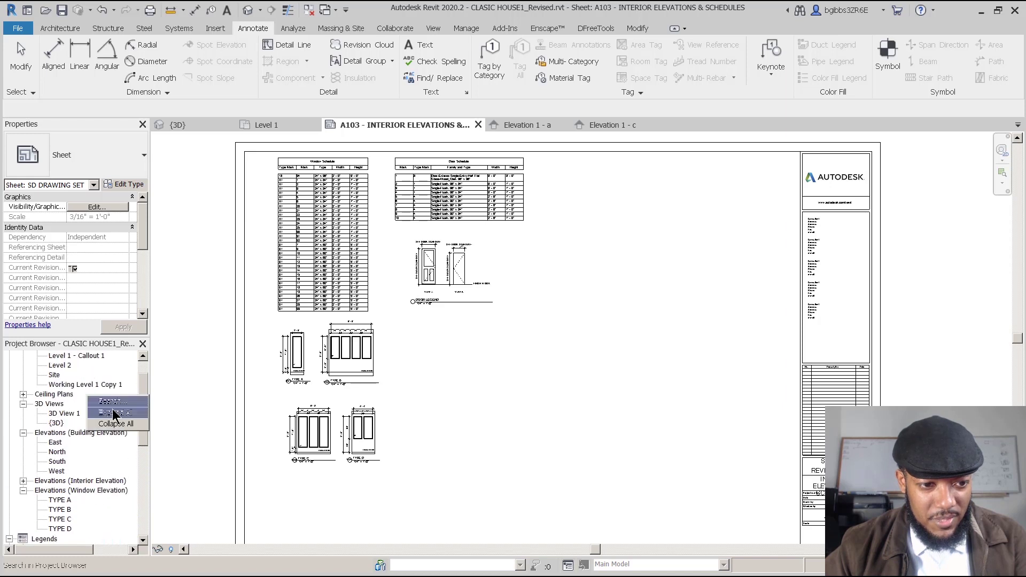
{"action": "left_click", "coordinate": [114, 423]}
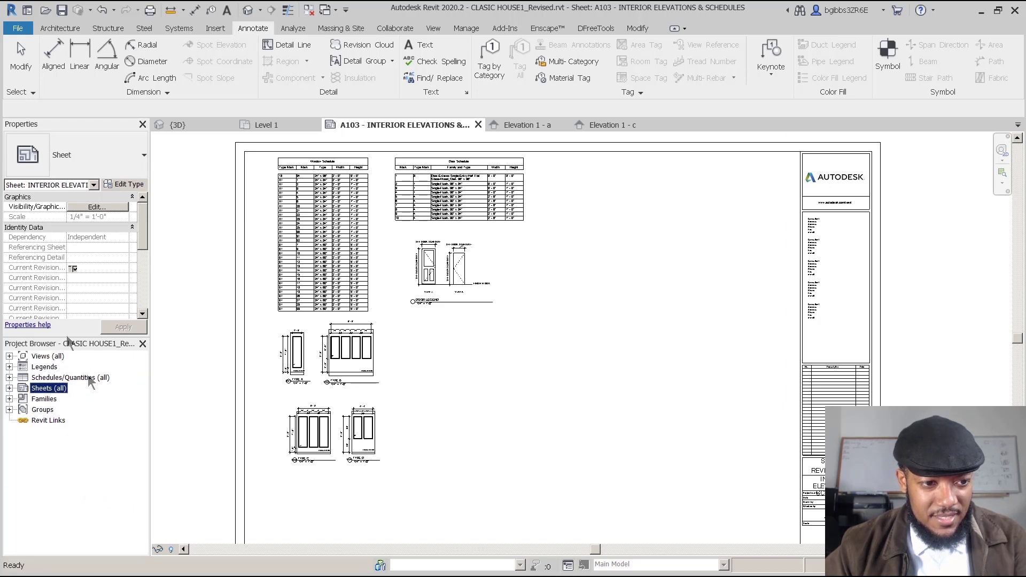
{"action": "left_click", "coordinate": [9, 356]}
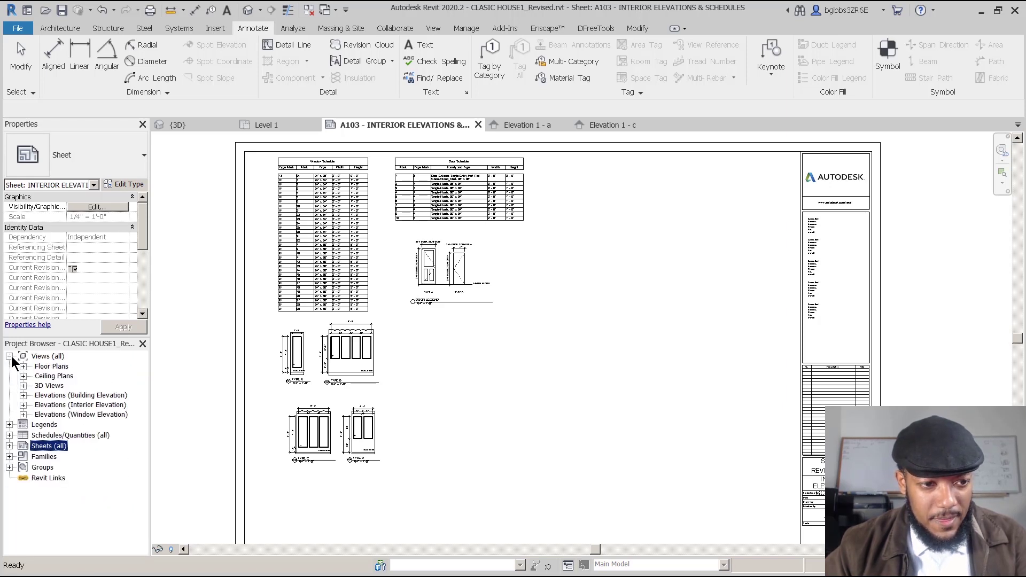
{"action": "left_click", "coordinate": [23, 405]}
Step: Place views Elevation 1 - a and Elevation 1 - c on the sheet beside the door schedule and legend, one above the other
{"action": "left_click", "coordinate": [79, 415]}
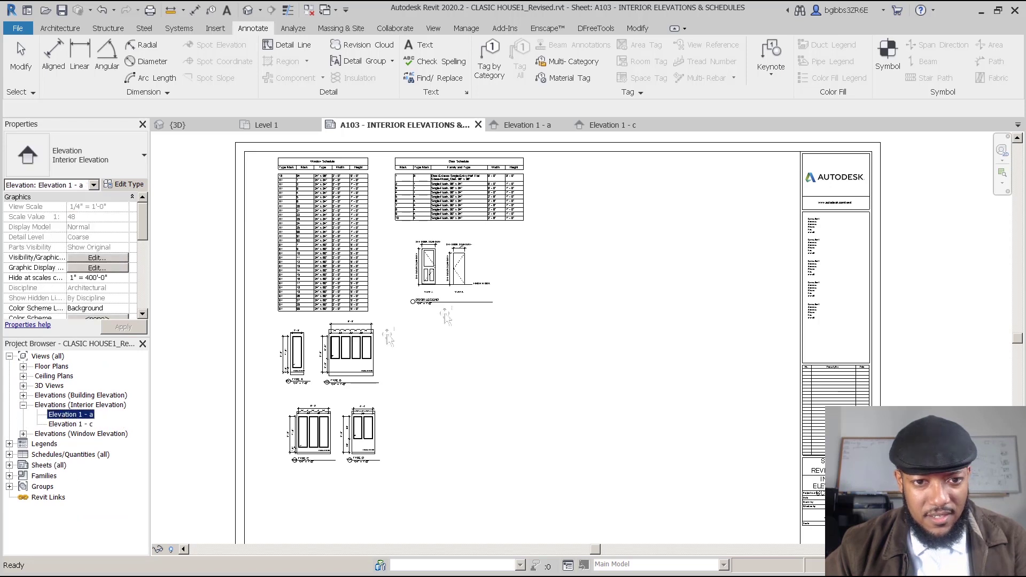
{"action": "left_click_drag", "start_coordinate": [579, 244], "coordinate": [594, 239]}
{"action": "left_click", "coordinate": [612, 234]}
{"action": "left_click", "coordinate": [71, 424]}
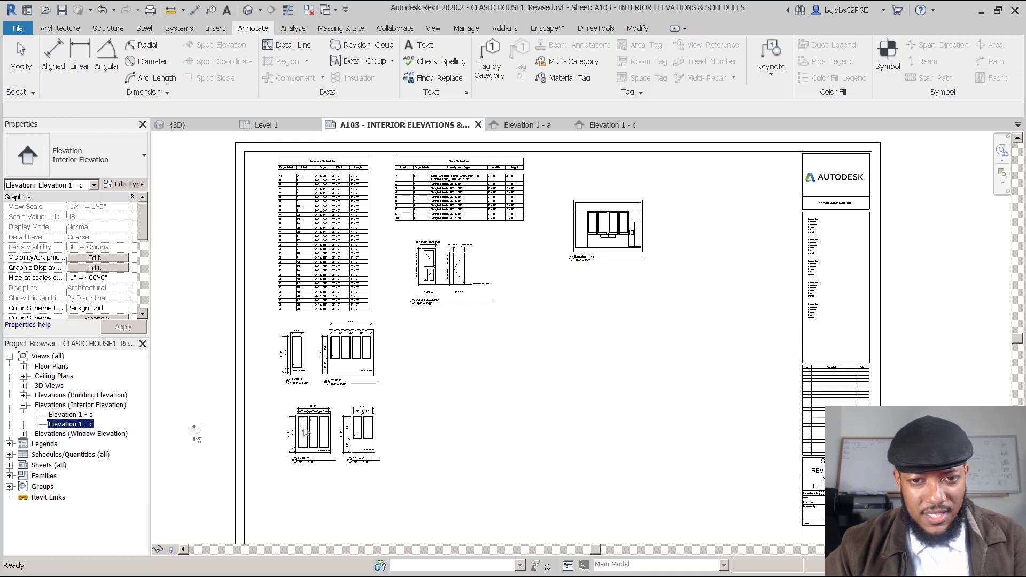
{"action": "left_click_drag", "start_coordinate": [602, 290], "coordinate": [609, 302]}
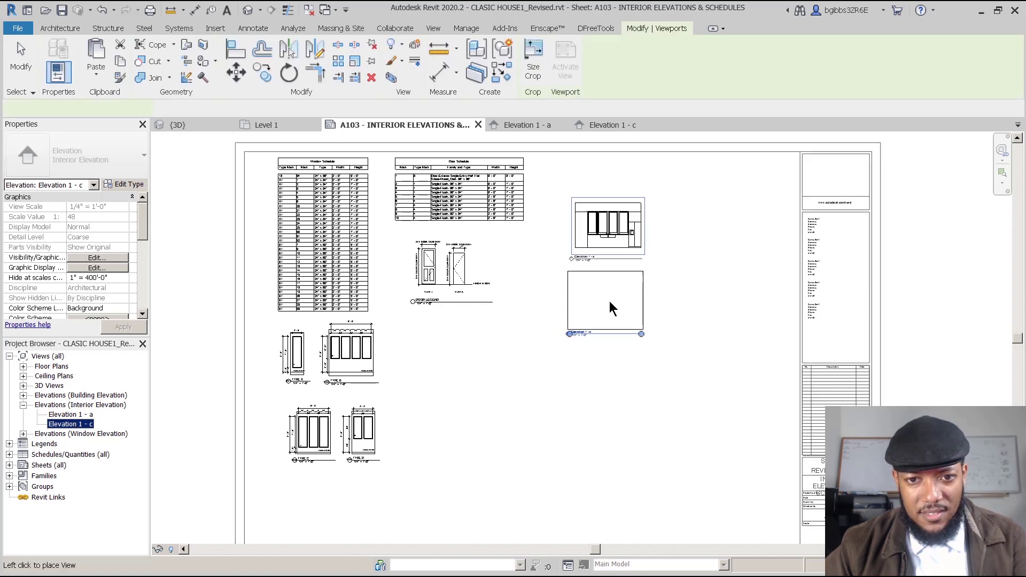
{"action": "left_click", "coordinate": [611, 300]}
Step: Inspect the two elevations placed on sheet A103 and the kitchen elevation marker's references on the Level 1 plan
{"action": "scroll", "coordinate": [623, 238], "scroll_direction": "up", "scroll_amount": 5}
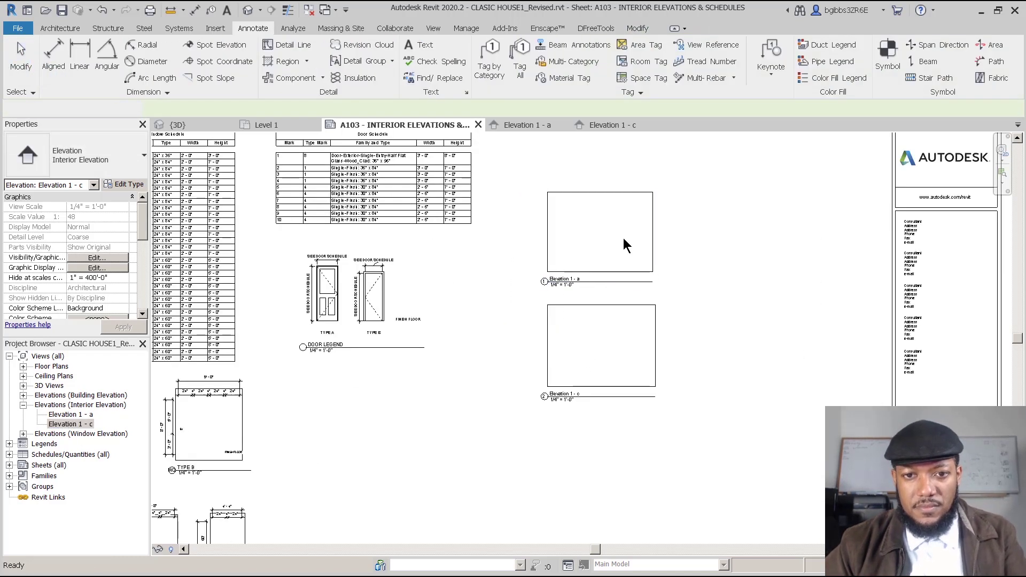
{"action": "middle_click_drag", "start_coordinate": [611, 349], "coordinate": [590, 340]}
{"action": "scroll", "coordinate": [602, 293], "scroll_direction": "down", "scroll_amount": 3}
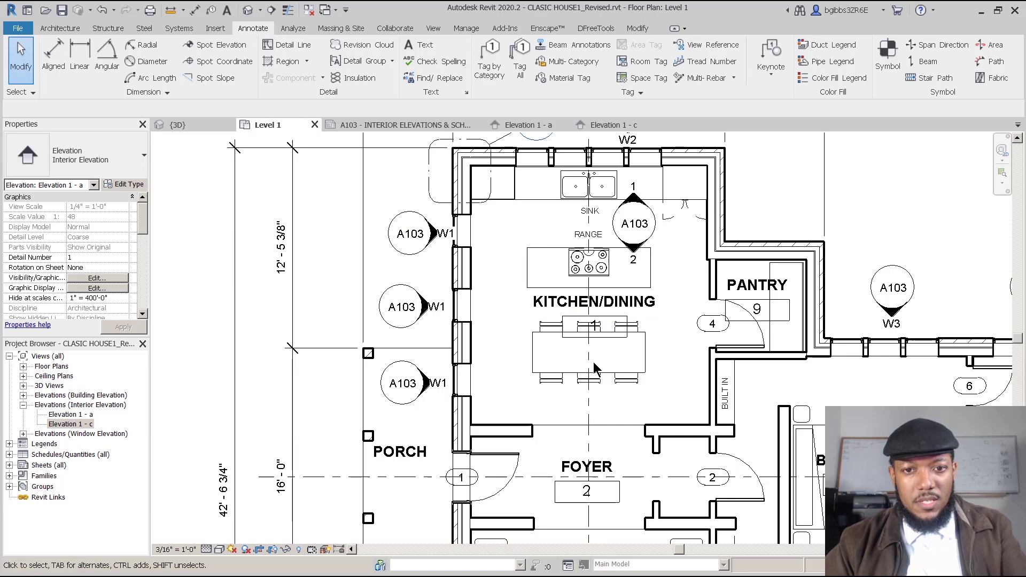
{"action": "scroll", "coordinate": [593, 367], "scroll_direction": "down", "scroll_amount": 1}
{"action": "mouse_move", "coordinate": [627, 247]}
{"action": "middle_mouse_down"}
{"action": "mouse_move", "coordinate": [476, 298]}
{"action": "mouse_move", "coordinate": [467, 278]}
{"action": "middle_mouse_up"}
{"action": "scroll", "coordinate": [440, 195], "scroll_direction": "up", "scroll_amount": 4}
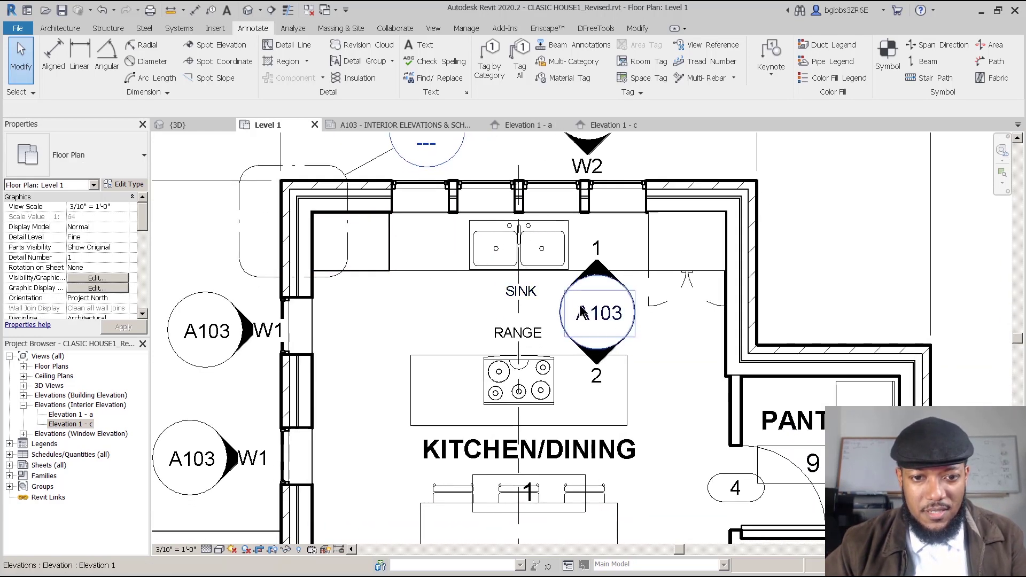
{"action": "middle_click_drag", "start_coordinate": [356, 394], "coordinate": [409, 348]}
{"action": "middle_click_drag", "start_coordinate": [544, 383], "coordinate": [509, 372]}
{"action": "key", "text": "d"}
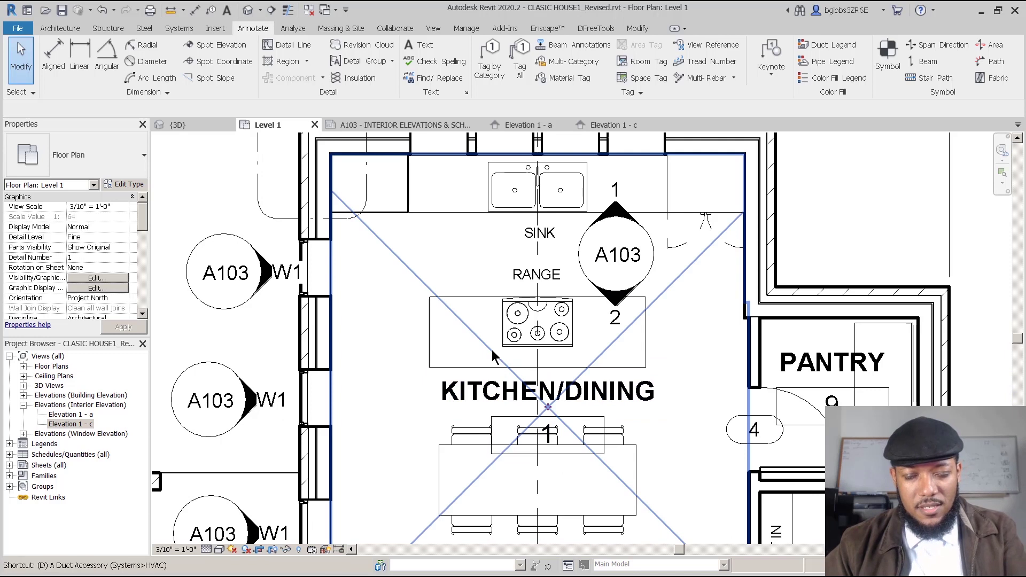
Step: Duplicate the Level 1 floor plan with its detailing and rename the copy Level 1 WORKING1
{"action": "left_click", "coordinate": [23, 366]}
{"action": "right_click", "coordinate": [65, 377]}
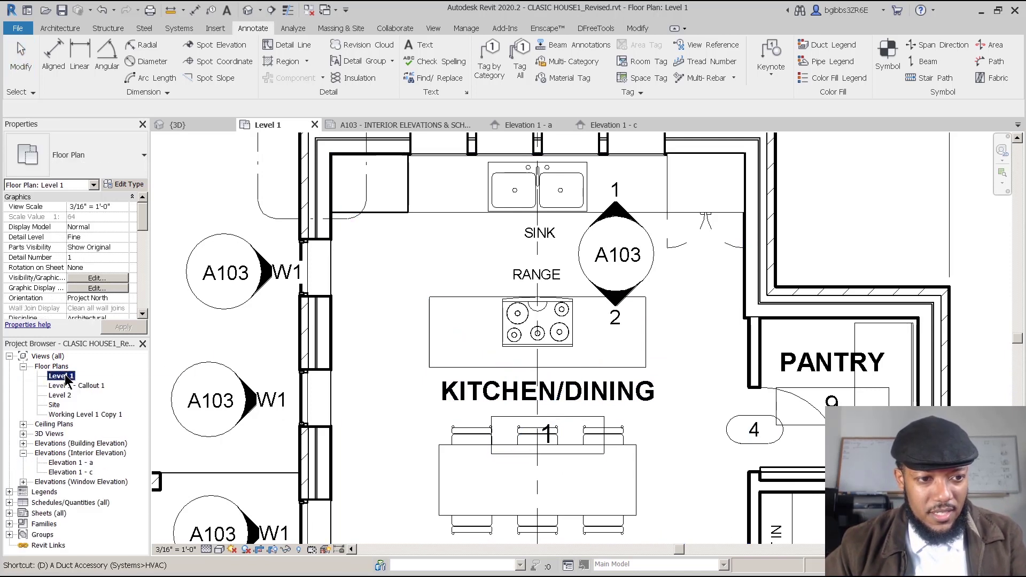
{"action": "mouse_move", "coordinate": [160, 213]}
{"action": "left_click", "coordinate": [285, 227]}
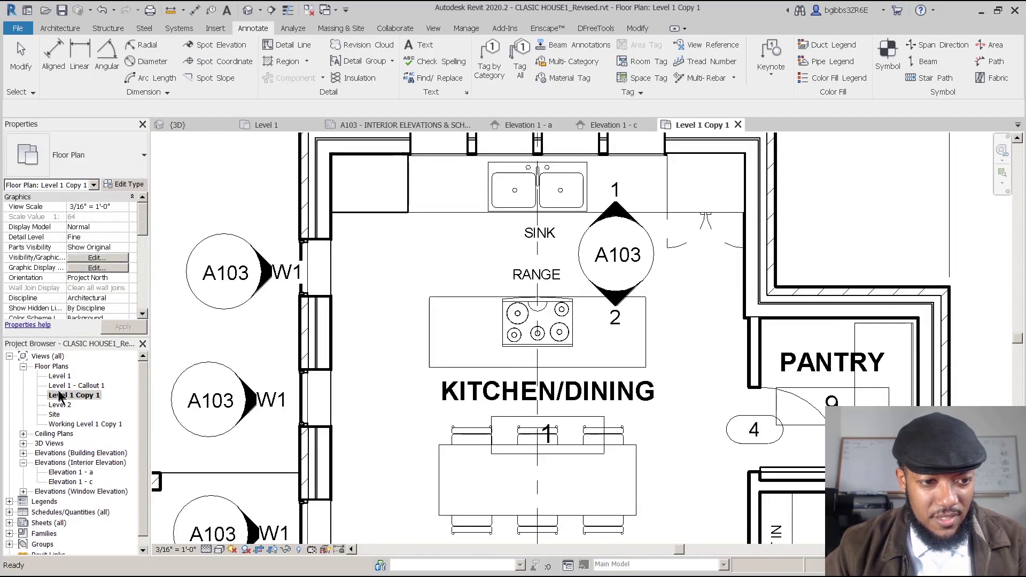
{"action": "right_click", "coordinate": [70, 395]}
{"action": "left_click", "coordinate": [95, 299]}
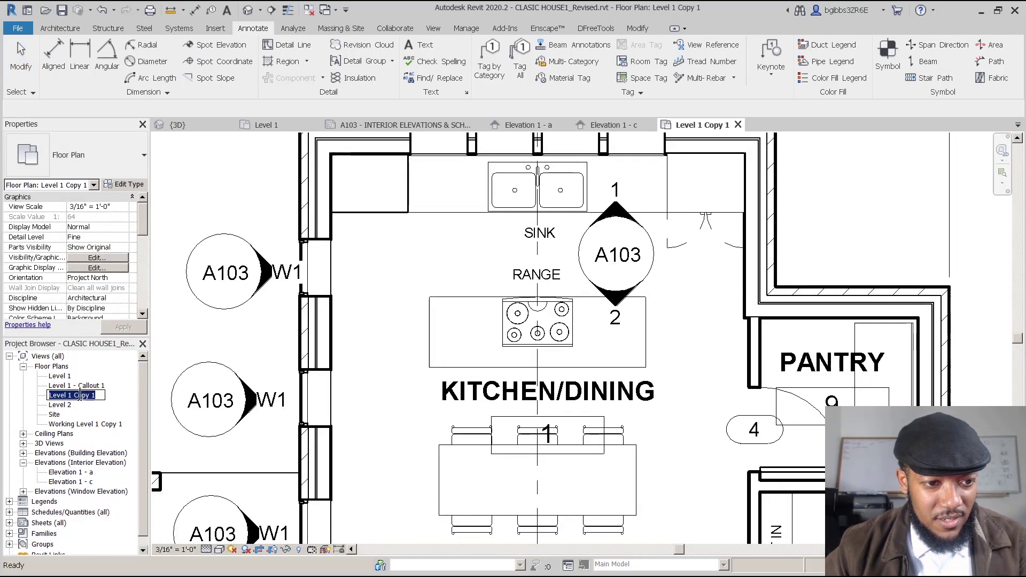
{"action": "key", "text": "ctrl+shift+Right"}
{"action": "type", "text": "WORKING"}
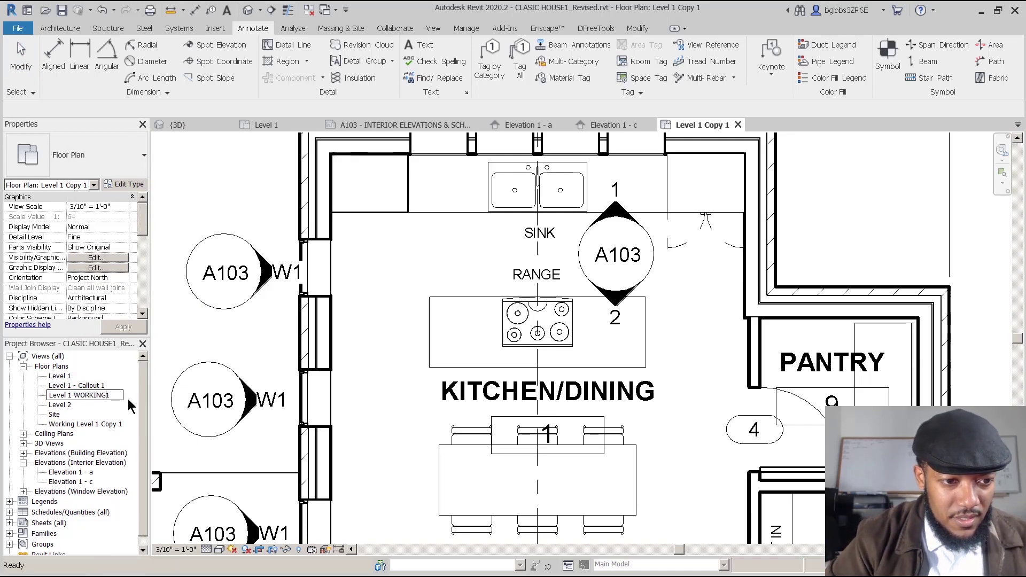
{"action": "key", "text": "Return"}
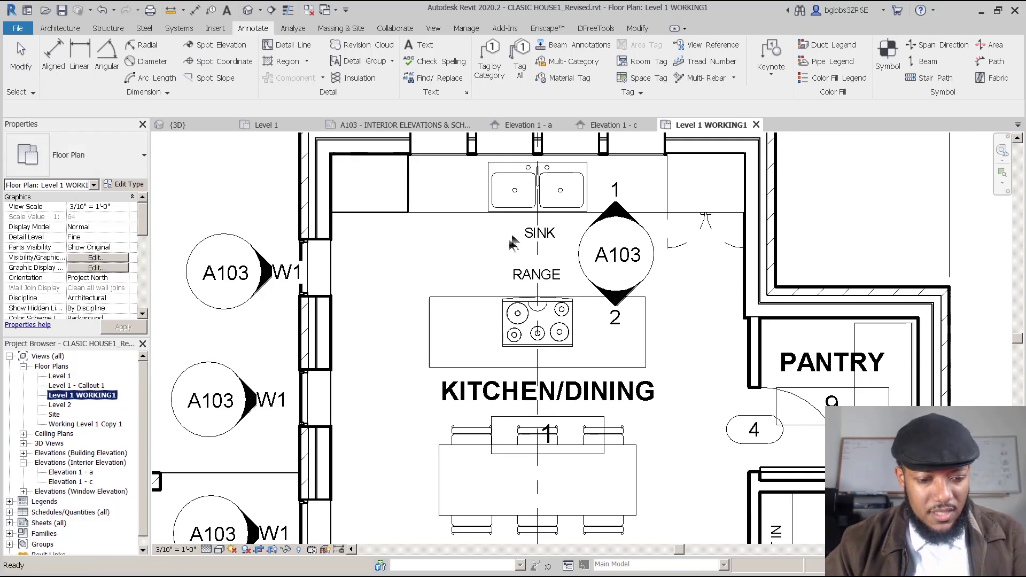
Step: Display the Level 1 WORKING1 plan with thin lines
{"action": "key", "text": "d"}
{"action": "key", "text": "i"}
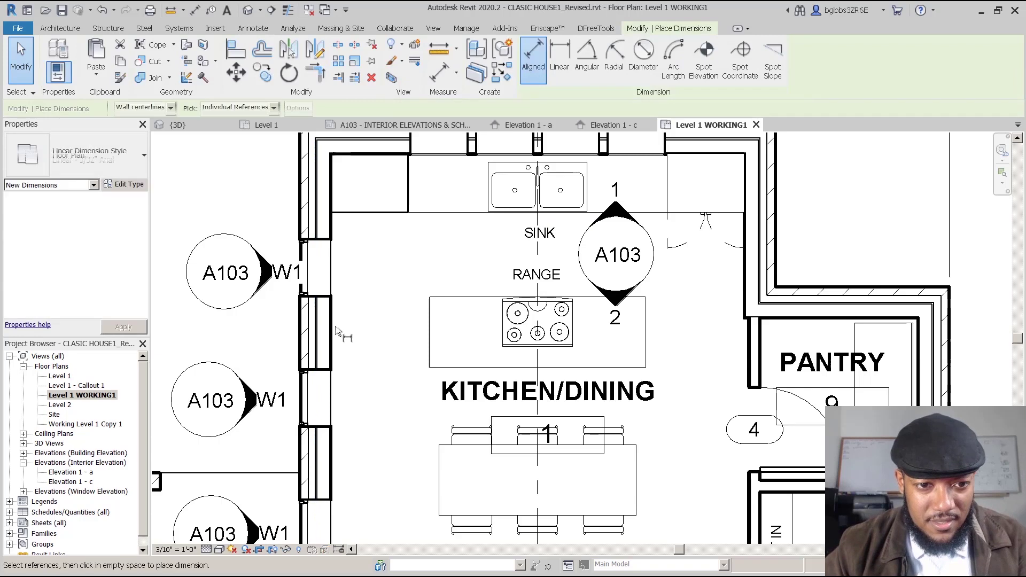
{"action": "key", "text": "Escape"}
{"action": "key", "text": "Escape"}
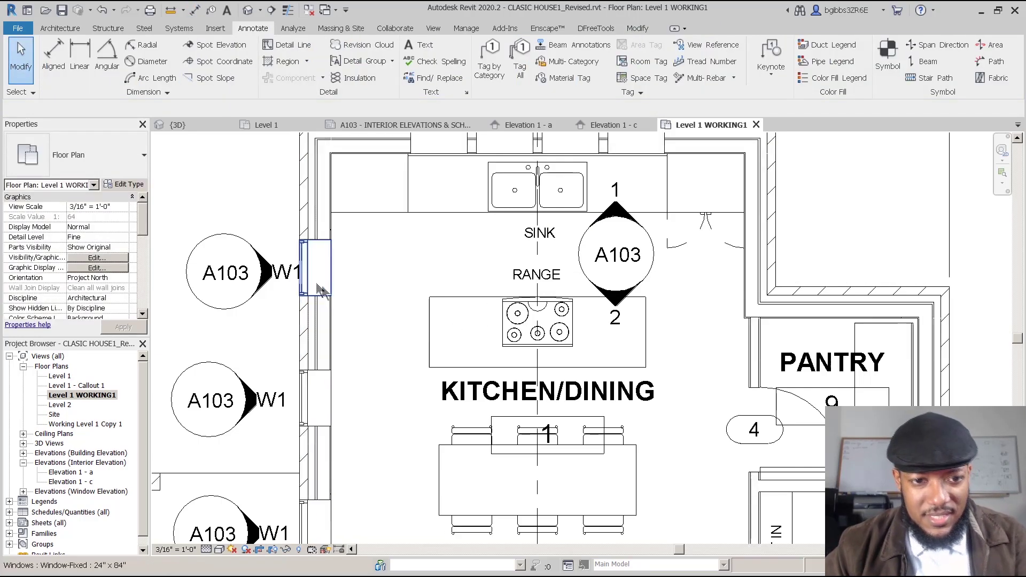
{"action": "scroll", "coordinate": [338, 292], "scroll_direction": "up", "scroll_amount": 3}
{"action": "key", "text": "t"}
{"action": "key", "text": "l"}
{"action": "key", "text": "l"}
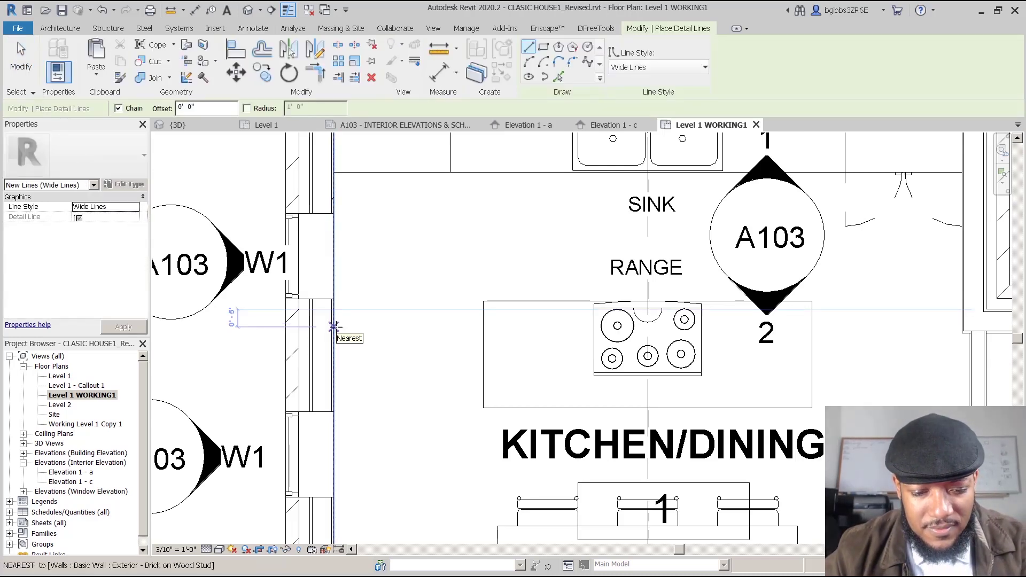
Step: Add an aligned dimension across the kitchen between the inner faces of its two side walls
{"action": "key", "text": "i"}
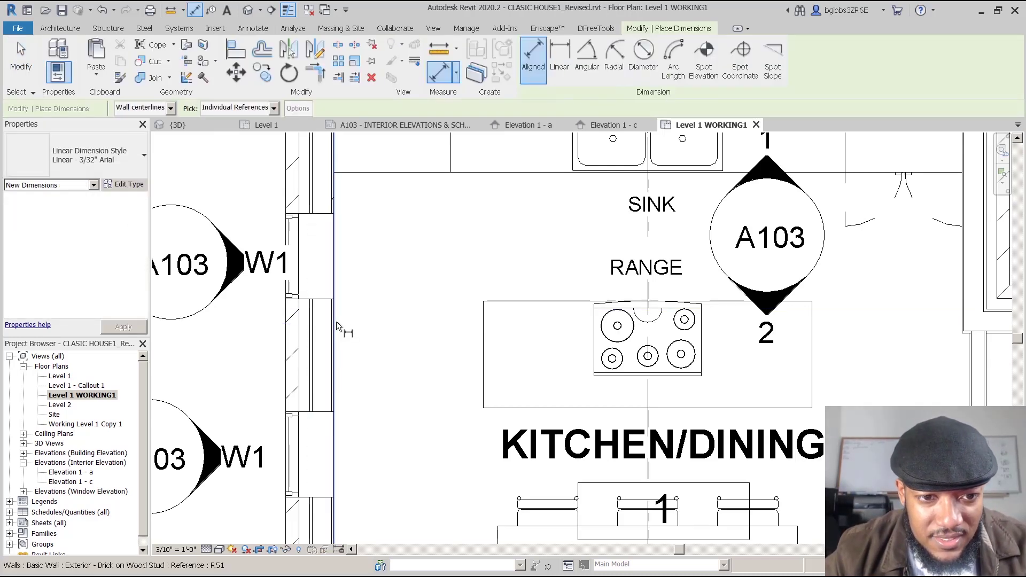
{"action": "left_click", "coordinate": [962, 291]}
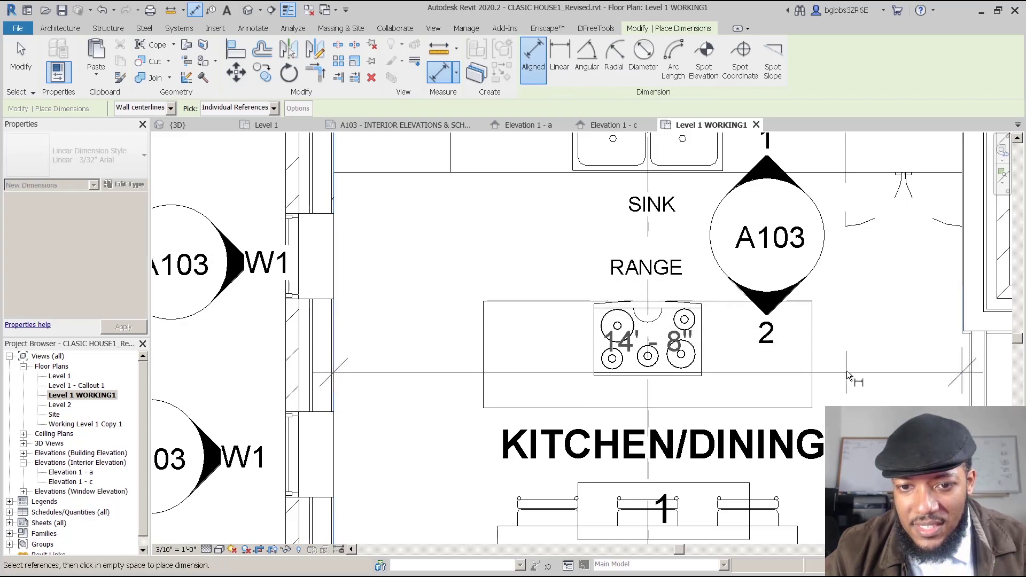
{"action": "scroll", "coordinate": [841, 369], "scroll_direction": "down", "scroll_amount": 1}
{"action": "scroll", "coordinate": [849, 402], "scroll_direction": "down", "scroll_amount": 2}
{"action": "left_click", "coordinate": [581, 344]}
Step: Dimension the length of the range island, placing the dimension between the island and the sink counter
{"action": "scroll", "coordinate": [531, 341], "scroll_direction": "up", "scroll_amount": 2}
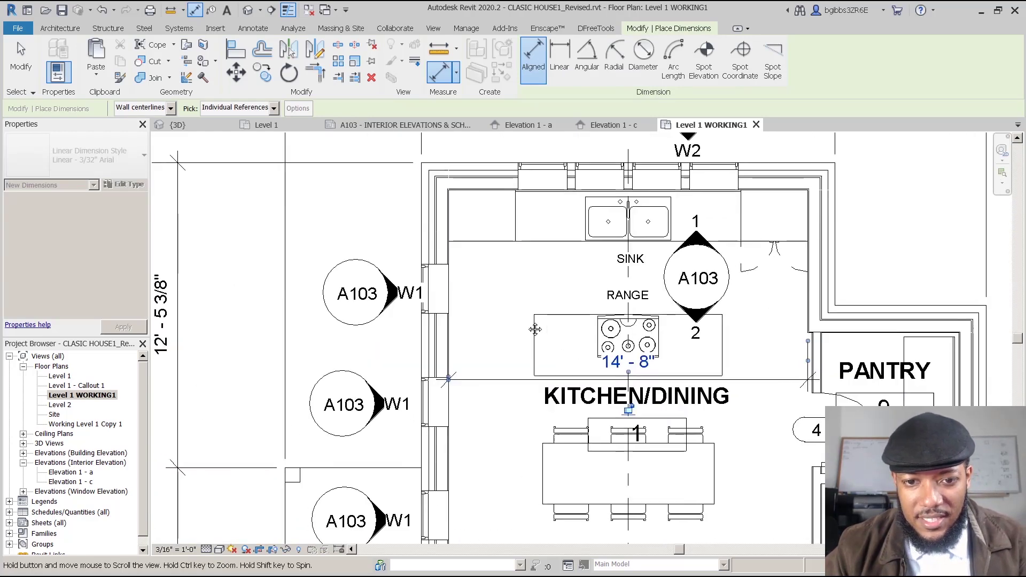
{"action": "left_click", "coordinate": [528, 342]}
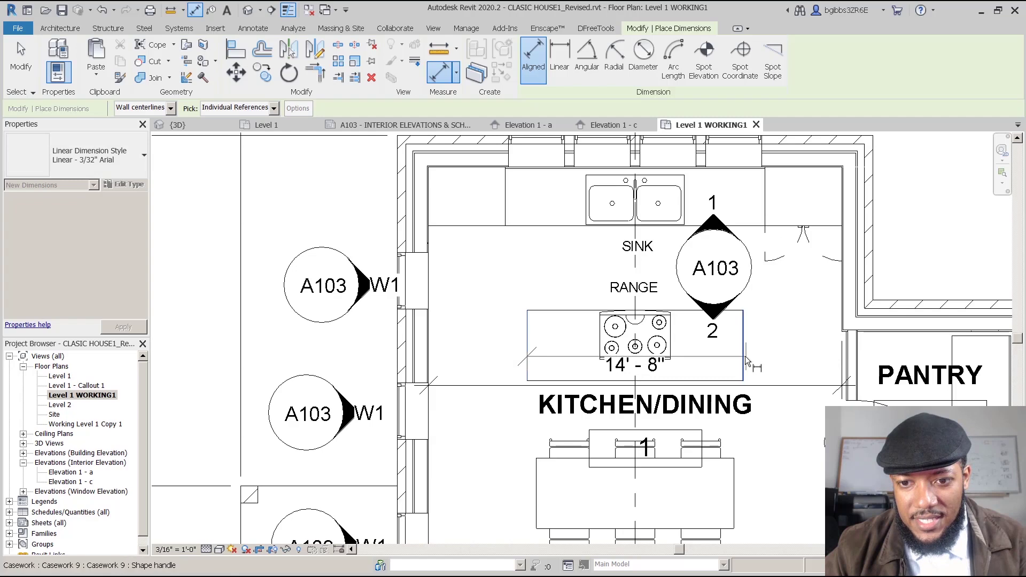
{"action": "left_click", "coordinate": [744, 356]}
{"action": "scroll", "coordinate": [547, 275], "scroll_direction": "up", "scroll_amount": 2}
{"action": "left_click", "coordinate": [552, 283]}
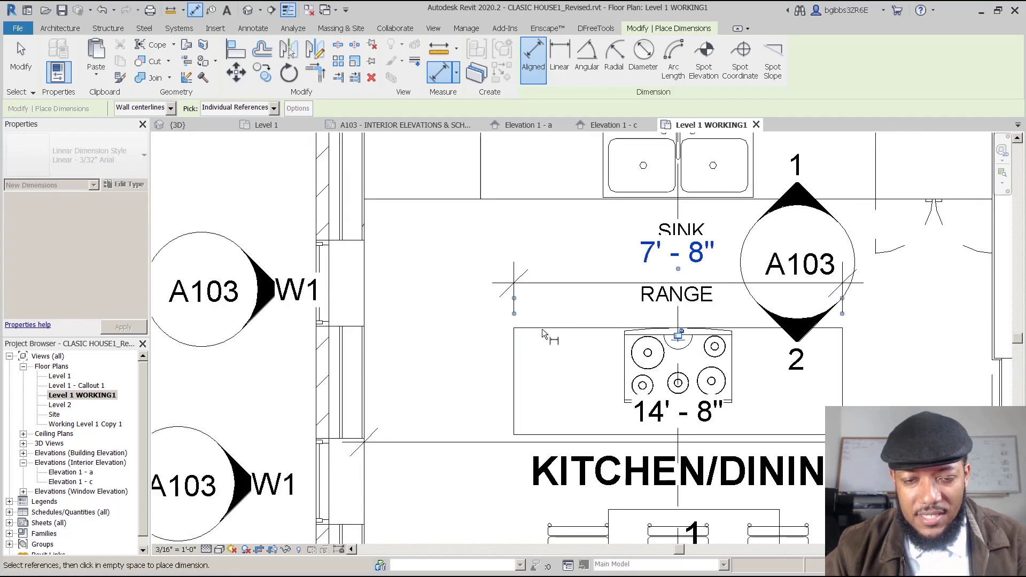
{"action": "scroll", "coordinate": [590, 295], "scroll_direction": "down", "scroll_amount": 2}
{"action": "middle_click_drag", "start_coordinate": [622, 256], "coordinate": [566, 264]}
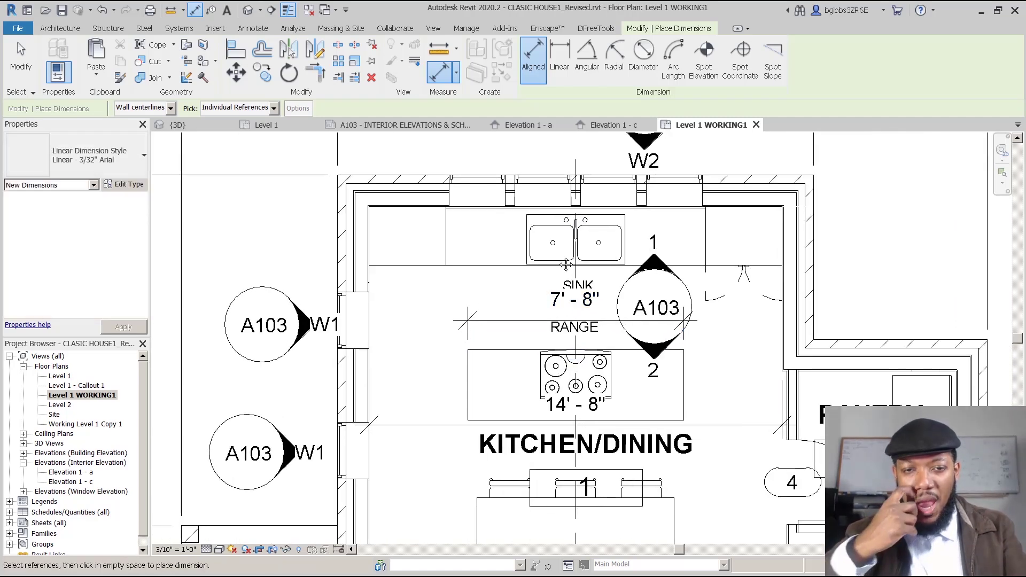
{"action": "key", "text": "Escape"}
{"action": "key", "text": "Escape"}
Step: Open Elevation 1 - a and examine the tall casework beside the windows and the Counter Top's properties
{"action": "left_click", "coordinate": [515, 123]}
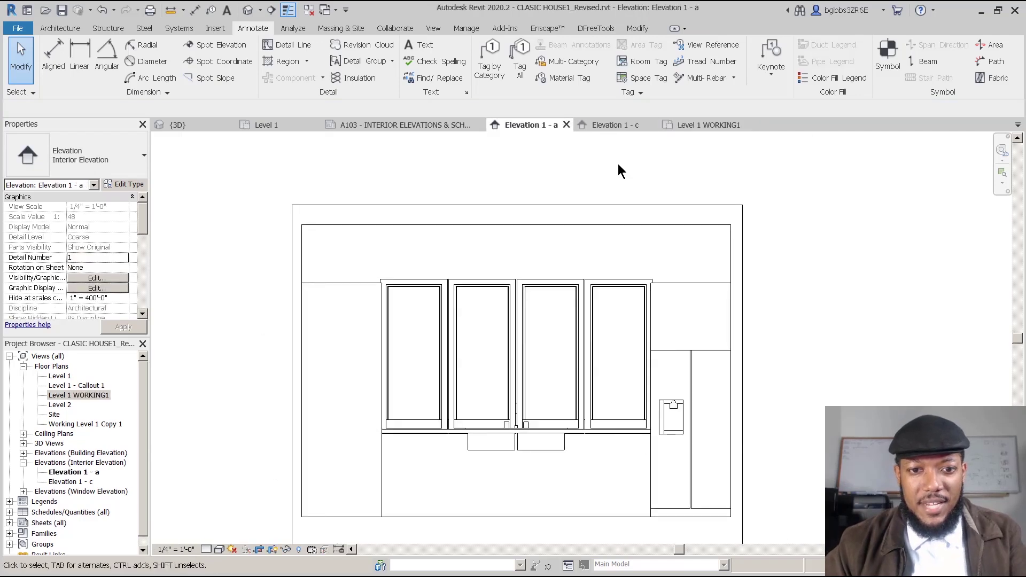
{"action": "middle_click_drag", "start_coordinate": [670, 333], "coordinate": [745, 306]}
{"action": "left_click", "coordinate": [427, 268]}
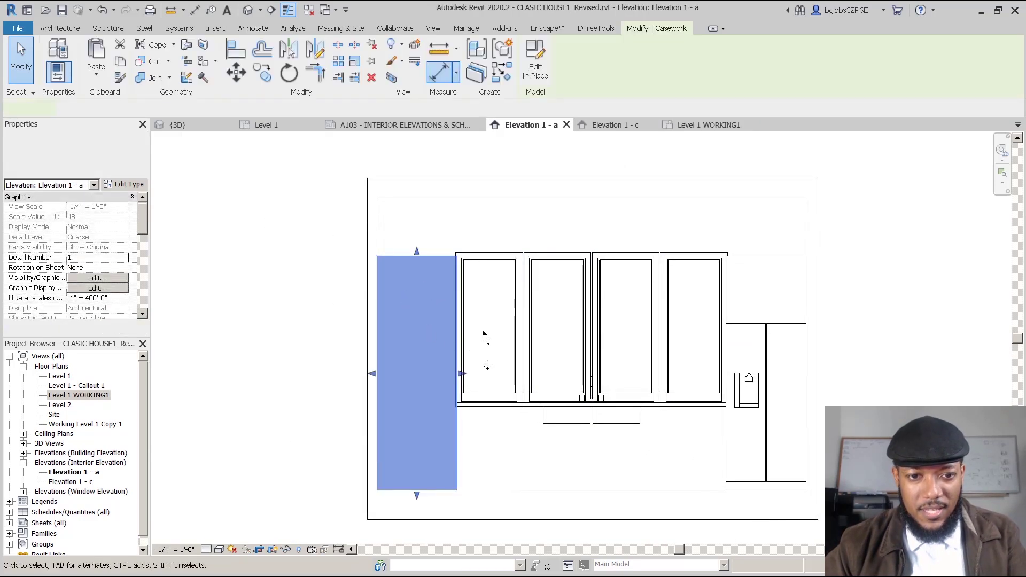
{"action": "middle_click_drag", "start_coordinate": [404, 383], "coordinate": [378, 287]}
{"action": "middle_click_drag", "start_coordinate": [545, 407], "coordinate": [614, 337]}
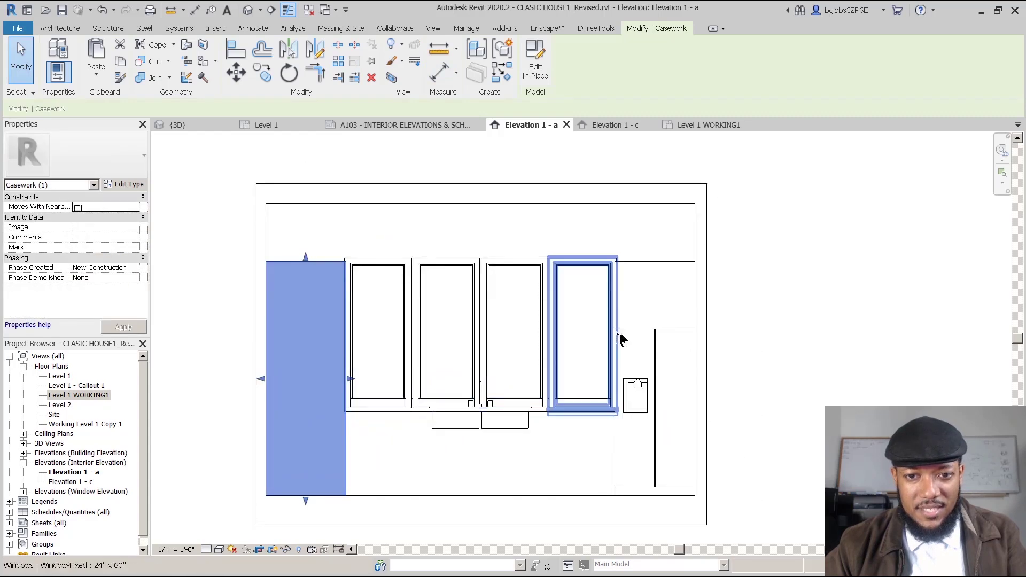
{"action": "key", "text": "Escape"}
{"action": "left_click", "coordinate": [584, 350]}
{"action": "scroll", "coordinate": [435, 406], "scroll_direction": "up", "scroll_amount": 4}
{"action": "left_click", "coordinate": [436, 365]}
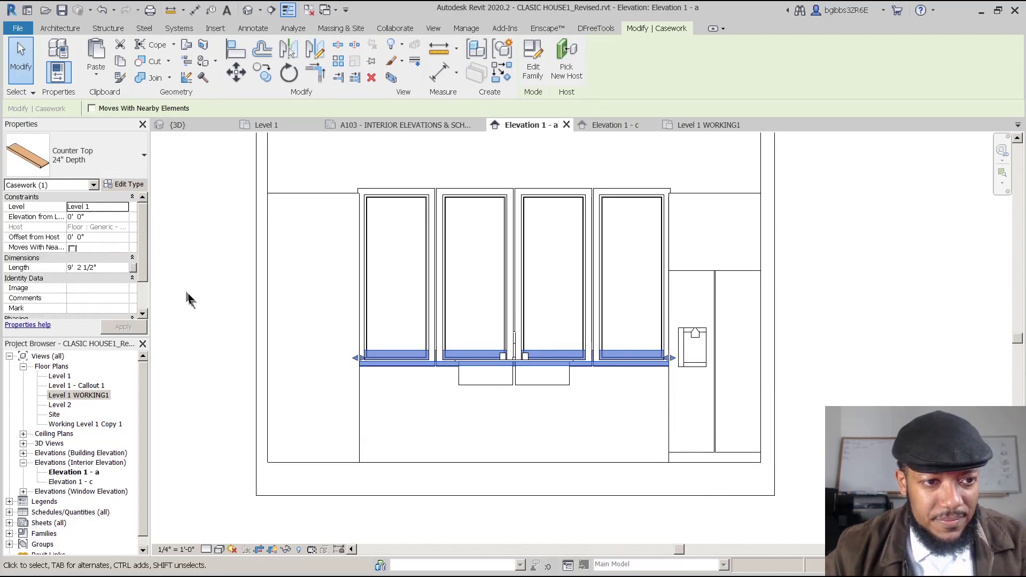
{"action": "scroll", "coordinate": [189, 301], "scroll_direction": "up", "scroll_amount": 2}
{"action": "key", "text": "Escape"}
{"action": "left_click", "coordinate": [525, 395]}
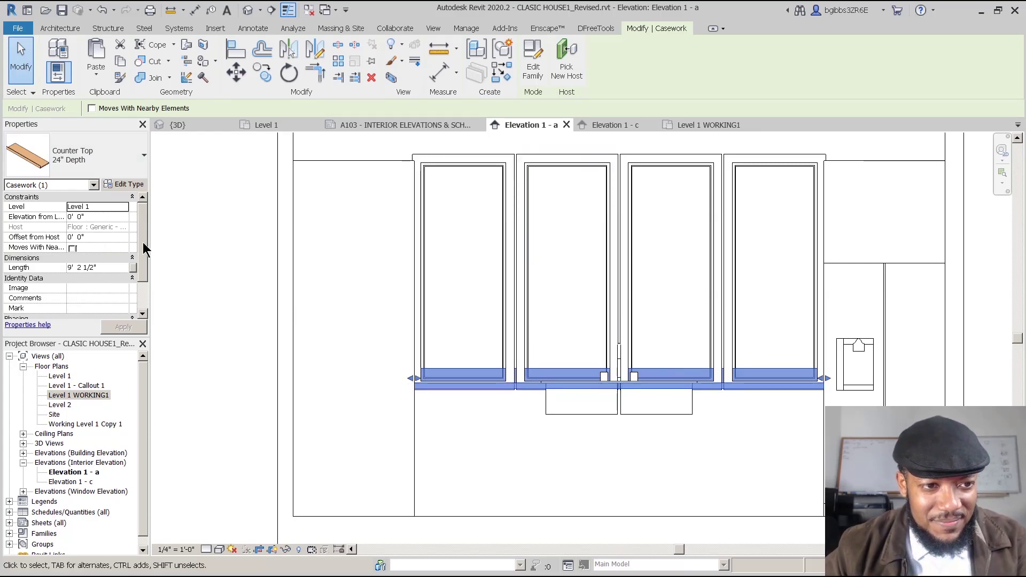
{"action": "left_click_drag", "start_coordinate": [142, 243], "coordinate": [144, 288]}
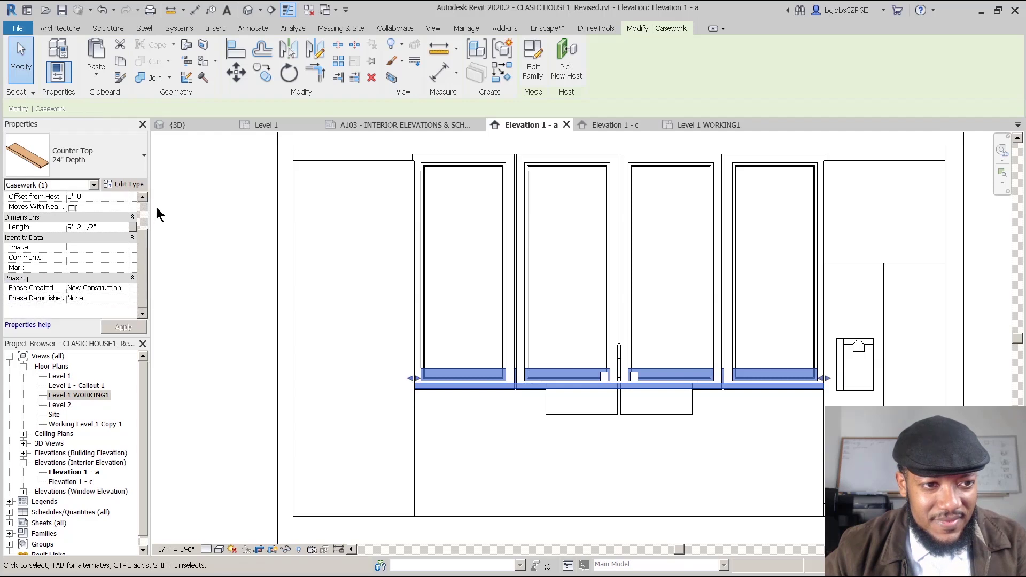
{"action": "key", "text": "Escape"}
Step: Measure the countertop's height above the floor in Elevation 1 - a with an aligned dimension
{"action": "scroll", "coordinate": [502, 363], "scroll_direction": "up", "scroll_amount": 3}
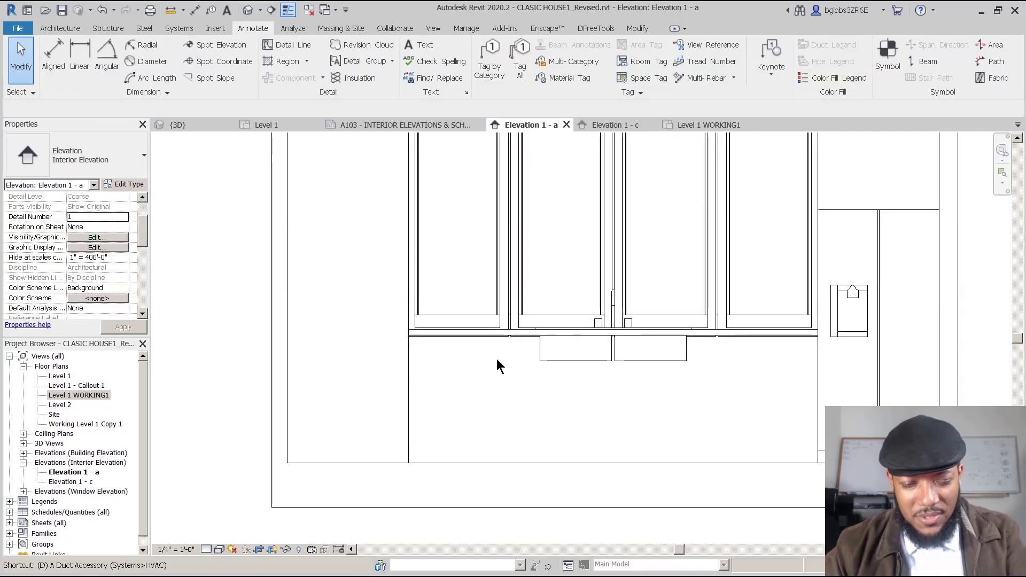
{"action": "key", "text": "d"}
{"action": "key", "text": "i"}
{"action": "left_click", "coordinate": [348, 463]}
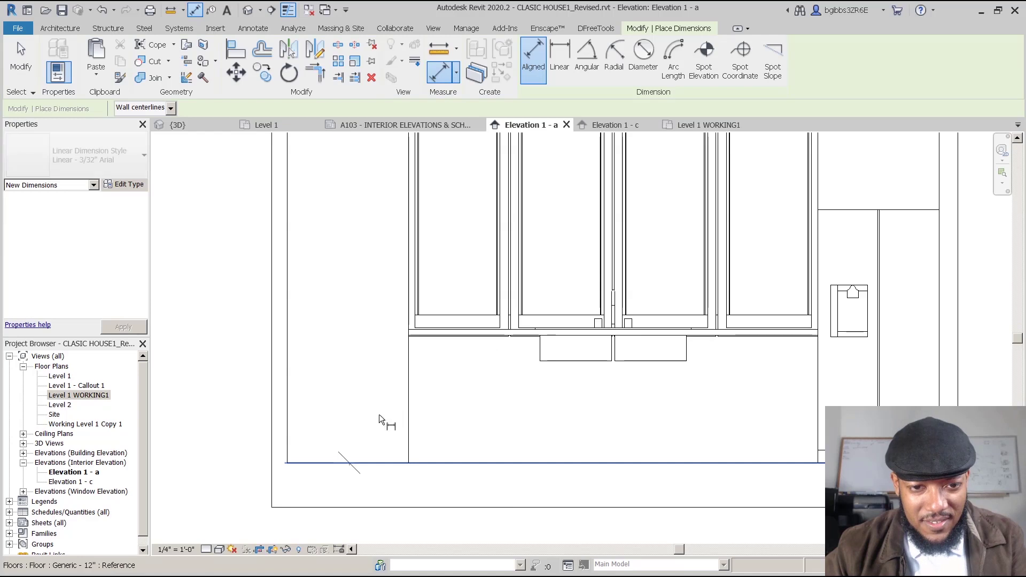
{"action": "left_click", "coordinate": [438, 334]}
{"action": "key", "text": "Escape"}
{"action": "key", "text": "Escape"}
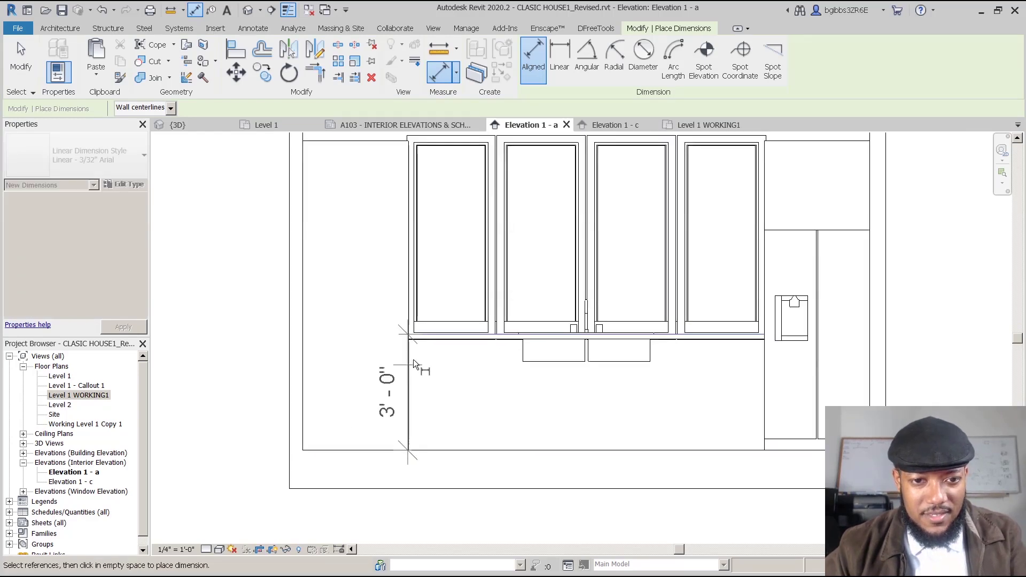
Step: Select the four fixed windows above the sink counter in Elevation 1 - a and check their sill height
{"action": "middle_click_drag", "start_coordinate": [508, 275], "coordinate": [473, 390]}
{"action": "left_click", "coordinate": [481, 420]}
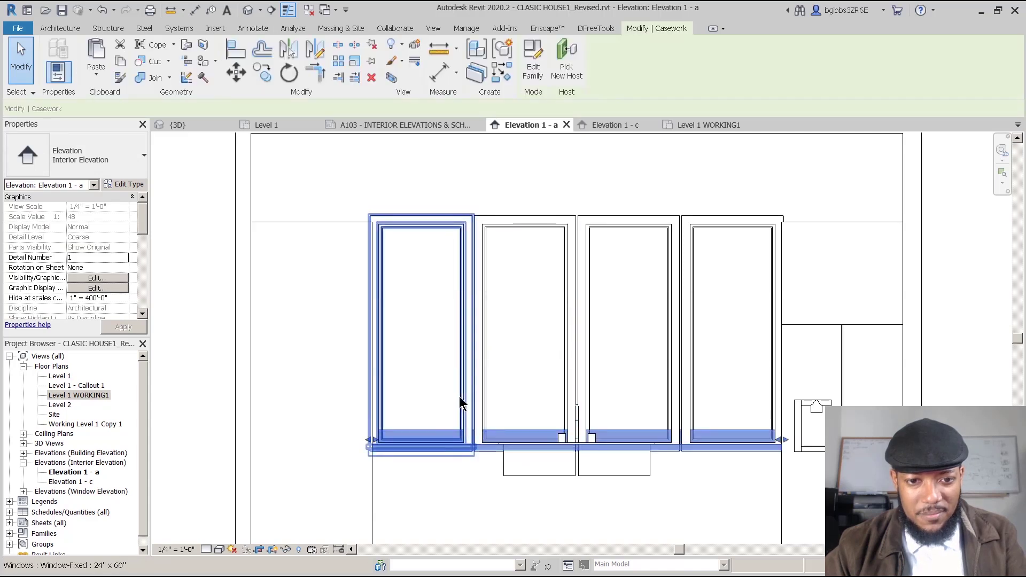
{"action": "left_click", "coordinate": [460, 403]}
{"action": "left_click", "coordinate": [568, 392], "text": "ctrl"}
{"action": "left_click", "coordinate": [675, 396], "text": "ctrl"}
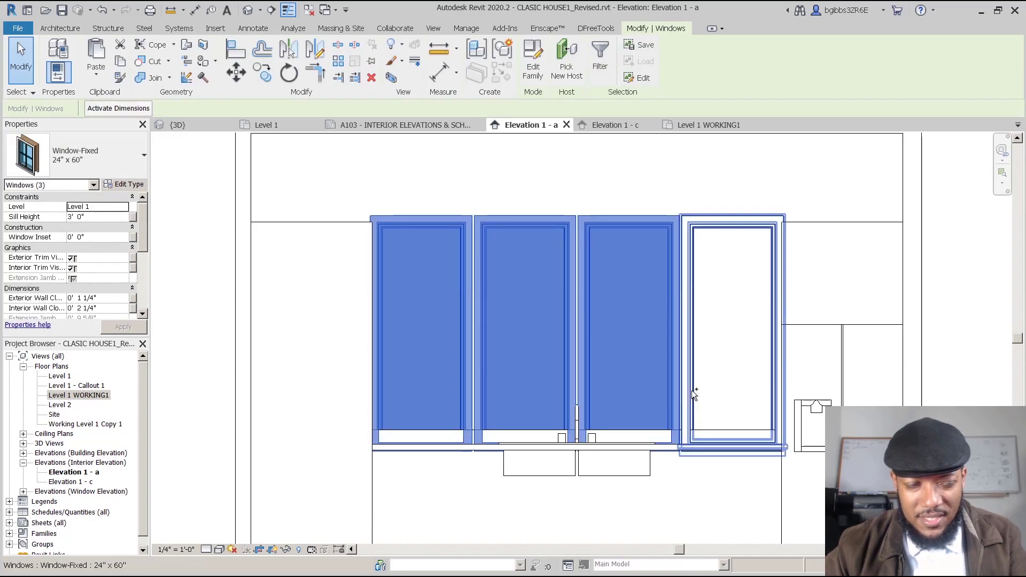
{"action": "left_click", "coordinate": [706, 394], "text": "ctrl"}
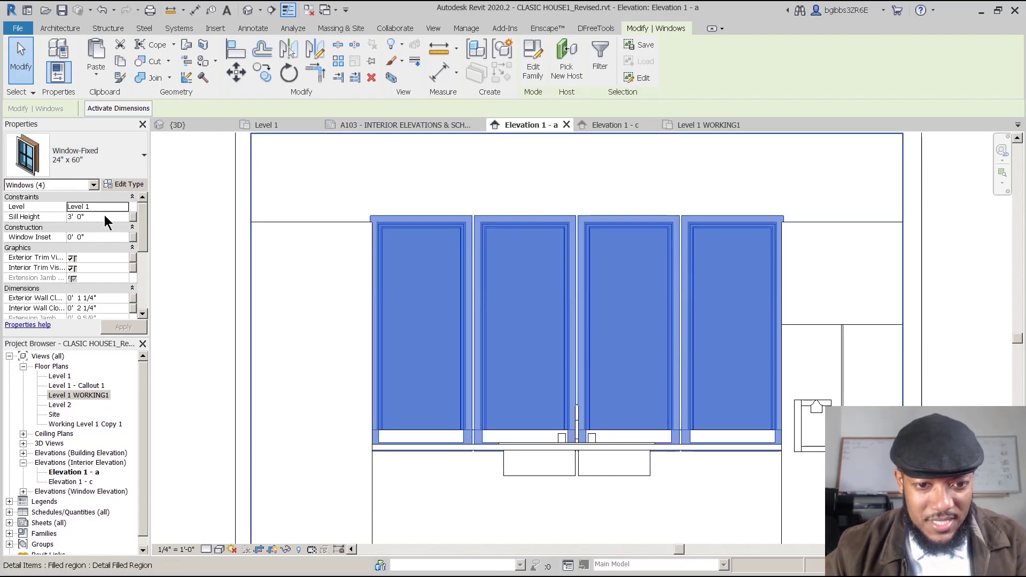
Step: Measure from the top of the backsplash to the countertop's underside with an aligned dimension
{"action": "key", "text": "Escape"}
{"action": "scroll", "coordinate": [455, 519], "scroll_direction": "up", "scroll_amount": 3}
{"action": "key", "text": "d"}
{"action": "left_click", "coordinate": [429, 340]}
{"action": "left_click", "coordinate": [438, 380]}
{"action": "scroll", "coordinate": [381, 374], "scroll_direction": "down", "scroll_amount": 1}
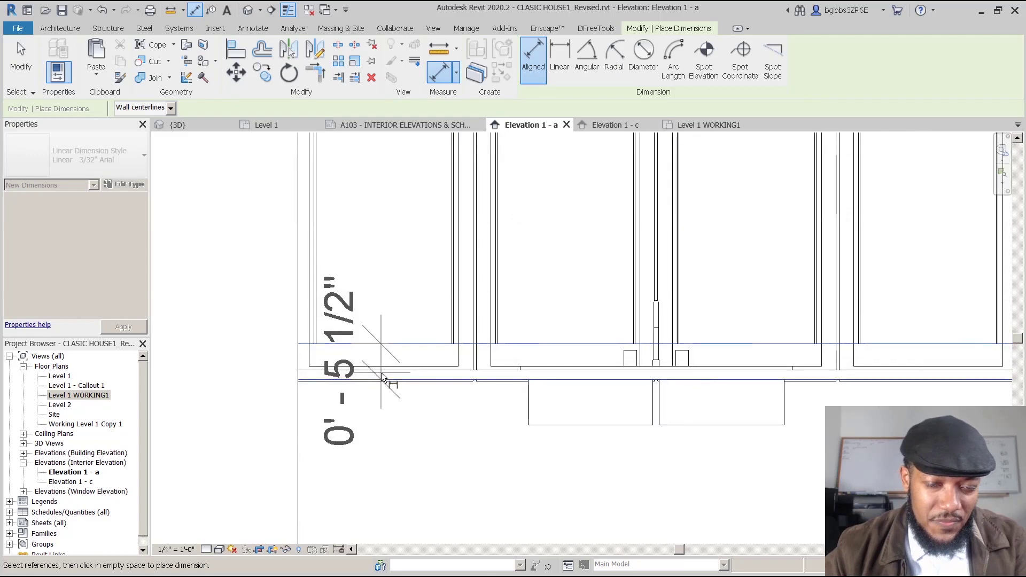
{"action": "key", "text": "Escape"}
{"action": "key", "text": "Escape"}
Step: Select the four windows above the counter and duplicate their Window-Fixed type under the name 24" x 54"
{"action": "left_click", "coordinate": [460, 295]}
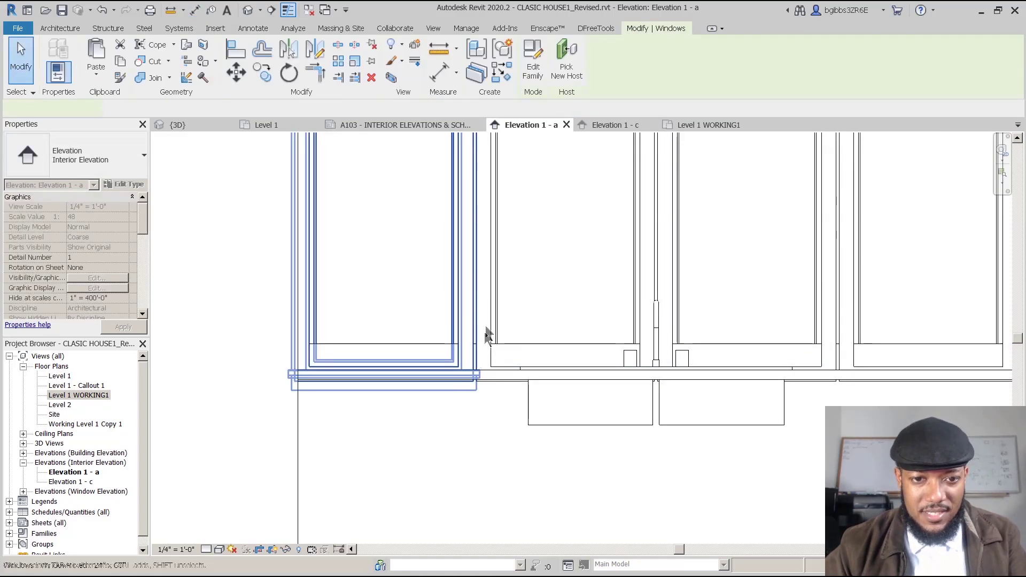
{"action": "scroll", "coordinate": [487, 335], "scroll_direction": "down", "scroll_amount": 2}
{"action": "left_click", "coordinate": [556, 315], "text": "ctrl"}
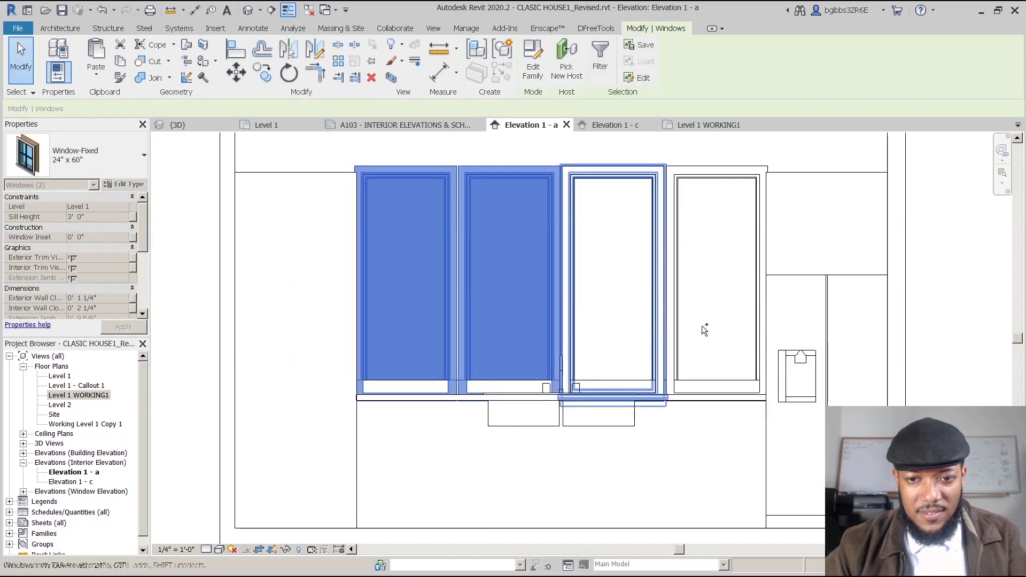
{"action": "left_click", "coordinate": [681, 329], "text": "ctrl"}
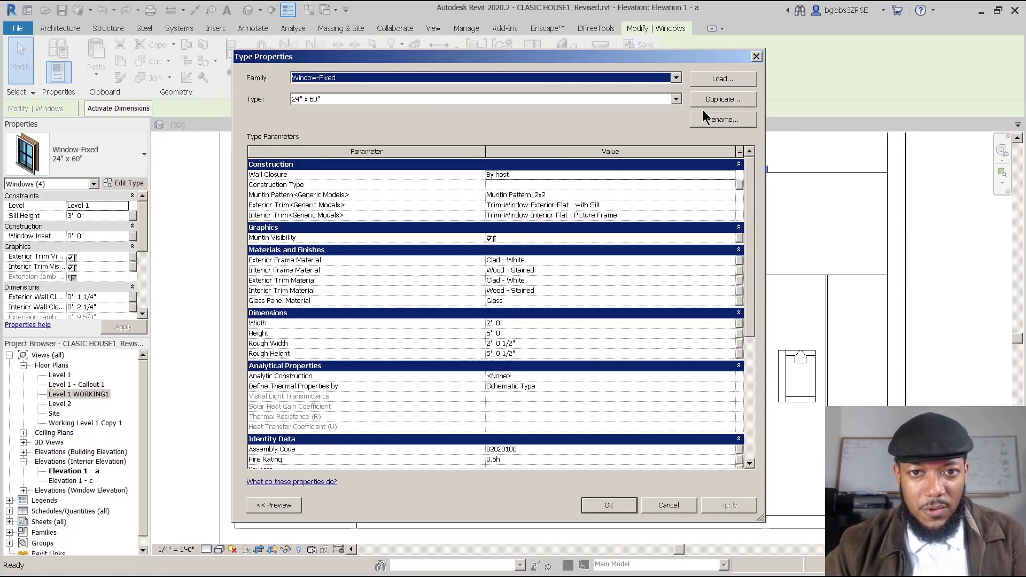
{"action": "left_click", "coordinate": [719, 100]}
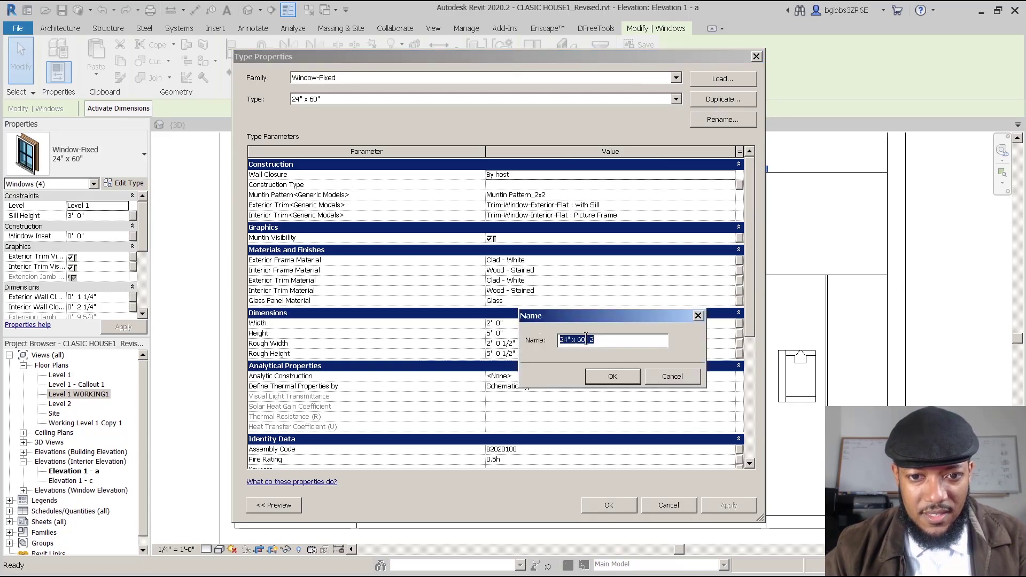
{"action": "left_click", "coordinate": [618, 342]}
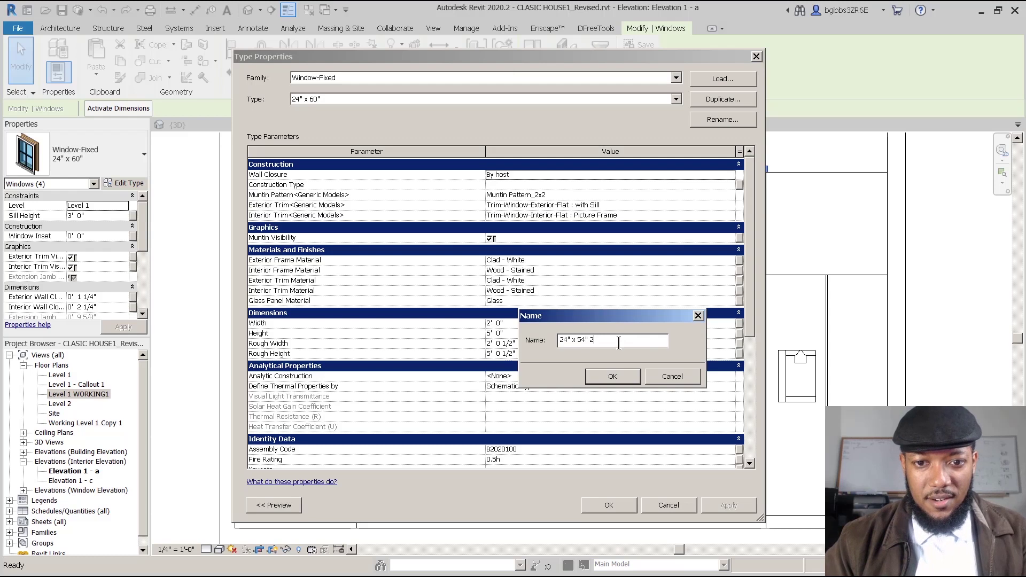
{"action": "left_click", "coordinate": [609, 376]}
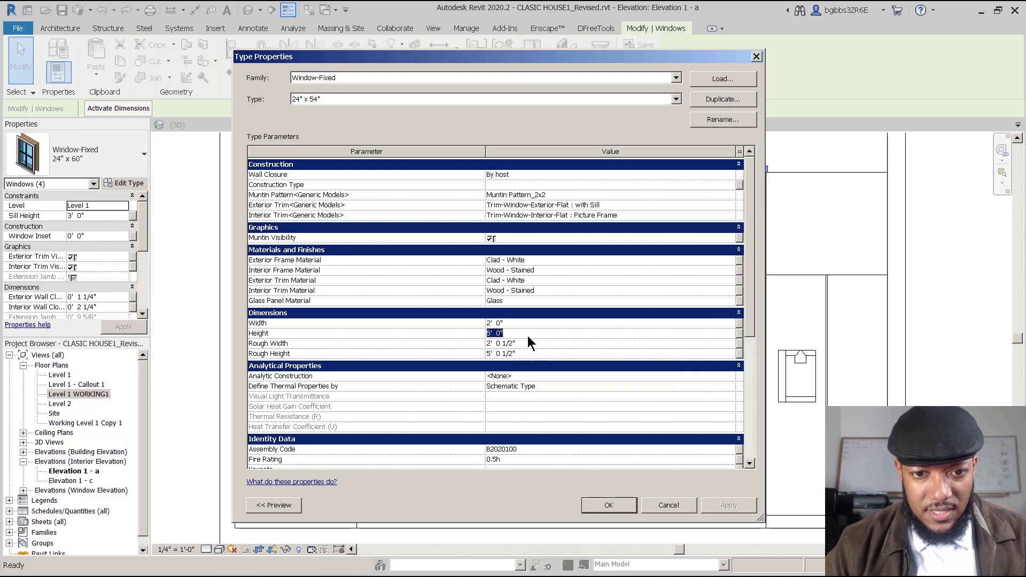
Step: Set the new window type's height to 54" and the four windows' sill height to 3' 6"
{"action": "type", "text": "54"}
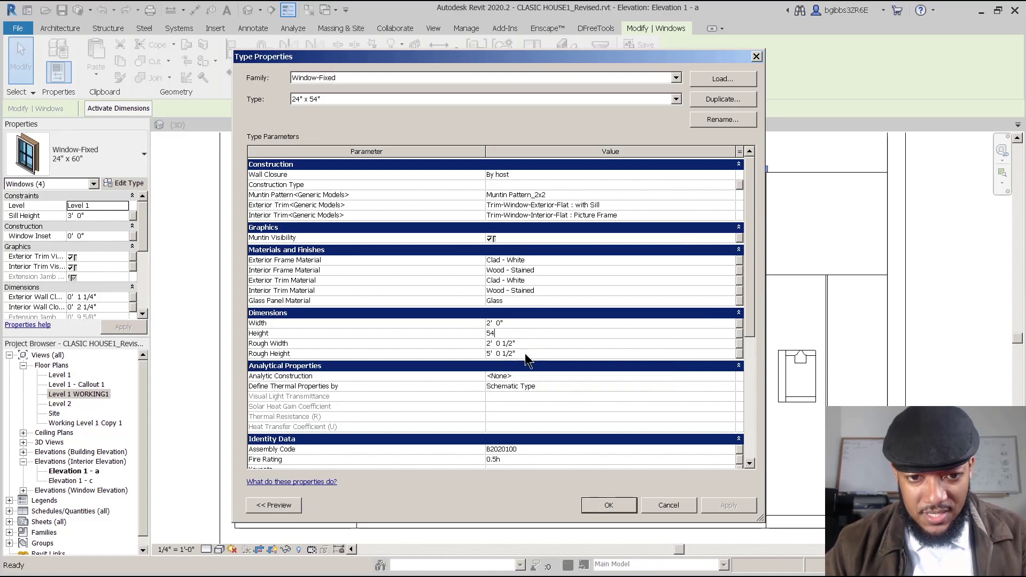
{"action": "type", "text": "\""}
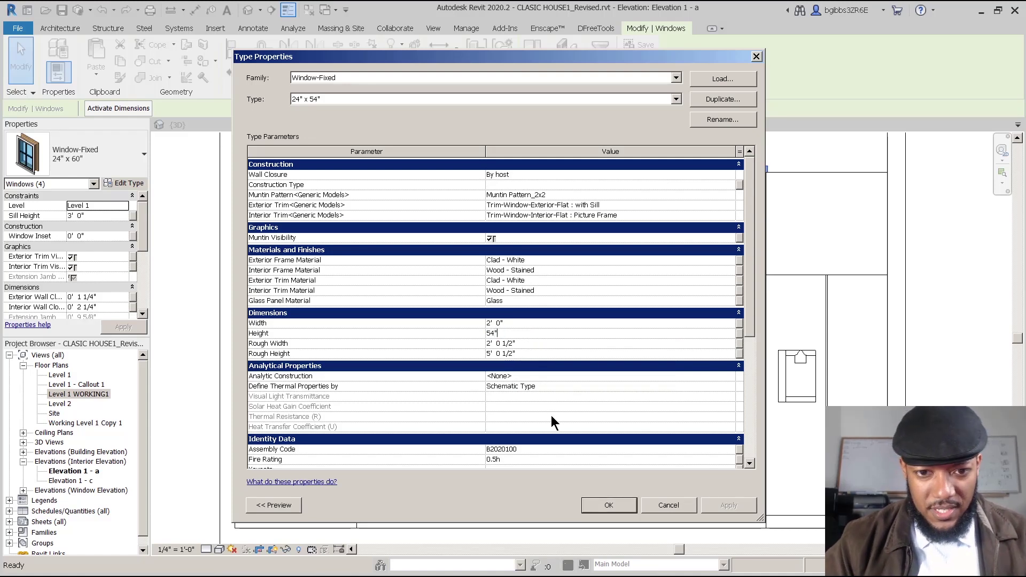
{"action": "left_click", "coordinate": [587, 505]}
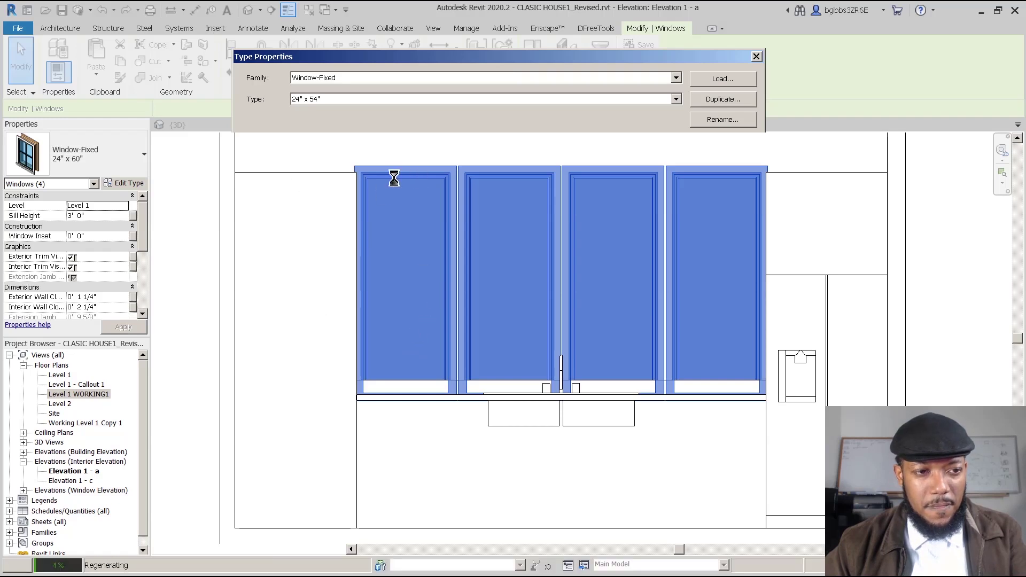
{"action": "left_click", "coordinate": [90, 217]}
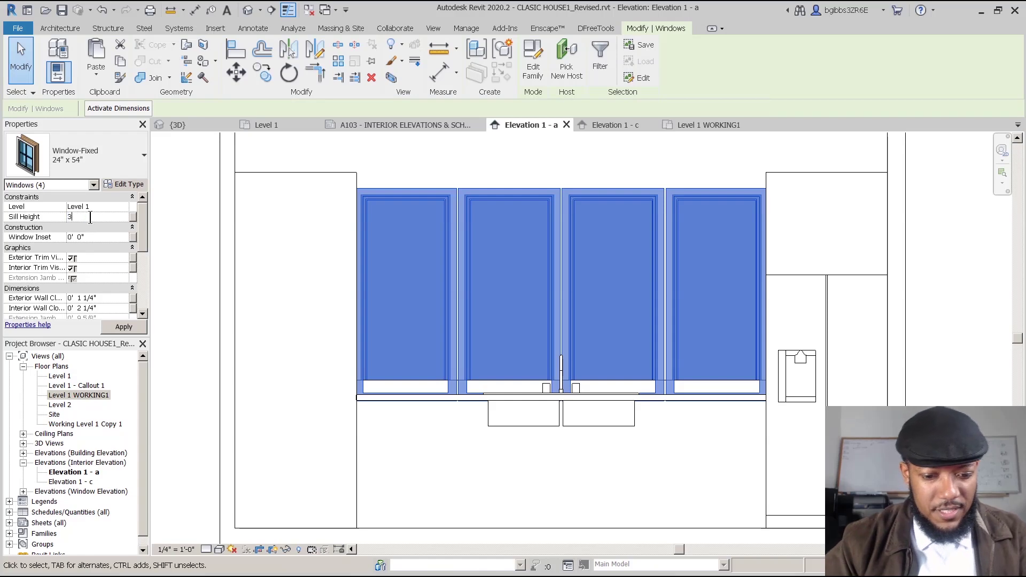
{"action": "key", "text": "Return"}
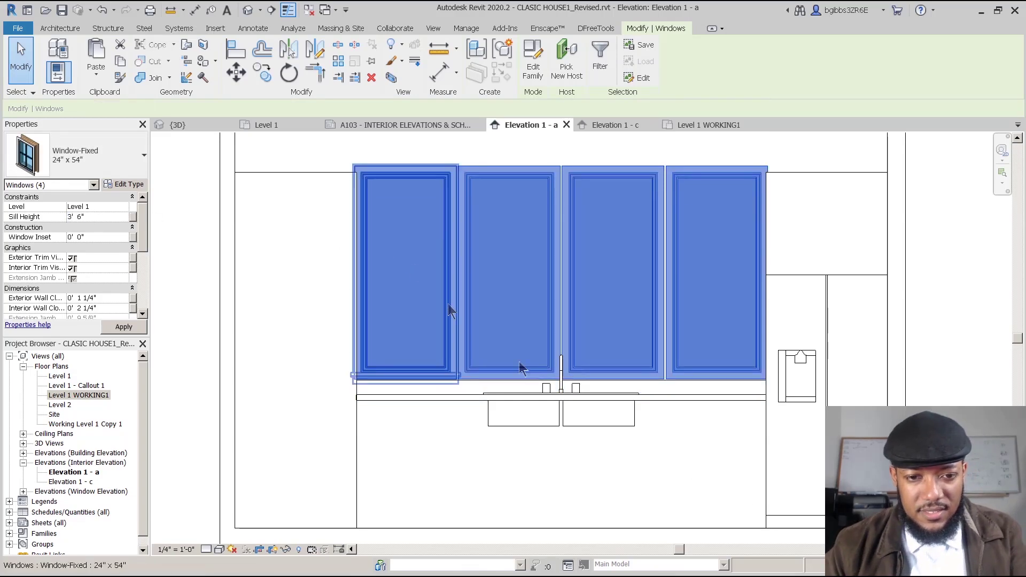
{"action": "key", "text": "Escape"}
Step: Measure the height from the floor to the top of the tall casework beside the windows with an aligned dimension
{"action": "scroll", "coordinate": [499, 344], "scroll_direction": "up", "scroll_amount": 3}
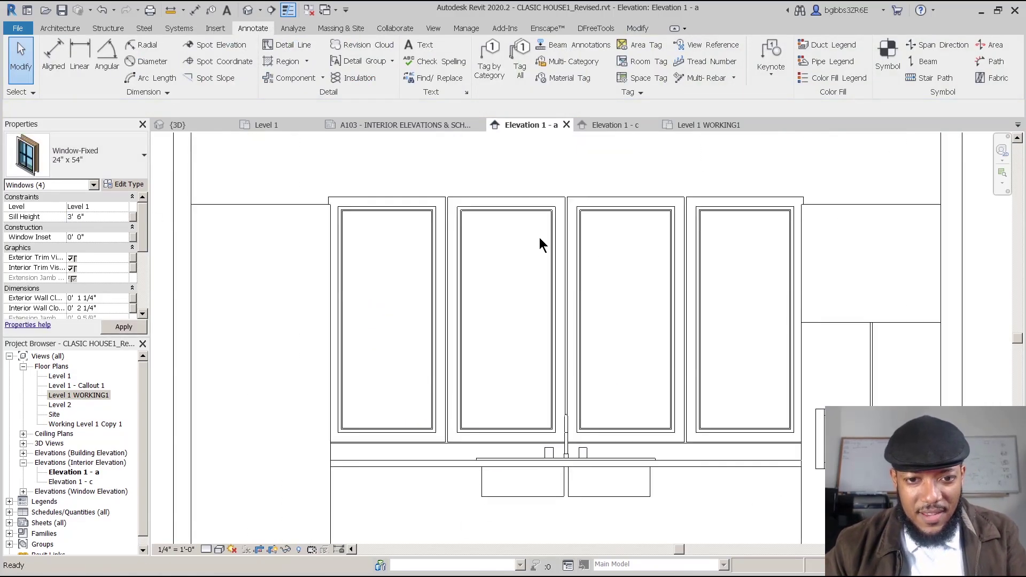
{"action": "middle_click_drag", "start_coordinate": [769, 281], "coordinate": [730, 284]}
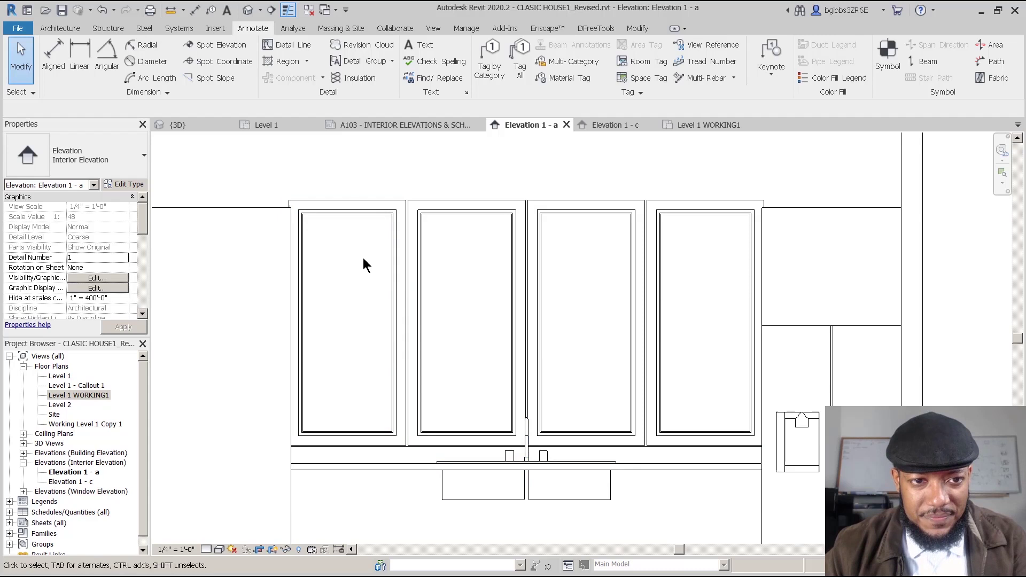
{"action": "middle_click_drag", "start_coordinate": [234, 238], "coordinate": [399, 187]}
{"action": "scroll", "coordinate": [353, 177], "scroll_direction": "down", "scroll_amount": 2}
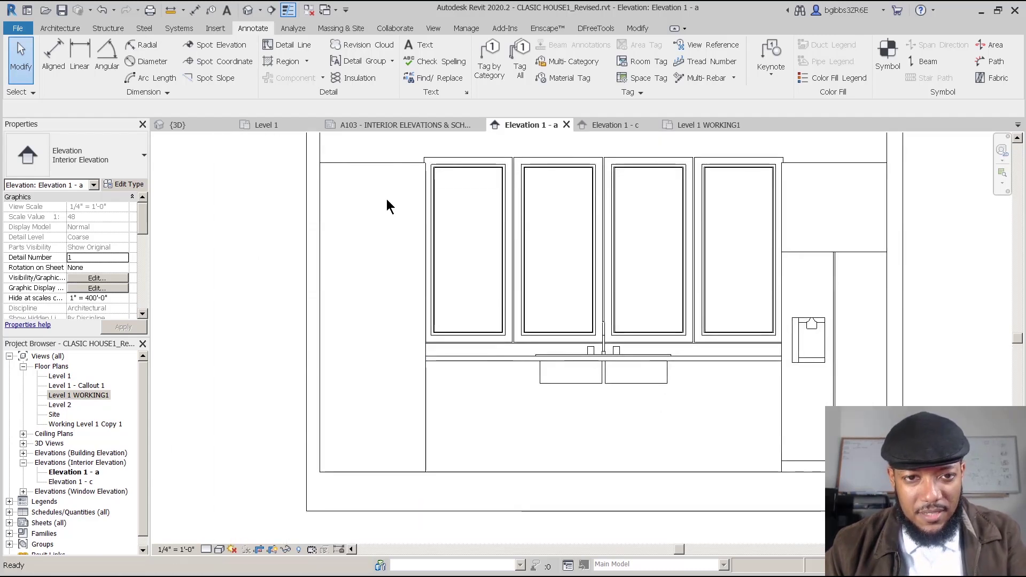
{"action": "left_click", "coordinate": [374, 473]}
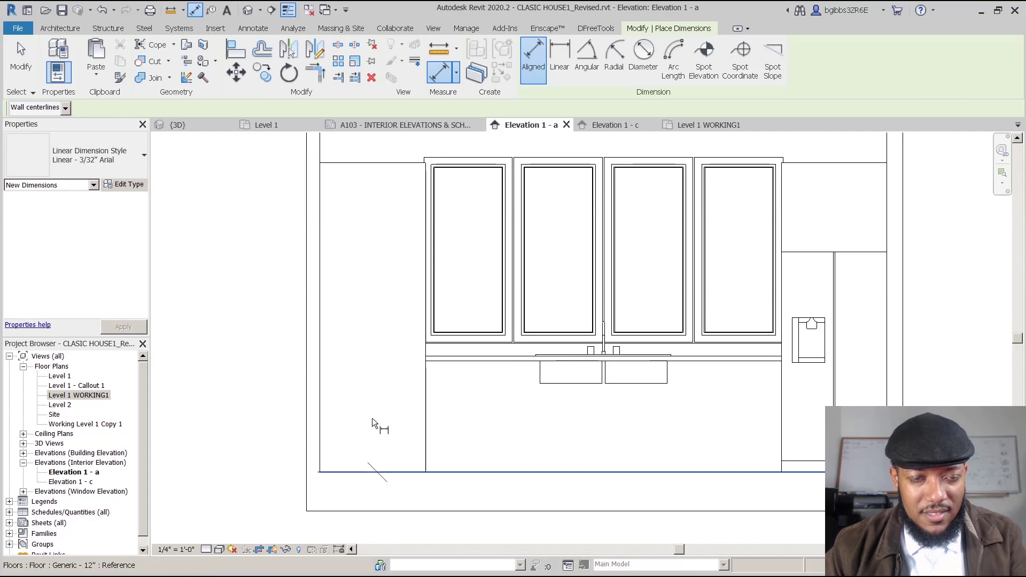
{"action": "left_click", "coordinate": [380, 162]}
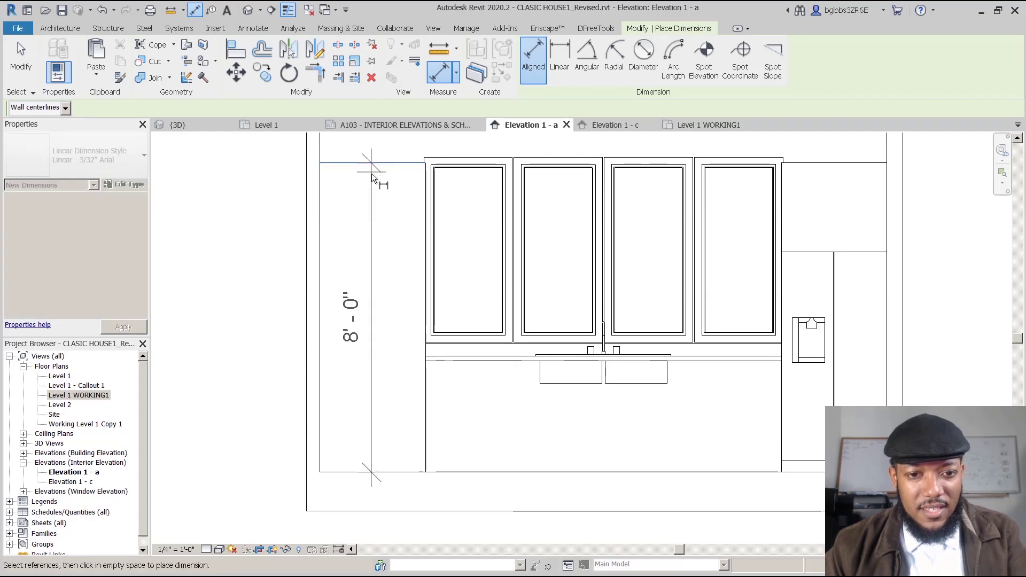
{"action": "middle_click_drag", "start_coordinate": [380, 186], "coordinate": [382, 274]}
{"action": "scroll", "coordinate": [412, 349], "scroll_direction": "up", "scroll_amount": 3}
{"action": "scroll", "coordinate": [412, 350], "scroll_direction": "down", "scroll_amount": 3}
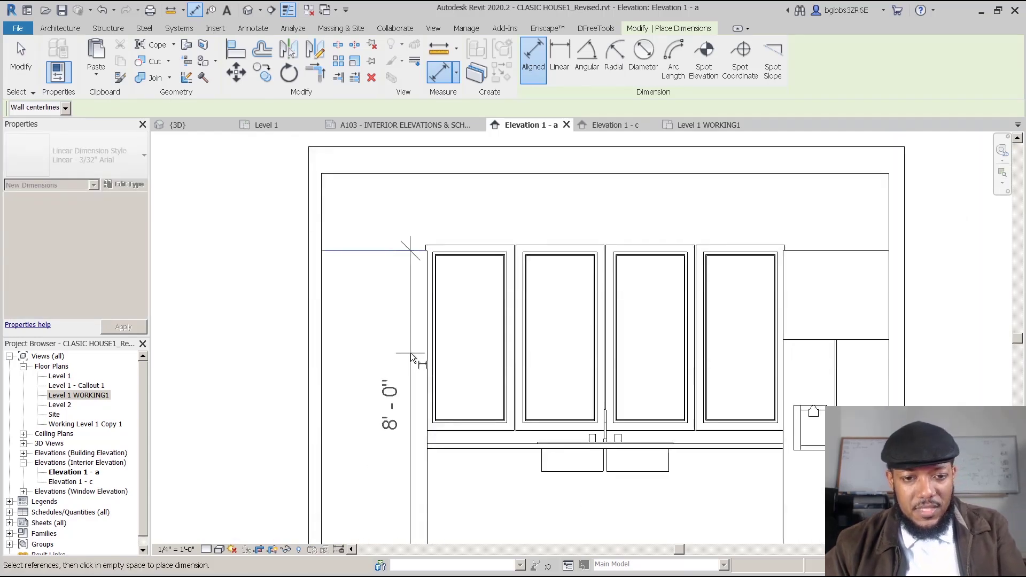
{"action": "key", "text": "Escape"}
{"action": "key", "text": "Escape"}
{"action": "key", "text": "Escape"}
Step: Measure the vertical offset between the top of the window trim and the top of the adjacent tall casework
{"action": "scroll", "coordinate": [421, 162], "scroll_direction": "up", "scroll_amount": 1}
{"action": "middle_click_drag", "start_coordinate": [430, 149], "coordinate": [428, 295]}
{"action": "key", "text": "d"}
{"action": "key", "text": "i"}
{"action": "scroll", "coordinate": [440, 308], "scroll_direction": "up", "scroll_amount": 1}
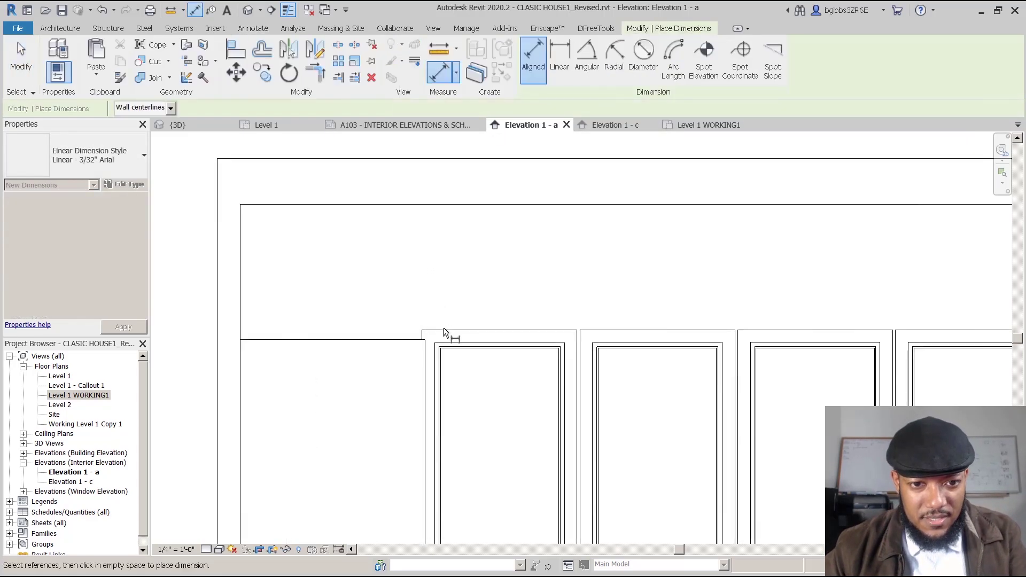
{"action": "left_click", "coordinate": [441, 331]}
{"action": "scroll", "coordinate": [343, 338], "scroll_direction": "down", "scroll_amount": 2}
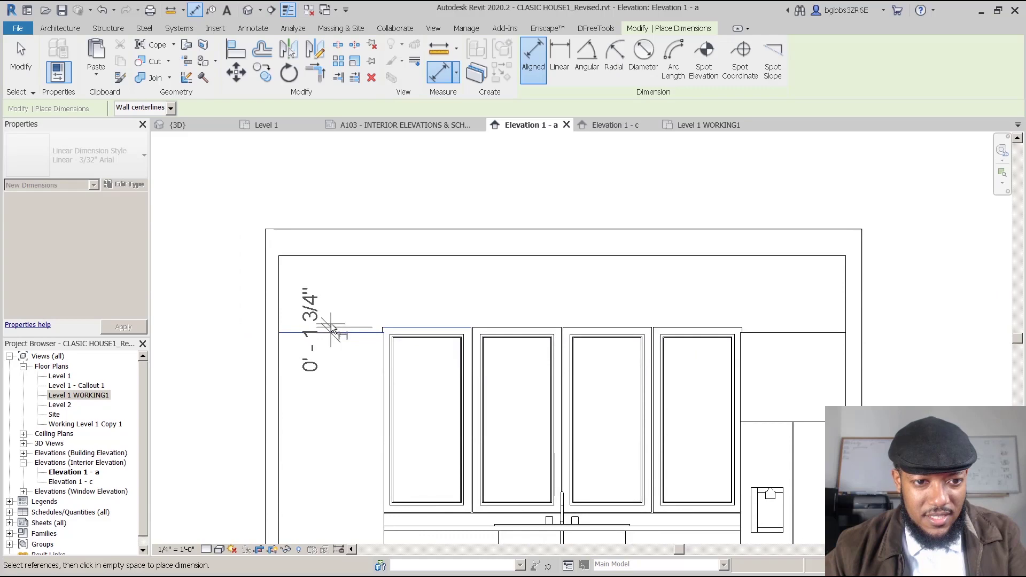
{"action": "key", "text": "Escape"}
{"action": "scroll", "coordinate": [350, 287], "scroll_direction": "down", "scroll_amount": 1}
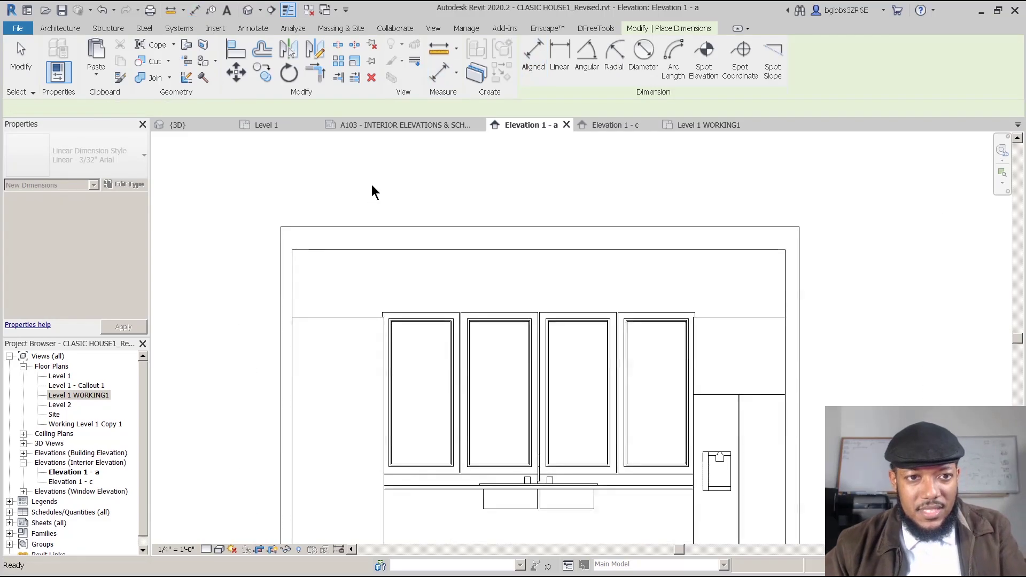
{"action": "key", "text": "Escape"}
{"action": "middle_click_drag", "start_coordinate": [533, 291], "coordinate": [515, 304]}
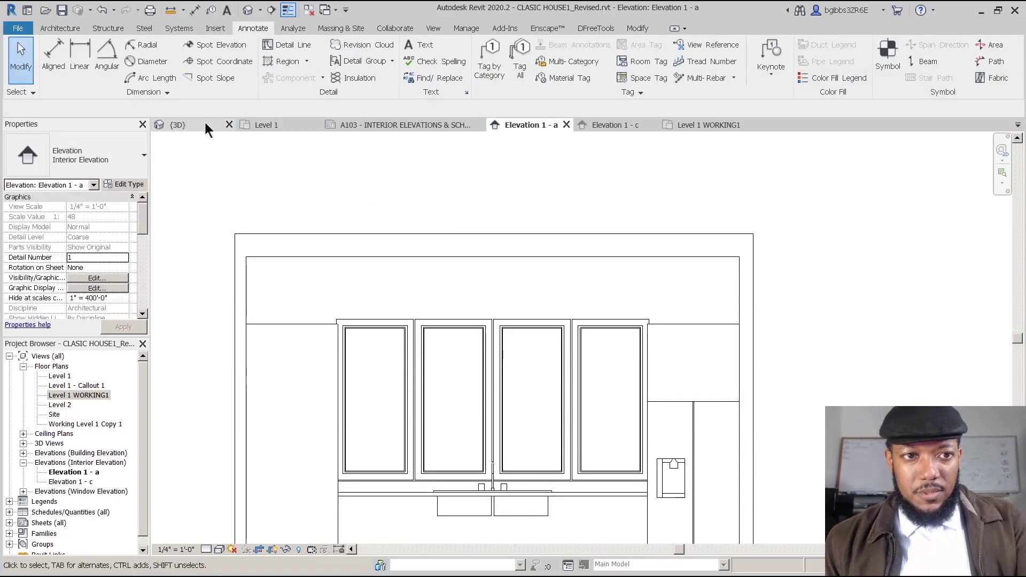
Step: Open the 3D view and inspect the four kitchen windows in the brick wall from outside
{"action": "left_click", "coordinate": [207, 126]}
{"action": "mouse_move", "coordinate": [474, 359]}
{"action": "middle_mouse_down", "text": "shift"}
{"action": "mouse_move", "coordinate": [433, 337]}
{"action": "mouse_move", "coordinate": [394, 294]}
{"action": "mouse_move", "coordinate": [414, 291]}
{"action": "mouse_move", "coordinate": [496, 391]}
{"action": "middle_mouse_up", "text": "shift"}
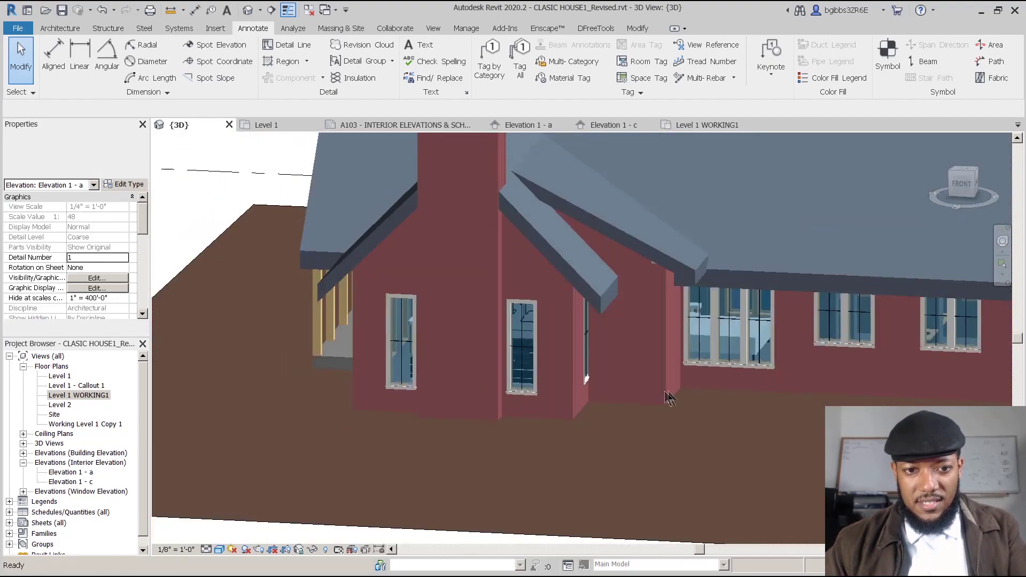
{"action": "scroll", "coordinate": [509, 390], "scroll_direction": "down", "scroll_amount": 4}
{"action": "middle_click_drag", "start_coordinate": [566, 410], "coordinate": [802, 406], "text": "shift"}
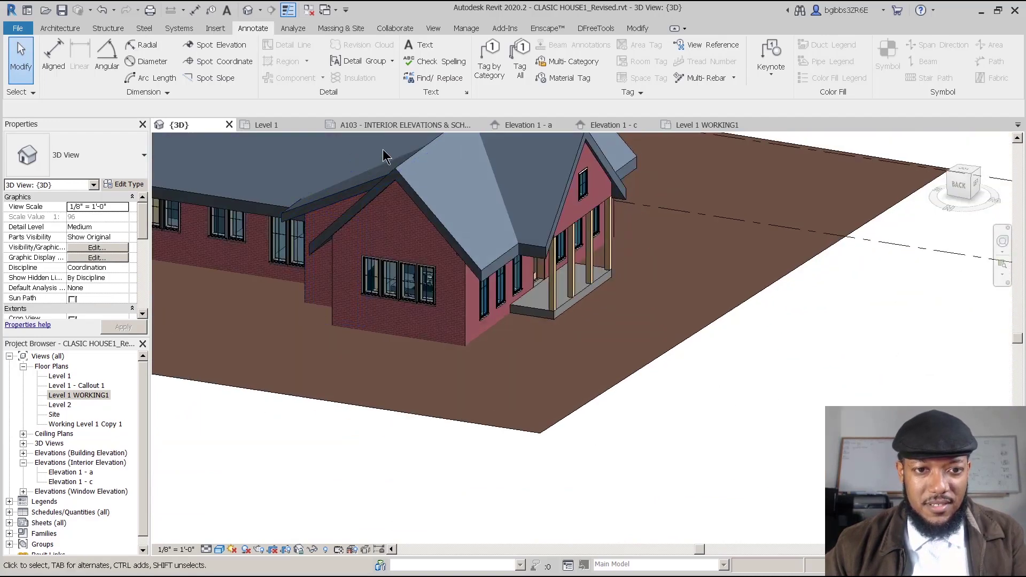
{"action": "scroll", "coordinate": [381, 195], "scroll_direction": "up", "scroll_amount": 5}
{"action": "middle_click_drag", "start_coordinate": [380, 385], "coordinate": [414, 293]}
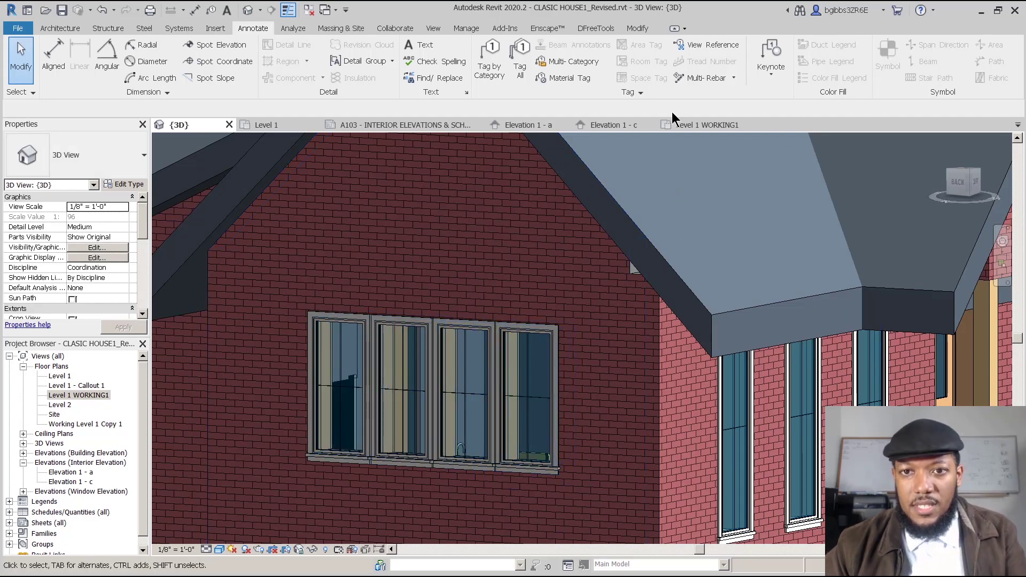
Step: Open sheet A103 and activate the TYPE B window elevation showing the four 24" wide windows
{"action": "left_click", "coordinate": [412, 124]}
{"action": "middle_click_drag", "start_coordinate": [454, 212], "coordinate": [876, 241]}
{"action": "middle_click_drag", "start_coordinate": [252, 502], "coordinate": [443, 283]}
{"action": "scroll", "coordinate": [547, 389], "scroll_direction": "up", "scroll_amount": 1}
{"action": "scroll", "coordinate": [550, 396], "scroll_direction": "up", "scroll_amount": 4}
{"action": "double_click", "coordinate": [524, 412]}
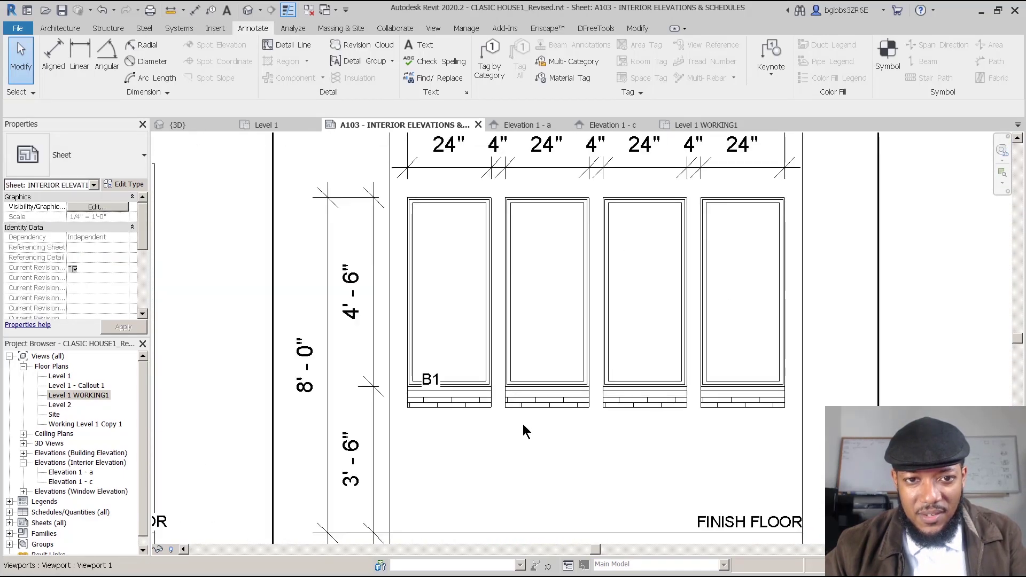
Step: Edit the Solid White filled region's boundary in the TYPE B elevation, moving the bottom edges of its four window openings up 6"
{"action": "left_click", "coordinate": [467, 407]}
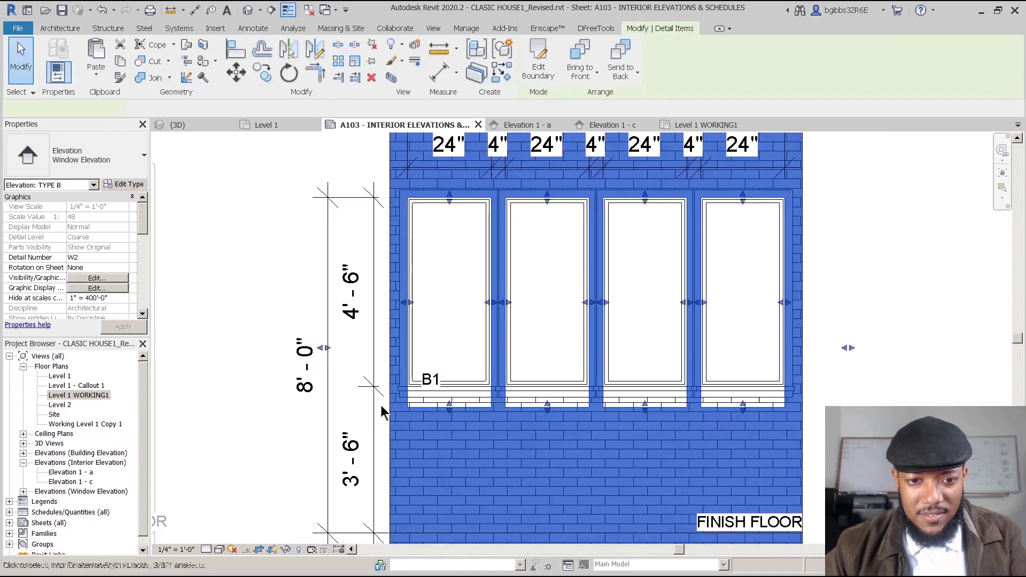
{"action": "double_click", "coordinate": [467, 414]}
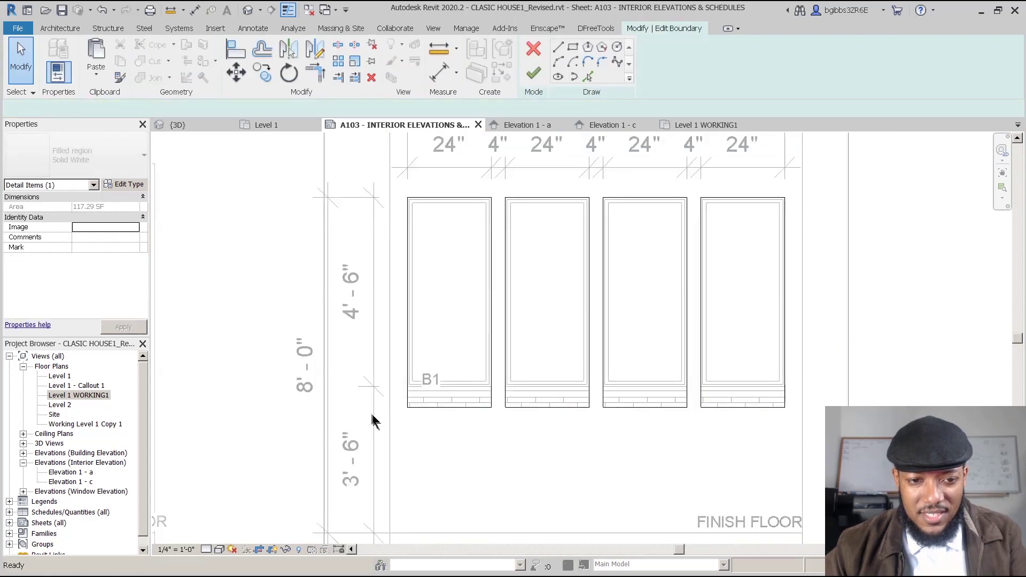
{"action": "left_click_drag", "start_coordinate": [401, 419], "coordinate": [809, 404]}
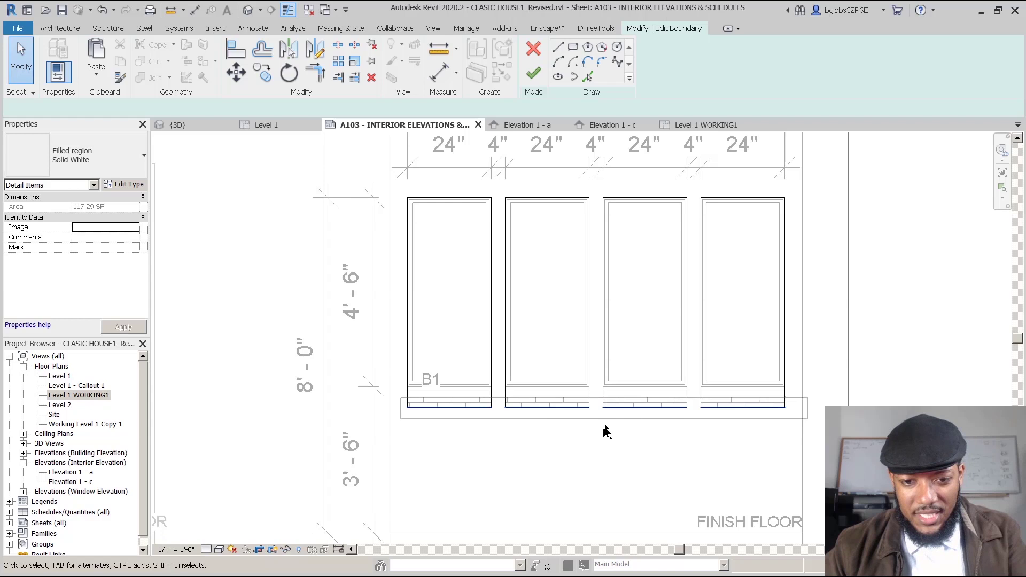
{"action": "key", "text": "mv"}
{"action": "left_click", "coordinate": [616, 441]}
{"action": "type", "text": "6\""}
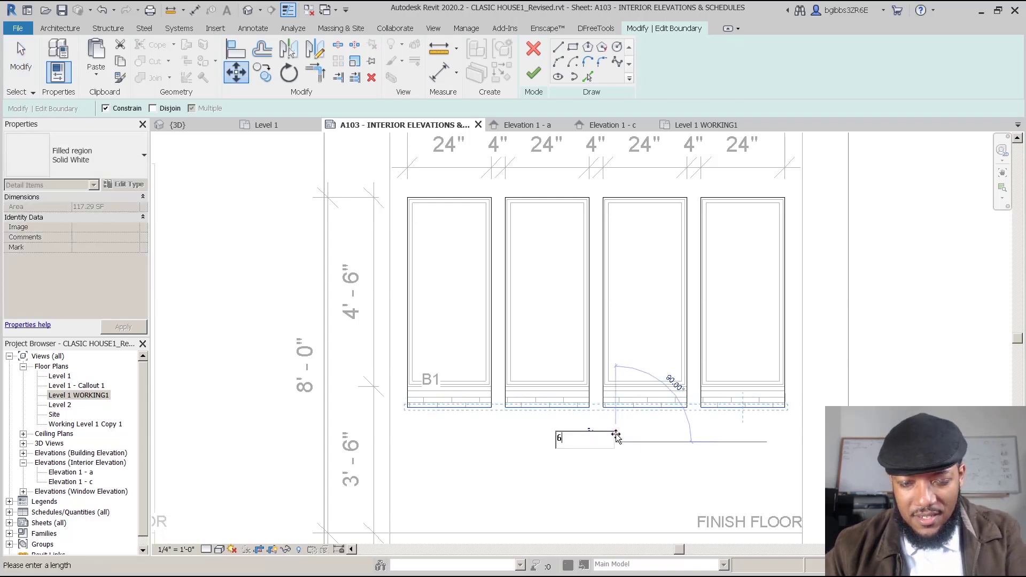
{"action": "key", "text": "Return"}
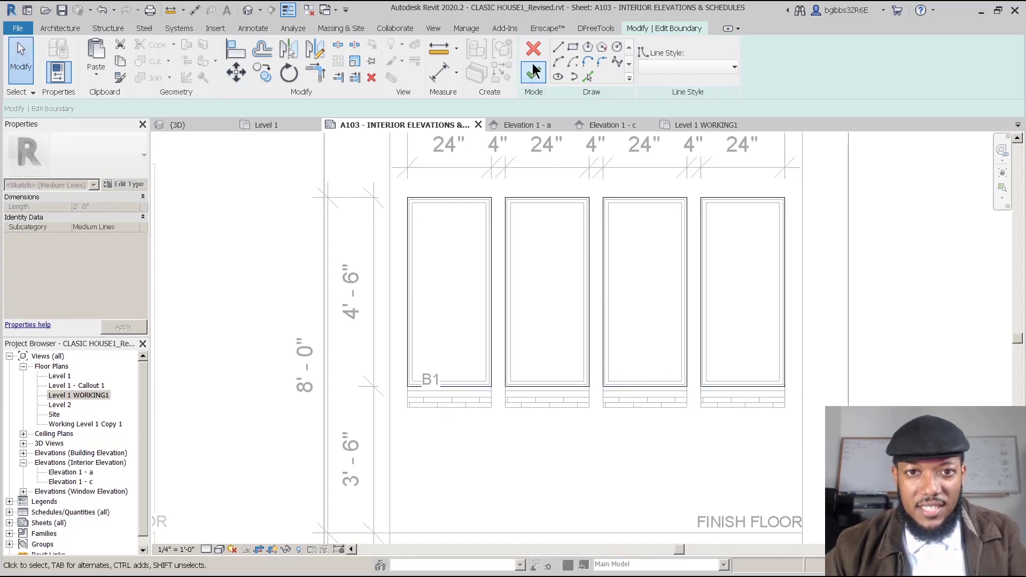
{"action": "left_click", "coordinate": [533, 73]}
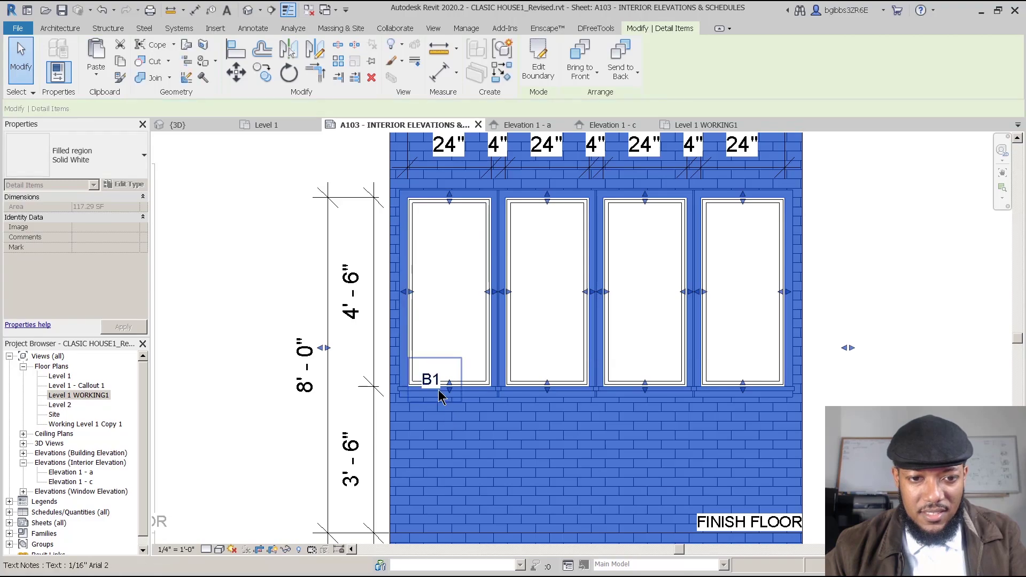
Step: Leave the TYPE B window elevation and activate the Elevation 1 - a interior elevation on the sheet
{"action": "left_click", "coordinate": [496, 432]}
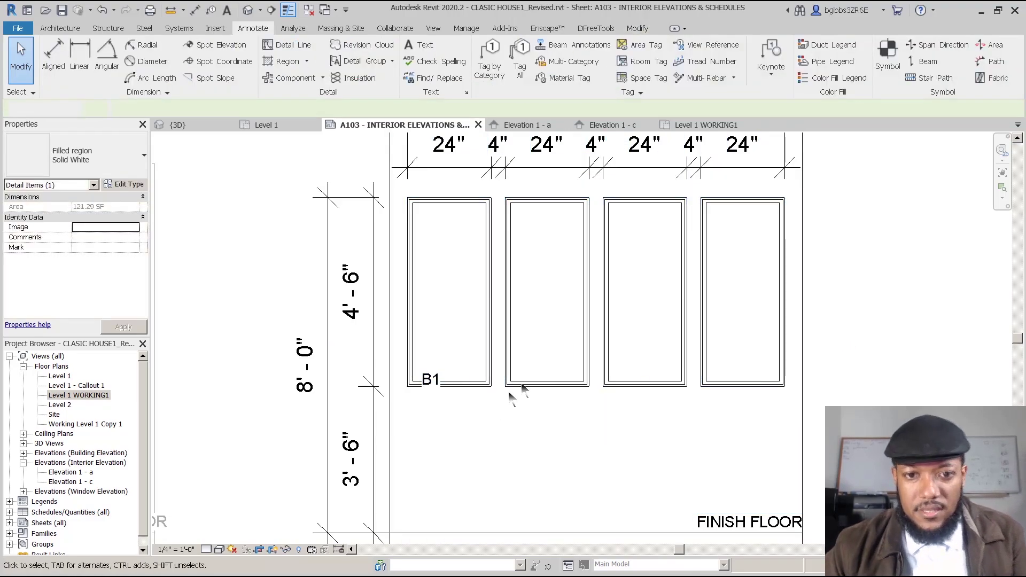
{"action": "scroll", "coordinate": [499, 420], "scroll_direction": "down", "scroll_amount": 4}
{"action": "double_click", "coordinate": [687, 358]}
{"action": "middle_click_drag", "start_coordinate": [833, 336], "coordinate": [440, 394]}
{"action": "middle_click_drag", "start_coordinate": [679, 388], "coordinate": [514, 442]}
{"action": "middle_click_drag", "start_coordinate": [637, 209], "coordinate": [591, 304]}
{"action": "scroll", "coordinate": [731, 308], "scroll_direction": "up", "scroll_amount": 2}
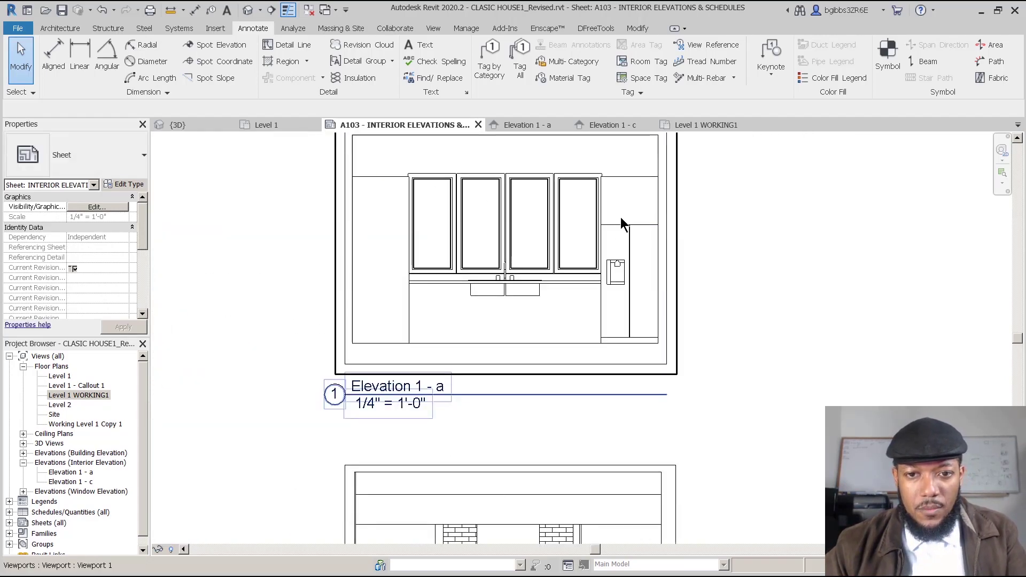
{"action": "scroll", "coordinate": [621, 217], "scroll_direction": "up", "scroll_amount": 1}
{"action": "left_click", "coordinate": [641, 241]}
{"action": "double_click", "coordinate": [640, 236]}
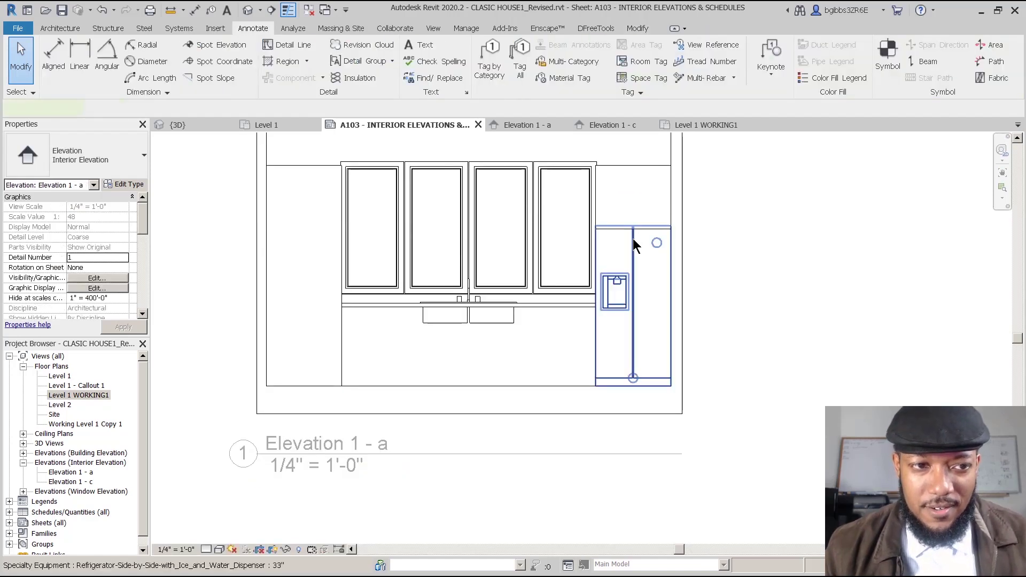
{"action": "left_click", "coordinate": [632, 238]}
{"action": "key", "text": "Escape"}
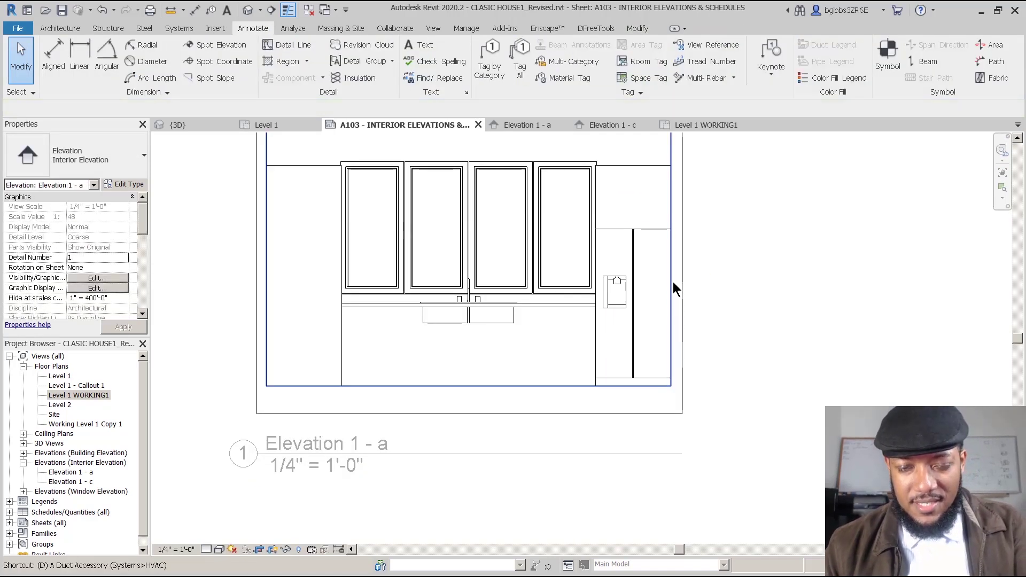
Step: Measure the refrigerator's height from the floor to its top in the sink wall elevation
{"action": "scroll", "coordinate": [672, 313], "scroll_direction": "up", "scroll_amount": 1}
{"action": "key", "text": "d"}
{"action": "key", "text": "i"}
{"action": "left_click", "coordinate": [653, 212]}
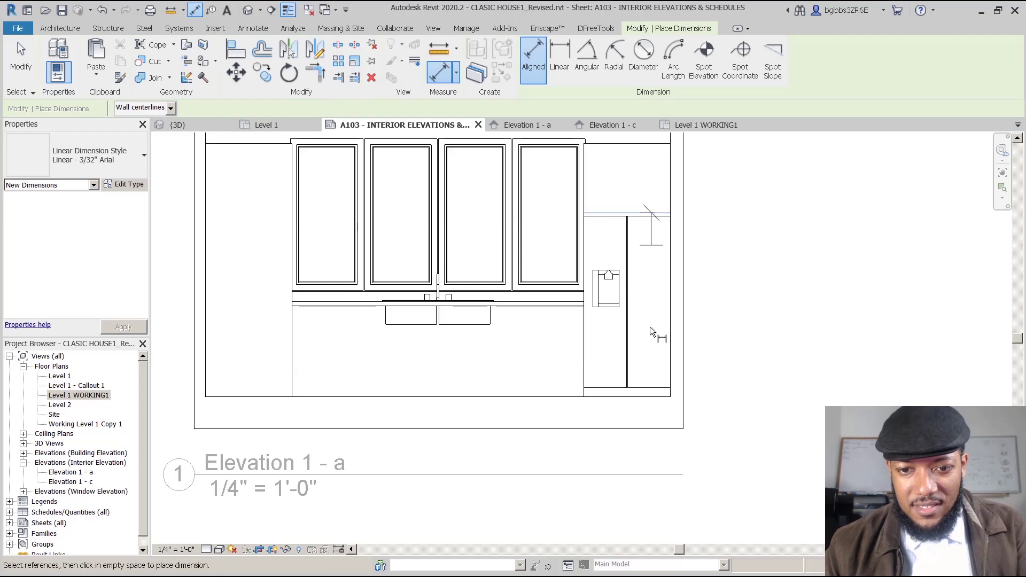
{"action": "left_click", "coordinate": [649, 397]}
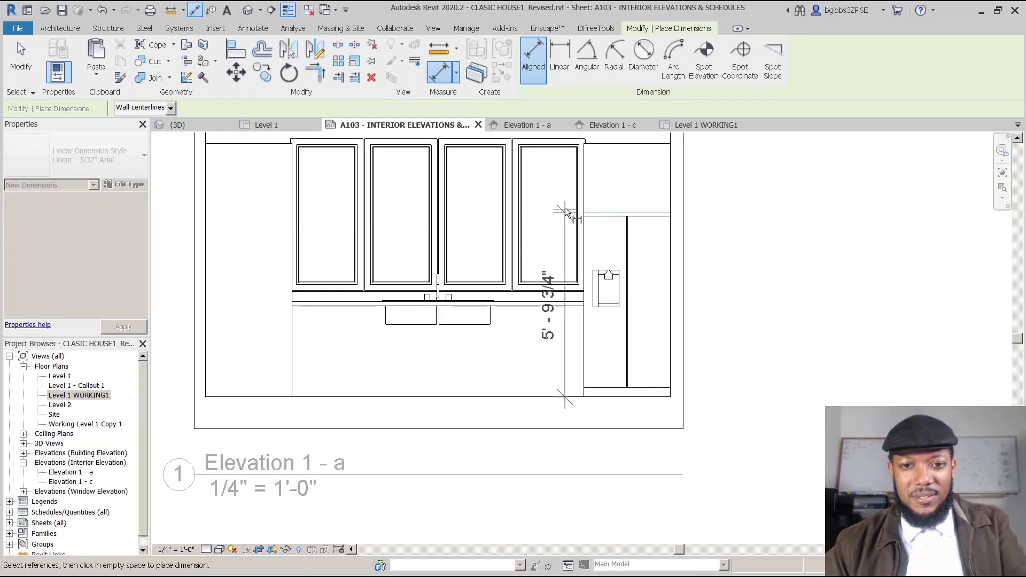
{"action": "scroll", "coordinate": [566, 208], "scroll_direction": "up", "scroll_amount": 1}
{"action": "scroll", "coordinate": [565, 221], "scroll_direction": "down", "scroll_amount": 1}
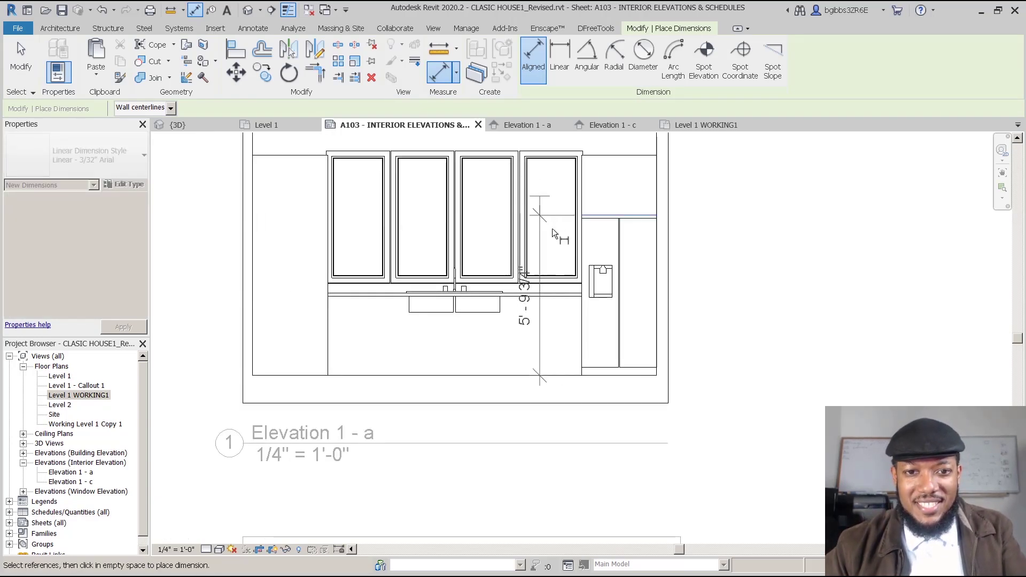
{"action": "scroll", "coordinate": [555, 230], "scroll_direction": "up", "scroll_amount": 1}
{"action": "scroll", "coordinate": [578, 234], "scroll_direction": "down", "scroll_amount": 2}
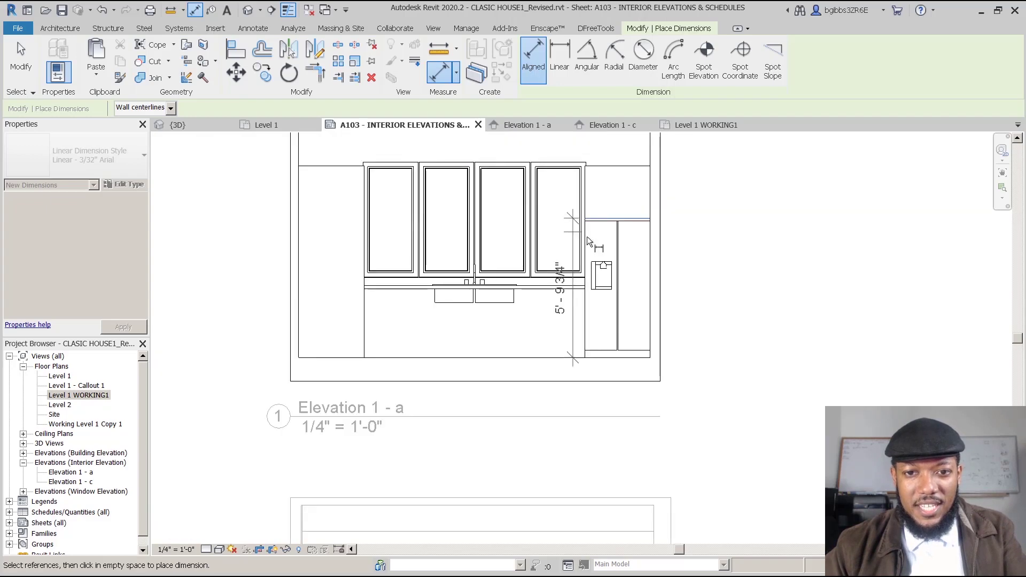
{"action": "key", "text": "Escape"}
{"action": "key", "text": "Escape"}
{"action": "scroll", "coordinate": [594, 265], "scroll_direction": "down", "scroll_amount": 1}
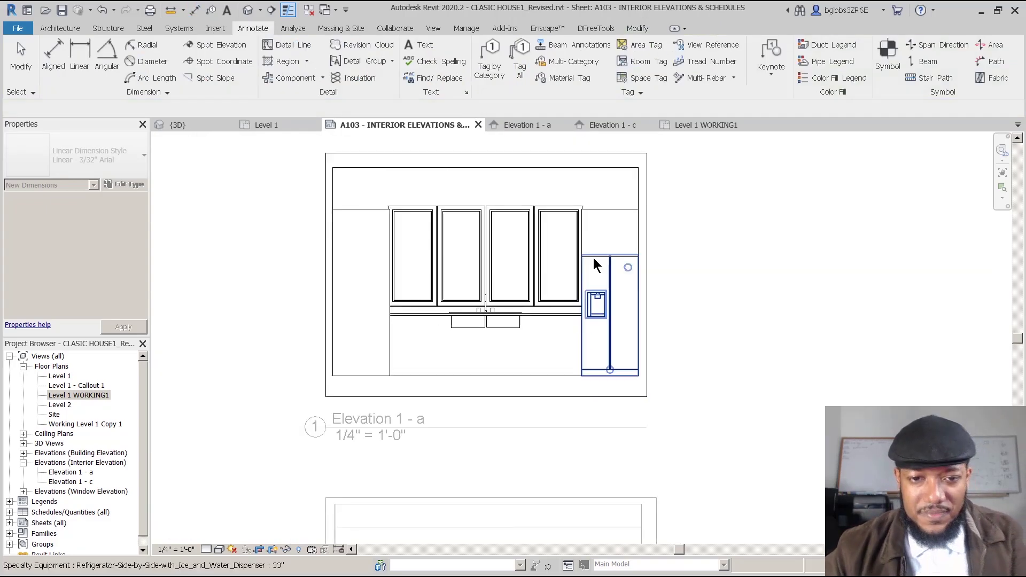
{"action": "left_click", "coordinate": [400, 321]}
{"action": "middle_click_drag", "start_coordinate": [400, 320], "coordinate": [402, 314]}
{"action": "scroll", "coordinate": [415, 241], "scroll_direction": "up", "scroll_amount": 2}
{"action": "key", "text": "d"}
{"action": "scroll", "coordinate": [578, 408], "scroll_direction": "down", "scroll_amount": 2}
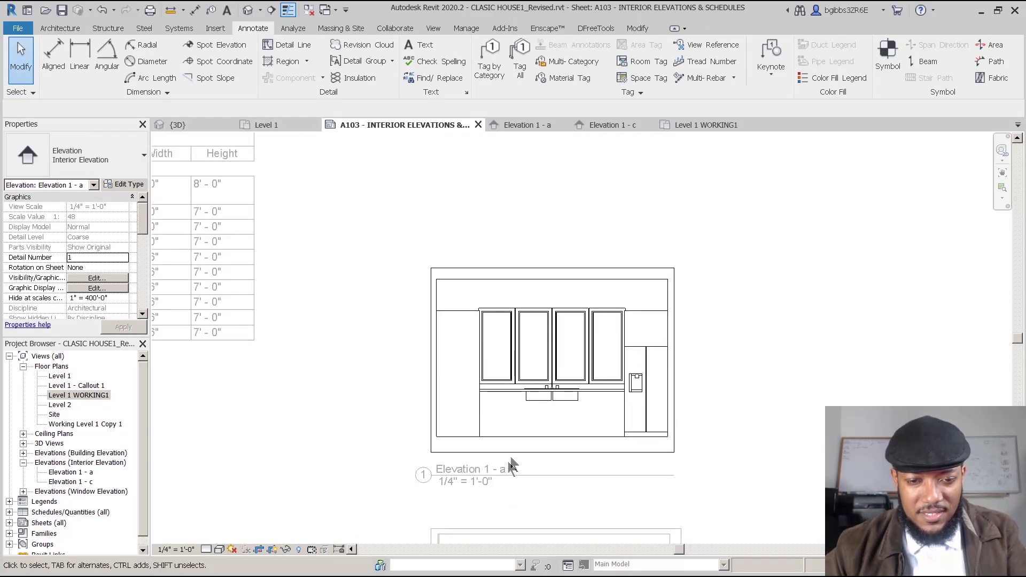
Step: Rename the Elevation 1 - a view as KITCHEN SINK WALL
{"action": "double_click", "coordinate": [482, 472]}
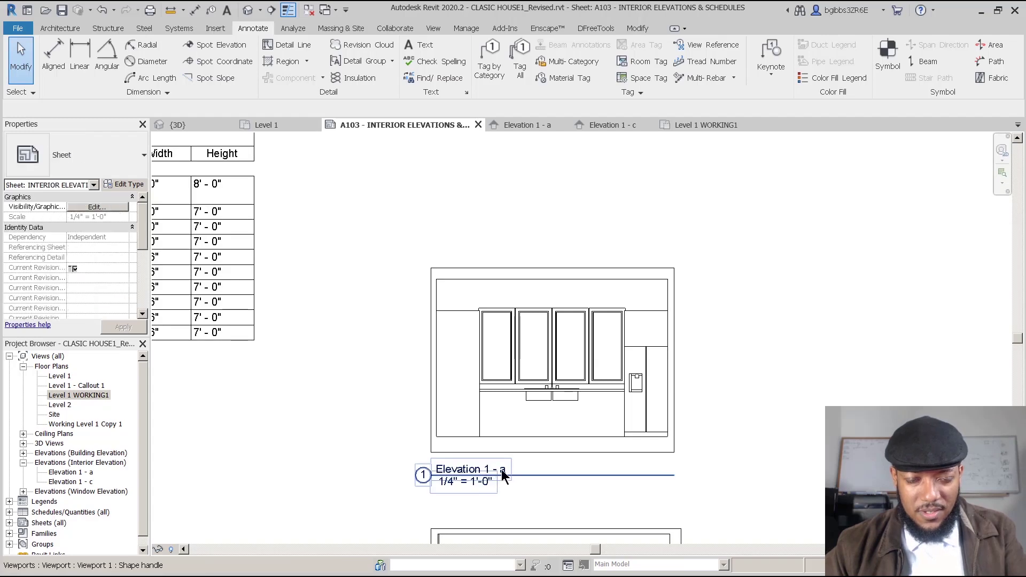
{"action": "double_click", "coordinate": [502, 471]}
{"action": "middle_click_drag", "start_coordinate": [464, 476], "coordinate": [460, 421]}
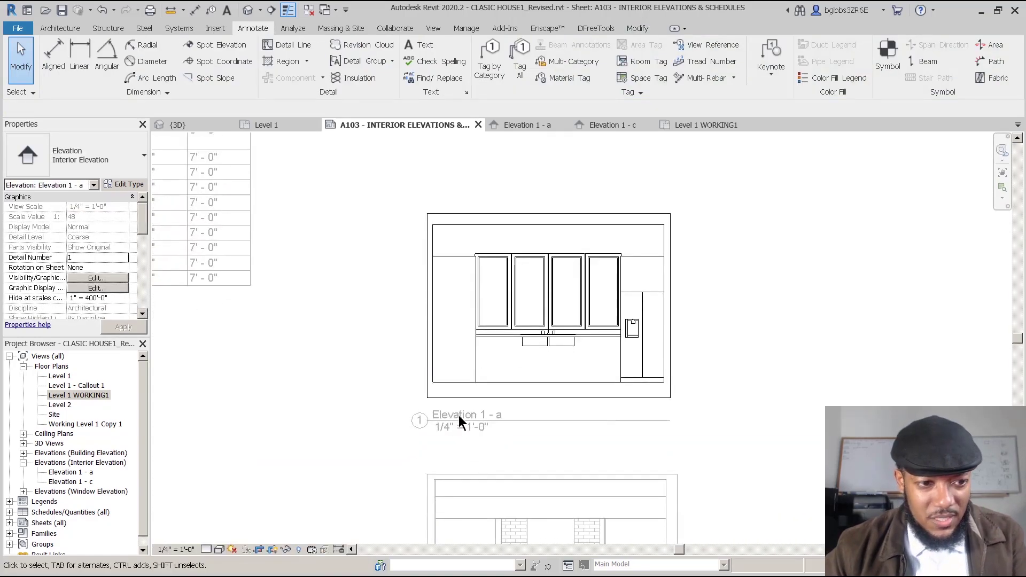
{"action": "scroll", "coordinate": [143, 293], "scroll_direction": "down", "scroll_amount": 5}
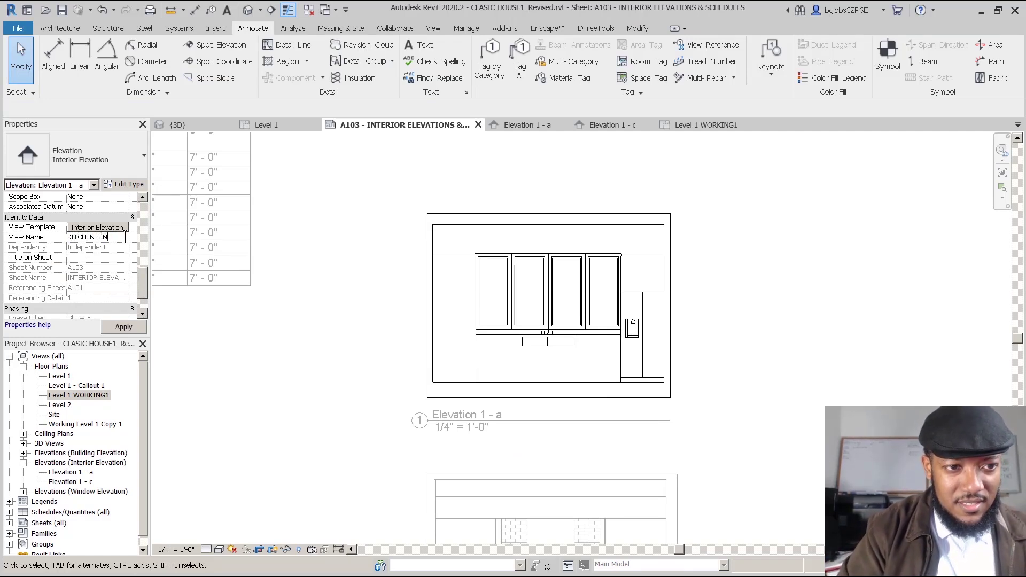
{"action": "key", "text": "Return"}
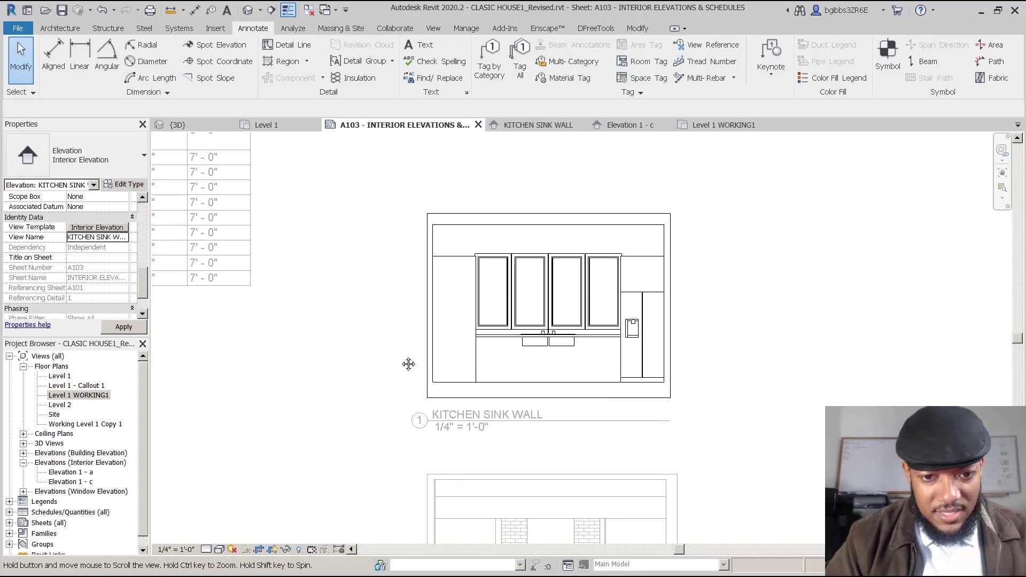
Step: Activate the Elevation 1 - c viewport and rename its view as ISLAND
{"action": "middle_click_drag", "start_coordinate": [408, 364], "coordinate": [346, 225]}
{"action": "middle_click_drag", "start_coordinate": [353, 402], "coordinate": [310, 305]}
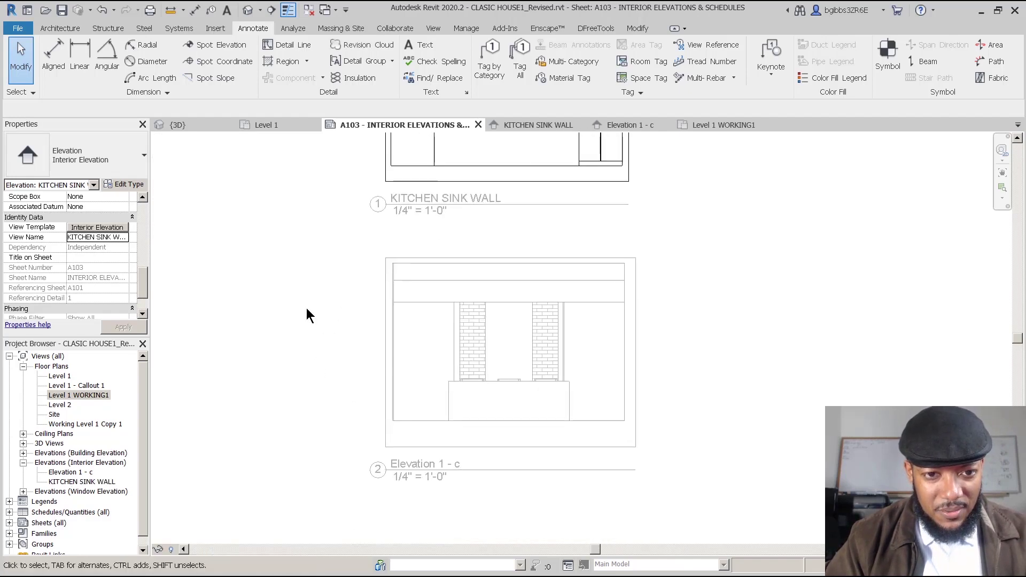
{"action": "double_click", "coordinate": [306, 307]}
{"action": "double_click", "coordinate": [411, 465]}
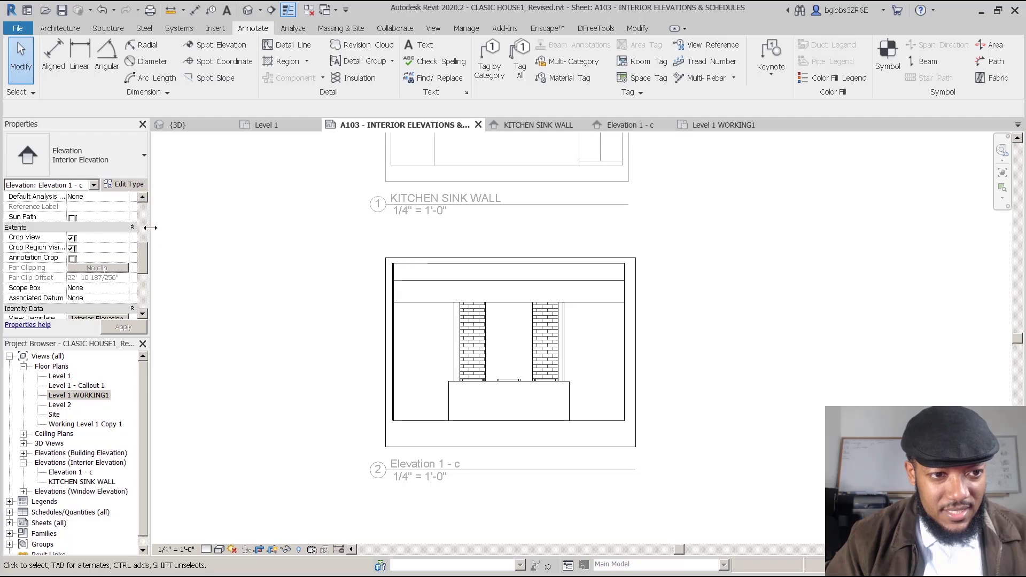
{"action": "scroll", "coordinate": [146, 282], "scroll_direction": "down", "scroll_amount": 4}
{"action": "left_click", "coordinate": [118, 198]}
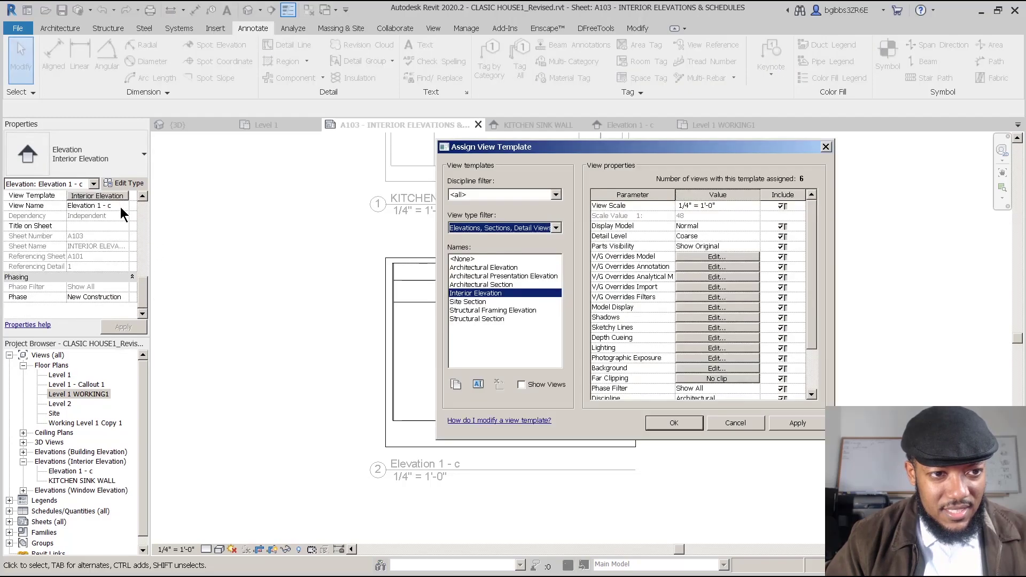
{"action": "key", "text": "Return"}
{"action": "left_click", "coordinate": [116, 206]}
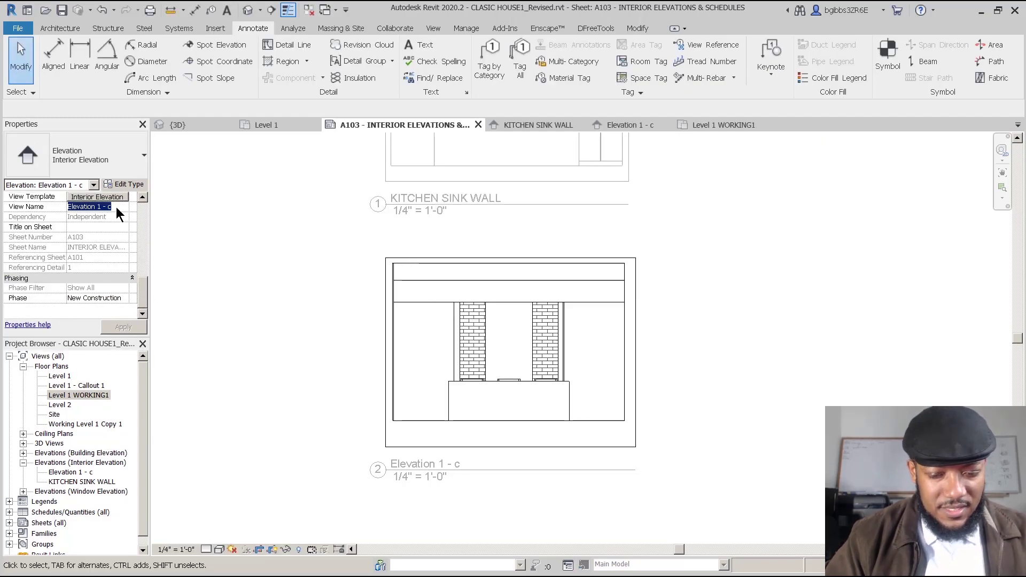
{"action": "type", "text": "ISLAND"}
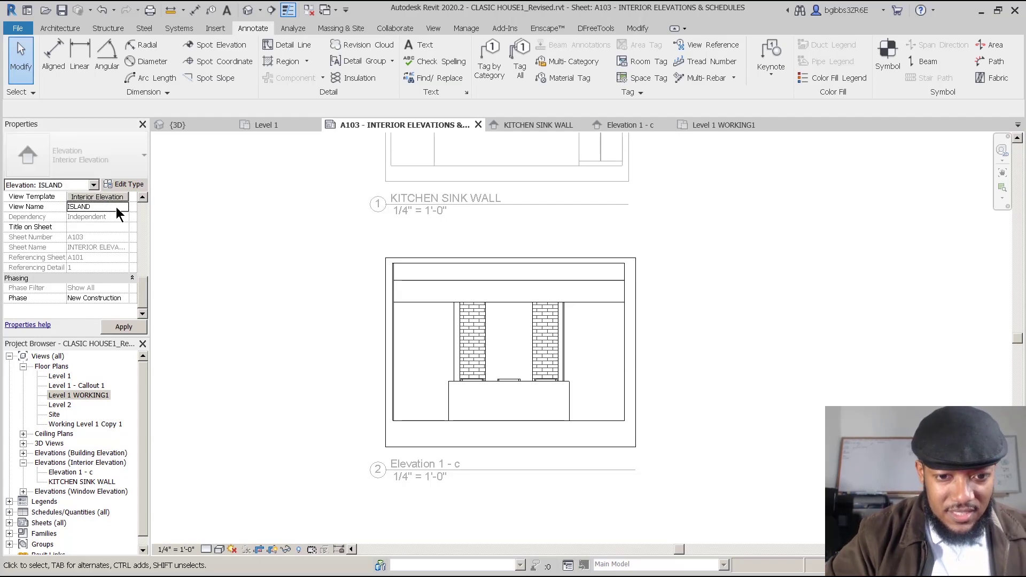
Step: Edit the island casework in place and set its extrusion end to 3' 0"
{"action": "scroll", "coordinate": [466, 454], "scroll_direction": "up", "scroll_amount": 3}
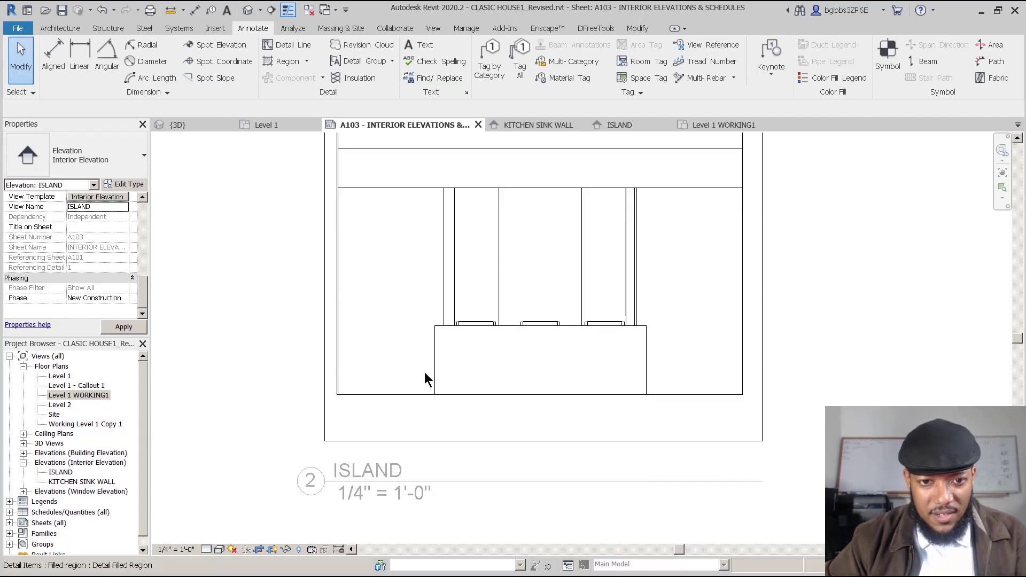
{"action": "left_click", "coordinate": [436, 364]}
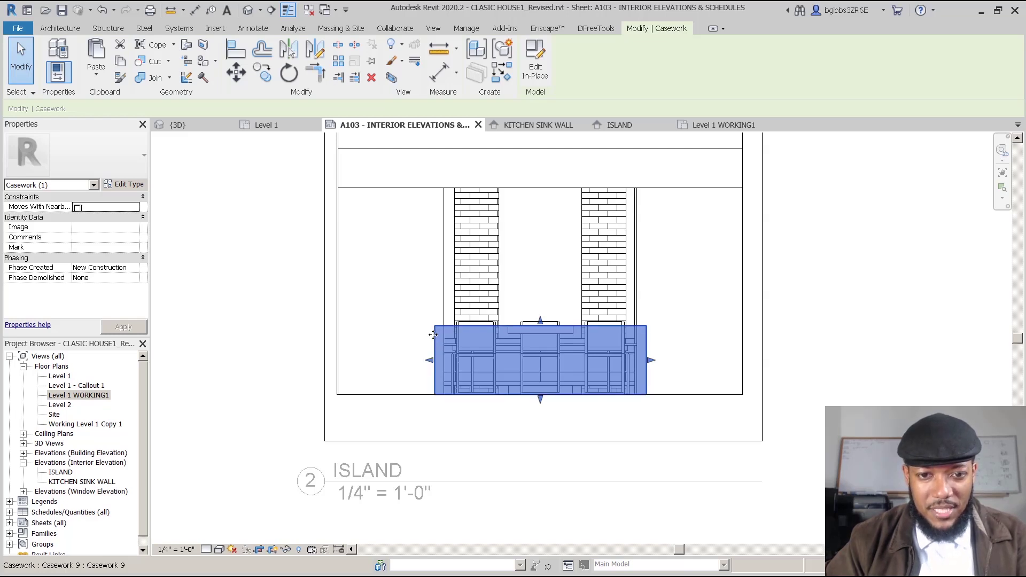
{"action": "double_click", "coordinate": [550, 325]}
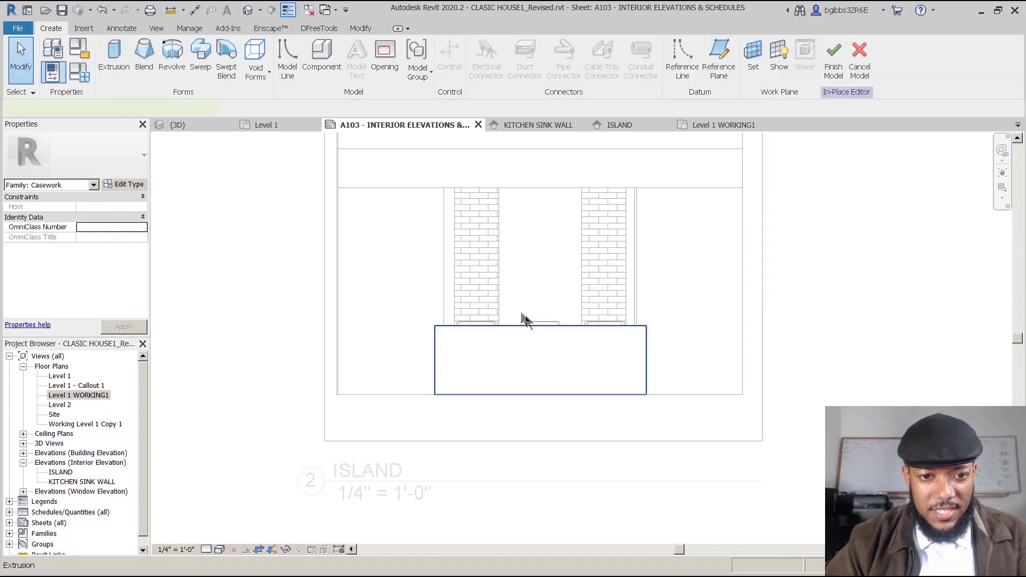
{"action": "left_click", "coordinate": [531, 327]}
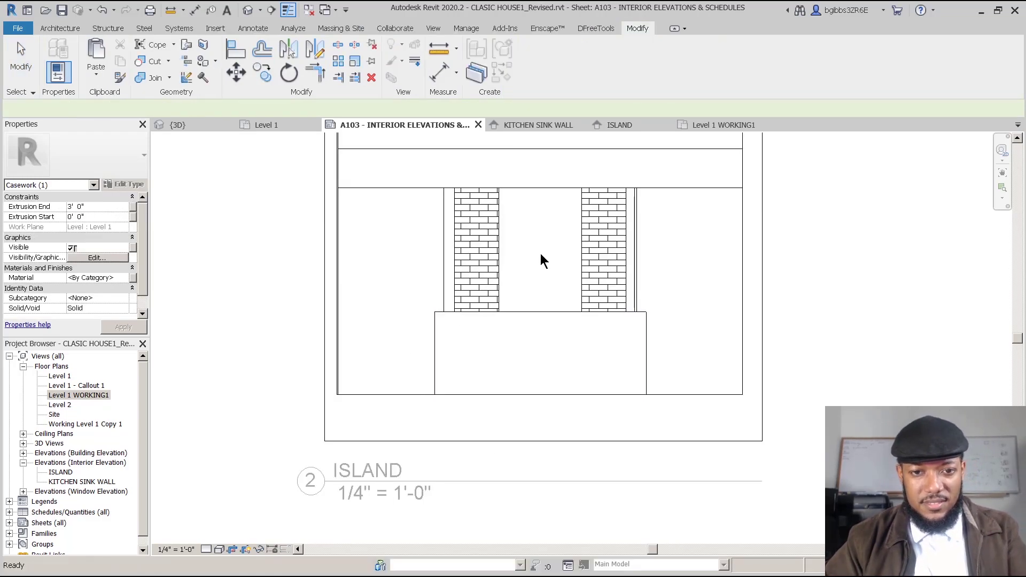
Step: Open the 3D view and temporarily hide the Generic - 12" roof above the kitchen to expose the island
{"action": "left_click", "coordinate": [199, 127]}
{"action": "scroll", "coordinate": [462, 308], "scroll_direction": "down", "scroll_amount": 5}
{"action": "middle_click_drag", "start_coordinate": [536, 305], "coordinate": [481, 230], "text": "shift"}
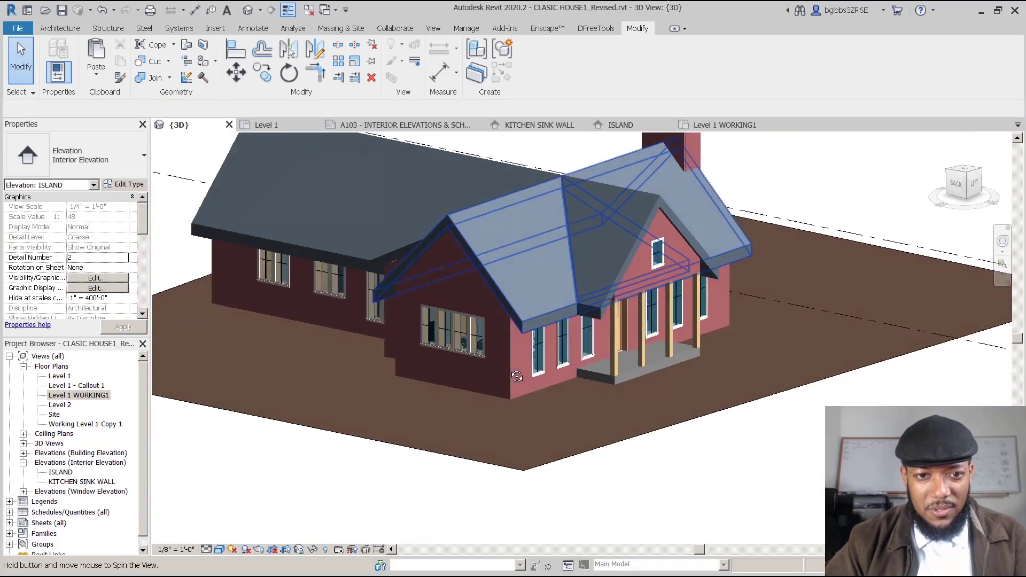
{"action": "left_click", "coordinate": [468, 209]}
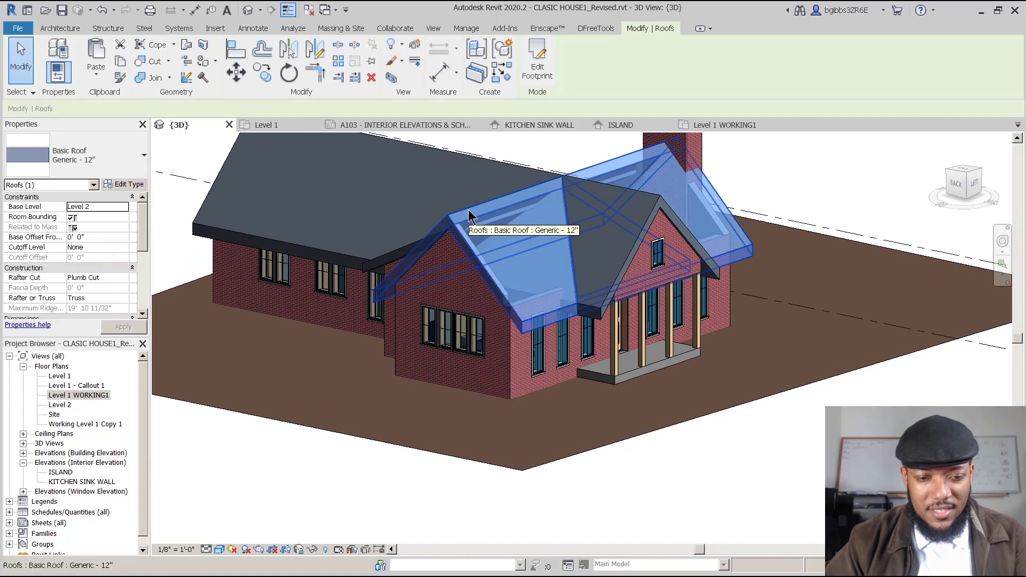
{"action": "left_click", "coordinate": [340, 518]}
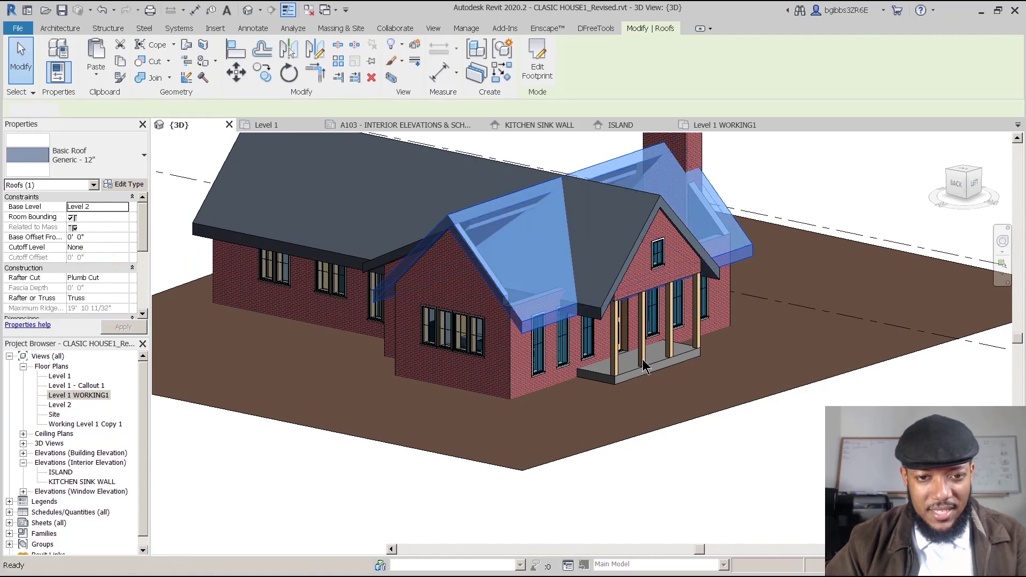
{"action": "middle_click_drag", "start_coordinate": [530, 235], "coordinate": [435, 435], "text": "shift"}
{"action": "scroll", "coordinate": [464, 427], "scroll_direction": "up", "scroll_amount": 6}
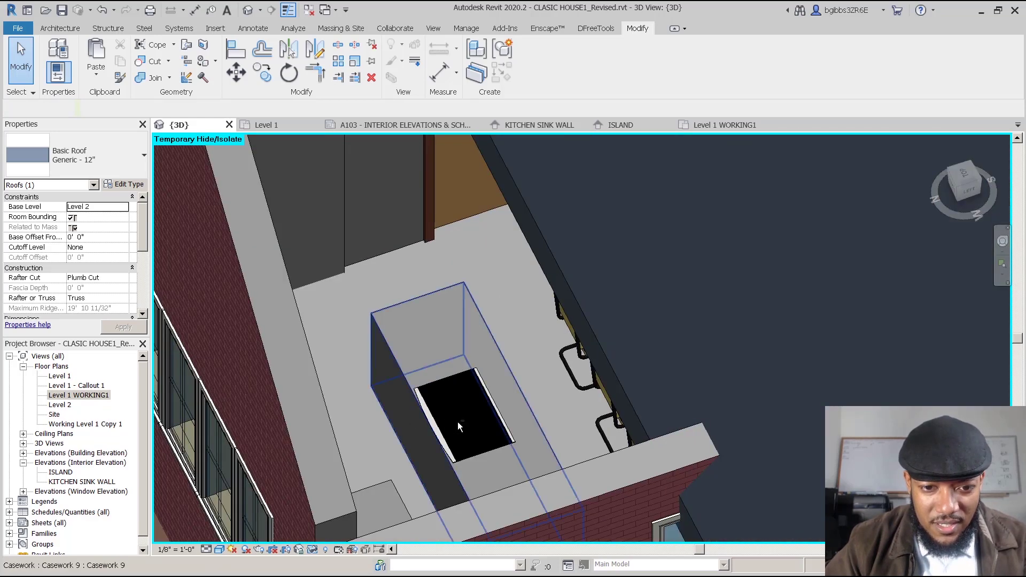
Step: Set the elevation from level of the 30" electric cooktop on the island to 3' 3"
{"action": "key", "text": "Escape"}
{"action": "scroll", "coordinate": [459, 487], "scroll_direction": "up", "scroll_amount": 1}
{"action": "middle_click_drag", "start_coordinate": [461, 489], "coordinate": [457, 425], "text": "shift"}
{"action": "scroll", "coordinate": [458, 426], "scroll_direction": "up", "scroll_amount": 4}
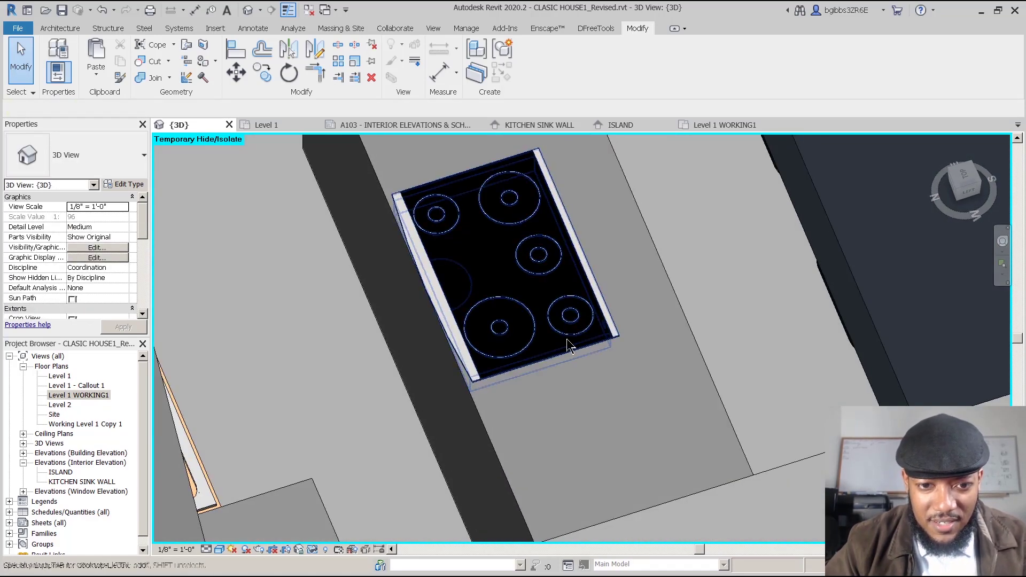
{"action": "left_click", "coordinate": [479, 363]}
{"action": "middle_click_drag", "start_coordinate": [479, 353], "coordinate": [503, 299], "text": "shift"}
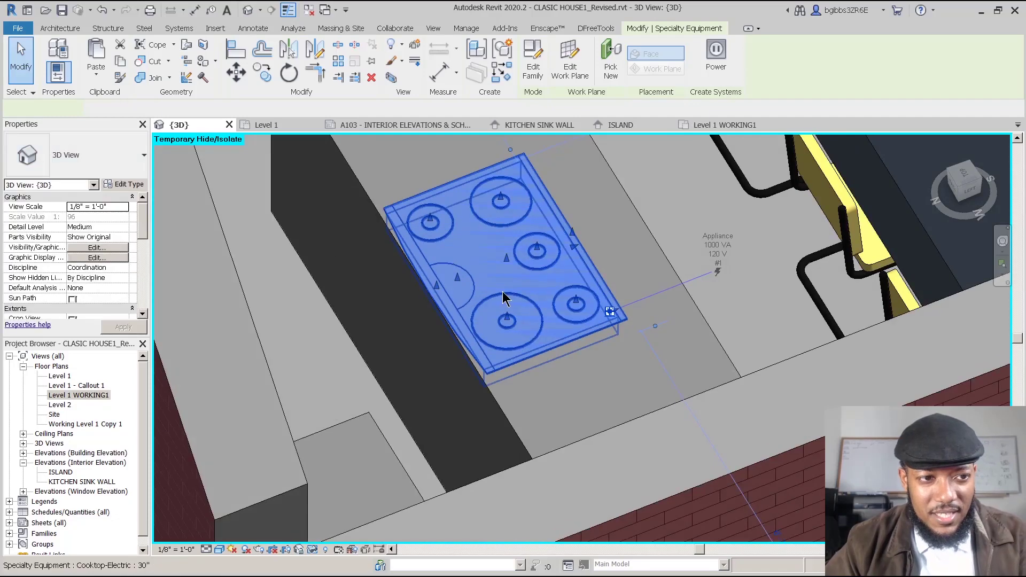
{"action": "left_click", "coordinate": [98, 216]}
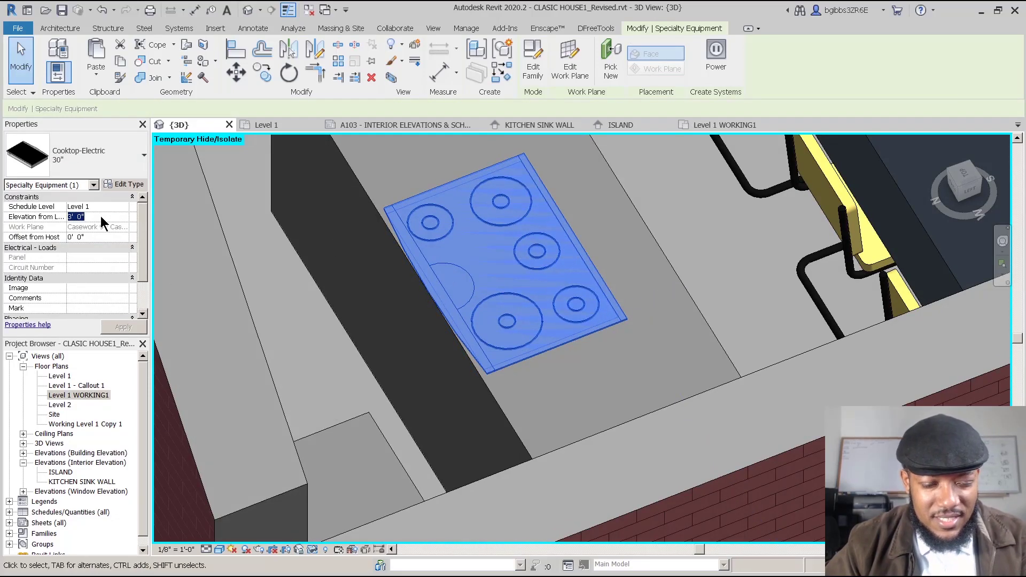
{"action": "type", "text": "3'3"}
{"action": "key", "text": "Return"}
{"action": "key", "text": "Escape"}
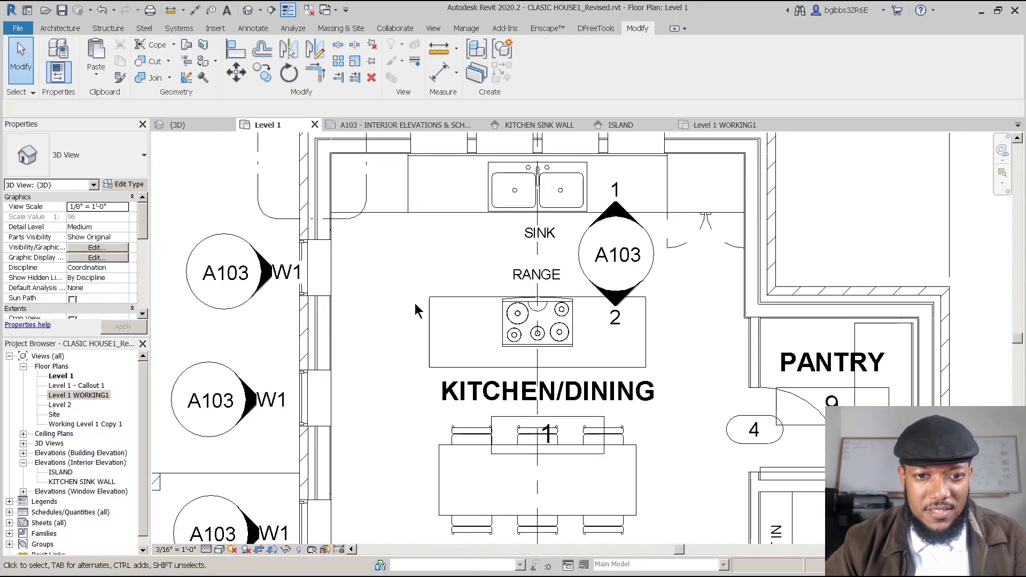
Step: Measure the length of the sink base counter between its two end casework units in the Level 1 plan
{"action": "scroll", "coordinate": [454, 262], "scroll_direction": "down", "scroll_amount": 3}
{"action": "scroll", "coordinate": [419, 267], "scroll_direction": "up", "scroll_amount": 3}
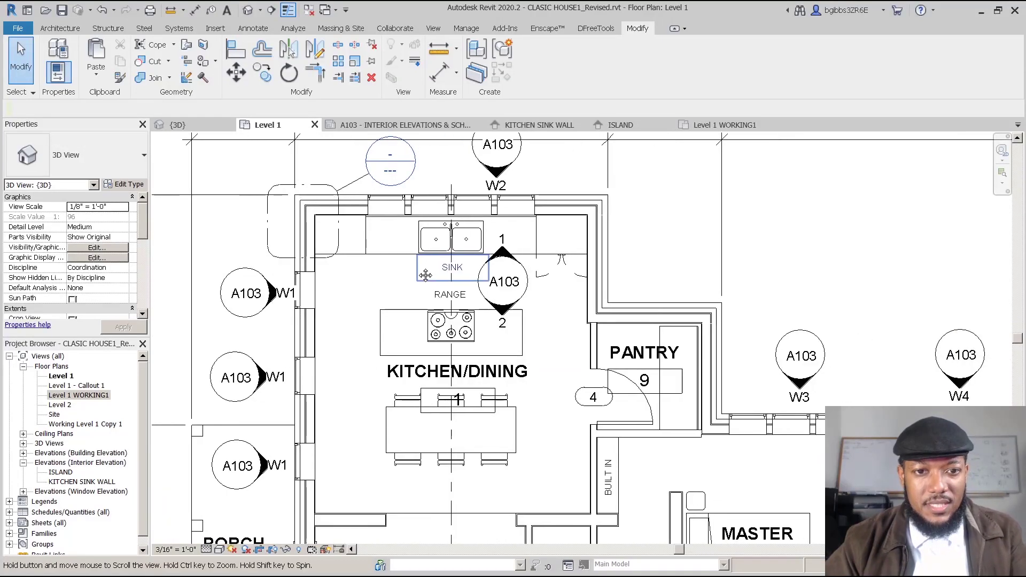
{"action": "scroll", "coordinate": [418, 268], "scroll_direction": "up", "scroll_amount": 2}
{"action": "key", "text": "Escape"}
{"action": "key", "text": "d"}
{"action": "key", "text": "i"}
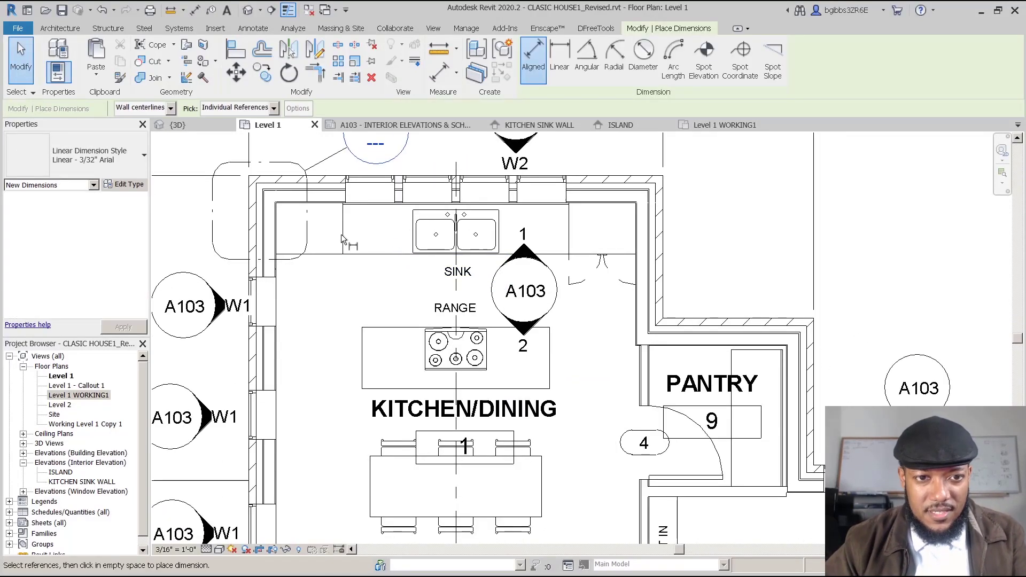
{"action": "left_click", "coordinate": [343, 235]}
{"action": "left_click", "coordinate": [569, 229]}
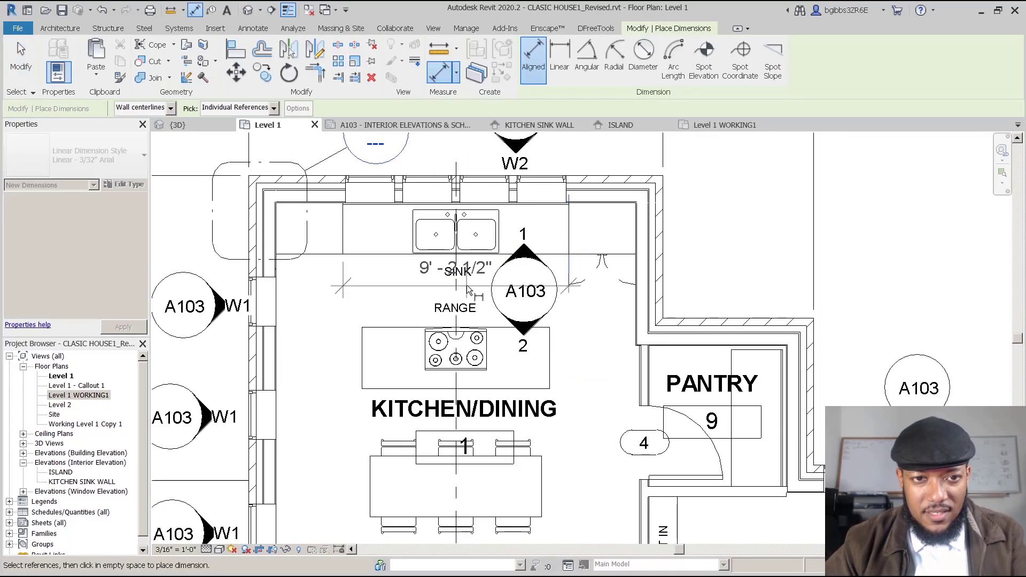
{"action": "left_click", "coordinate": [316, 172]}
{"action": "key", "text": "Escape"}
{"action": "key", "text": "Escape"}
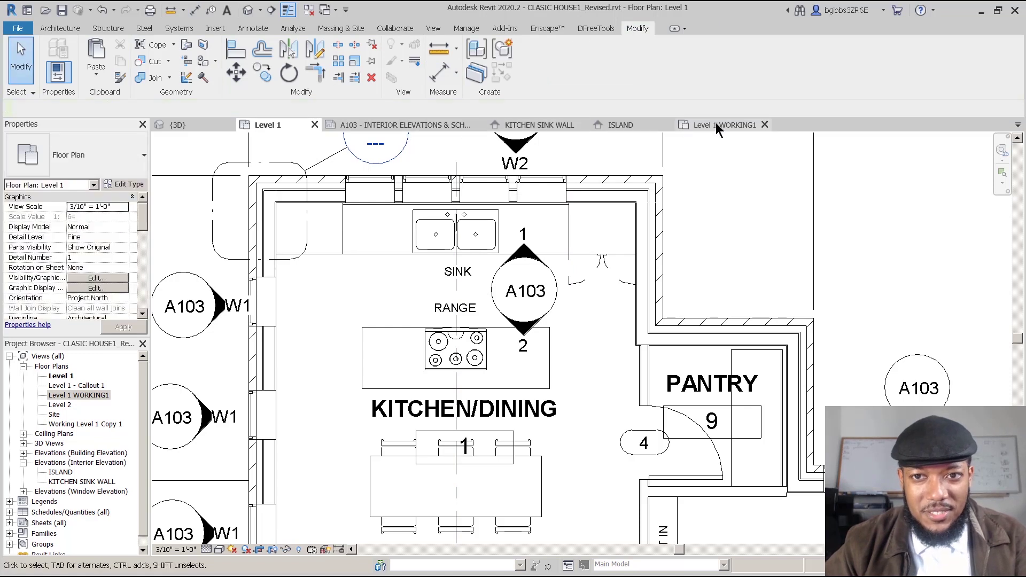
Step: In the Level 1 WORKING1 plan, add an aligned dimension between the ends of the sink counter, placed outside the window wall
{"action": "left_click", "coordinate": [716, 123]}
{"action": "middle_click_drag", "start_coordinate": [395, 296], "coordinate": [383, 307]}
{"action": "key", "text": "d"}
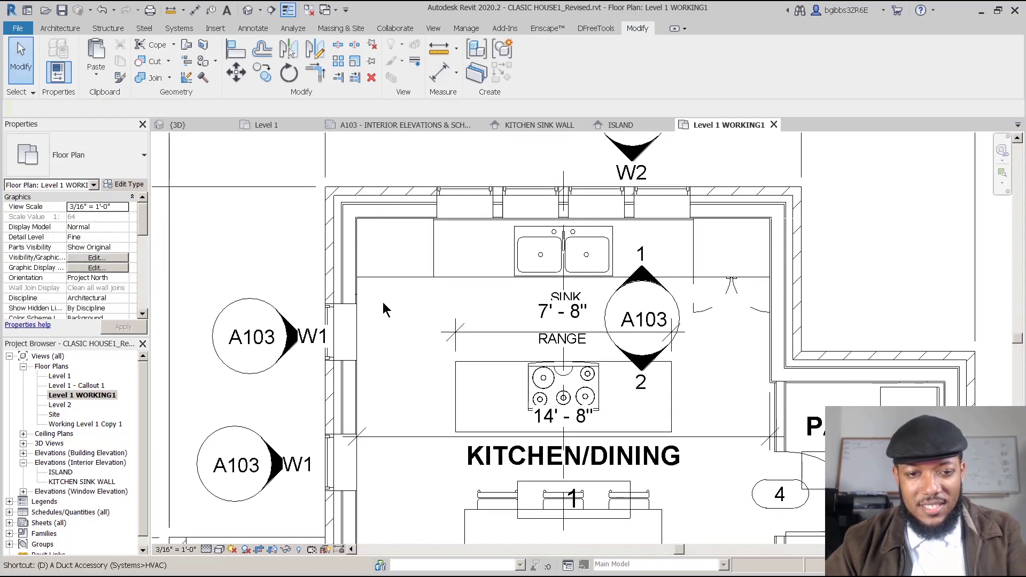
{"action": "key", "text": "i"}
{"action": "left_click", "coordinate": [433, 256]}
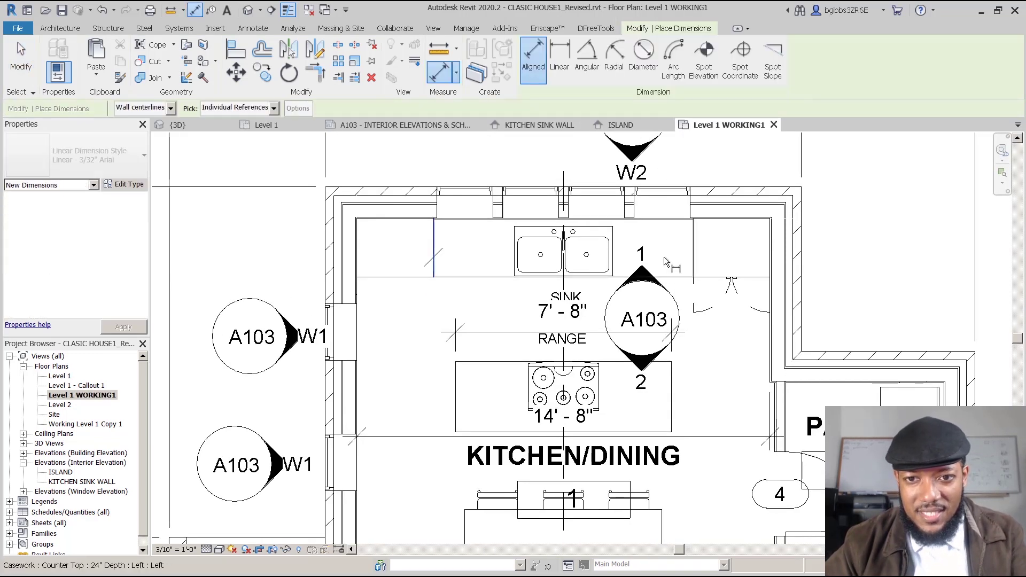
{"action": "left_click", "coordinate": [691, 255]}
{"action": "scroll", "coordinate": [519, 318], "scroll_direction": "up", "scroll_amount": 2}
{"action": "scroll", "coordinate": [488, 327], "scroll_direction": "down", "scroll_amount": 3}
{"action": "scroll", "coordinate": [504, 195], "scroll_direction": "up", "scroll_amount": 2}
{"action": "left_click", "coordinate": [512, 200]}
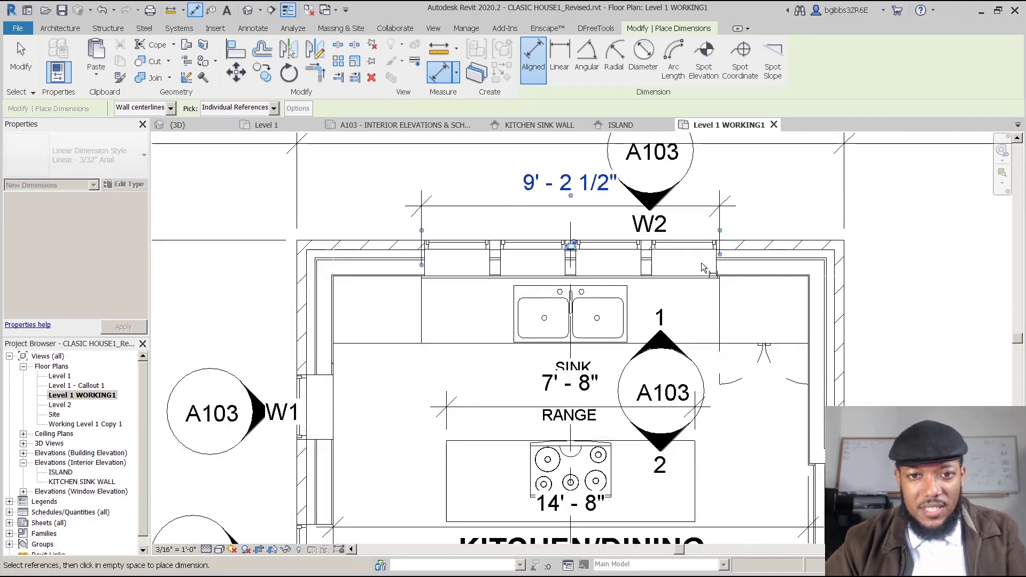
{"action": "key", "text": "Escape"}
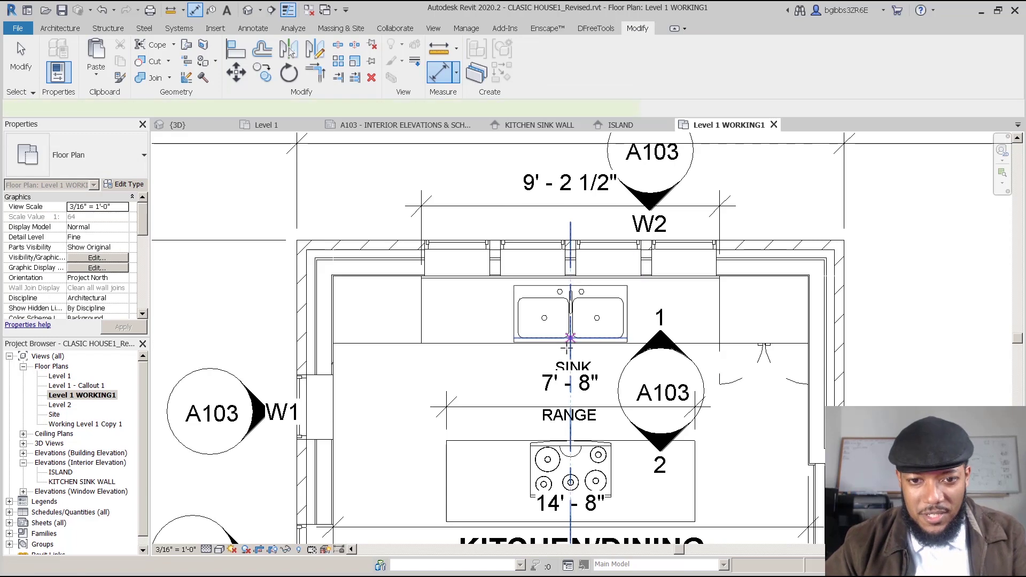
{"action": "key", "text": "d"}
{"action": "key", "text": "l"}
{"action": "key", "text": "Escape"}
Step: Offset copies of the detail line through the sink and range centre by 3' 3" to both sides
{"action": "middle_click_drag", "start_coordinate": [572, 326], "coordinate": [547, 292]}
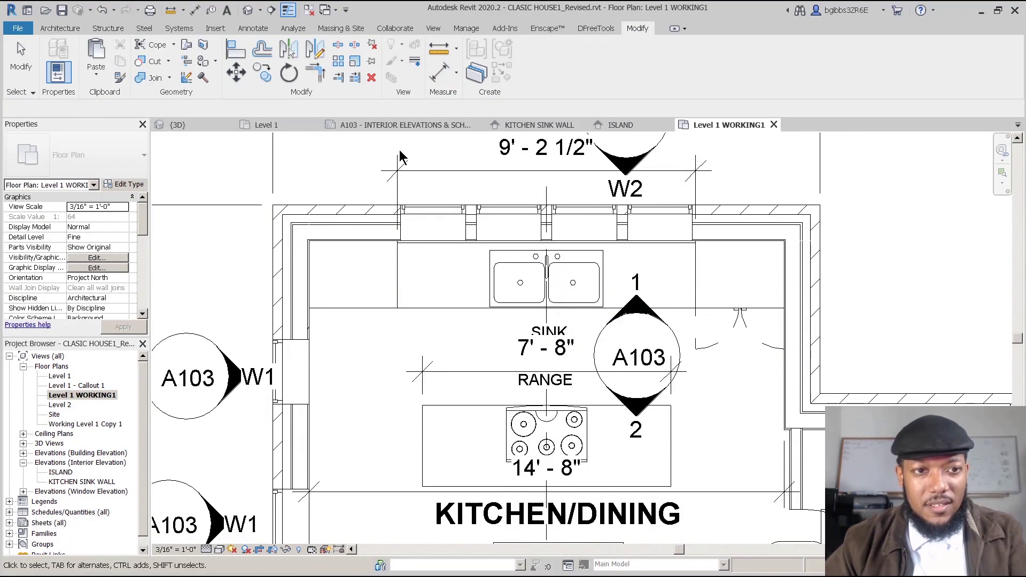
{"action": "key", "text": "o"}
{"action": "key", "text": "f"}
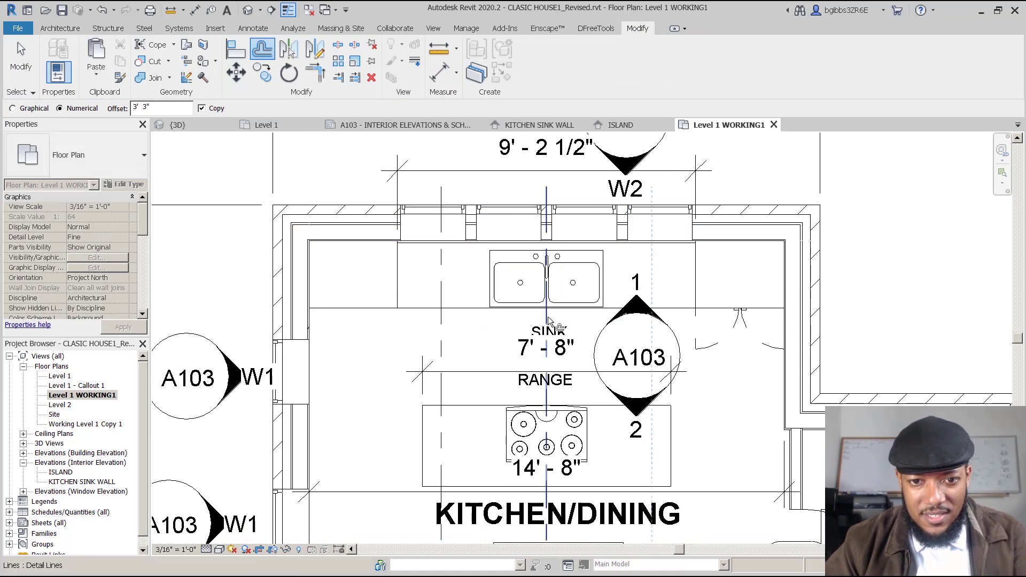
{"action": "left_click", "coordinate": [547, 315]}
{"action": "scroll", "coordinate": [446, 318], "scroll_direction": "down", "scroll_amount": 1}
{"action": "key", "text": "Escape"}
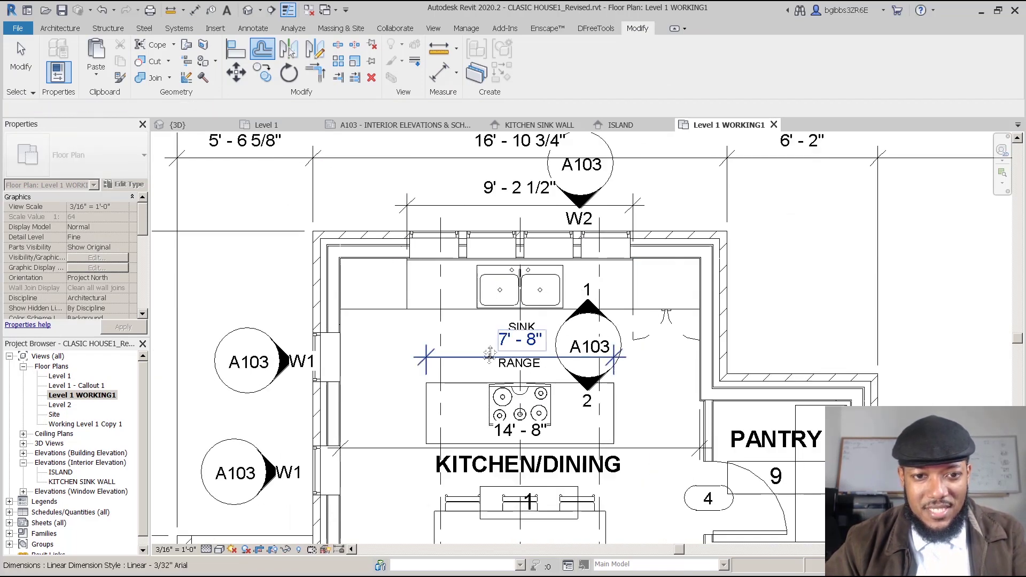
{"action": "middle_click_drag", "start_coordinate": [493, 324], "coordinate": [494, 309]}
{"action": "key", "text": "Escape"}
{"action": "scroll", "coordinate": [460, 294], "scroll_direction": "up", "scroll_amount": 2}
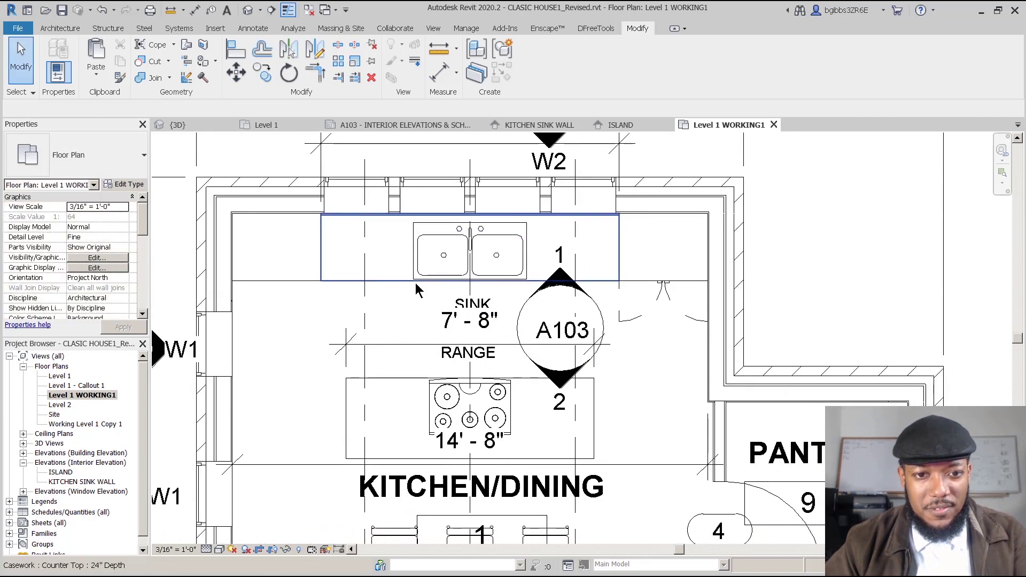
{"action": "middle_click_drag", "start_coordinate": [370, 242], "coordinate": [333, 236]}
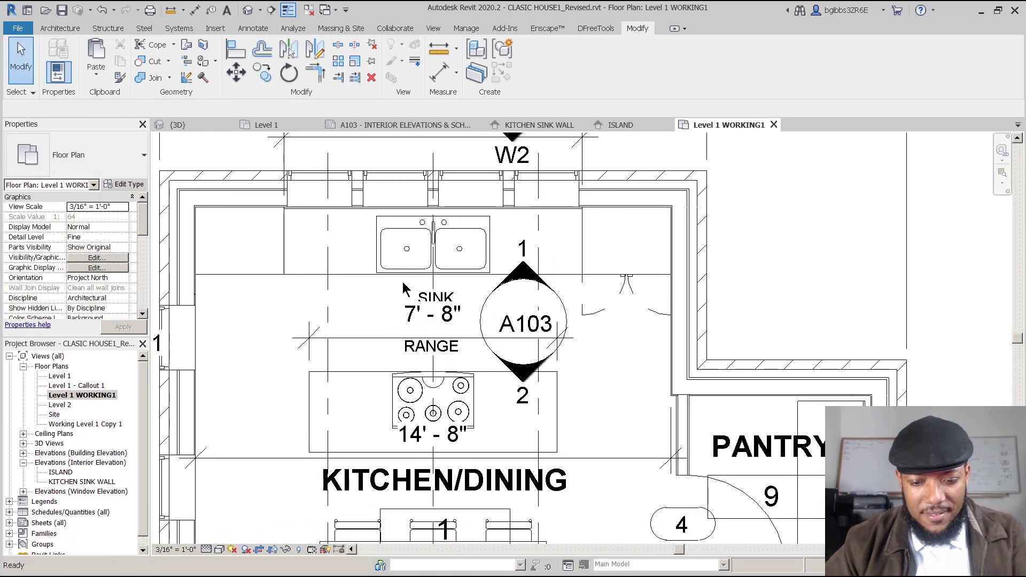
{"action": "middle_click_drag", "start_coordinate": [334, 286], "coordinate": [351, 280]}
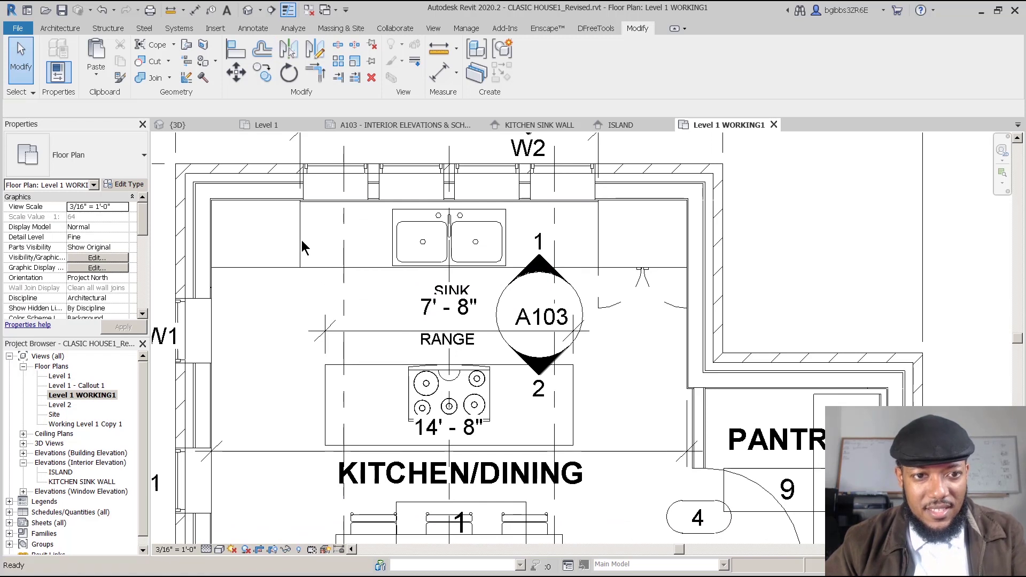
{"action": "key", "text": "d"}
{"action": "key", "text": "i"}
{"action": "left_click", "coordinate": [345, 289]}
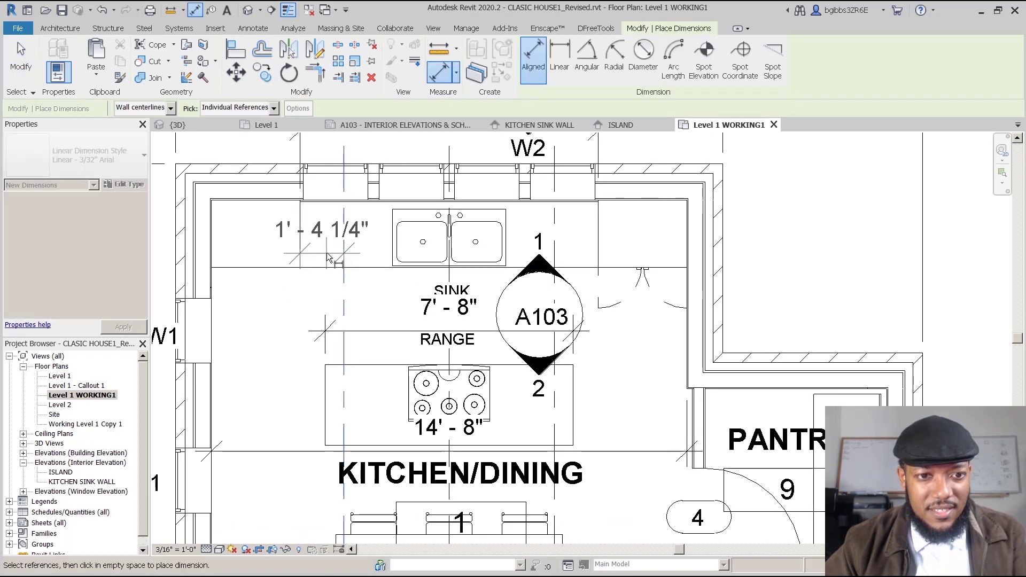
{"action": "scroll", "coordinate": [319, 283], "scroll_direction": "up", "scroll_amount": 4}
{"action": "key", "text": "Escape"}
{"action": "scroll", "coordinate": [329, 299], "scroll_direction": "down", "scroll_amount": 2}
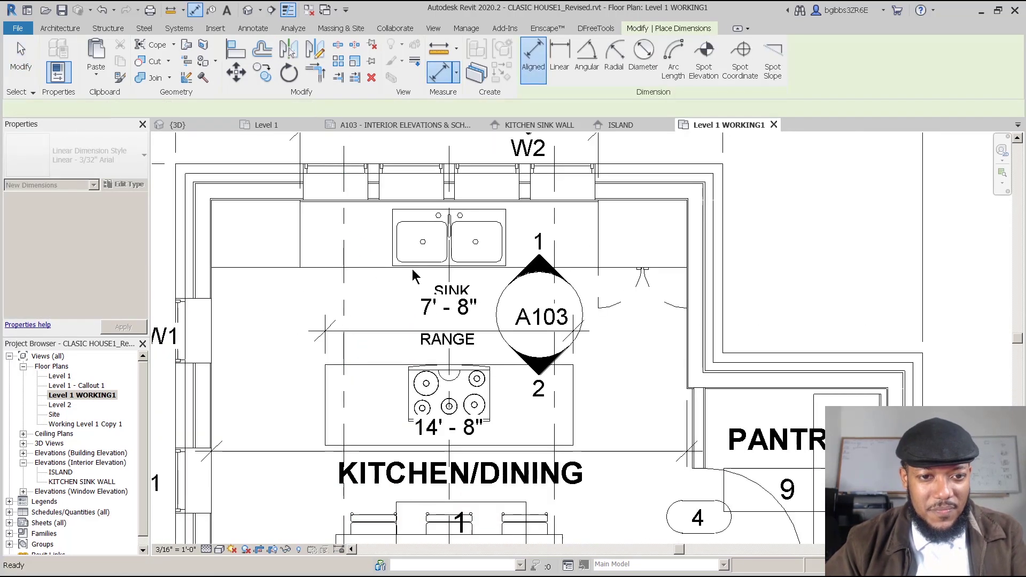
{"action": "key", "text": "Escape"}
Step: Start placing a component and browse the family library to the Base Cabinets folder within Casework
{"action": "scroll", "coordinate": [414, 268], "scroll_direction": "down", "scroll_amount": 1}
{"action": "middle_click_drag", "start_coordinate": [449, 269], "coordinate": [406, 275]}
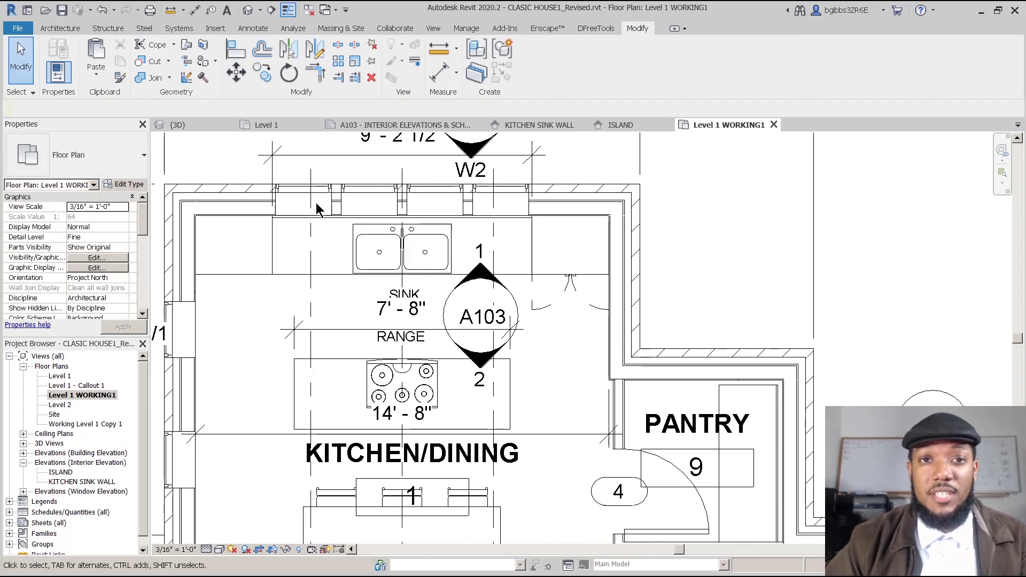
{"action": "middle_click_drag", "start_coordinate": [332, 284], "coordinate": [314, 285]}
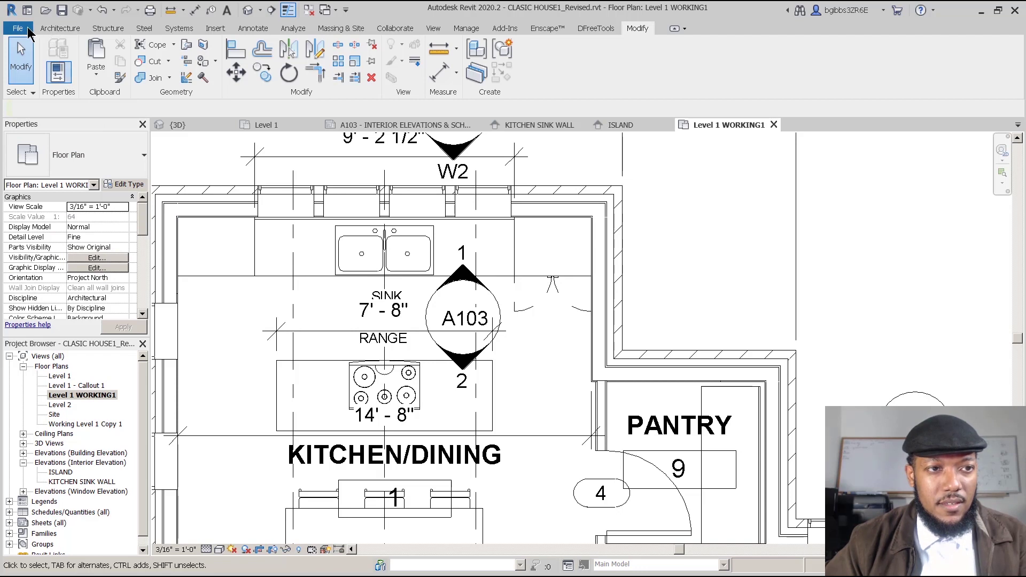
{"action": "left_click", "coordinate": [71, 31]}
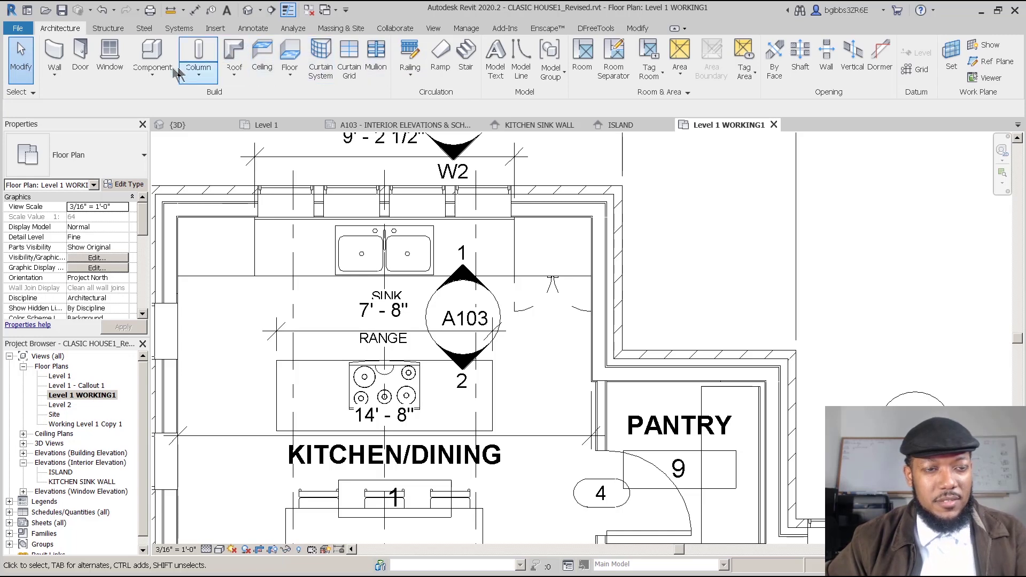
{"action": "left_click", "coordinate": [152, 74]}
{"action": "left_click", "coordinate": [142, 100]}
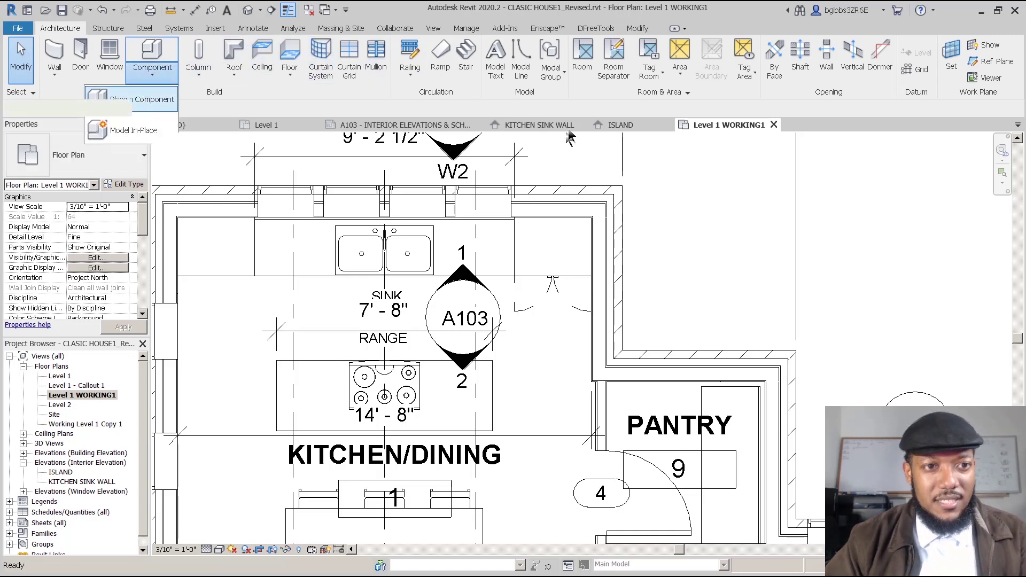
{"action": "left_click", "coordinate": [533, 59]}
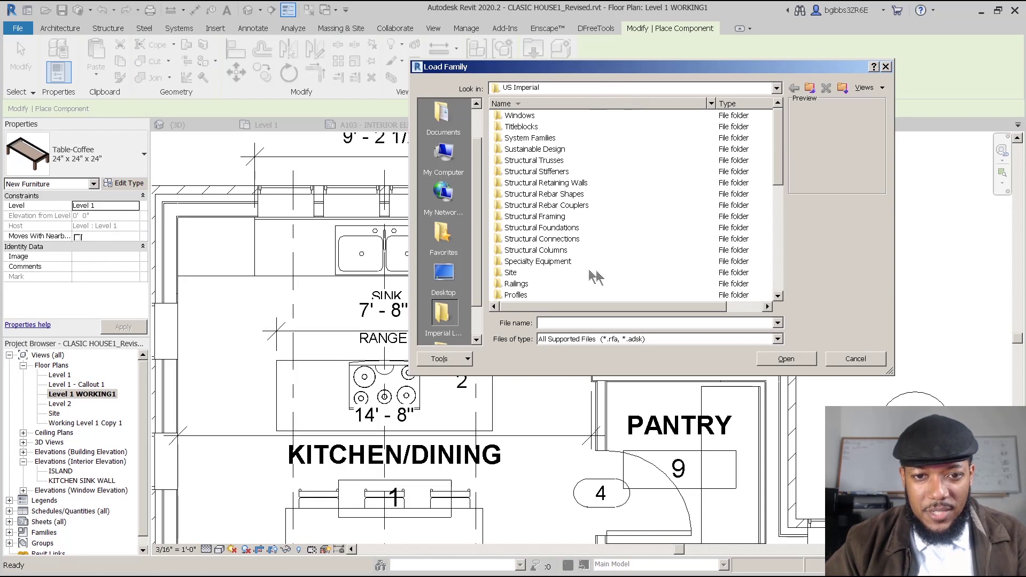
{"action": "left_click_drag", "start_coordinate": [780, 157], "coordinate": [773, 262]}
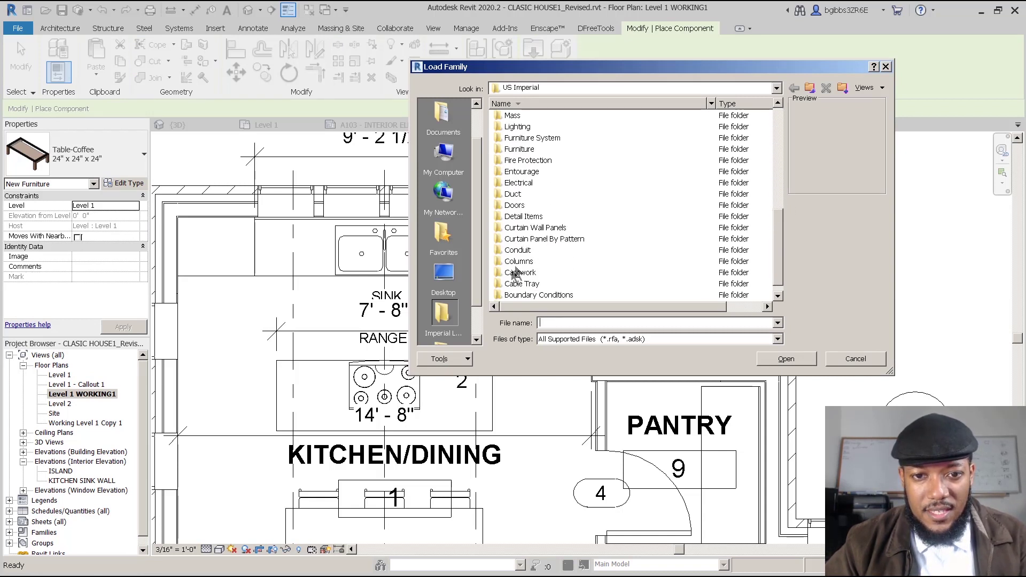
{"action": "double_click", "coordinate": [513, 273]}
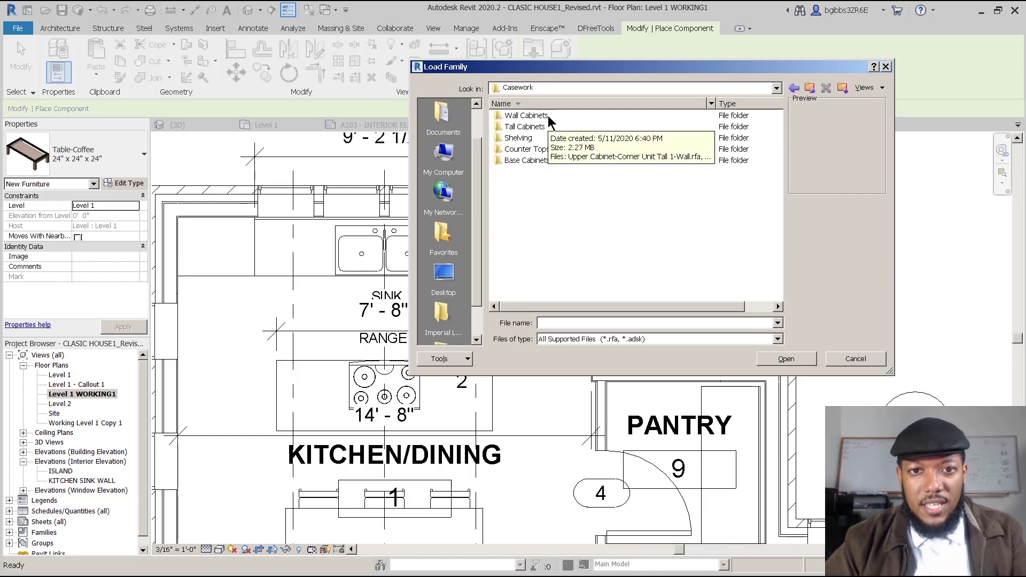
{"action": "left_click", "coordinate": [543, 160]}
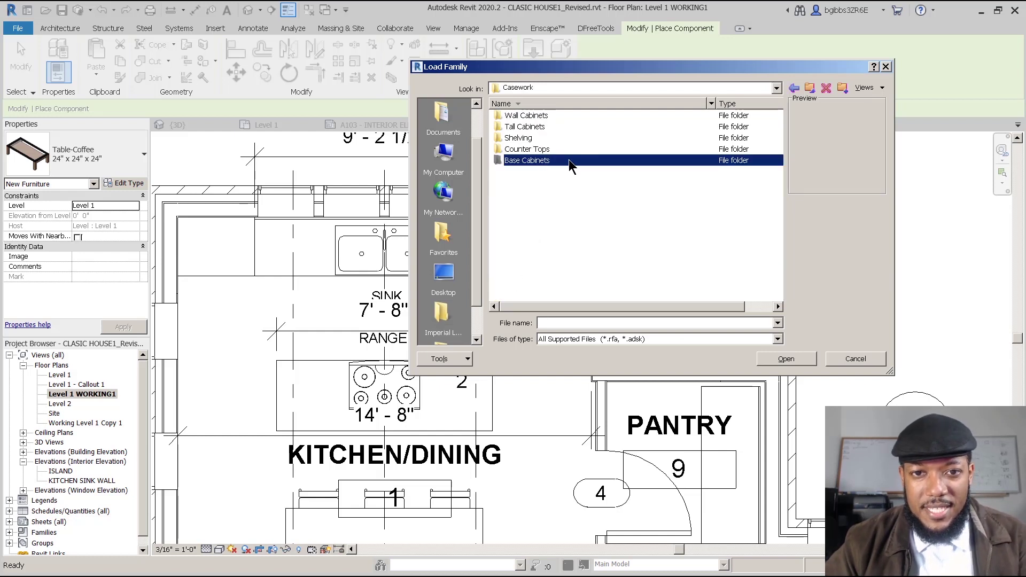
{"action": "double_click", "coordinate": [569, 159]}
Step: Load the Vanity Cabinet-Double Door Sink Unit family from the Base Cabinets folder after comparing the vanity cabinet previews
{"action": "left_click", "coordinate": [564, 126]}
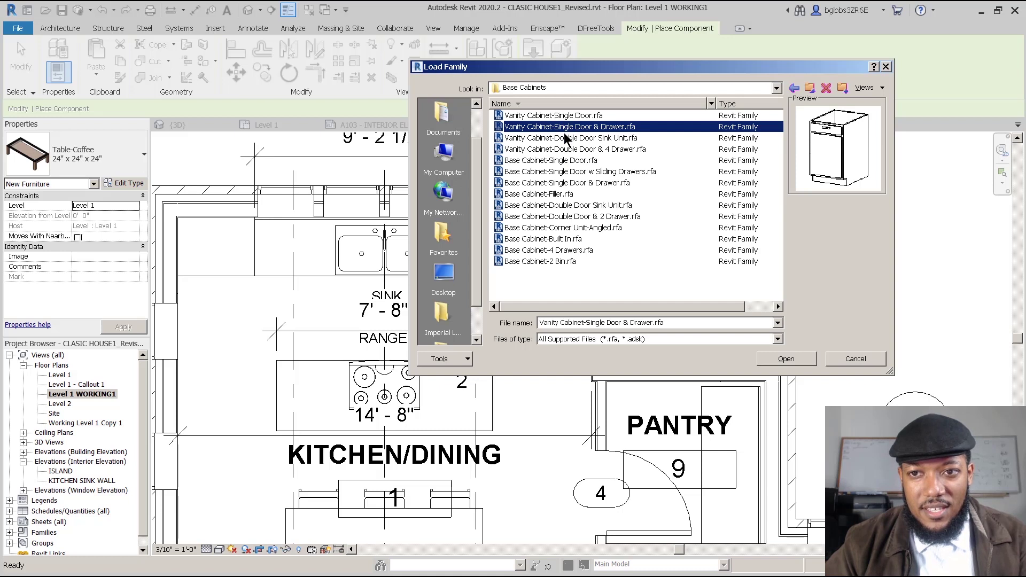
{"action": "left_click", "coordinate": [566, 139]}
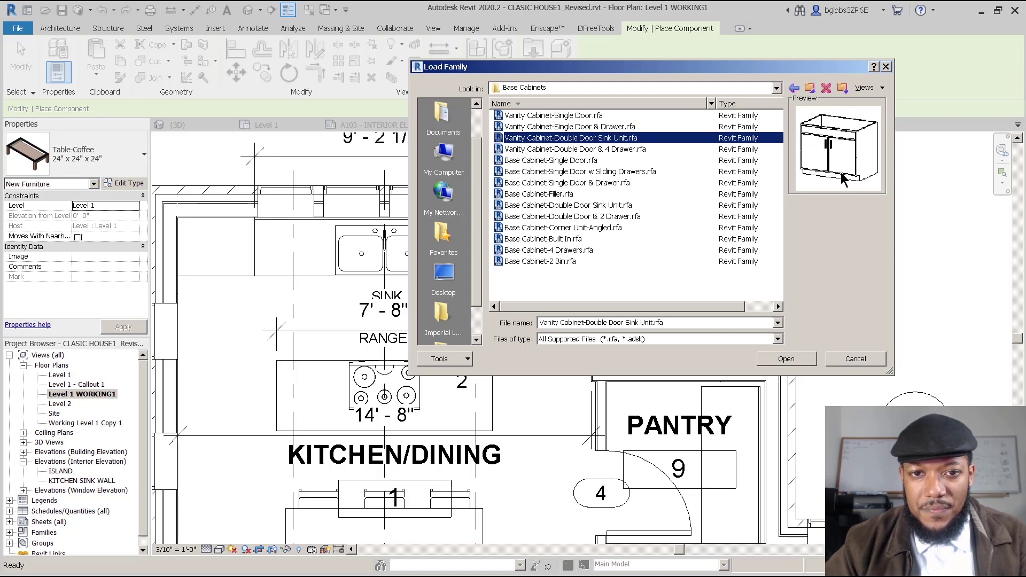
{"action": "left_click", "coordinate": [590, 151]}
{"action": "left_click", "coordinate": [593, 142]}
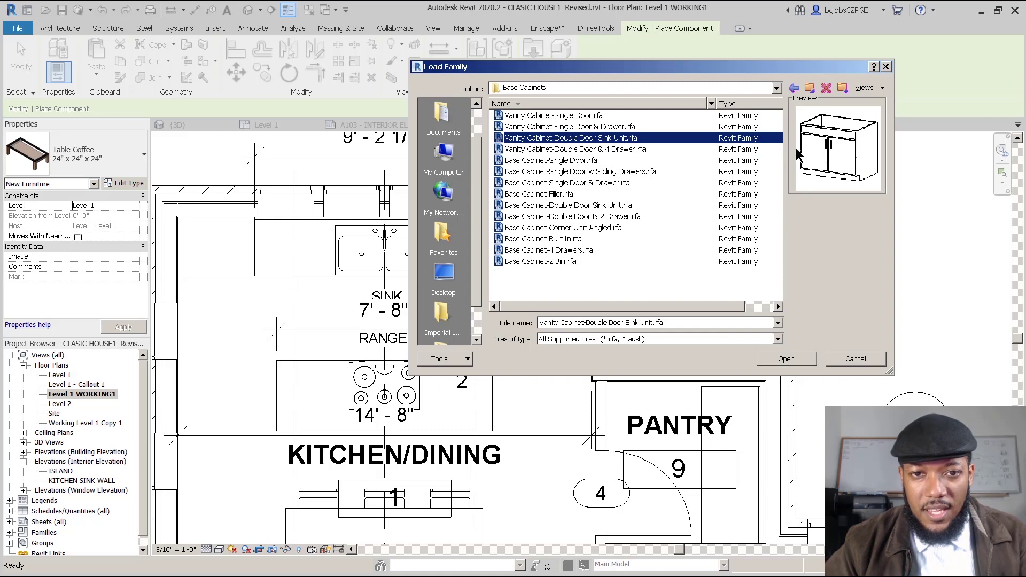
{"action": "left_click", "coordinate": [786, 360]}
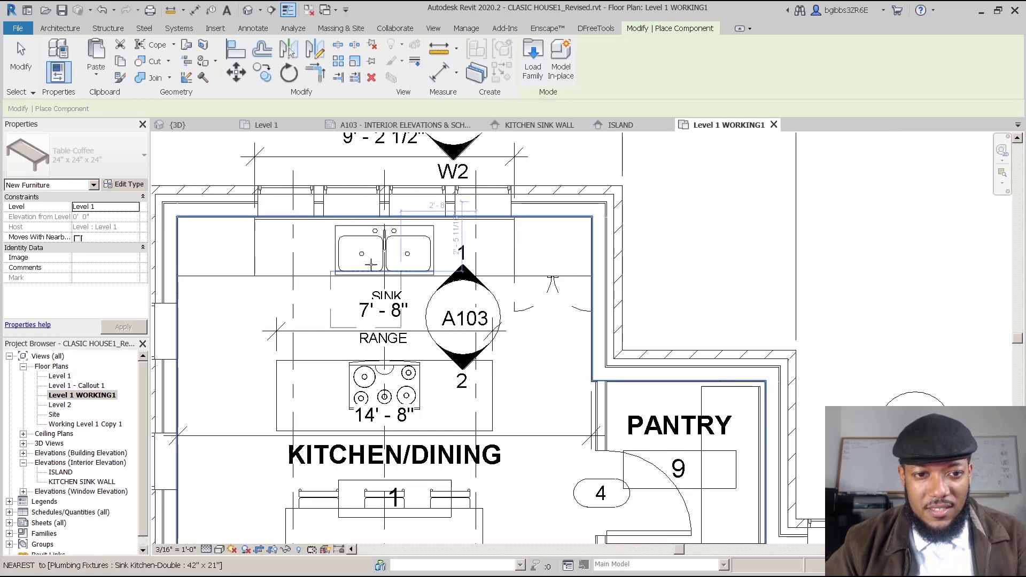
{"action": "scroll", "coordinate": [377, 230], "scroll_direction": "up", "scroll_amount": 4}
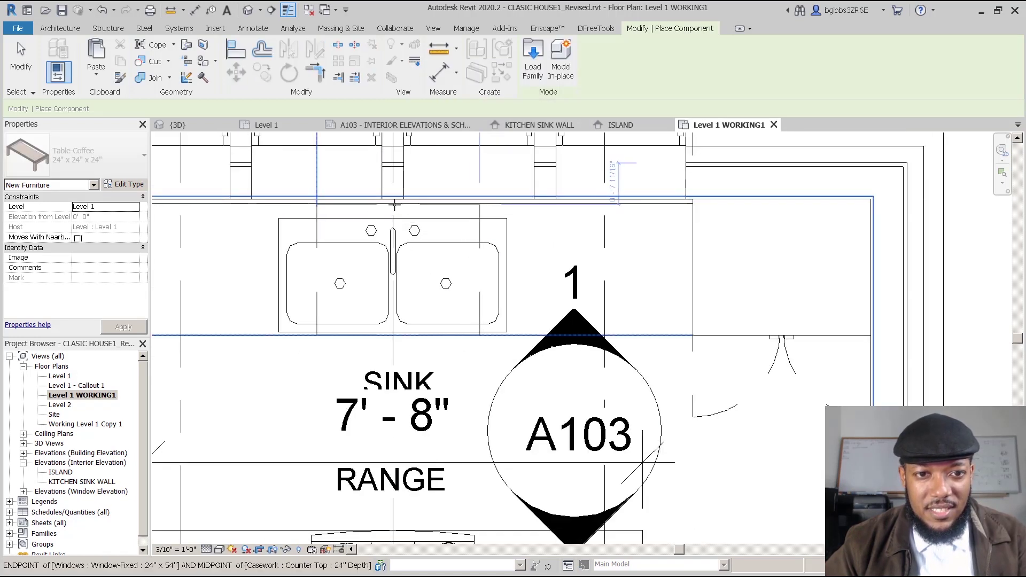
{"action": "scroll", "coordinate": [441, 296], "scroll_direction": "down", "scroll_amount": 2}
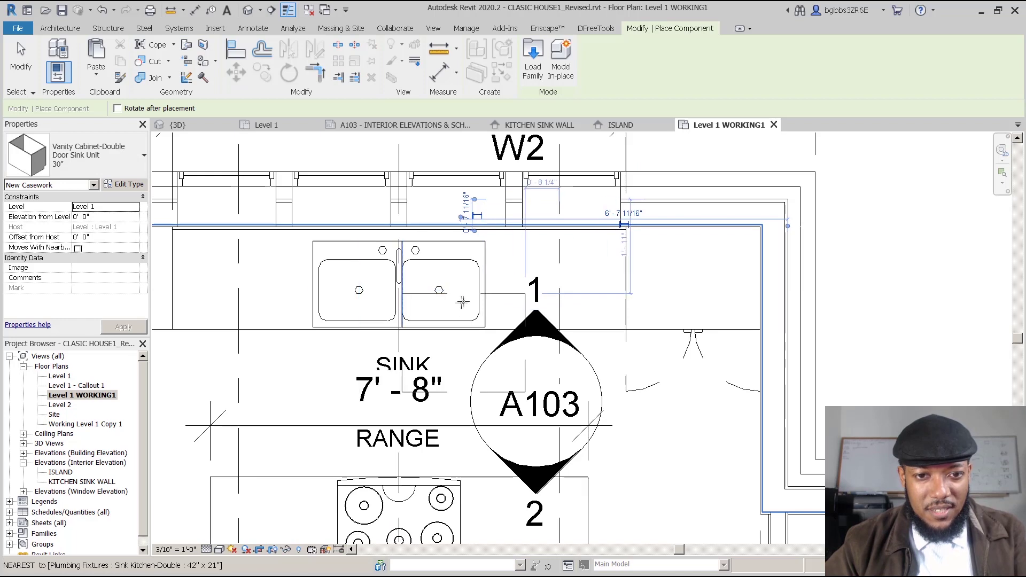
{"action": "key", "text": "Escape"}
{"action": "key", "text": "Escape"}
{"action": "scroll", "coordinate": [400, 304], "scroll_direction": "down", "scroll_amount": 1}
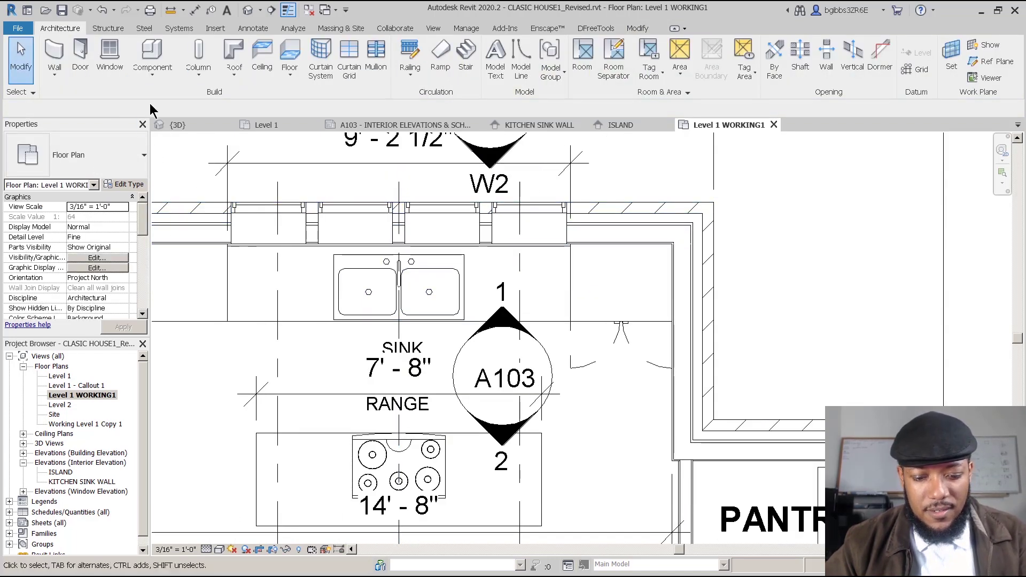
Step: Reopen the family library for component placement and compare the previews of the vanity and base cabinet families
{"action": "key", "text": "m"}
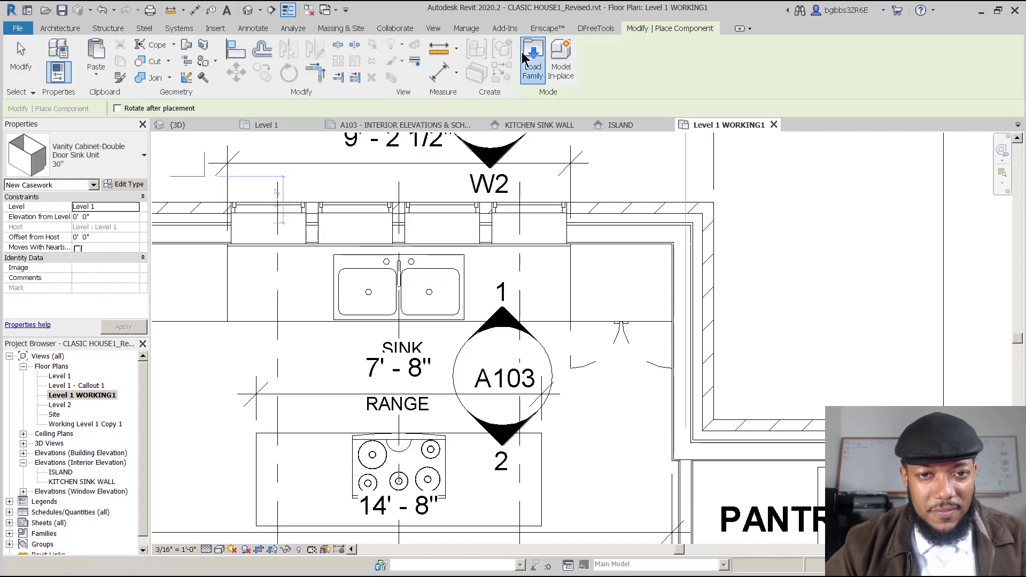
{"action": "left_click", "coordinate": [534, 67]}
{"action": "left_click", "coordinate": [566, 139]}
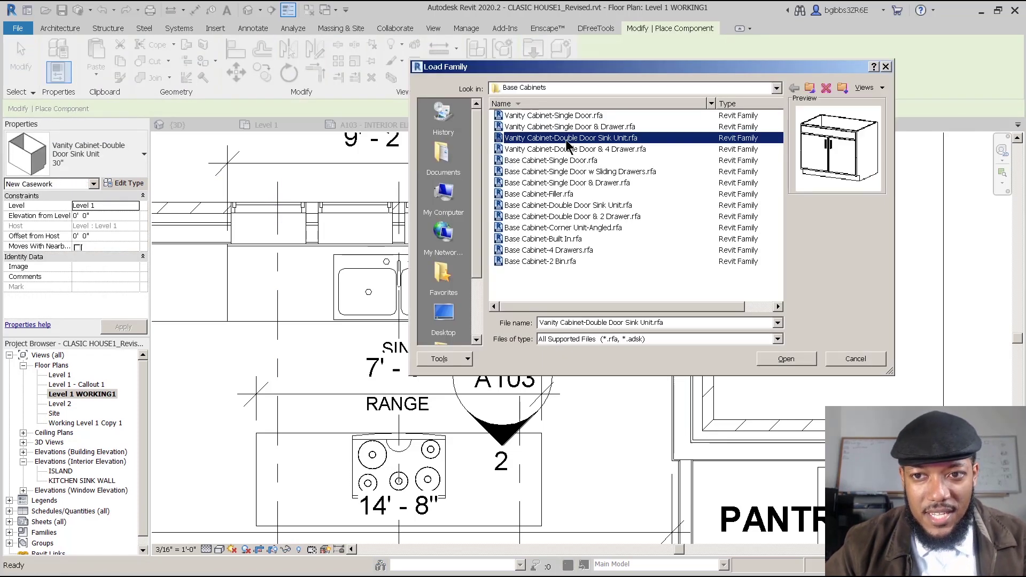
{"action": "left_click", "coordinate": [569, 129]}
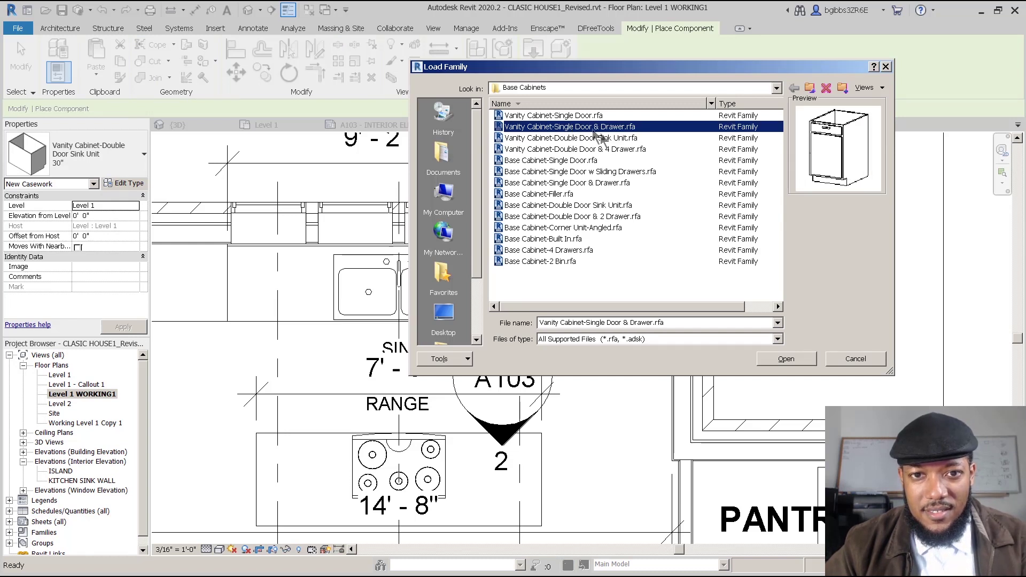
{"action": "left_click", "coordinate": [564, 117]}
{"action": "left_click", "coordinate": [560, 130]}
{"action": "left_click", "coordinate": [559, 138]}
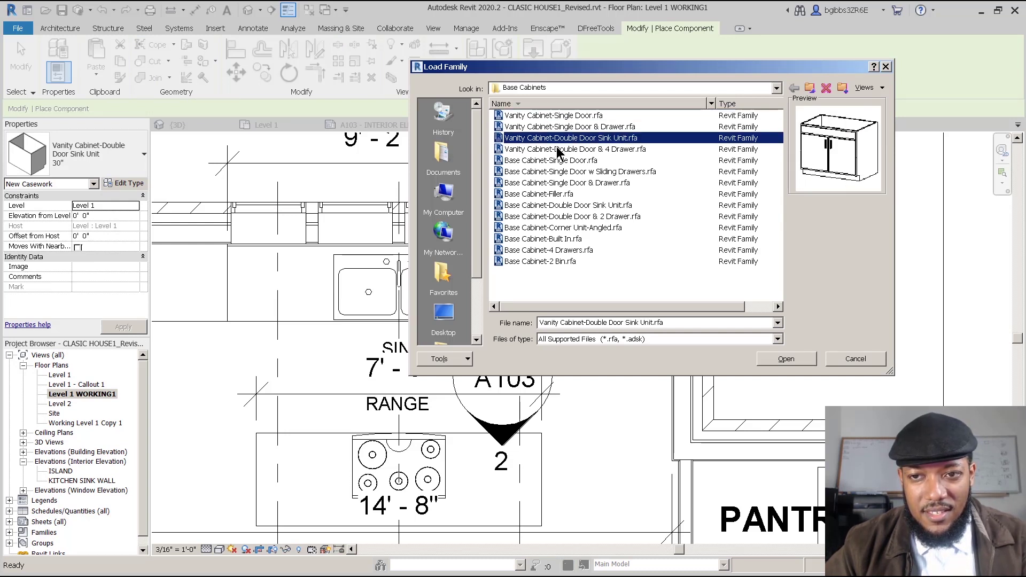
{"action": "left_click", "coordinate": [561, 150]}
{"action": "left_click", "coordinate": [561, 161]}
{"action": "left_click", "coordinate": [559, 171]}
{"action": "left_click", "coordinate": [559, 194]}
{"action": "left_click", "coordinate": [558, 205]}
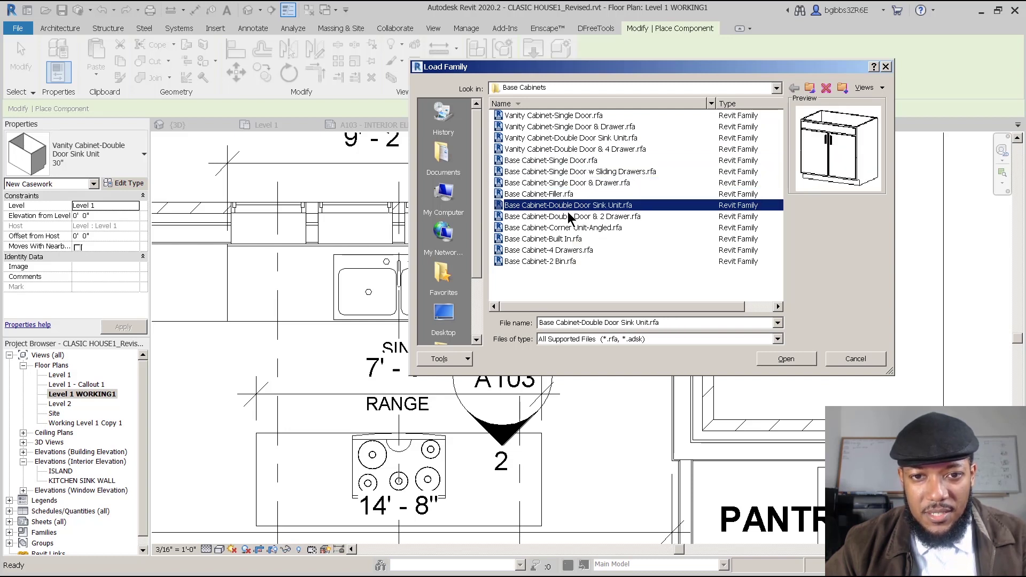
Step: Load the Base Cabinet-Double Door Sink Unit family and place one 30" cabinet between the sink and the range in plan
{"action": "left_click", "coordinate": [550, 138]}
{"action": "left_click", "coordinate": [565, 207]}
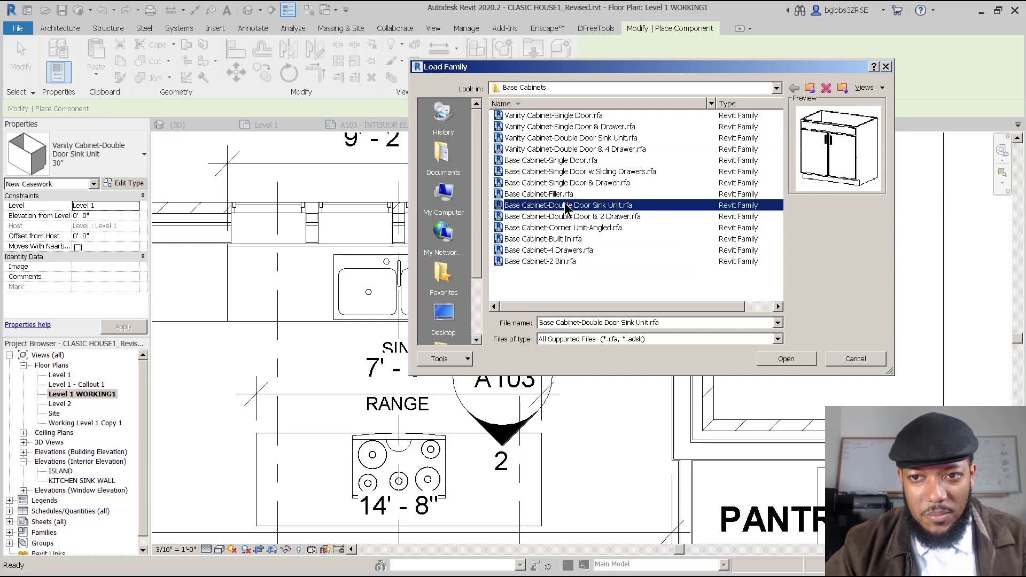
{"action": "left_click", "coordinate": [567, 217]}
{"action": "left_click", "coordinate": [569, 205]}
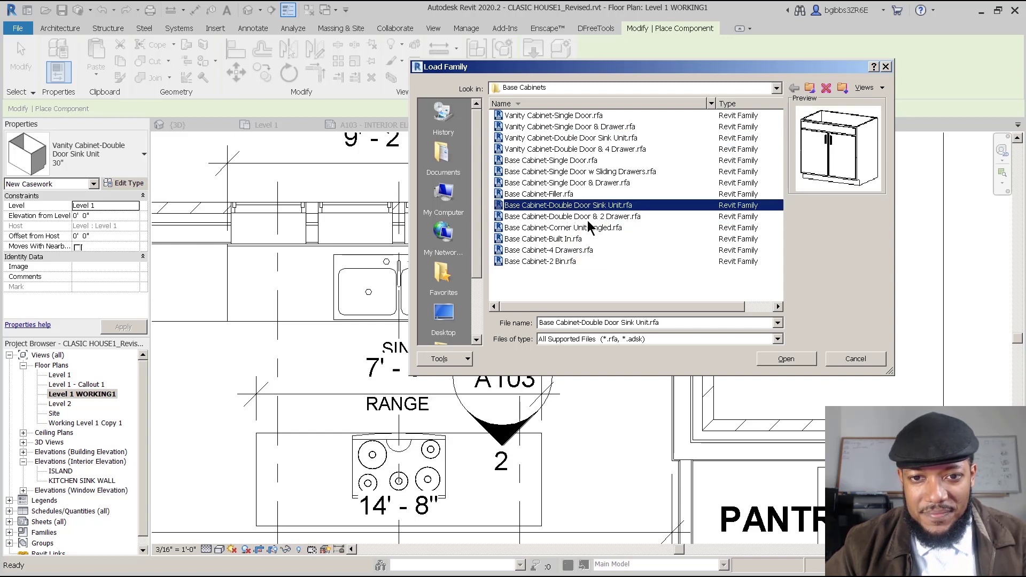
{"action": "left_click", "coordinate": [786, 359]}
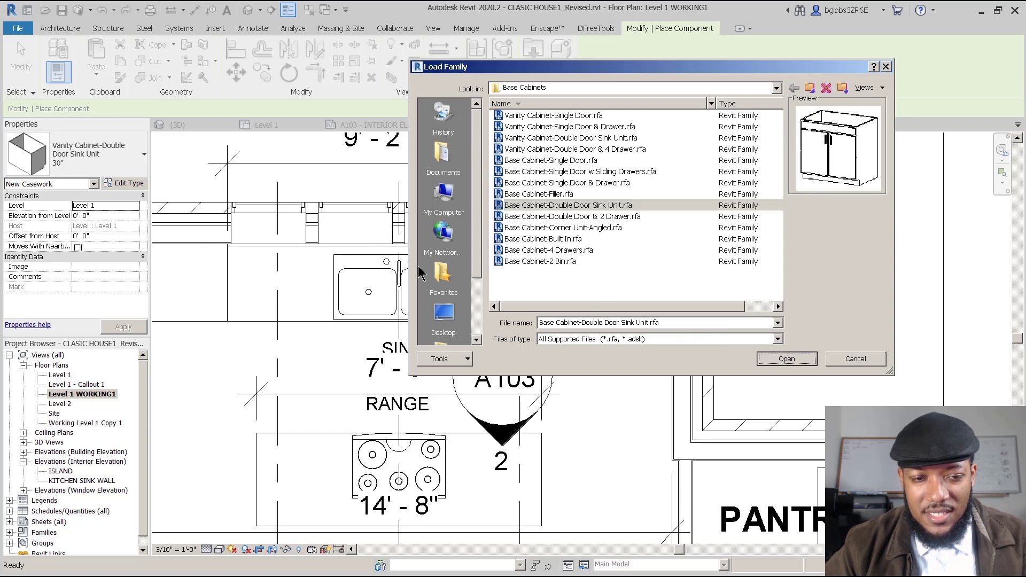
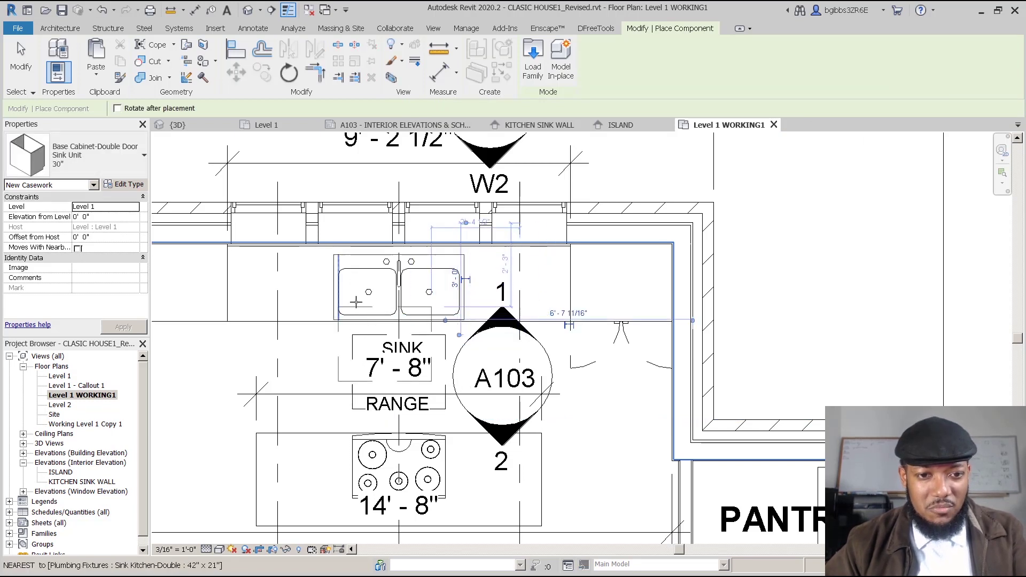
{"action": "key", "text": "Escape"}
{"action": "key", "text": "Escape"}
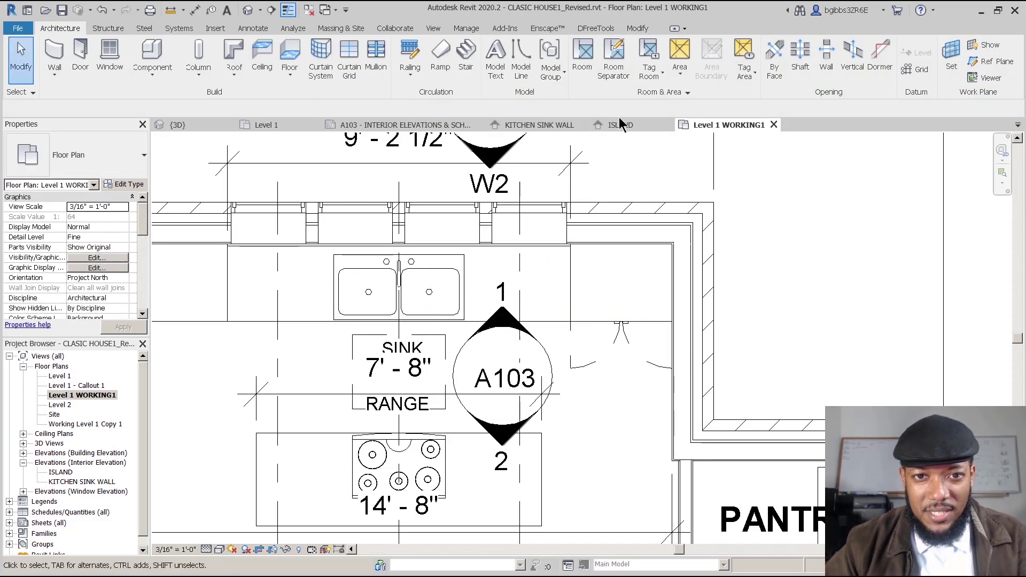
Step: Select the base cabinet in the KITCHEN SINK WALL elevation and move it straight down towards the range in the Level 1 plan
{"action": "left_click", "coordinate": [526, 124]}
{"action": "scroll", "coordinate": [481, 321], "scroll_direction": "down", "scroll_amount": 4}
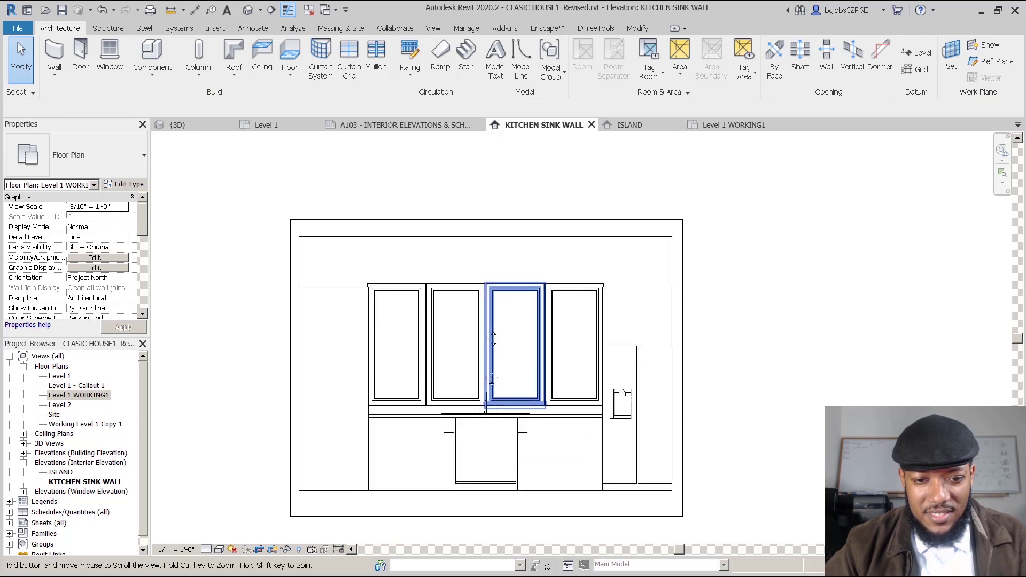
{"action": "left_click", "coordinate": [519, 483]}
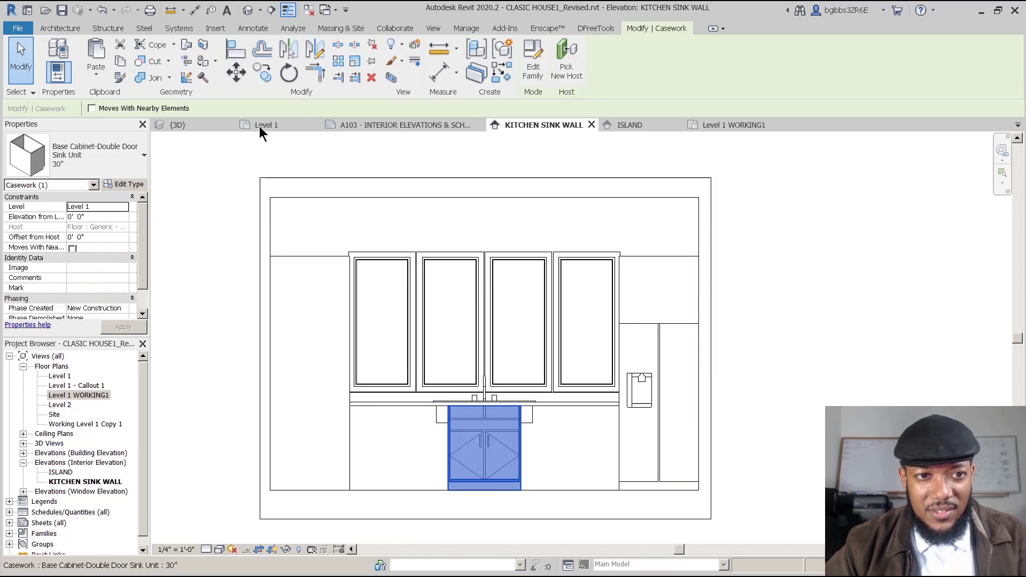
{"action": "key", "text": "ctrl+Tab"}
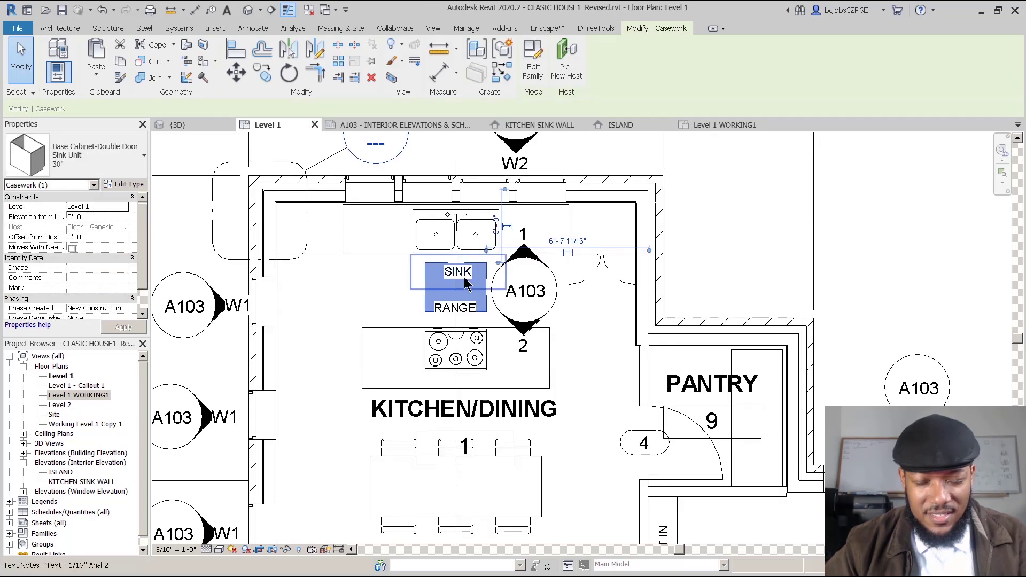
{"action": "key", "text": "m"}
{"action": "key", "text": "v"}
{"action": "left_click", "coordinate": [386, 279]}
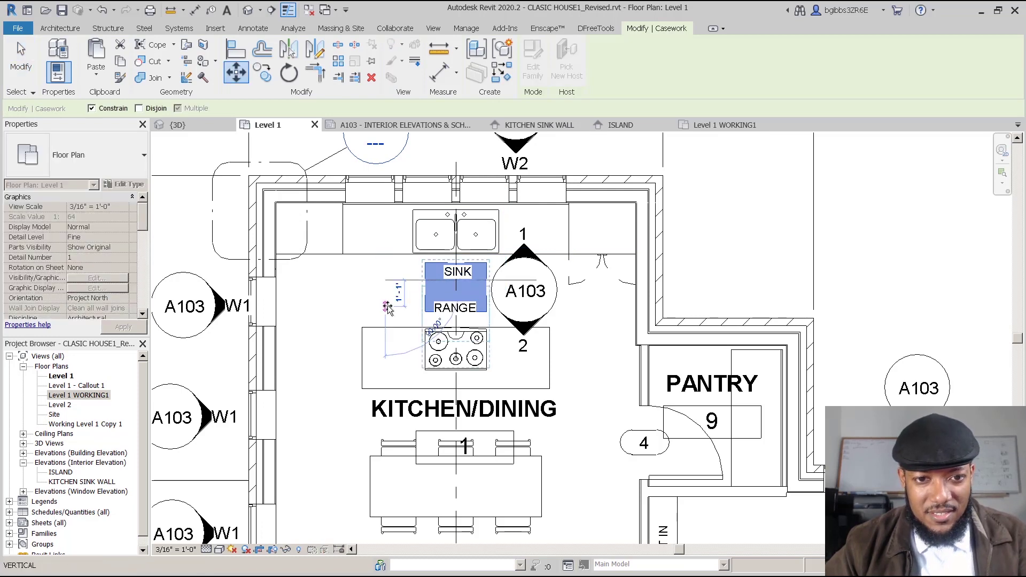
{"action": "left_click", "coordinate": [386, 313]}
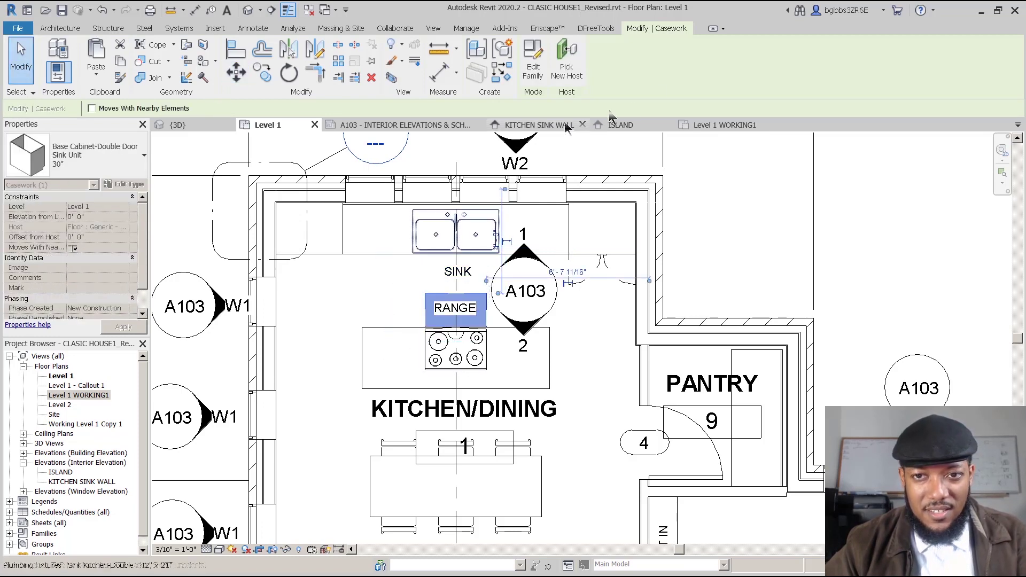
{"action": "key", "text": "Escape"}
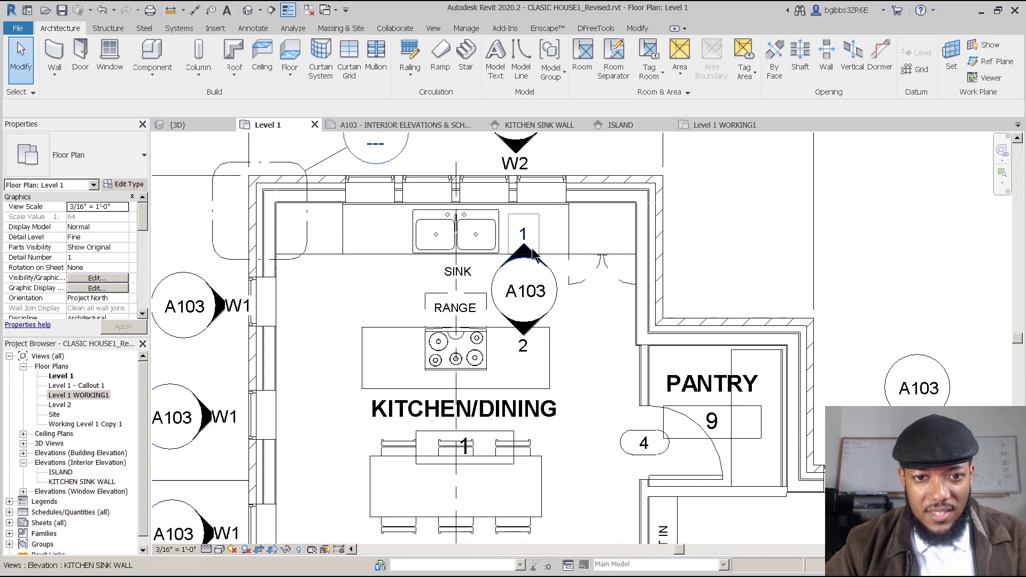
Step: Extend the left end of the KITCHEN SINK WALL elevation line slightly past the kitchen wall's inner face in the Level 1 plan
{"action": "left_click", "coordinate": [532, 253]}
{"action": "left_click_drag", "start_coordinate": [273, 275], "coordinate": [273, 275]}
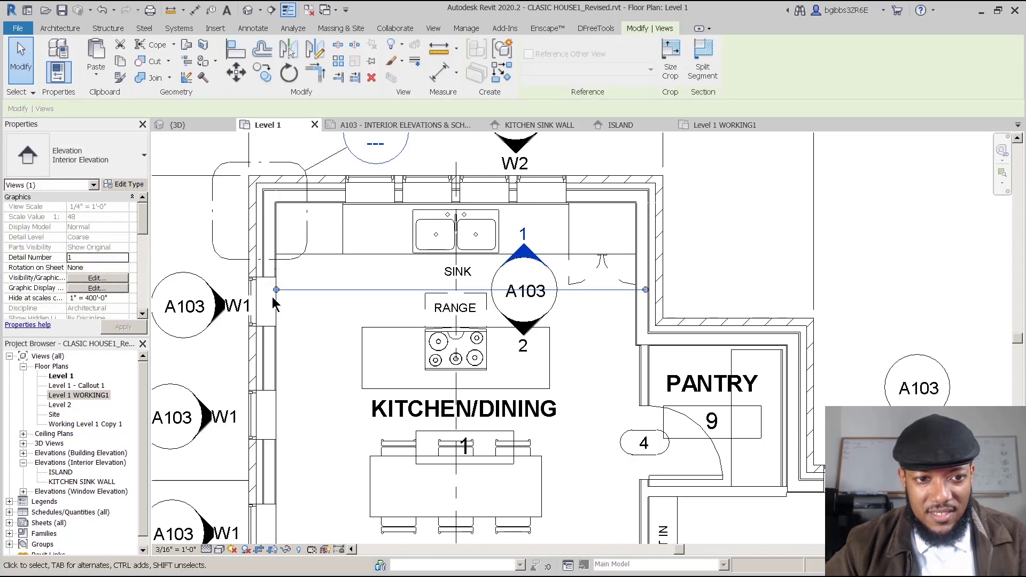
{"action": "left_click", "coordinate": [524, 248]}
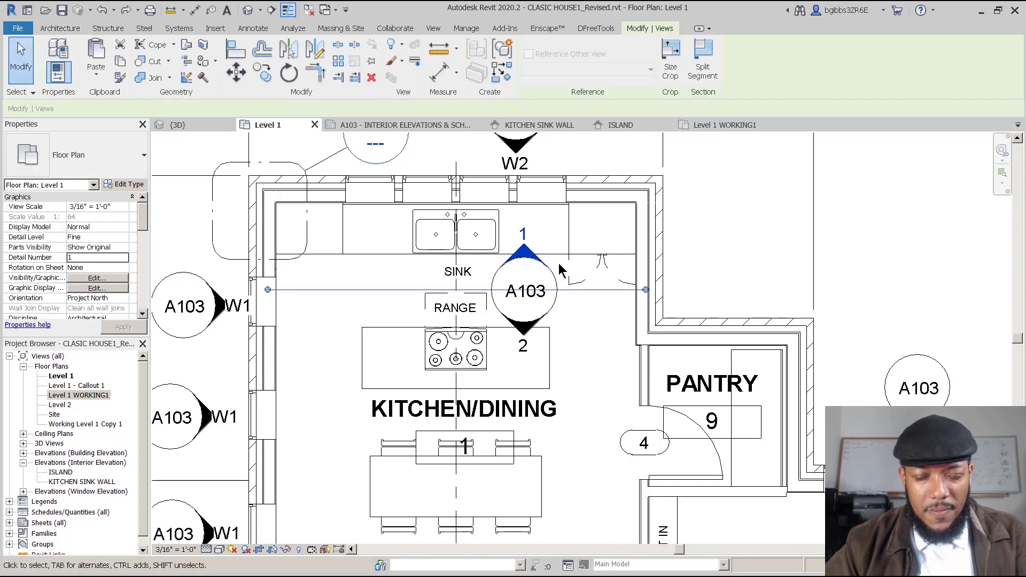
Step: Delete the 30" vanity cabinet beneath the kitchen sink in the Level 1 plan
{"action": "left_click", "coordinate": [486, 263]}
{"action": "scroll", "coordinate": [483, 263], "scroll_direction": "up", "scroll_amount": 2}
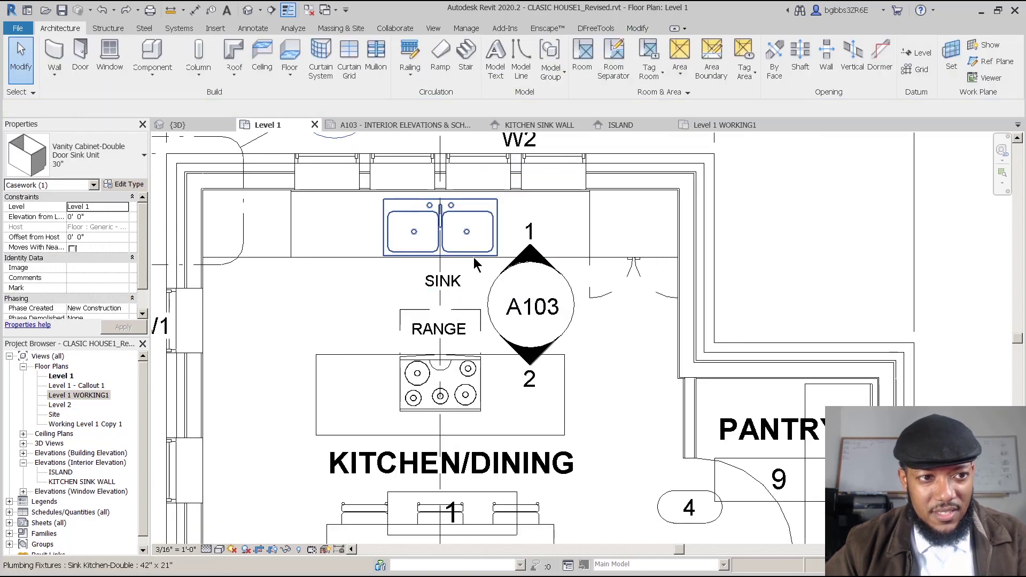
{"action": "key", "text": "Escape"}
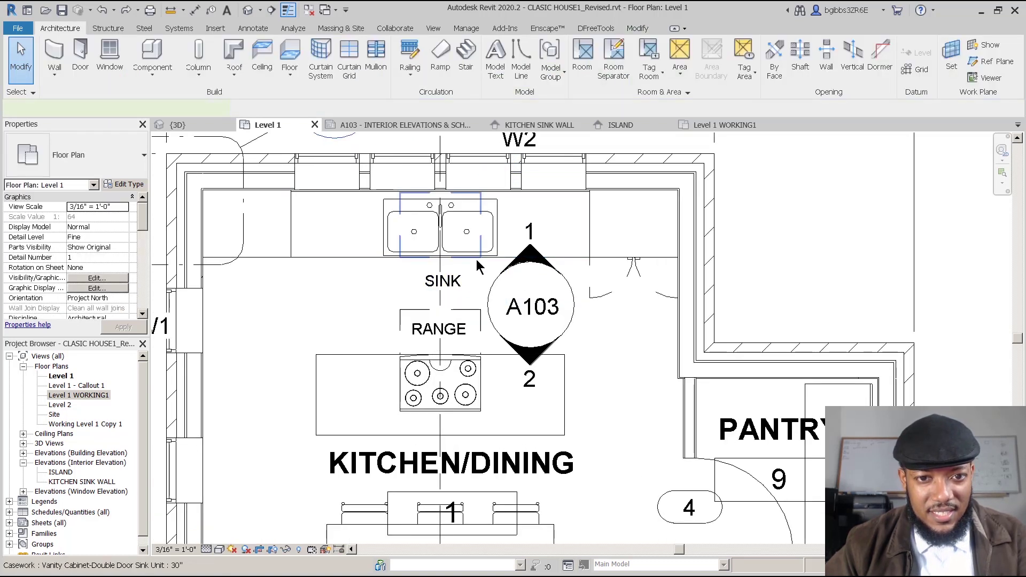
{"action": "left_click", "coordinate": [479, 267]}
{"action": "key", "text": "Escape"}
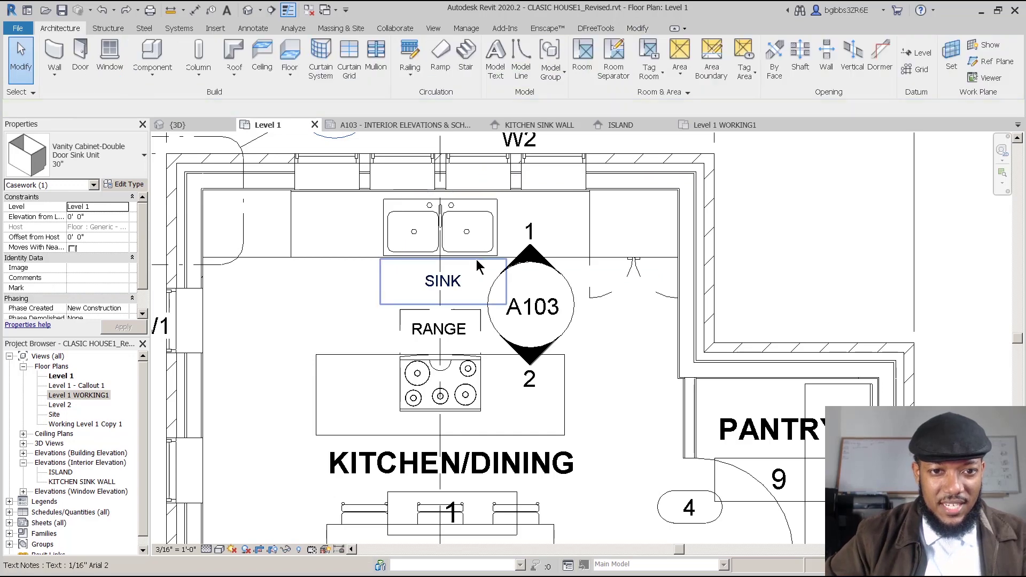
Step: Close the Level 1 plan and switch to the Level 1 WORKING1 floor plan
{"action": "left_click", "coordinate": [425, 316]}
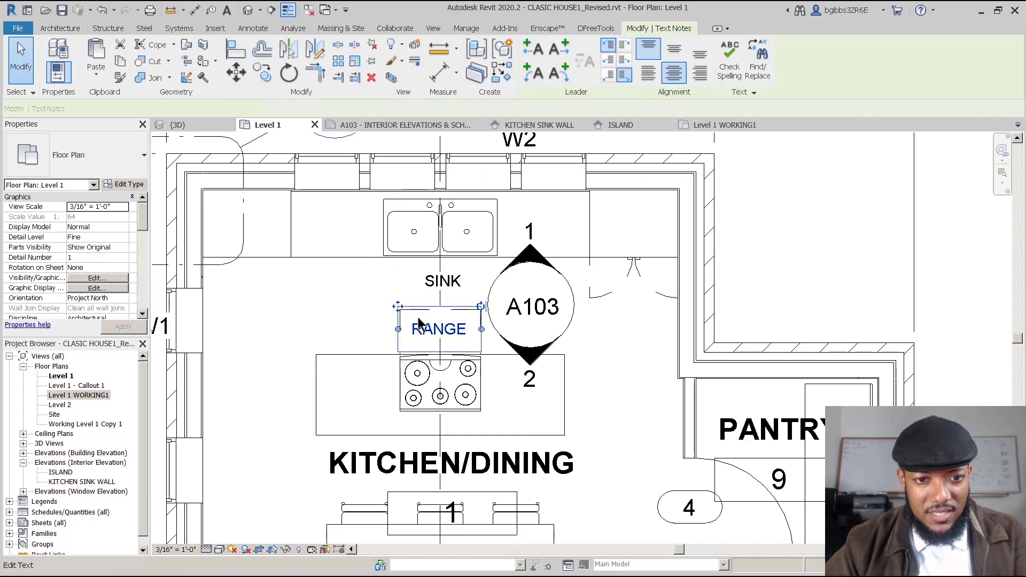
{"action": "key", "text": "Escape"}
{"action": "scroll", "coordinate": [404, 310], "scroll_direction": "up", "scroll_amount": 2}
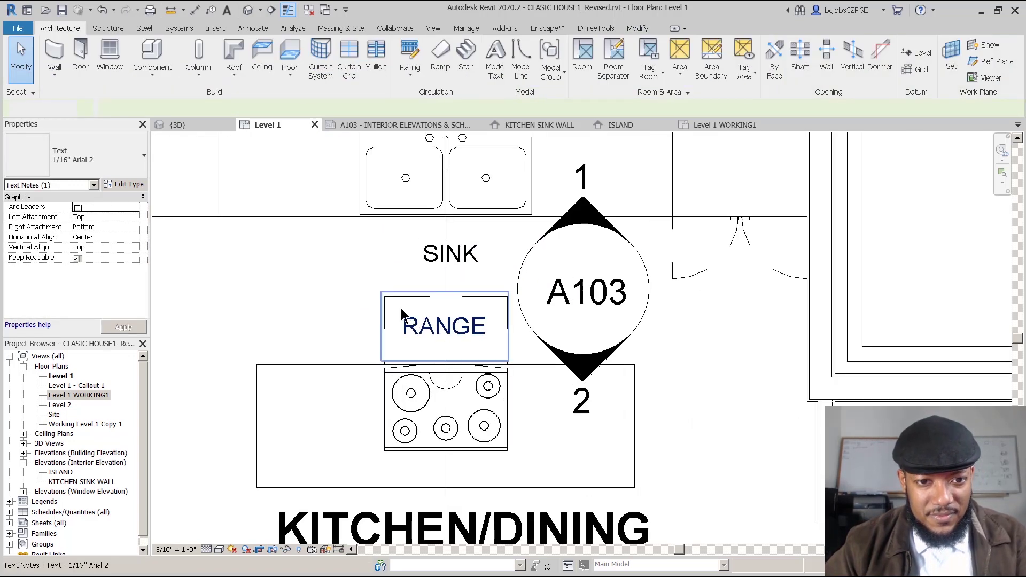
{"action": "scroll", "coordinate": [418, 319], "scroll_direction": "down", "scroll_amount": 2}
{"action": "left_click", "coordinate": [430, 320]}
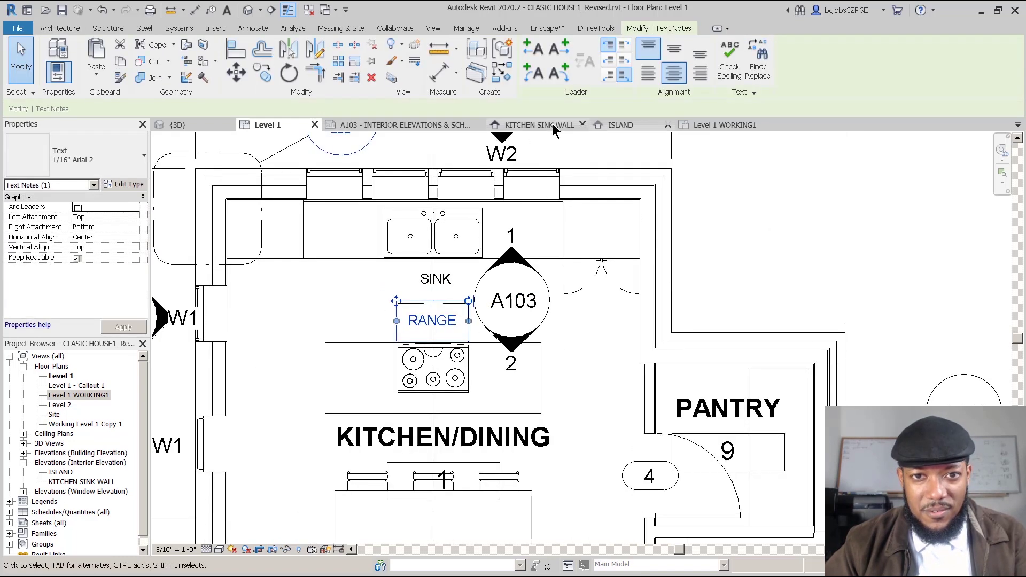
{"action": "left_click", "coordinate": [314, 124]}
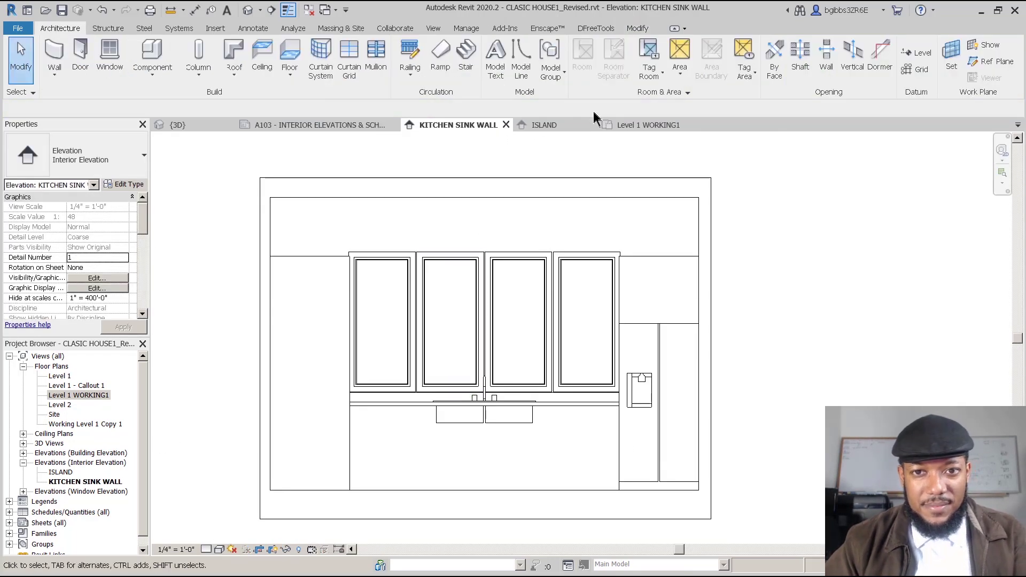
{"action": "left_click", "coordinate": [659, 125]}
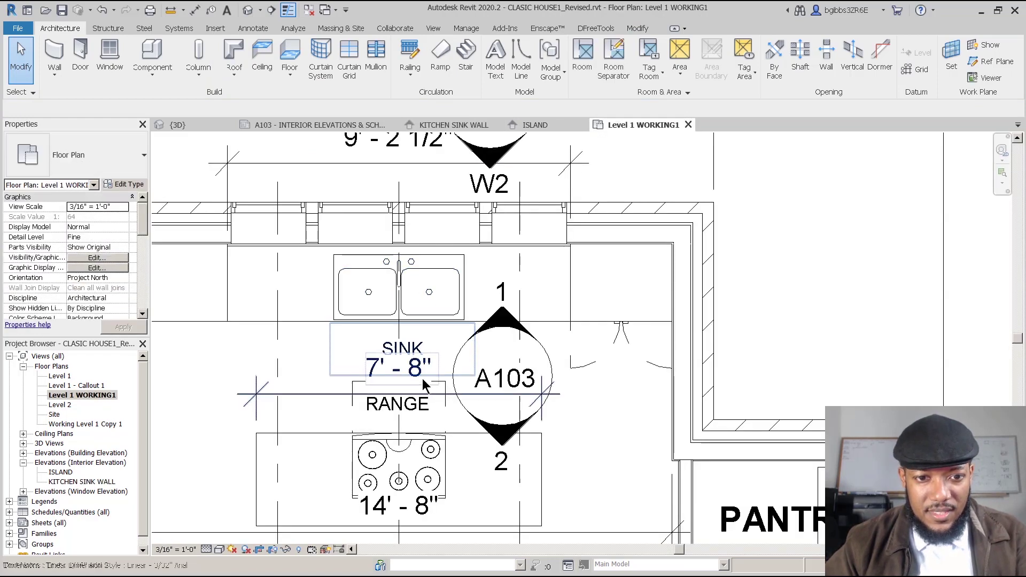
Step: Move the SINK text note out of the kitchen, beyond the exterior wall above the pantry
{"action": "left_click_drag", "start_coordinate": [568, 288], "coordinate": [813, 213]}
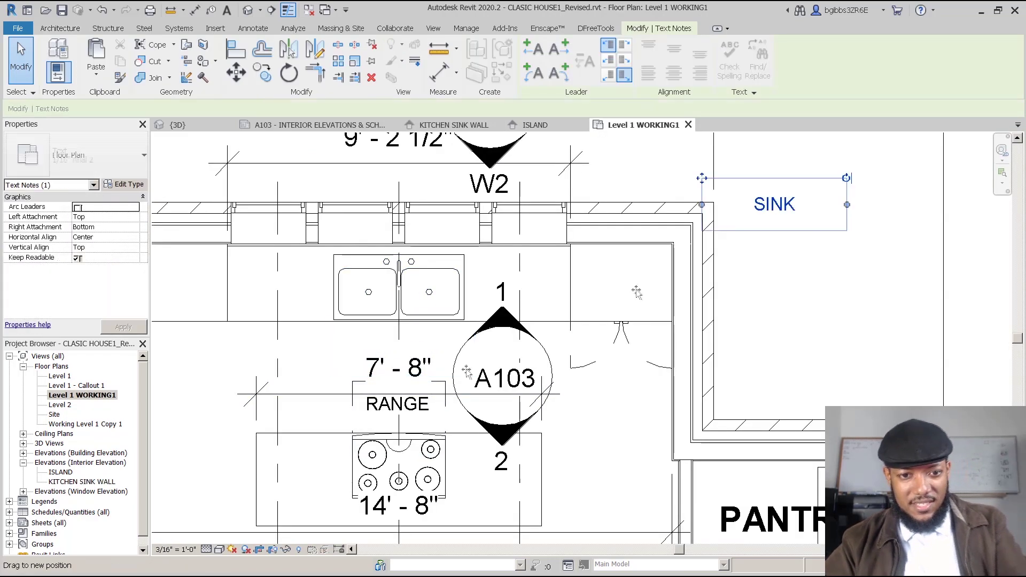
{"action": "left_click", "coordinate": [442, 387]}
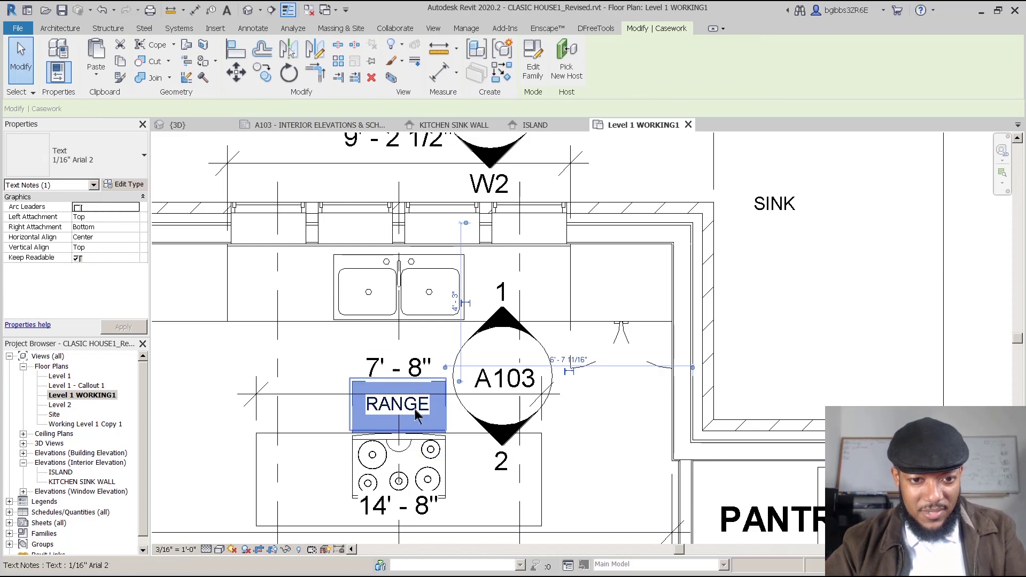
{"action": "left_click", "coordinate": [307, 373]}
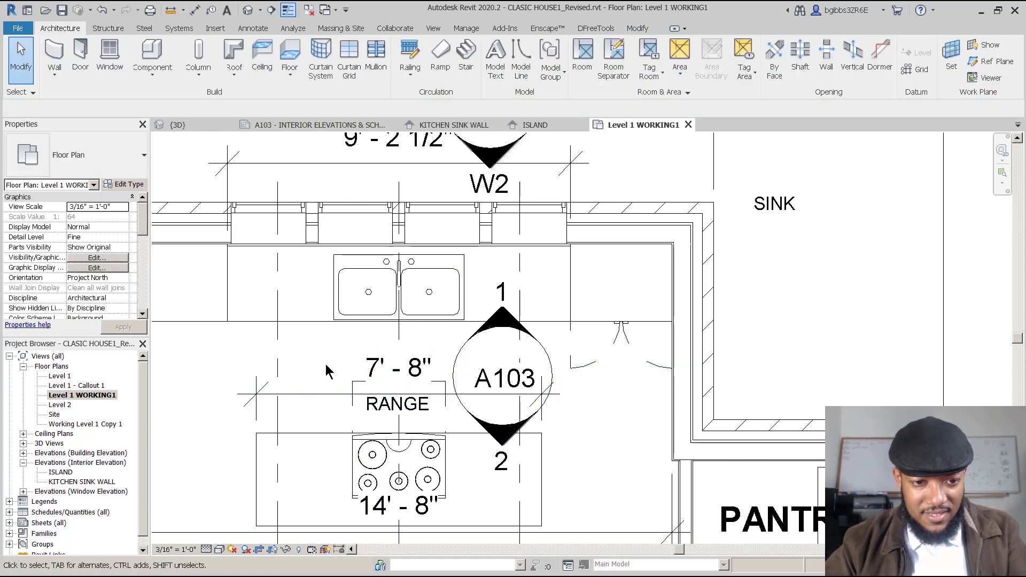
Step: Move the 7' - 8" dimension down onto the island and delete the RANGE text note covering the base cabinet
{"action": "middle_click_drag", "start_coordinate": [330, 365], "coordinate": [418, 227]}
{"action": "left_click_drag", "start_coordinate": [412, 241], "coordinate": [411, 312]}
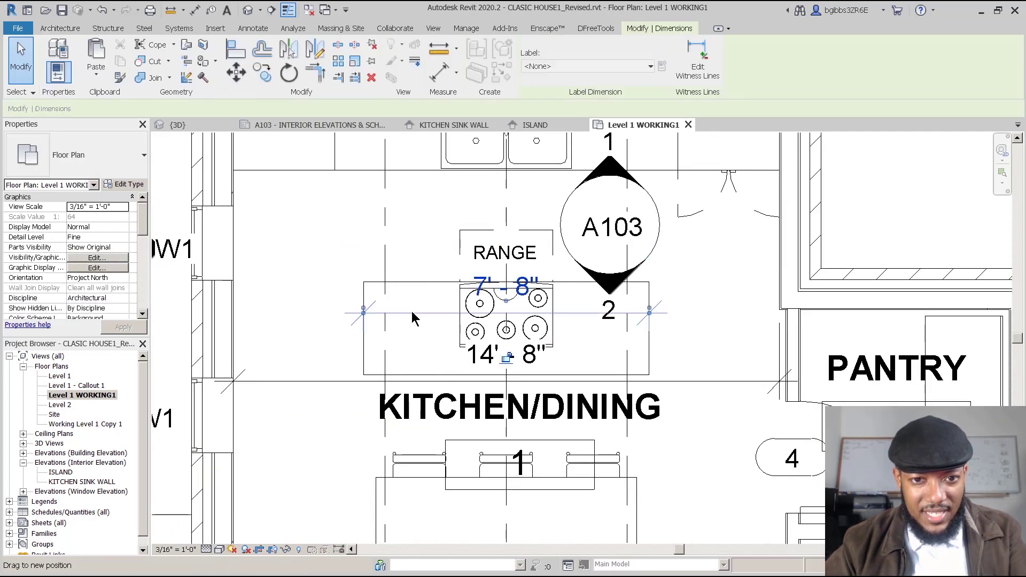
{"action": "left_click", "coordinate": [479, 198]}
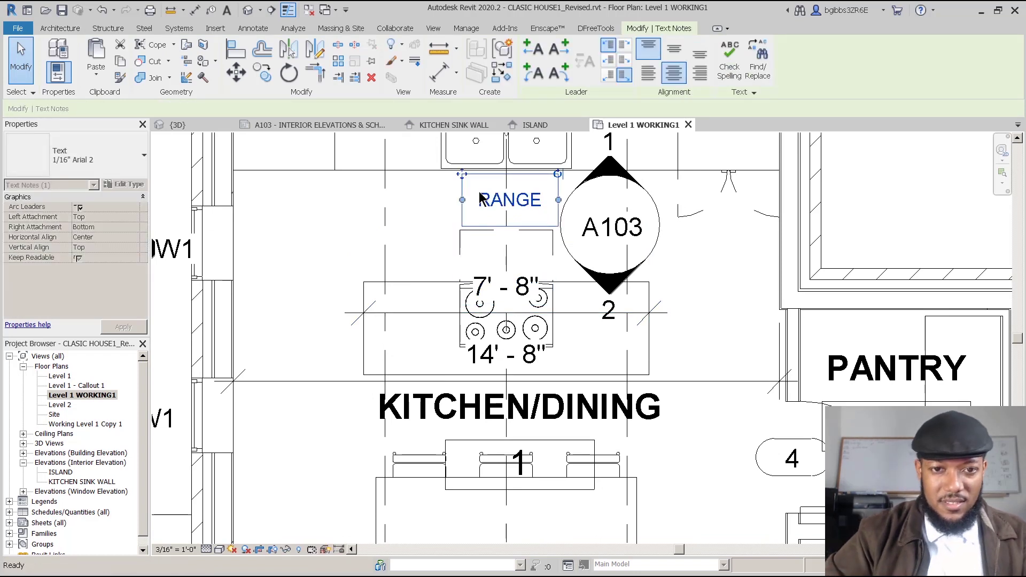
{"action": "key", "text": "Escape"}
Step: Align the back of the base cabinet with the back edge of the counter behind the sink
{"action": "middle_click_drag", "start_coordinate": [477, 331], "coordinate": [477, 336]}
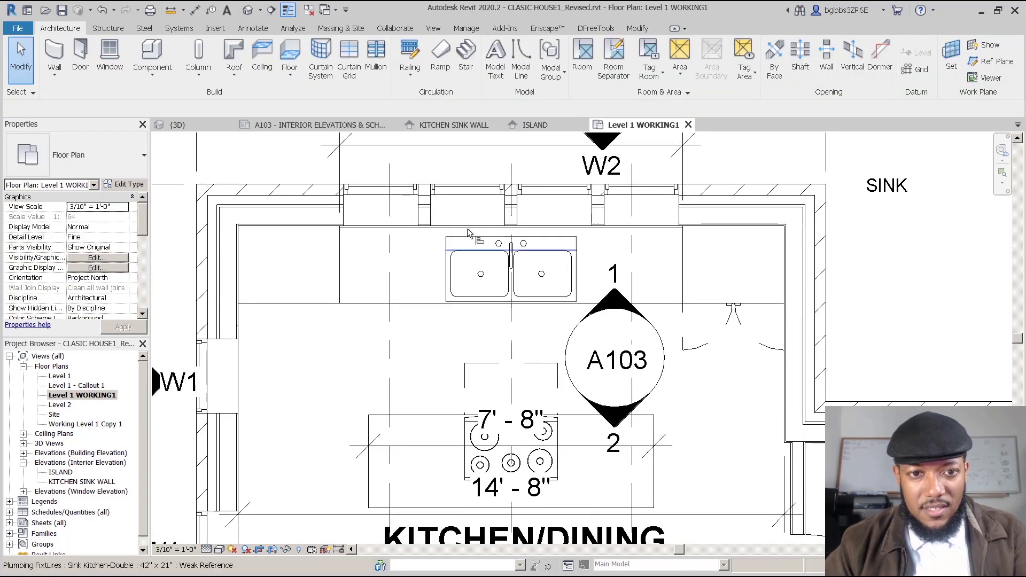
{"action": "key", "text": "l"}
{"action": "left_click", "coordinate": [479, 363]}
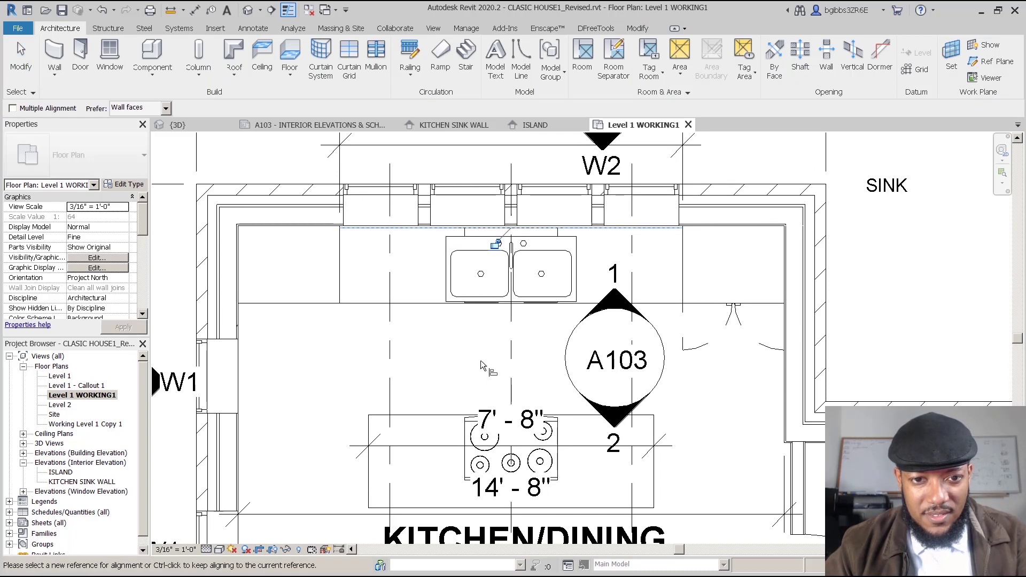
{"action": "key", "text": "Escape"}
{"action": "key", "text": "Escape"}
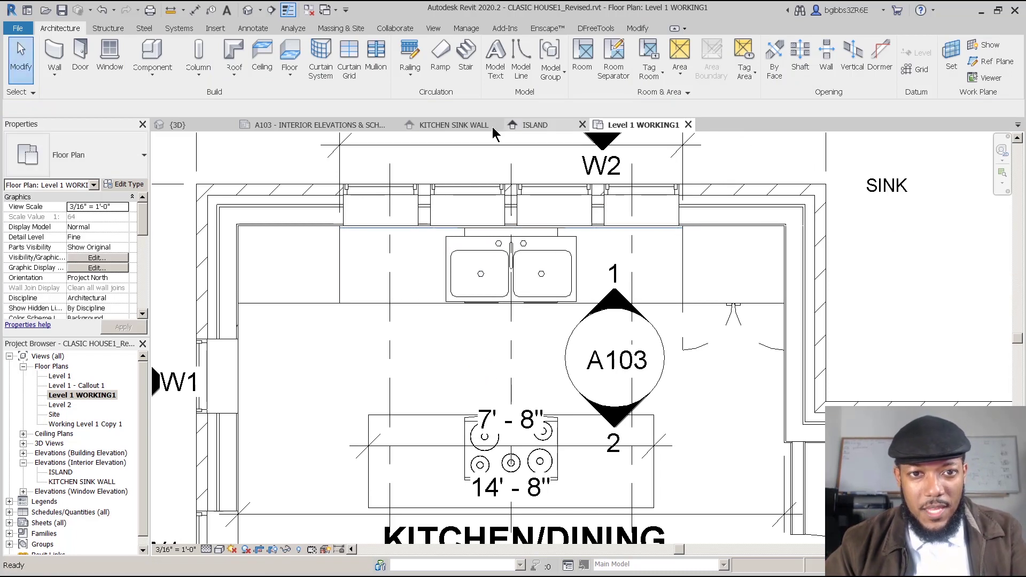
Step: Inspect the base cabinet in the KITCHEN SINK WALL elevation and measure the sink's width in the Level 1 WORKING1 plan
{"action": "left_click", "coordinate": [438, 126]}
{"action": "scroll", "coordinate": [502, 481], "scroll_direction": "up", "scroll_amount": 2}
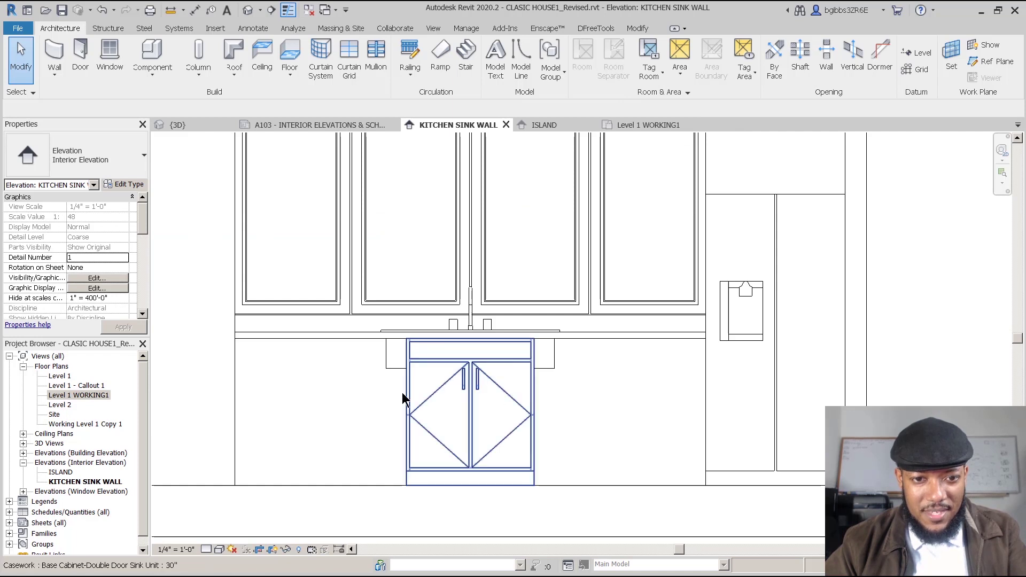
{"action": "left_click", "coordinate": [481, 382]}
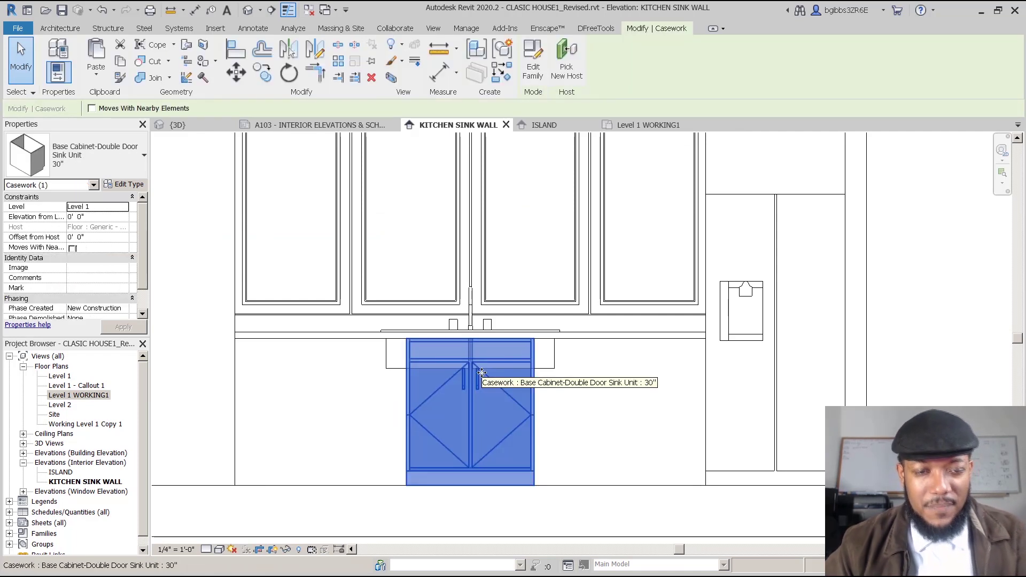
{"action": "left_click", "coordinate": [636, 125]}
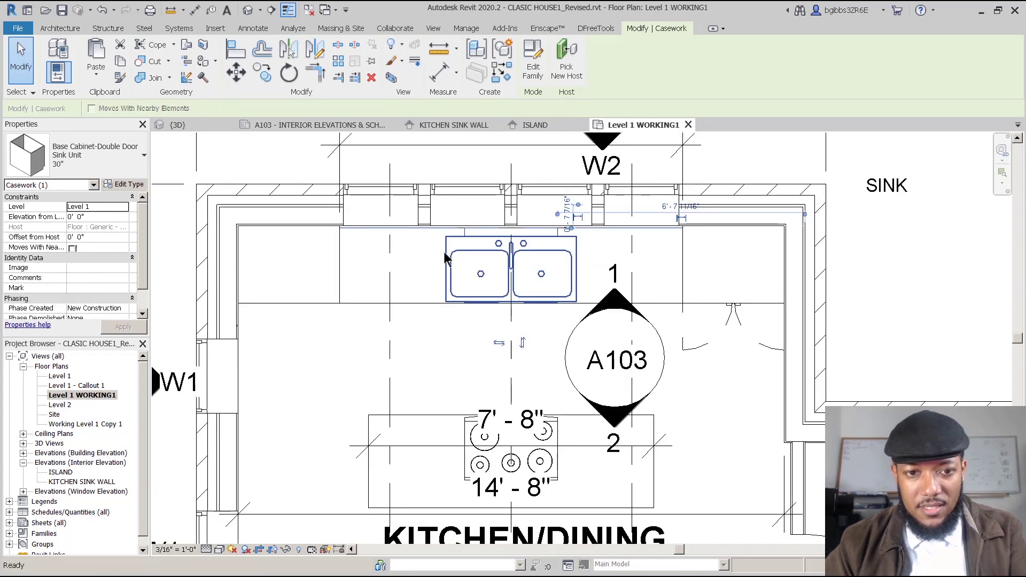
{"action": "left_click", "coordinate": [446, 271]}
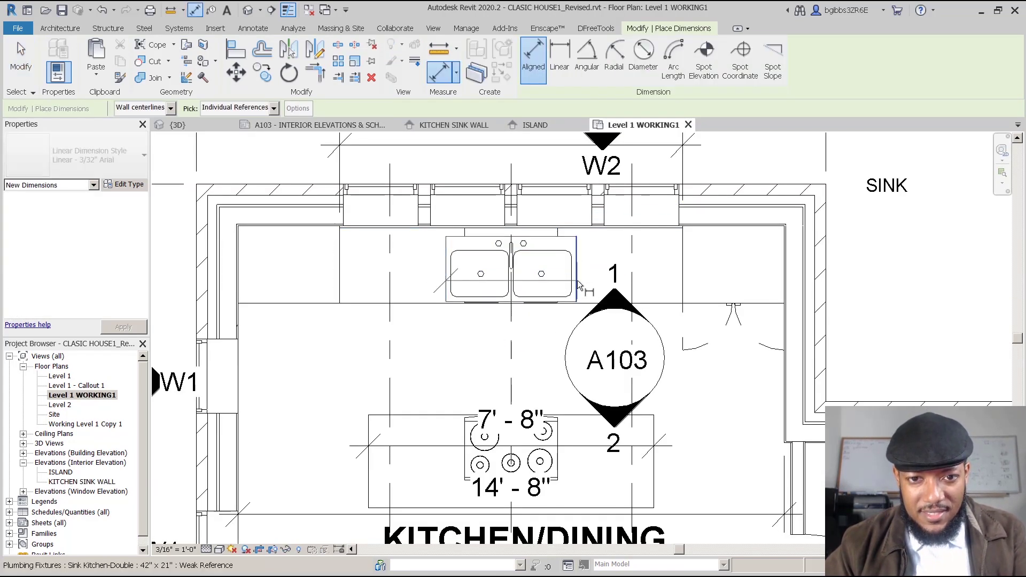
{"action": "left_click", "coordinate": [577, 282]}
{"action": "key", "text": "Escape"}
{"action": "key", "text": "Escape"}
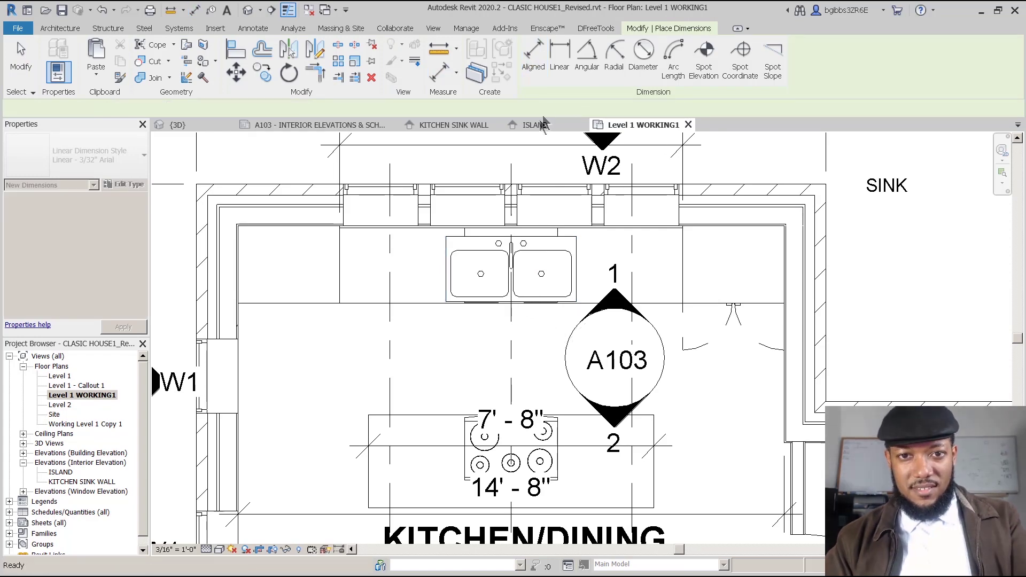
Step: Change the base cabinet beneath the sink to the 42" type from the KITCHEN SINK WALL elevation
{"action": "left_click", "coordinate": [436, 124]}
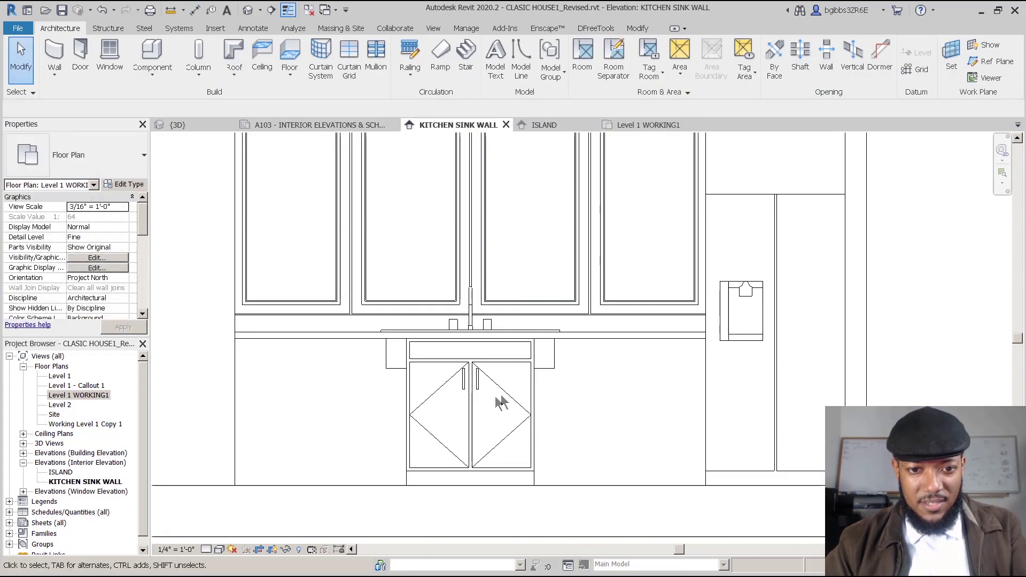
{"action": "left_click", "coordinate": [481, 369]}
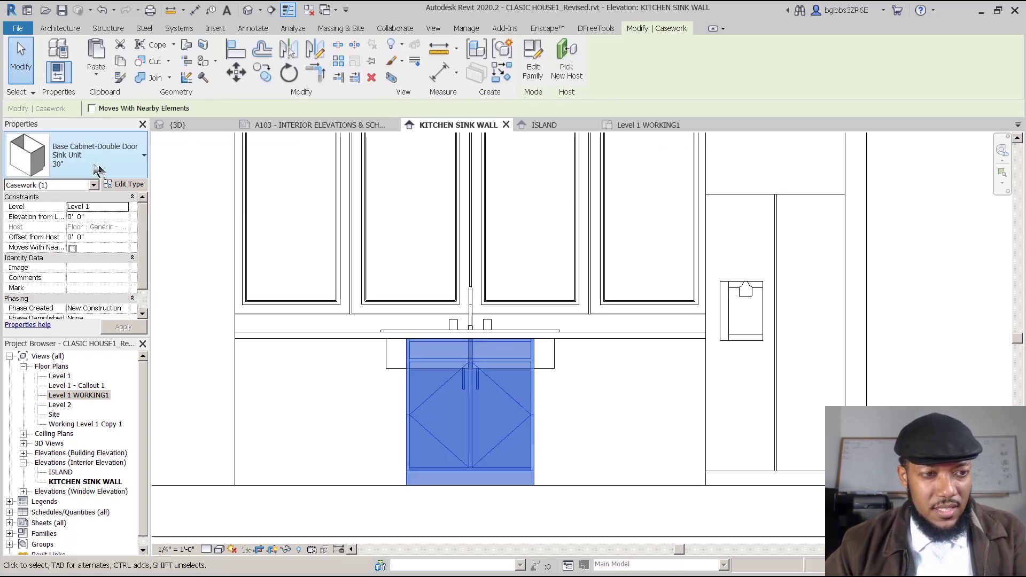
{"action": "left_click", "coordinate": [144, 158]}
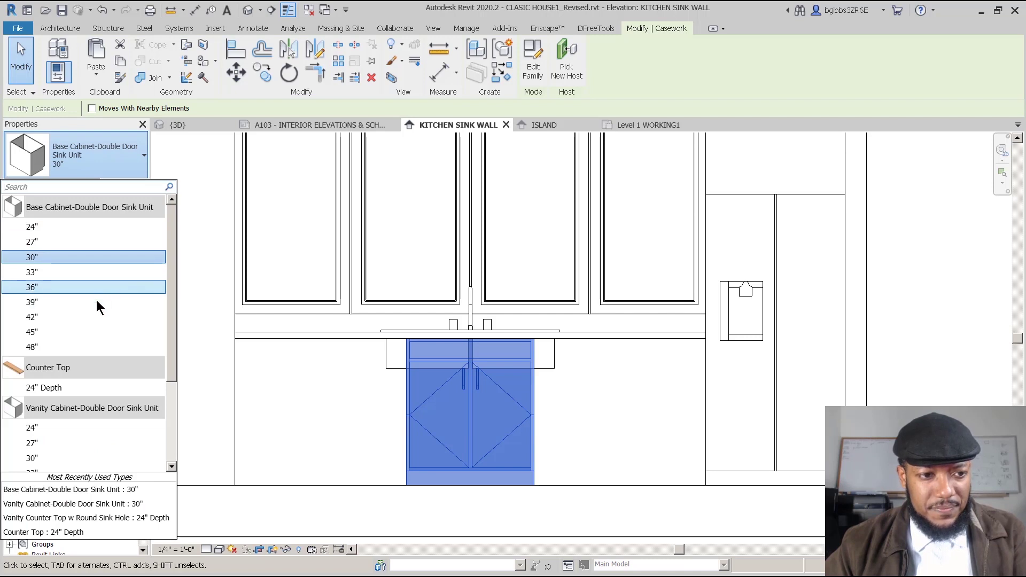
{"action": "left_click", "coordinate": [114, 315]}
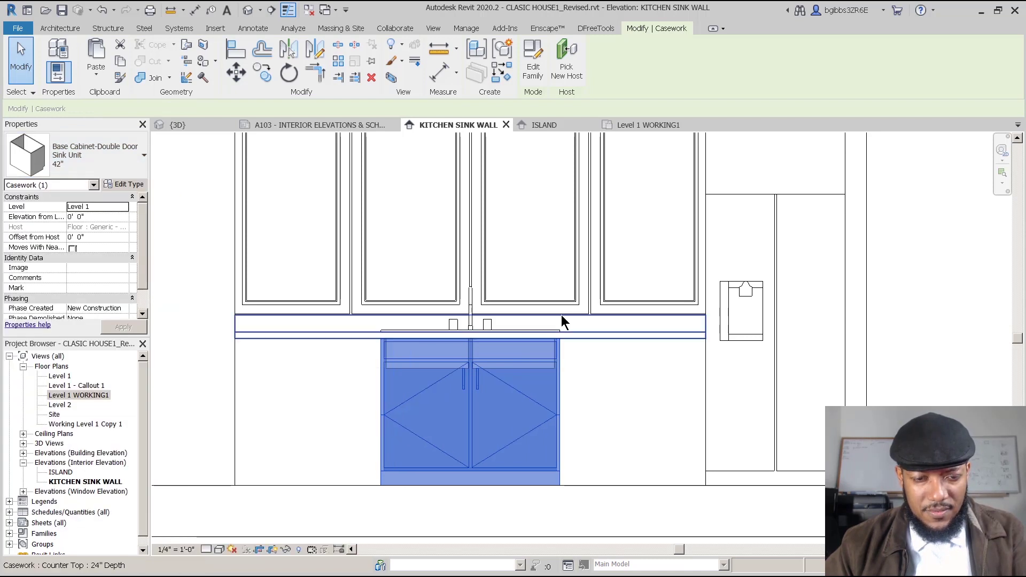
{"action": "key", "text": "Escape"}
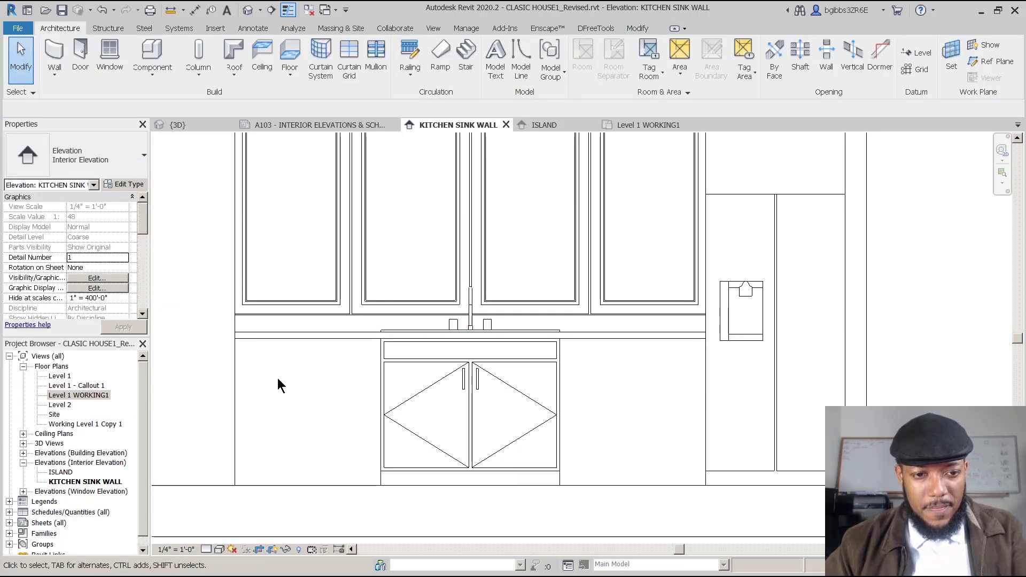
Step: Measure the open space between the sink cabinet's left side and the left end of the counter in elevation
{"action": "middle_click_drag", "start_coordinate": [277, 377], "coordinate": [337, 349]}
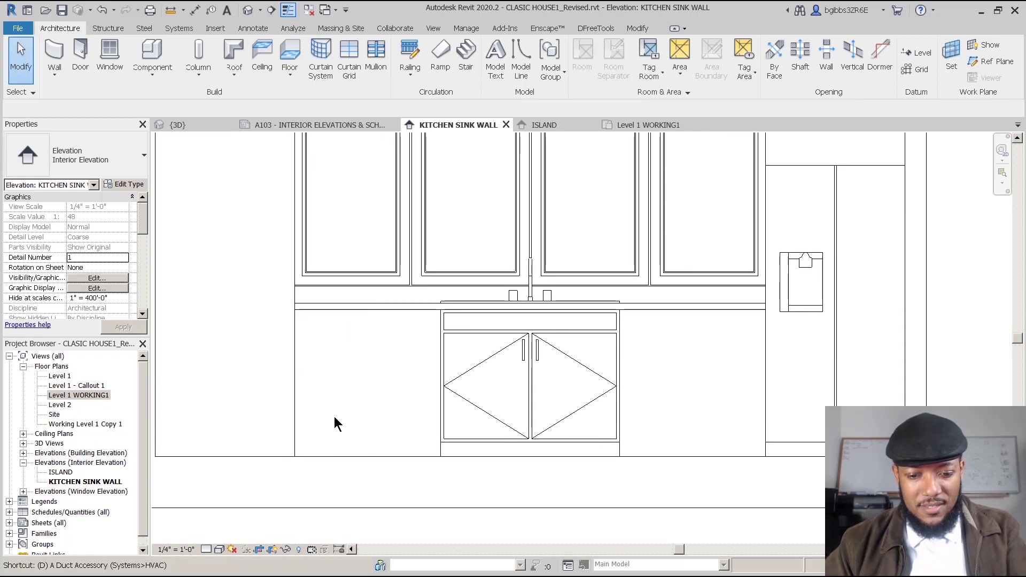
{"action": "key", "text": "d"}
{"action": "key", "text": "i"}
{"action": "left_click", "coordinate": [441, 409]}
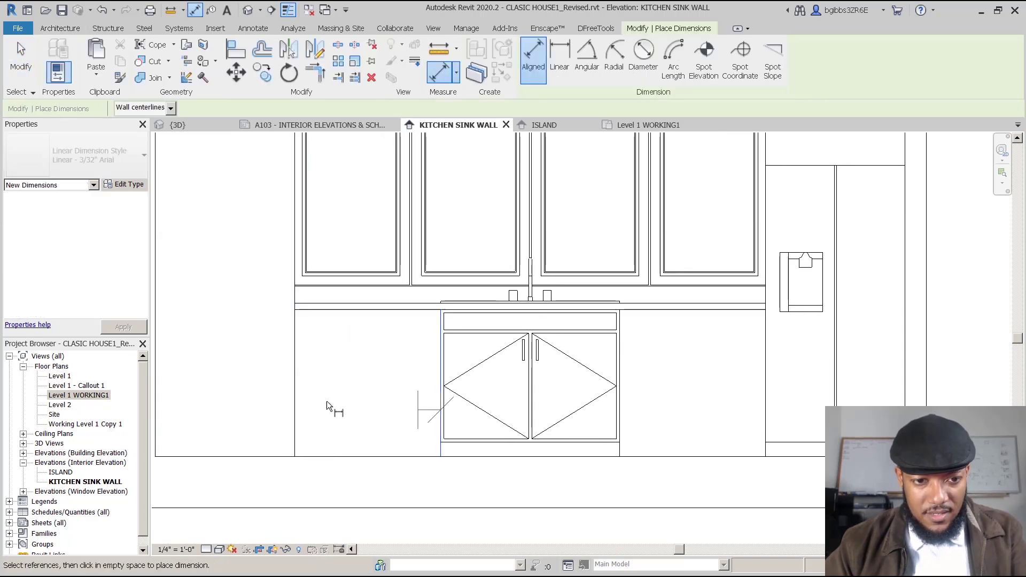
{"action": "left_click", "coordinate": [296, 409]}
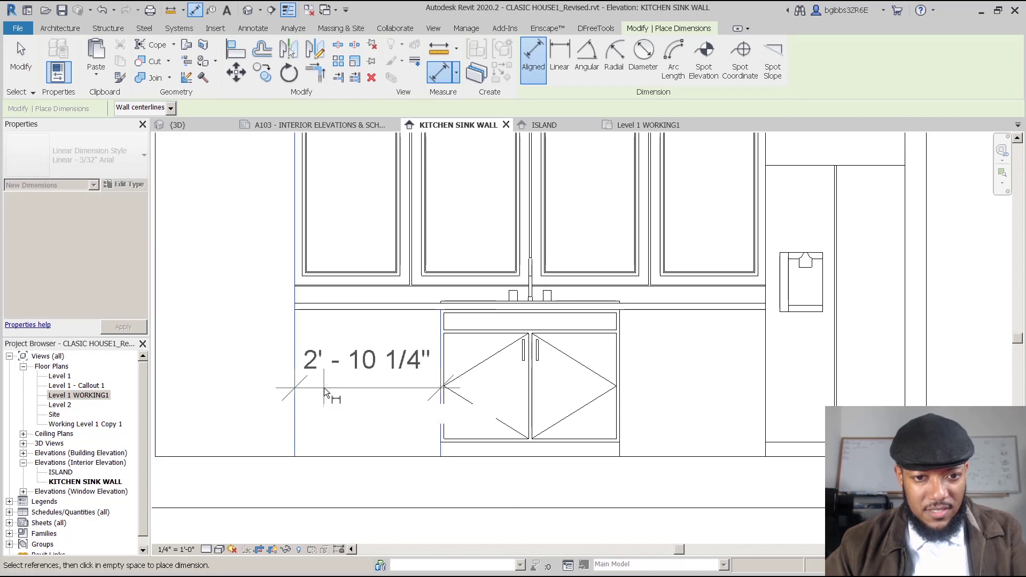
{"action": "key", "text": "Escape"}
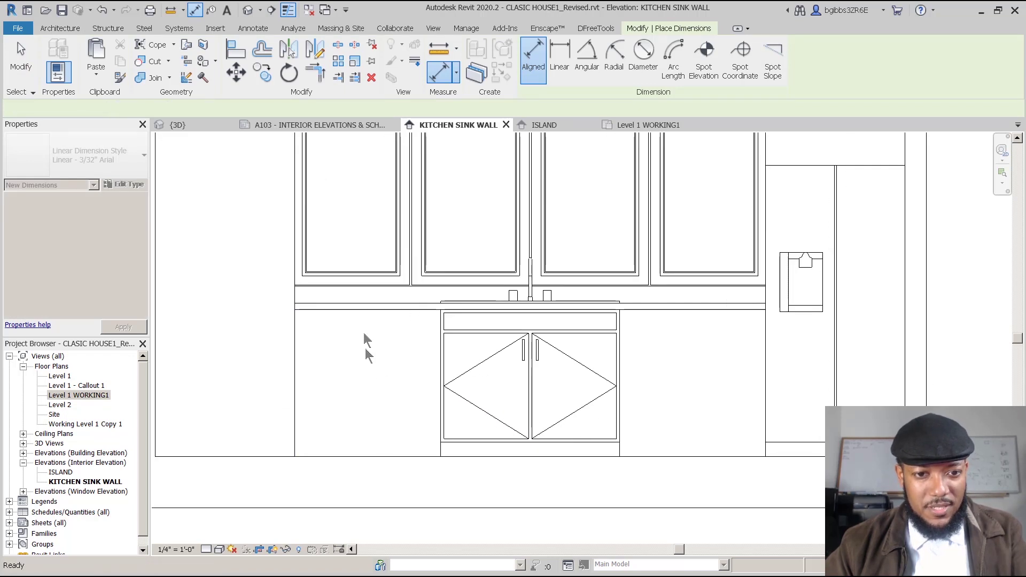
{"action": "key", "text": "Escape"}
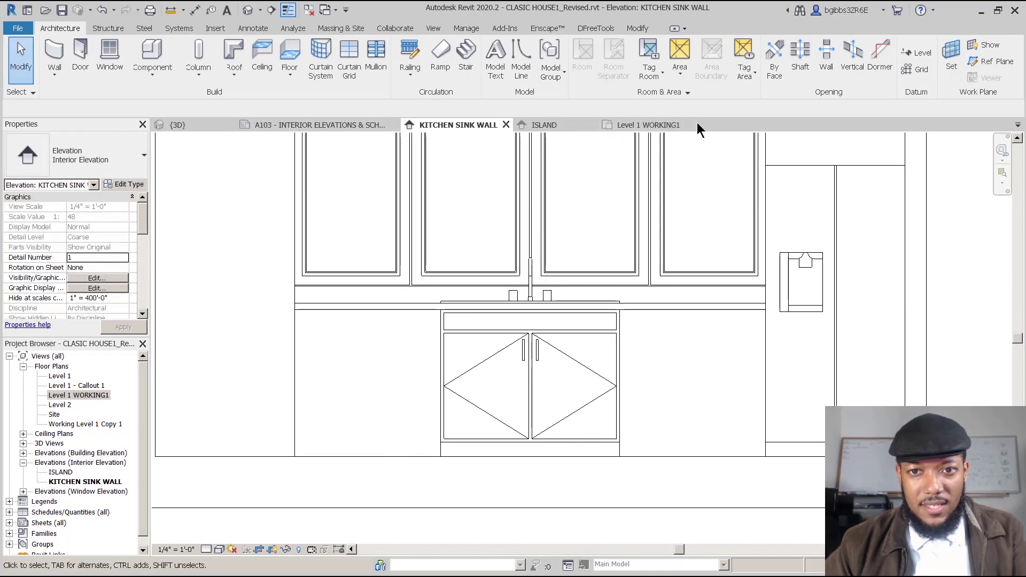
Step: From the Level 1 WORKING1 plan, browse the base cabinet family files to compare the available cabinet types
{"action": "left_click", "coordinate": [668, 124]}
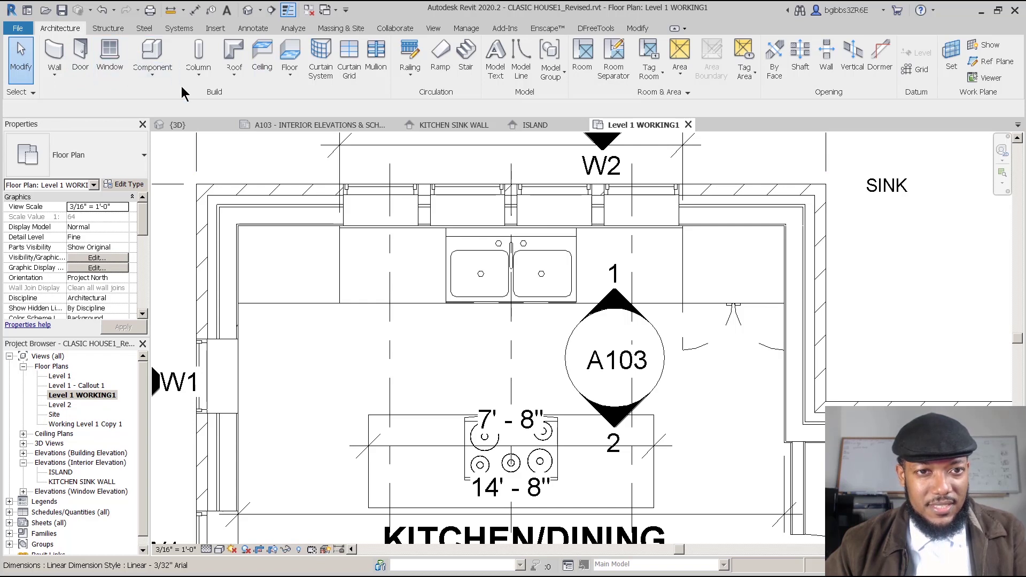
{"action": "key", "text": "m"}
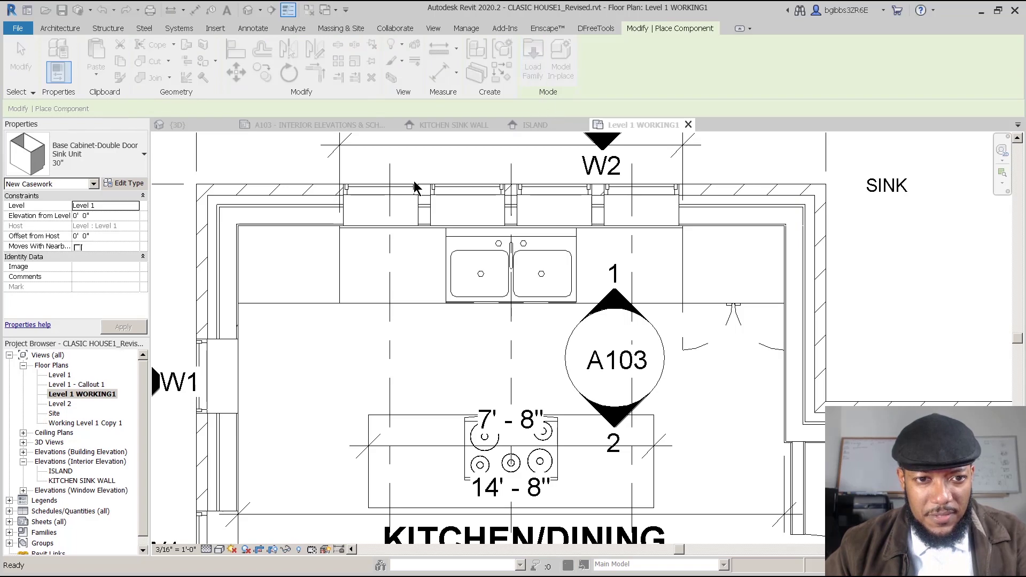
{"action": "left_click", "coordinate": [532, 150]}
{"action": "left_click", "coordinate": [558, 197]}
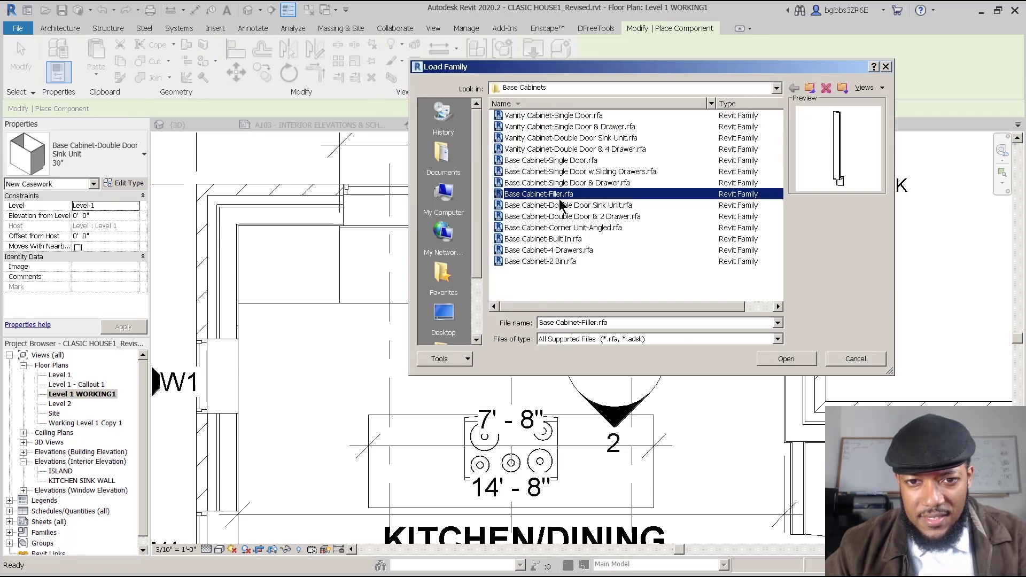
{"action": "key", "text": "Down"}
{"action": "key", "text": "Down"}
{"action": "key", "text": "Down"}
{"action": "key", "text": "Down"}
{"action": "key", "text": "Down"}
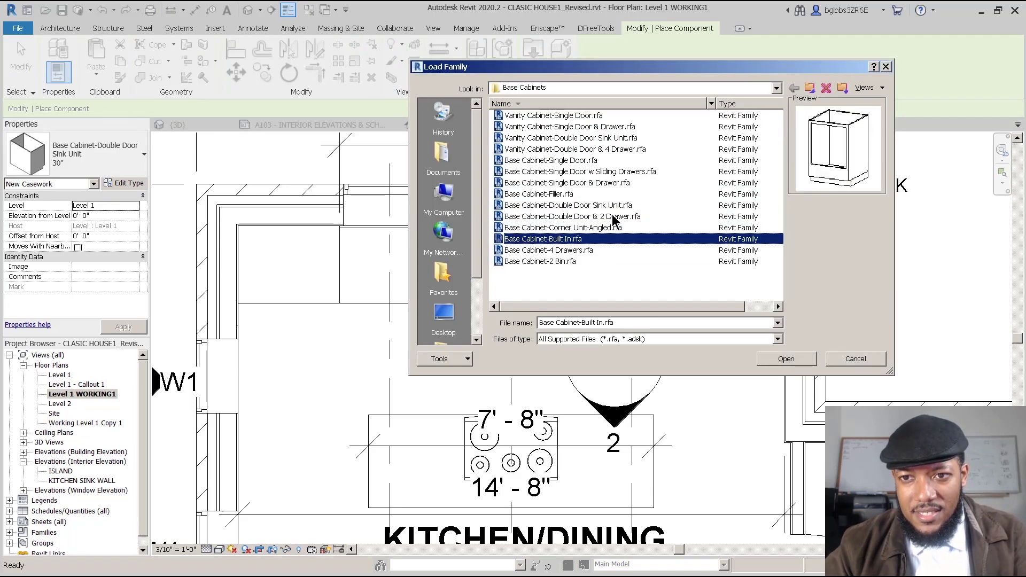
{"action": "key", "text": "Down"}
{"action": "key", "text": "Up"}
{"action": "key", "text": "Up"}
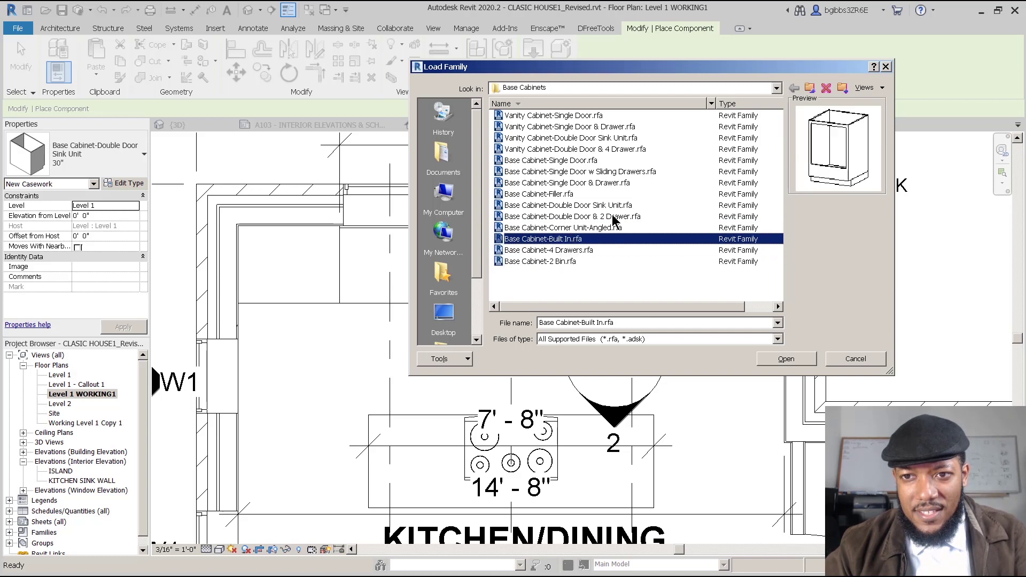
Step: Load the Base Cabinet-Single Door & Drawer family into the project
{"action": "left_click", "coordinate": [566, 197]}
{"action": "left_click", "coordinate": [568, 173]}
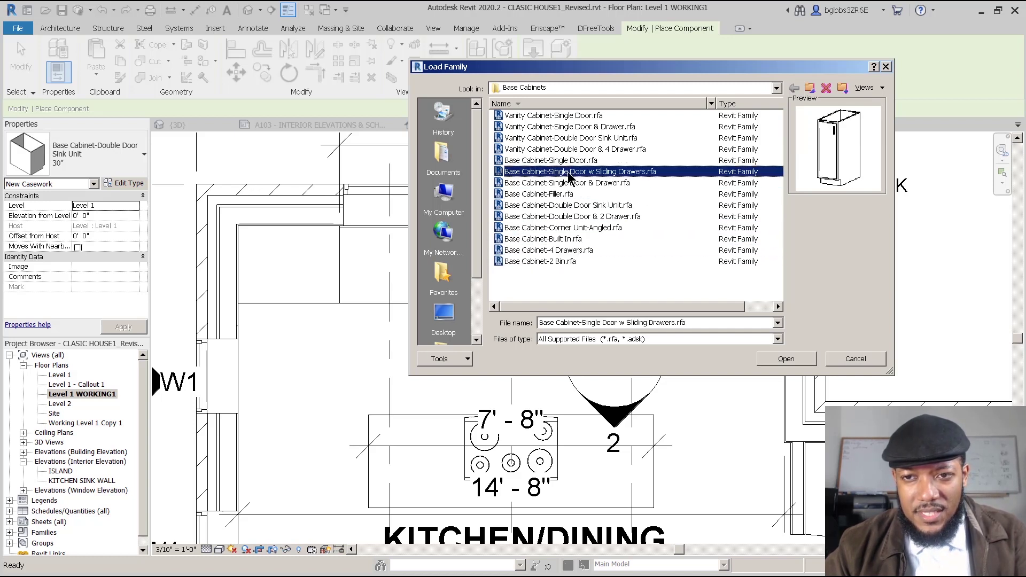
{"action": "left_click", "coordinate": [583, 183]}
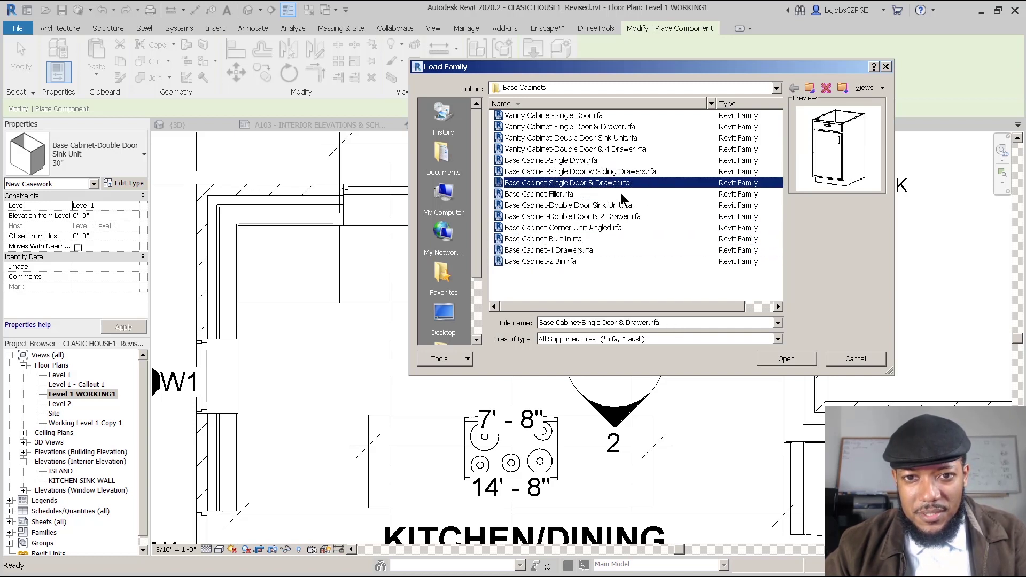
{"action": "left_click", "coordinate": [797, 357]}
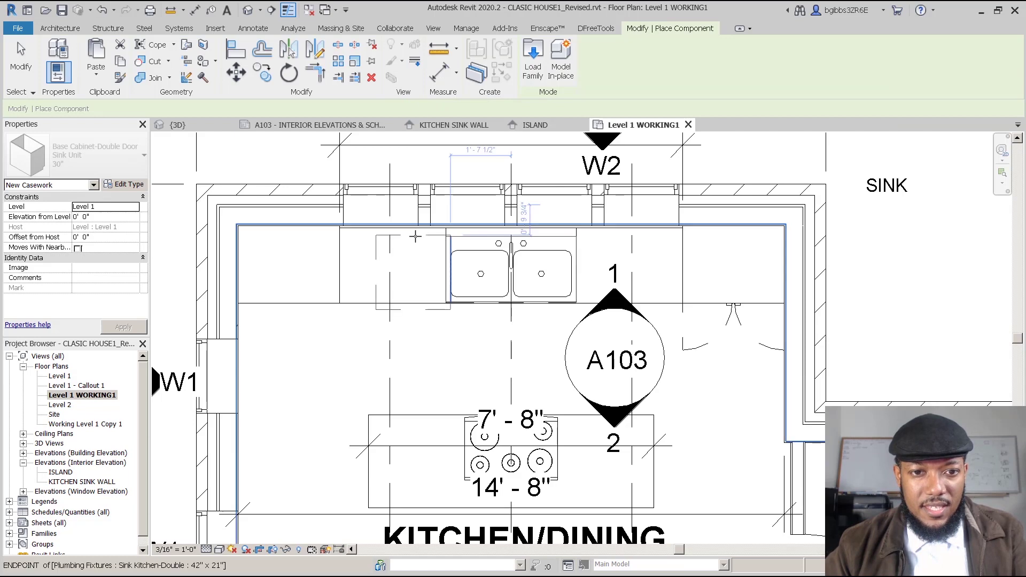
Step: Place a 24" single door and drawer base cabinet under the counter on the left side of the sink
{"action": "scroll", "coordinate": [410, 225], "scroll_direction": "up", "scroll_amount": 3}
{"action": "left_click", "coordinate": [409, 222]}
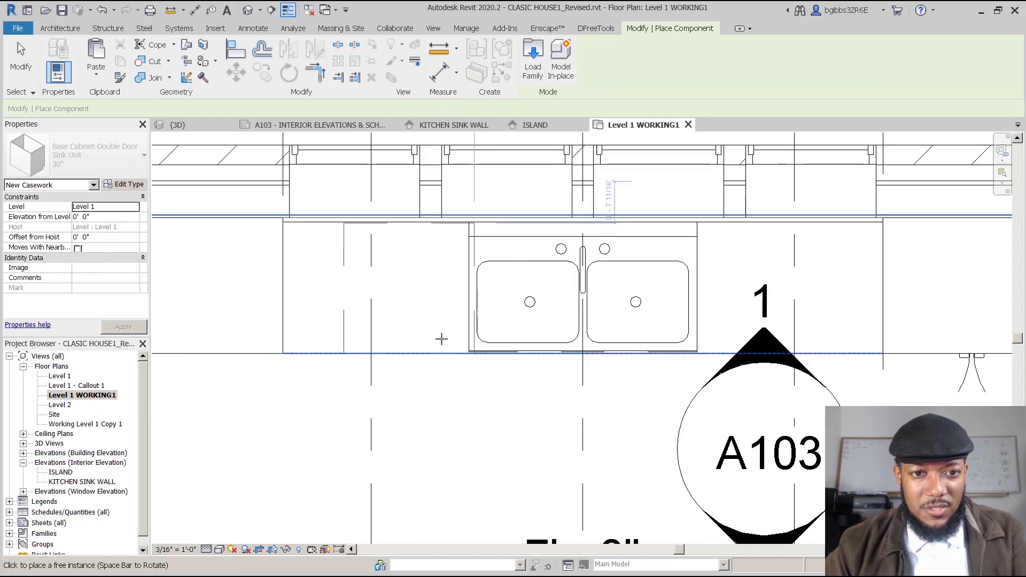
{"action": "key", "text": "Escape"}
{"action": "key", "text": "Escape"}
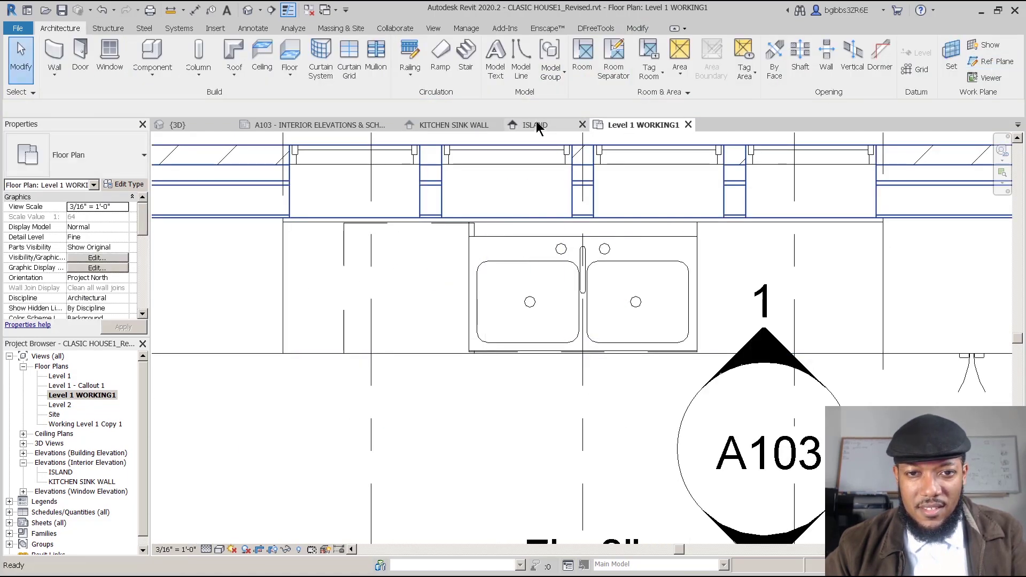
Step: In the KITCHEN SINK WALL elevation, move the 24" cabinet left so it clears the sink cabinet
{"action": "left_click", "coordinate": [536, 124]}
{"action": "left_click", "coordinate": [452, 125]}
{"action": "scroll", "coordinate": [386, 338], "scroll_direction": "up", "scroll_amount": 2}
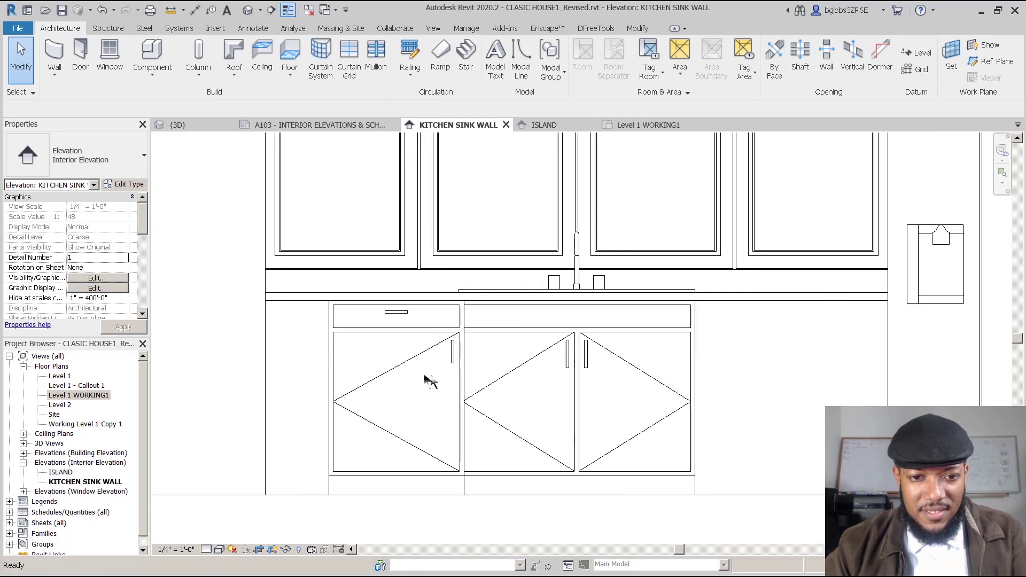
{"action": "left_click", "coordinate": [463, 374]}
{"action": "key", "text": "m"}
{"action": "key", "text": "v"}
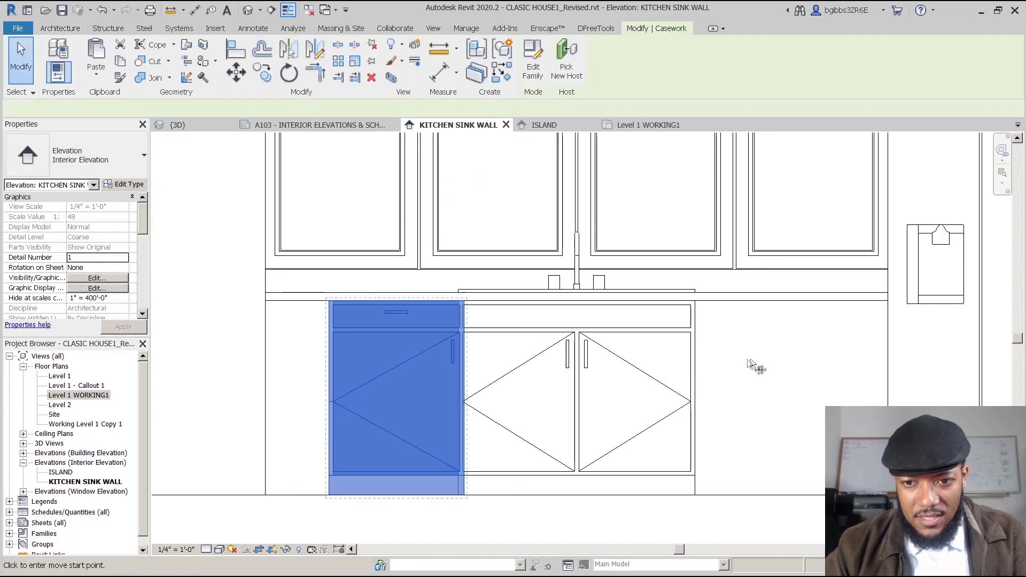
{"action": "left_click", "coordinate": [754, 361]}
{"action": "left_click", "coordinate": [721, 360]}
Step: Align the right side of the 24" cabinet with the left side of the sink cabinet
{"action": "key", "text": "Escape"}
{"action": "key", "text": "a"}
{"action": "key", "text": "l"}
{"action": "left_click", "coordinate": [458, 389]}
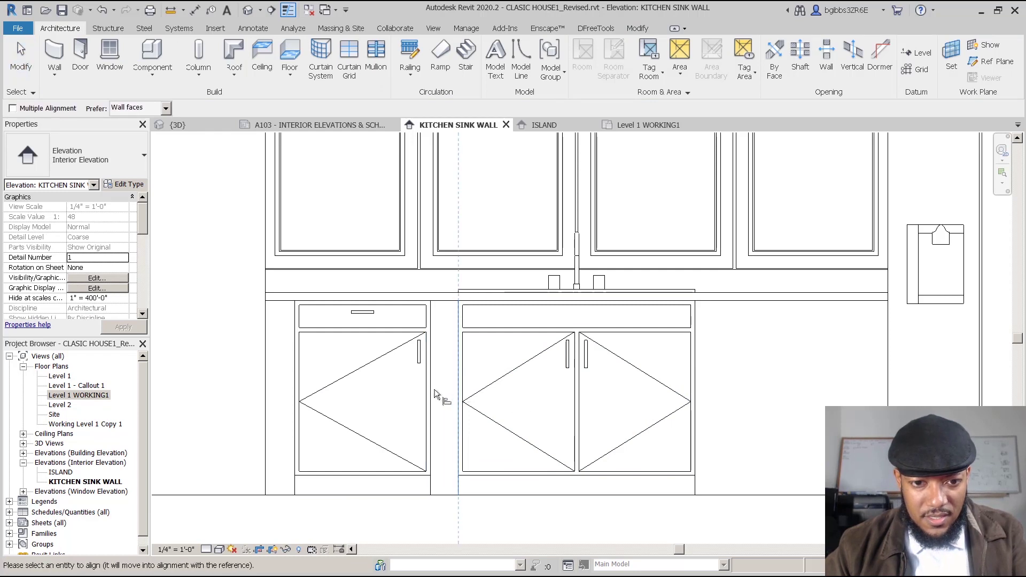
{"action": "left_click", "coordinate": [430, 389]}
{"action": "key", "text": "Escape"}
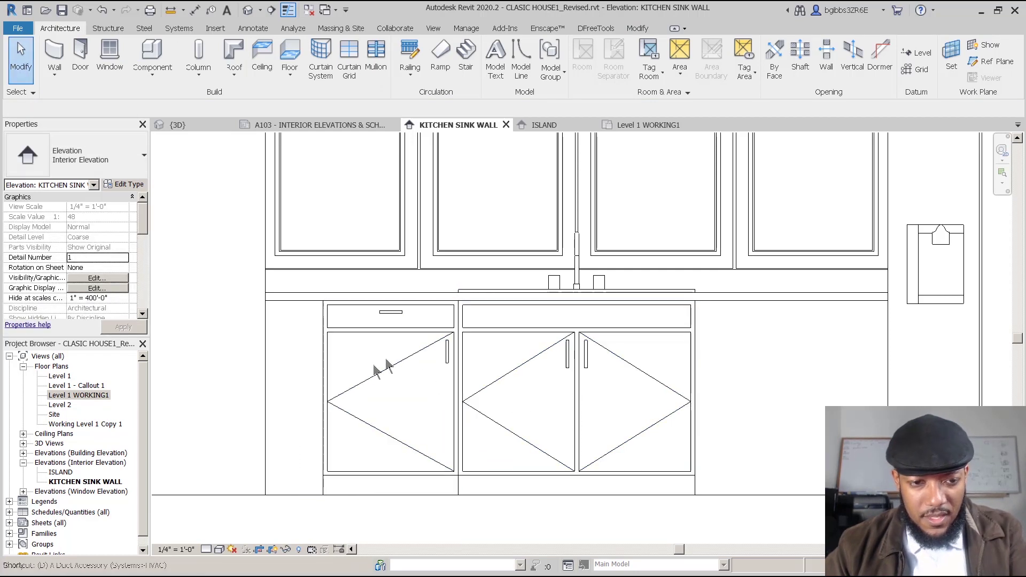
Step: Measure from the left end of the counter to the left side of the sink cabinet
{"action": "key", "text": "d"}
{"action": "key", "text": "i"}
{"action": "left_click", "coordinate": [266, 397]}
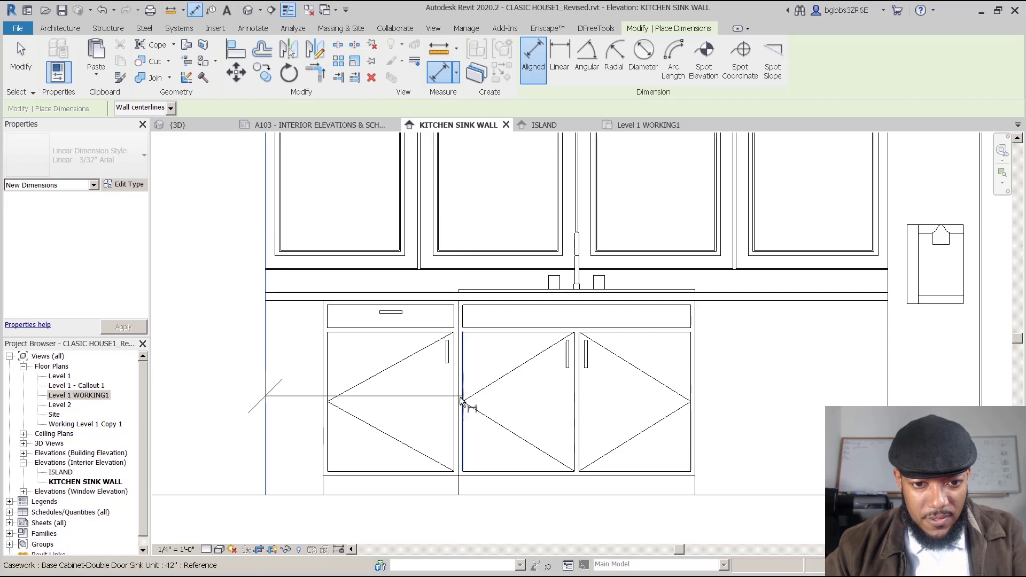
{"action": "left_click", "coordinate": [461, 400]}
{"action": "key", "text": "Escape"}
{"action": "key", "text": "Escape"}
Step: Change the single door and drawer cabinet beside the sink cabinet to the 15" type
{"action": "left_click", "coordinate": [414, 358]}
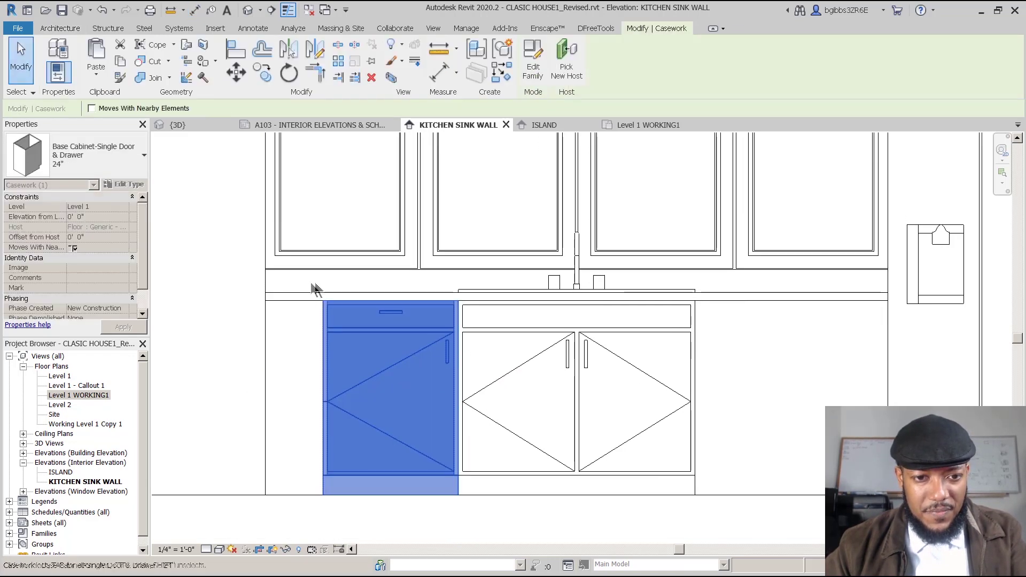
{"action": "scroll", "coordinate": [373, 307], "scroll_direction": "down", "scroll_amount": 1}
{"action": "middle_click_drag", "start_coordinate": [420, 360], "coordinate": [441, 345]}
{"action": "scroll", "coordinate": [419, 357], "scroll_direction": "up", "scroll_amount": 1}
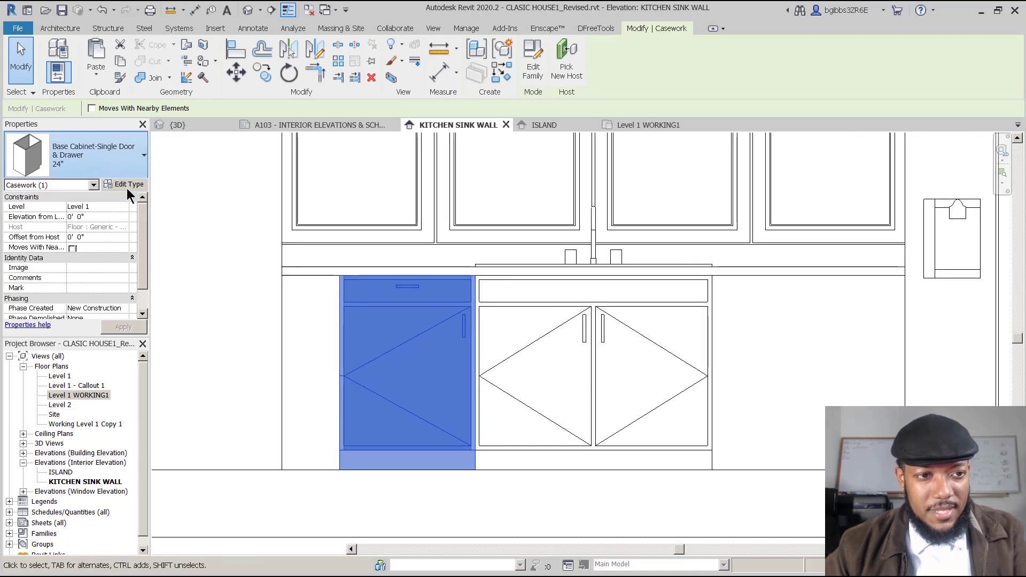
{"action": "left_click", "coordinate": [110, 169]}
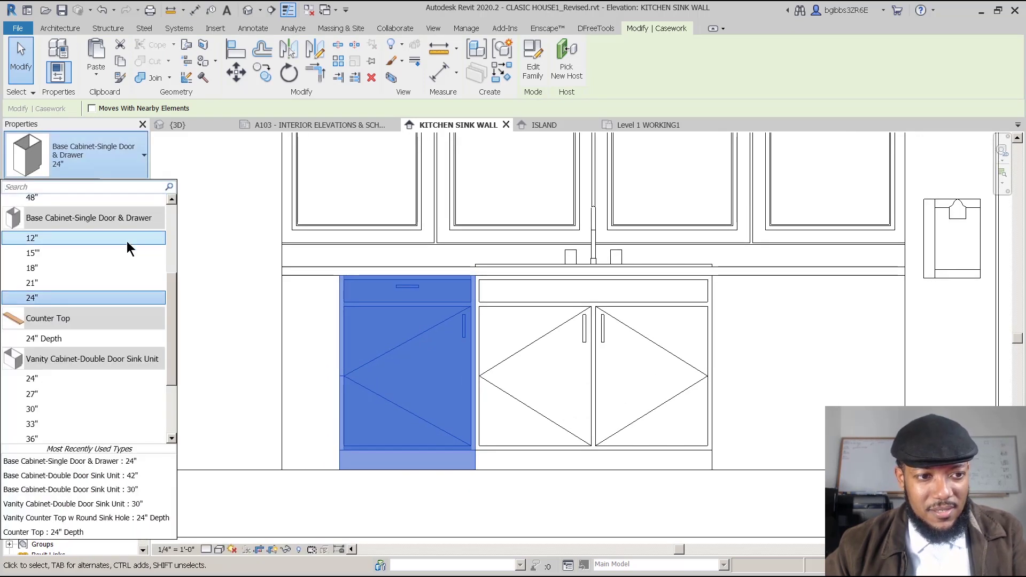
{"action": "left_click", "coordinate": [88, 262]}
{"action": "key", "text": "Escape"}
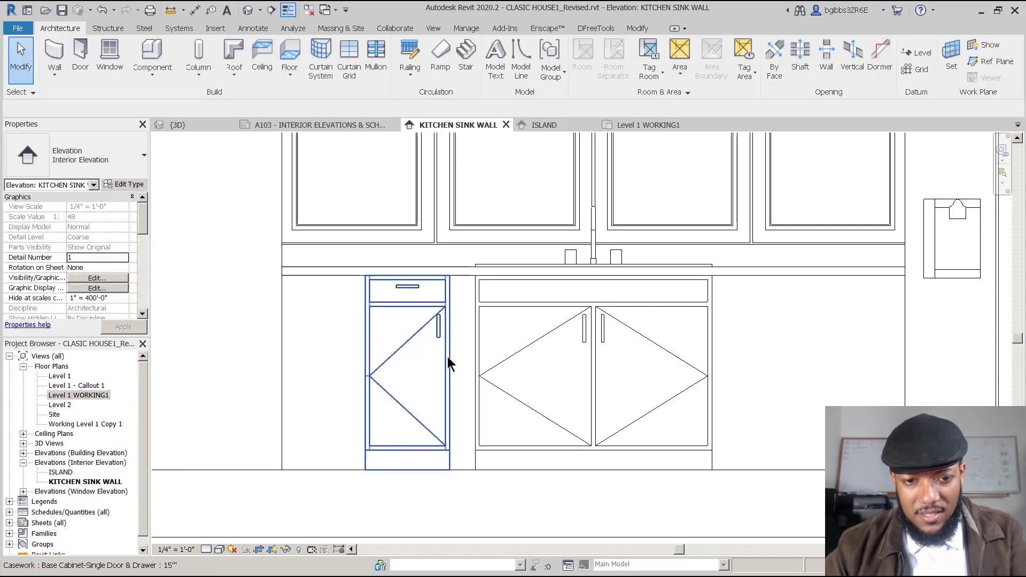
Step: Align the right side of the 15" cabinet flush with the left side of the sink cabinet
{"action": "key", "text": "a"}
{"action": "key", "text": "l"}
{"action": "left_click", "coordinate": [475, 367]}
{"action": "left_click", "coordinate": [449, 369]}
{"action": "key", "text": "Escape"}
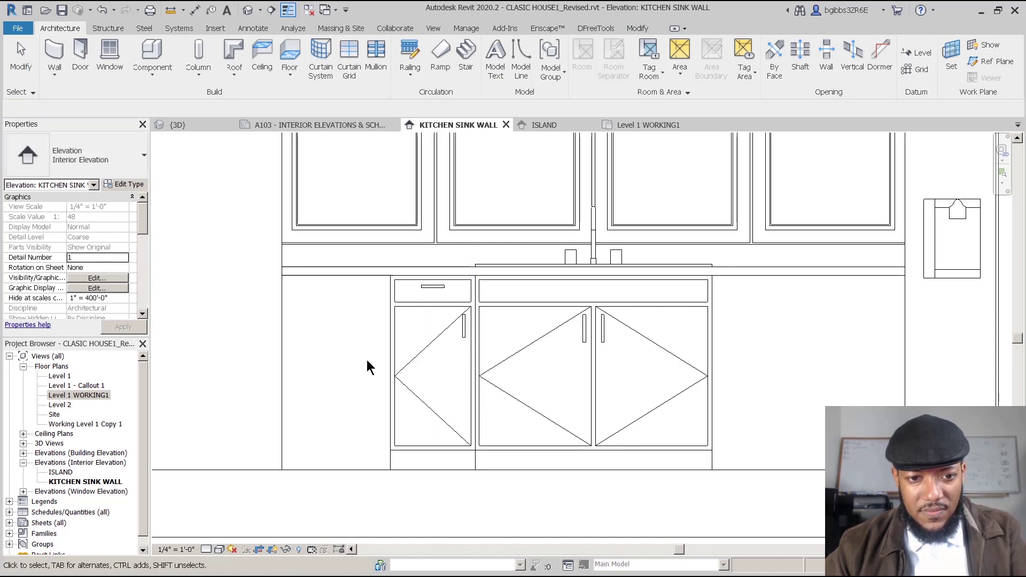
Step: Copy the 15" single door and drawer cabinet 15" to the left
{"action": "left_click", "coordinate": [395, 374]}
{"action": "key", "text": "m"}
{"action": "key", "text": "v"}
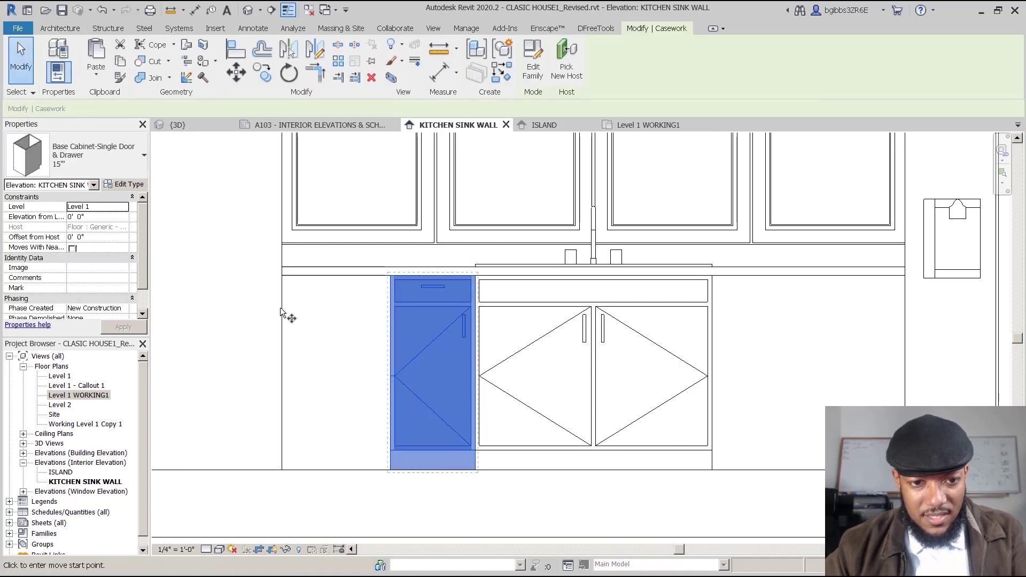
{"action": "key", "text": "c"}
{"action": "key", "text": "o"}
{"action": "left_click", "coordinate": [341, 353]}
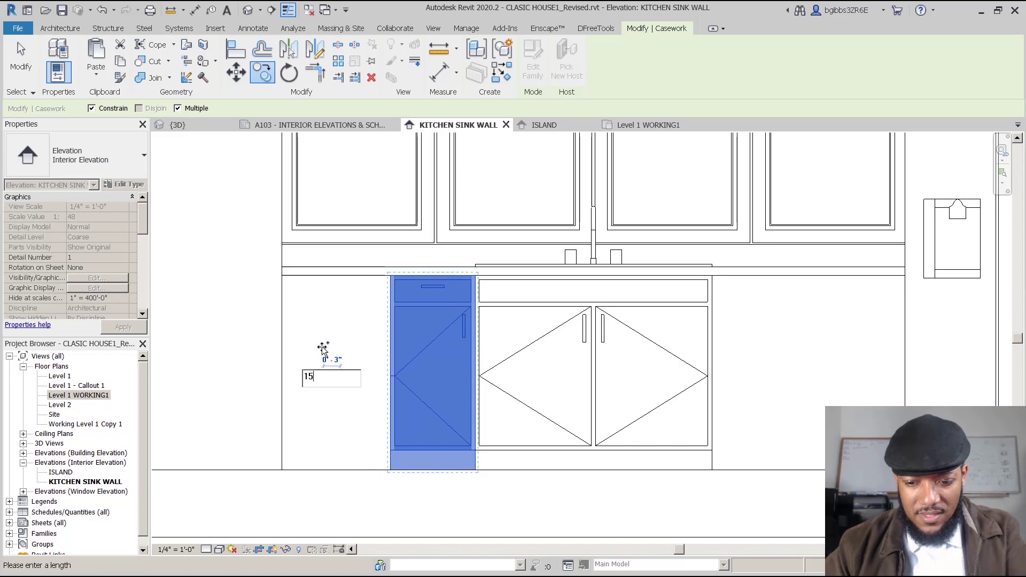
{"action": "type", "text": "15\""}
{"action": "key", "text": "Return"}
{"action": "key", "text": "Escape"}
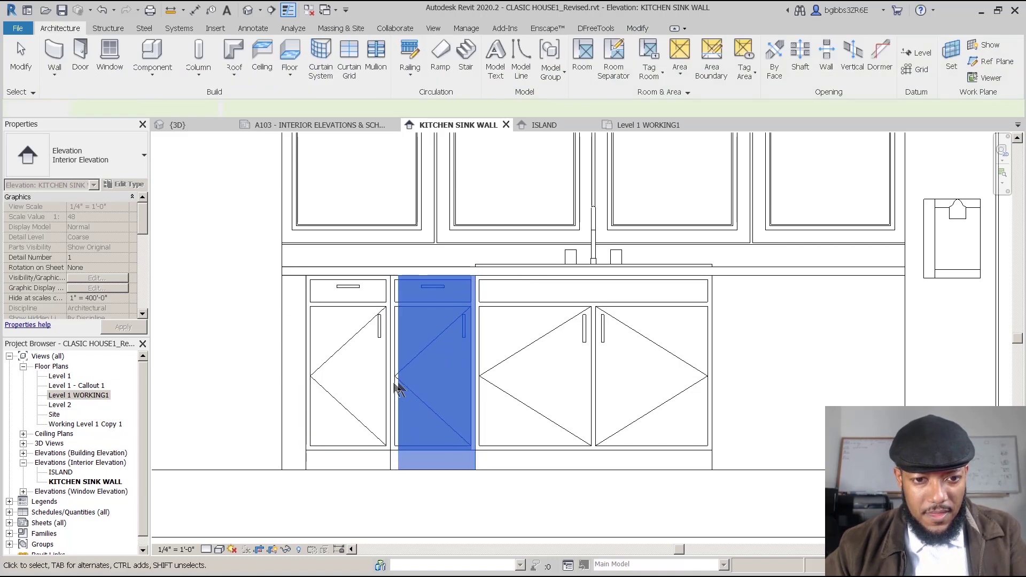
Step: Measure the gap between the left side of the leftmost base cabinet and the left end of the counter
{"action": "middle_click_drag", "start_coordinate": [400, 385], "coordinate": [453, 367]}
{"action": "scroll", "coordinate": [545, 377], "scroll_direction": "down", "scroll_amount": 2}
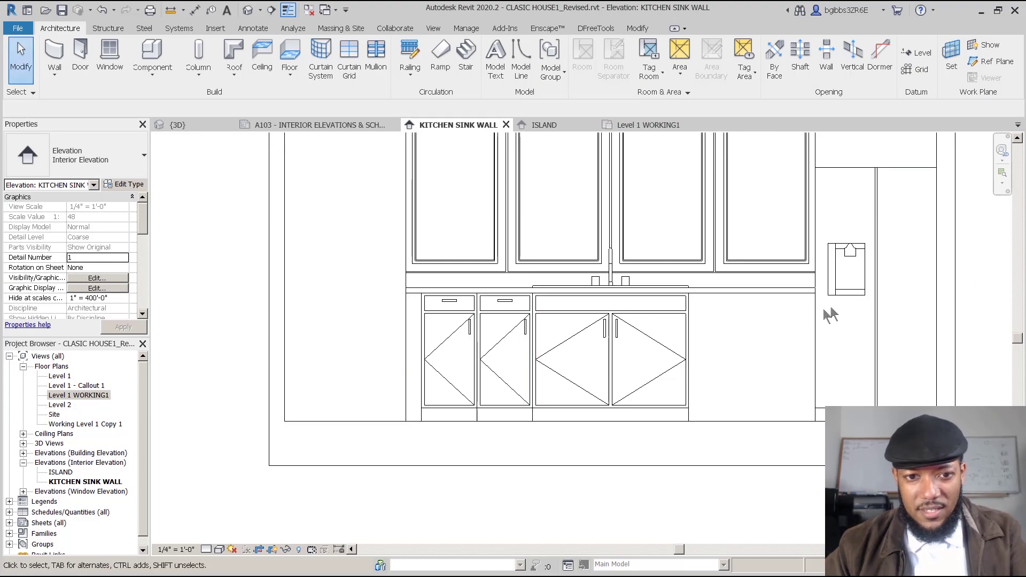
{"action": "scroll", "coordinate": [636, 344], "scroll_direction": "up", "scroll_amount": 2}
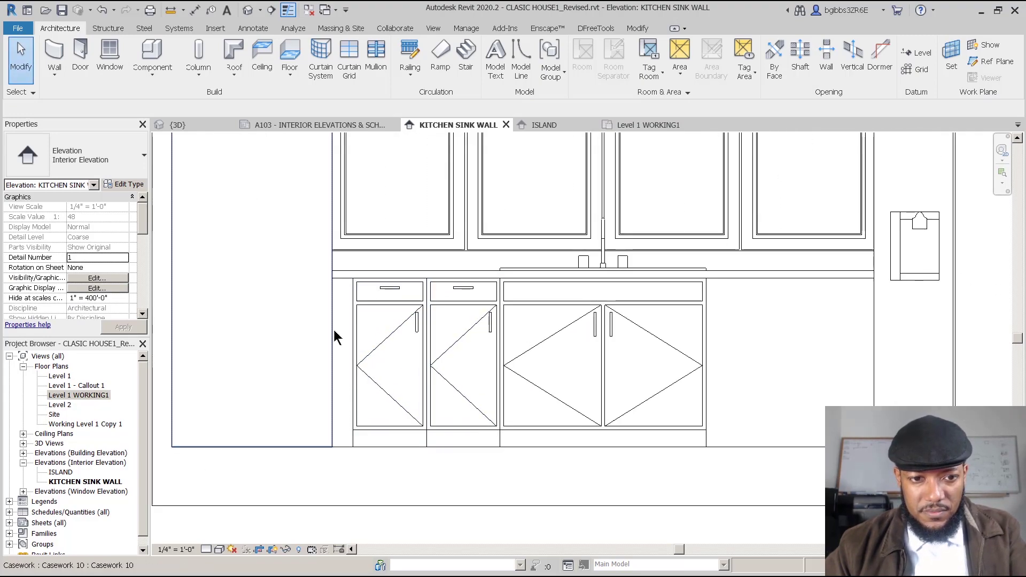
{"action": "middle_click_drag", "start_coordinate": [357, 348], "coordinate": [404, 338]}
{"action": "scroll", "coordinate": [482, 379], "scroll_direction": "up", "scroll_amount": 2}
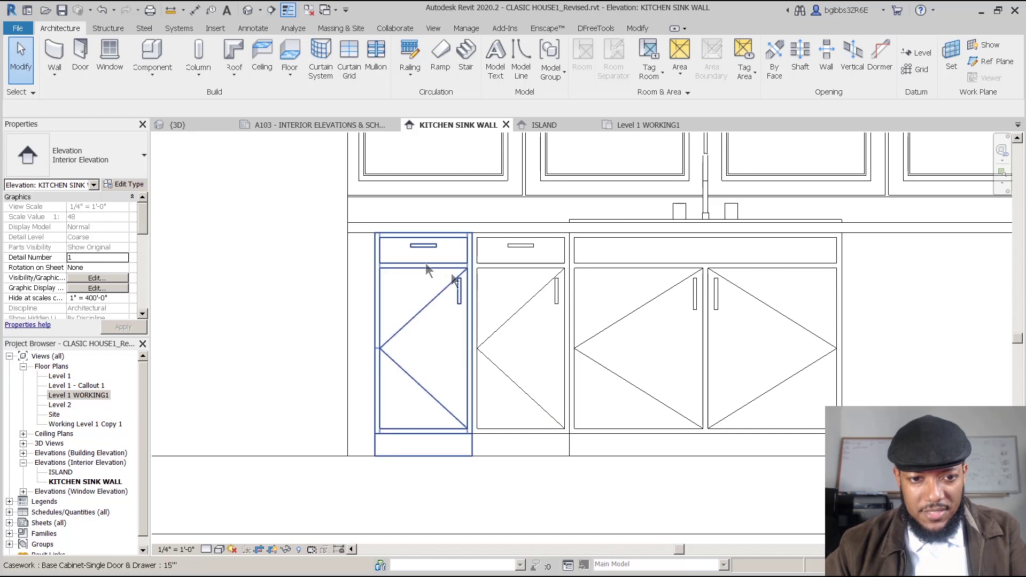
{"action": "scroll", "coordinate": [373, 378], "scroll_direction": "down", "scroll_amount": 2}
{"action": "middle_click_drag", "start_coordinate": [539, 314], "coordinate": [465, 314]}
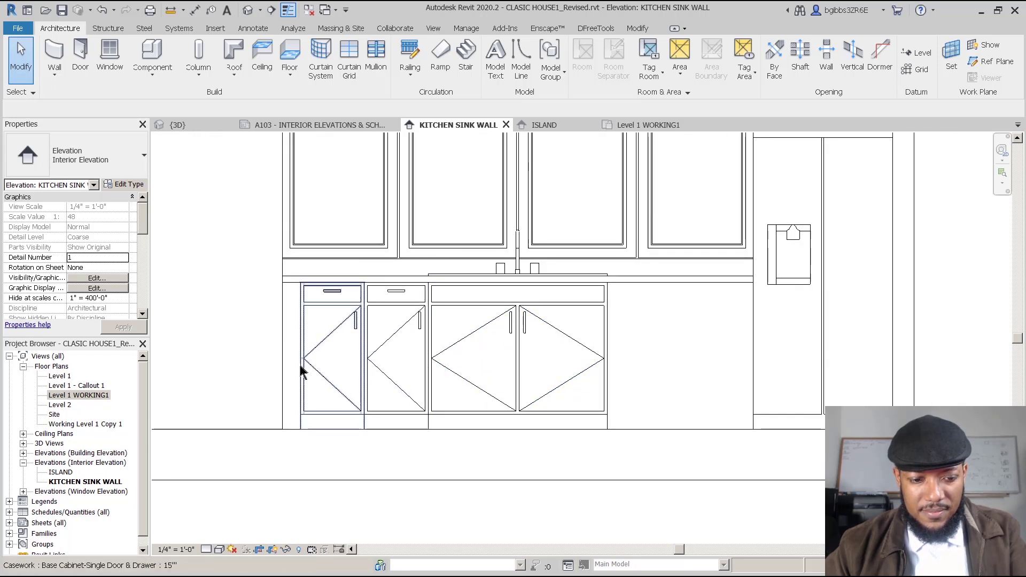
{"action": "scroll", "coordinate": [301, 363], "scroll_direction": "up", "scroll_amount": 2}
{"action": "key", "text": "d"}
{"action": "key", "text": "i"}
{"action": "left_click", "coordinate": [305, 336]}
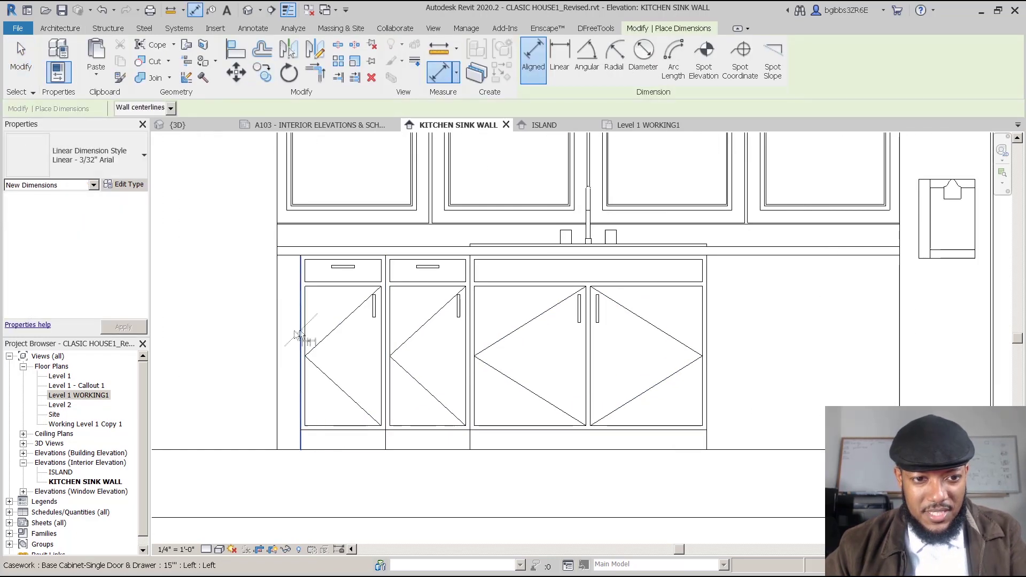
{"action": "scroll", "coordinate": [285, 336], "scroll_direction": "down", "scroll_amount": 3}
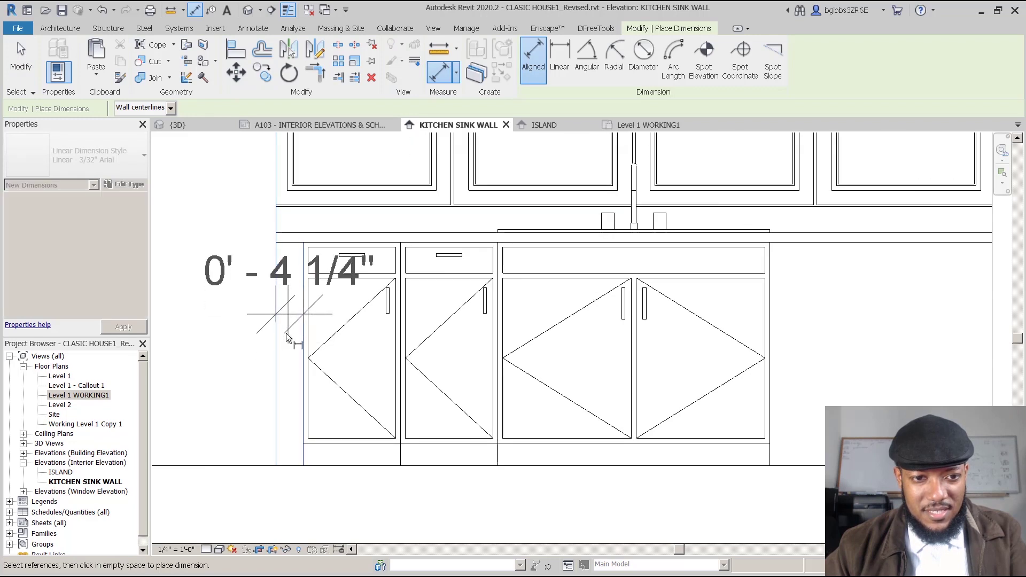
{"action": "key", "text": "Escape"}
{"action": "key", "text": "Escape"}
{"action": "left_click", "coordinate": [303, 320]}
{"action": "middle_click_drag", "start_coordinate": [484, 382], "coordinate": [534, 373]}
{"action": "middle_click_drag", "start_coordinate": [431, 343], "coordinate": [431, 357]}
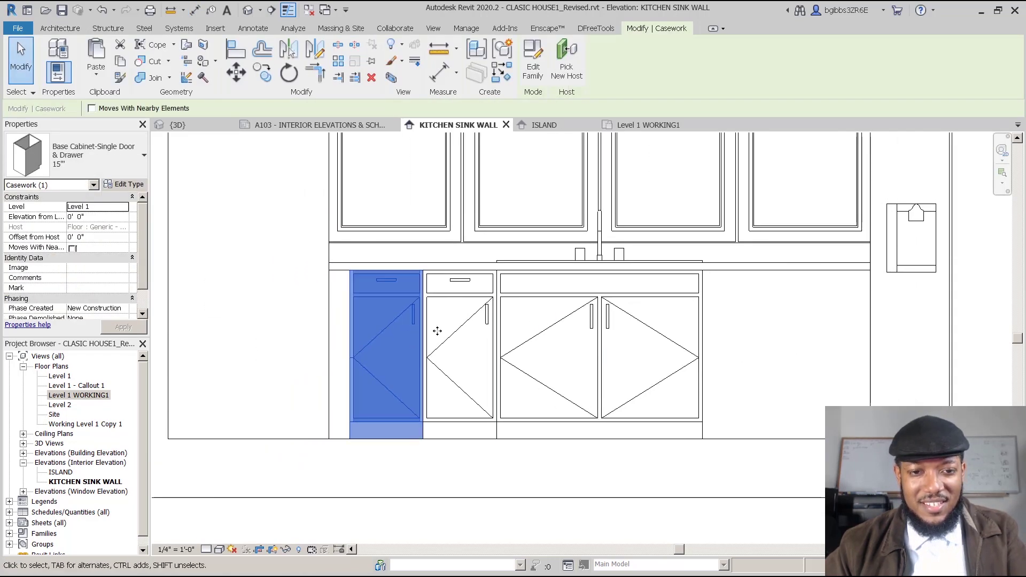
{"action": "key", "text": "Escape"}
{"action": "middle_click_drag", "start_coordinate": [526, 394], "coordinate": [486, 396]}
{"action": "scroll", "coordinate": [408, 304], "scroll_direction": "down", "scroll_amount": 2}
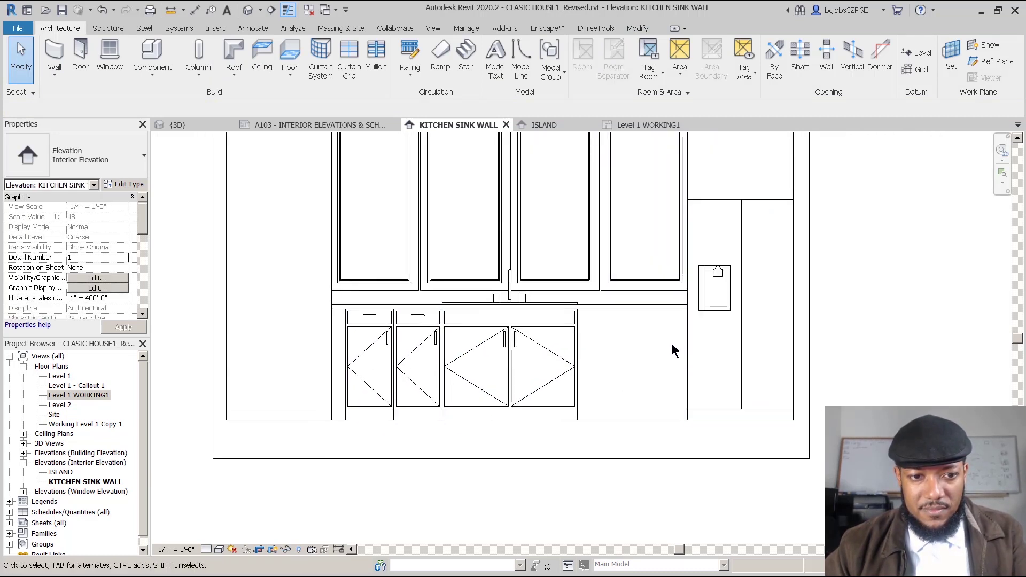
Step: Duplicate the type of the 15" cabinet beside the sink cabinet as 17" and set its width to 1' 5"
{"action": "scroll", "coordinate": [204, 396], "scroll_direction": "up", "scroll_amount": 2}
{"action": "left_click", "coordinate": [424, 373]}
{"action": "scroll", "coordinate": [466, 258], "scroll_direction": "up", "scroll_amount": 2}
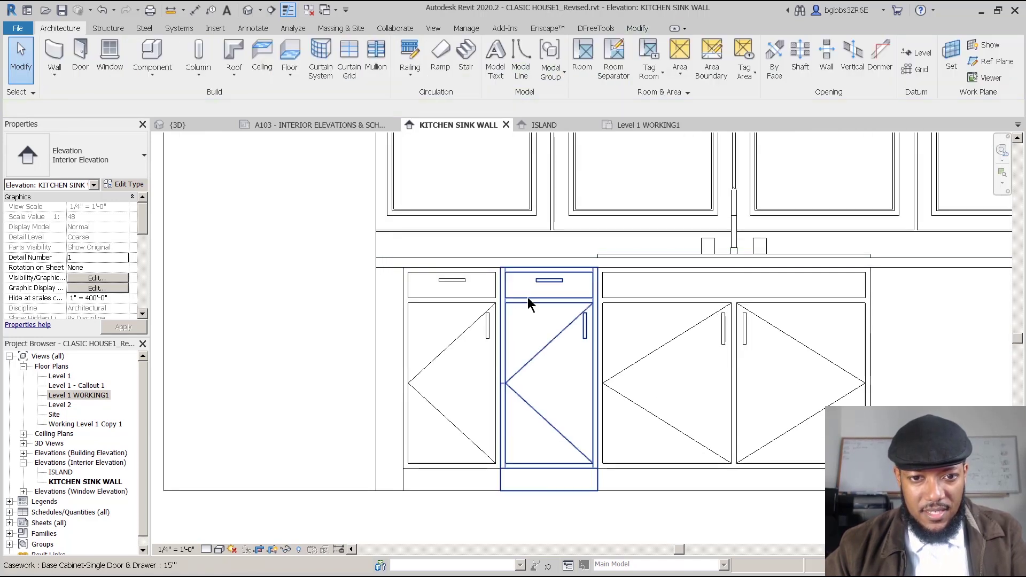
{"action": "left_click", "coordinate": [527, 298]}
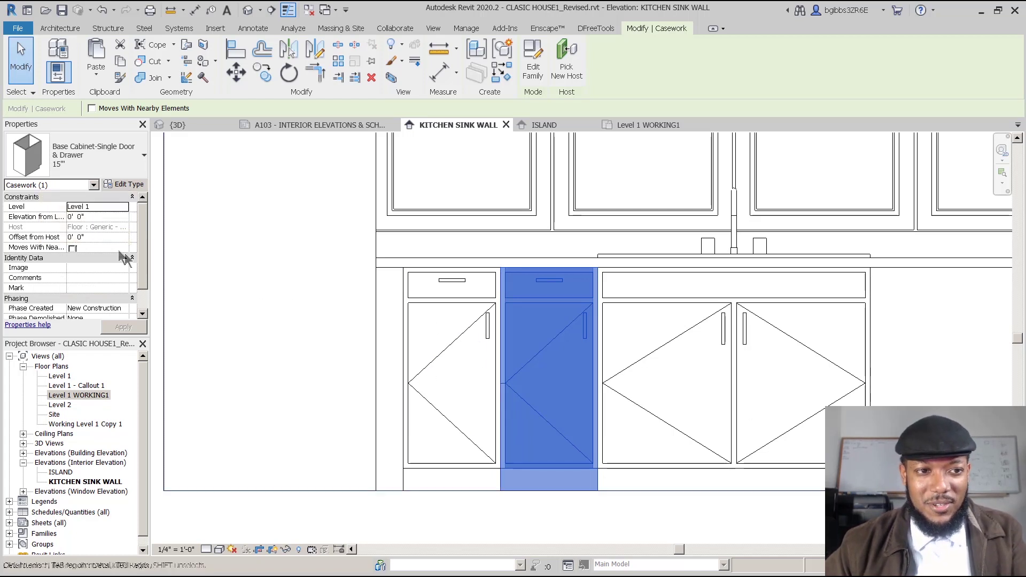
{"action": "left_click", "coordinate": [135, 186]}
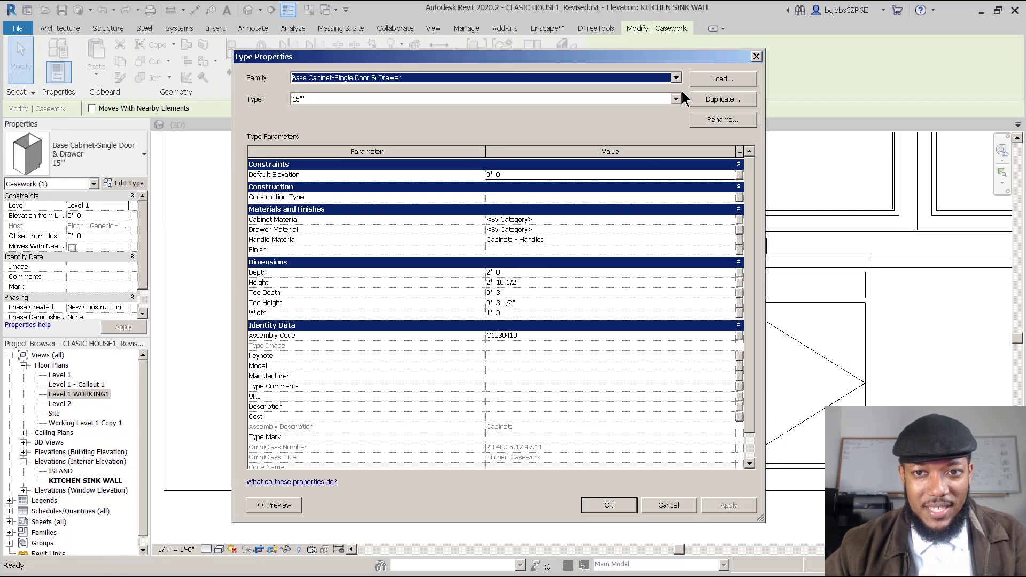
{"action": "left_click", "coordinate": [723, 100]}
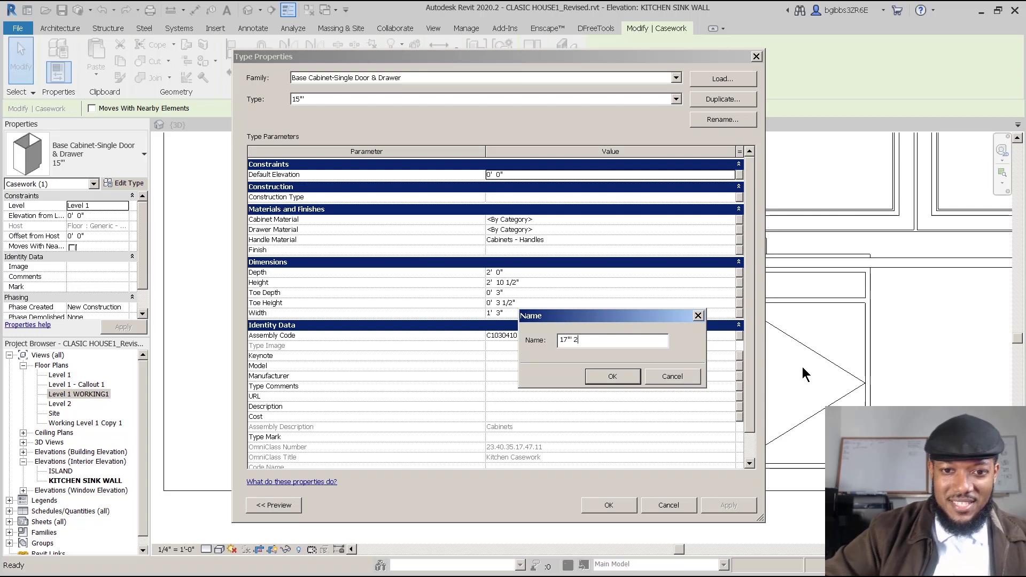
{"action": "left_click", "coordinate": [620, 379]}
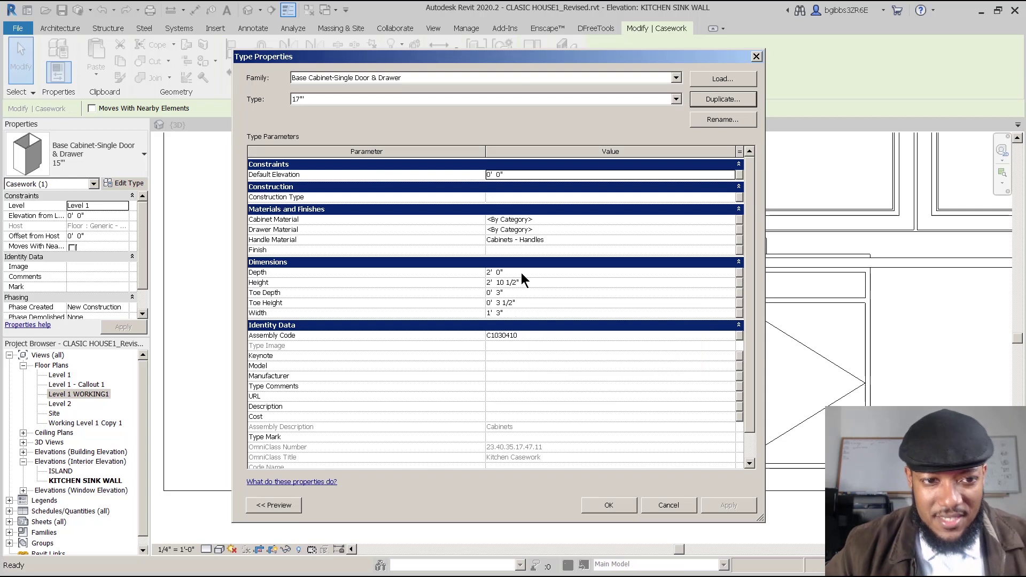
{"action": "left_click", "coordinate": [536, 313]}
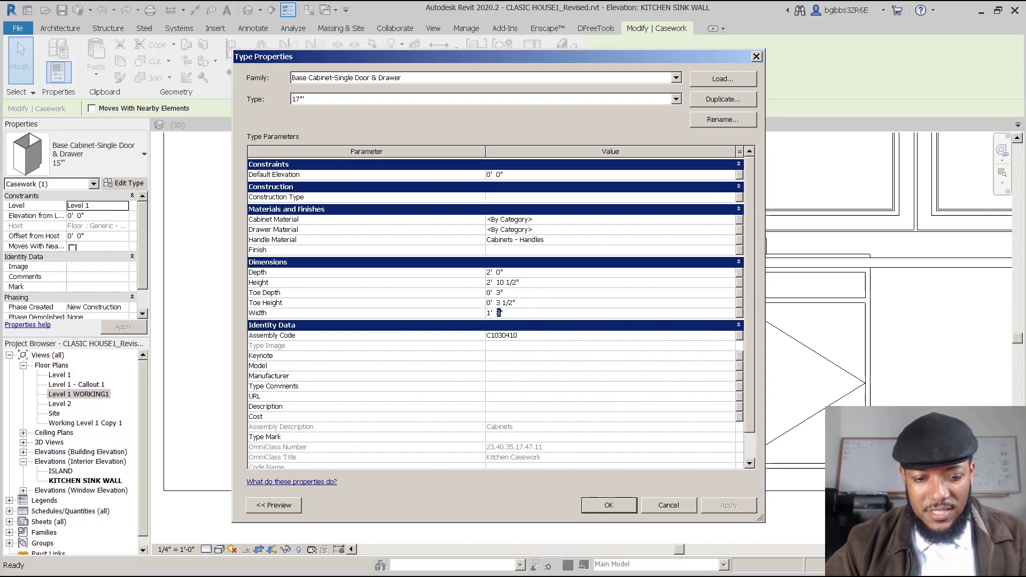
{"action": "left_click", "coordinate": [601, 503]}
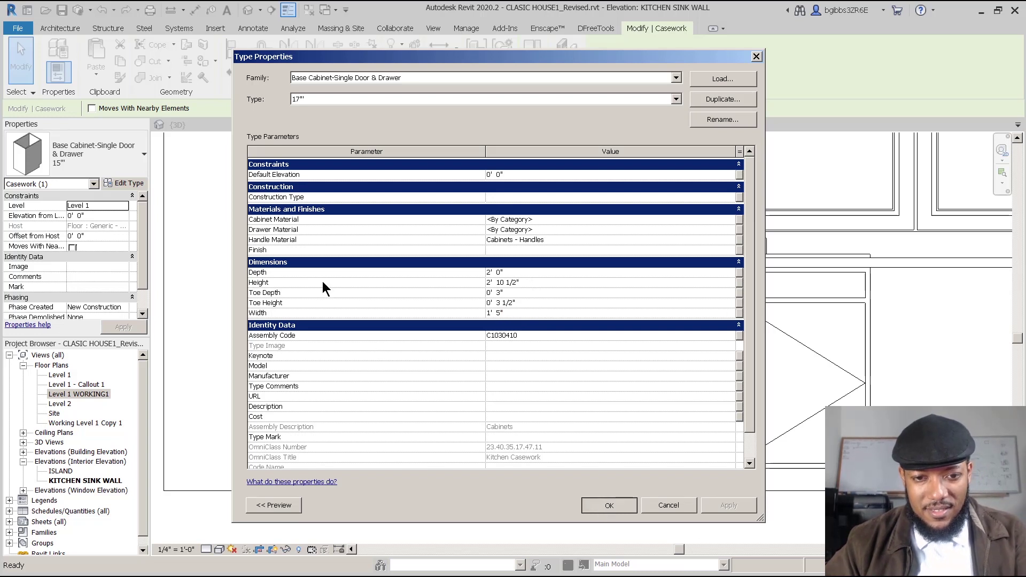
Step: Delete the leftmost 15" single door and drawer base cabinet
{"action": "left_click", "coordinate": [473, 399]}
{"action": "left_click", "coordinate": [459, 430]}
{"action": "key", "text": "Delete"}
Step: Move the 17" cabinet so its right side sits flush against the left side of the sink cabinet
{"action": "left_click", "coordinate": [518, 396]}
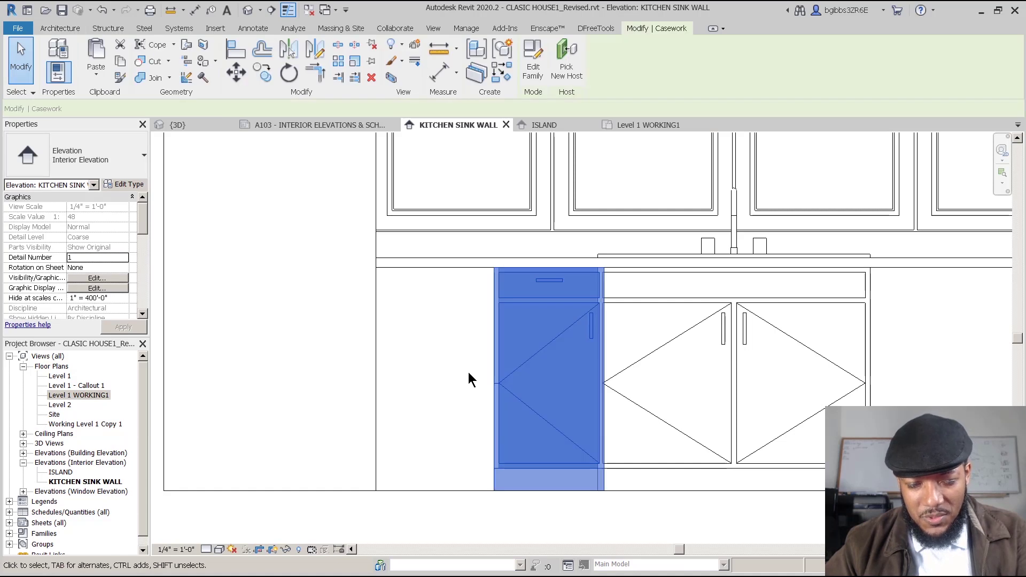
{"action": "key", "text": "m"}
{"action": "key", "text": "v"}
{"action": "left_click", "coordinate": [460, 375]}
{"action": "type", "text": "17\""}
{"action": "key", "text": "Return"}
{"action": "left_click", "coordinate": [458, 389]}
Step: Copy the 17" base cabinet one cabinet width to the left, up to the end of the counter
{"action": "left_click", "coordinate": [551, 431]}
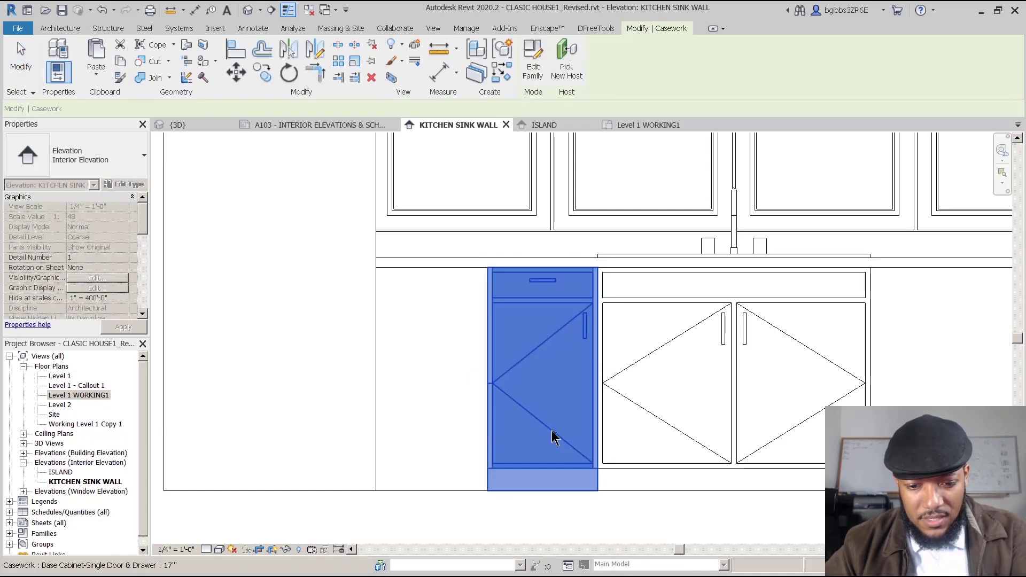
{"action": "key", "text": "c"}
{"action": "left_click", "coordinate": [597, 383]}
{"action": "left_click", "coordinate": [489, 379]}
Step: Mirror copies of both 17" base cabinets to the other side about the centre line of the sink cabinet
{"action": "scroll", "coordinate": [488, 373], "scroll_direction": "down", "scroll_amount": 2}
{"action": "left_click", "coordinate": [525, 403], "text": "ctrl"}
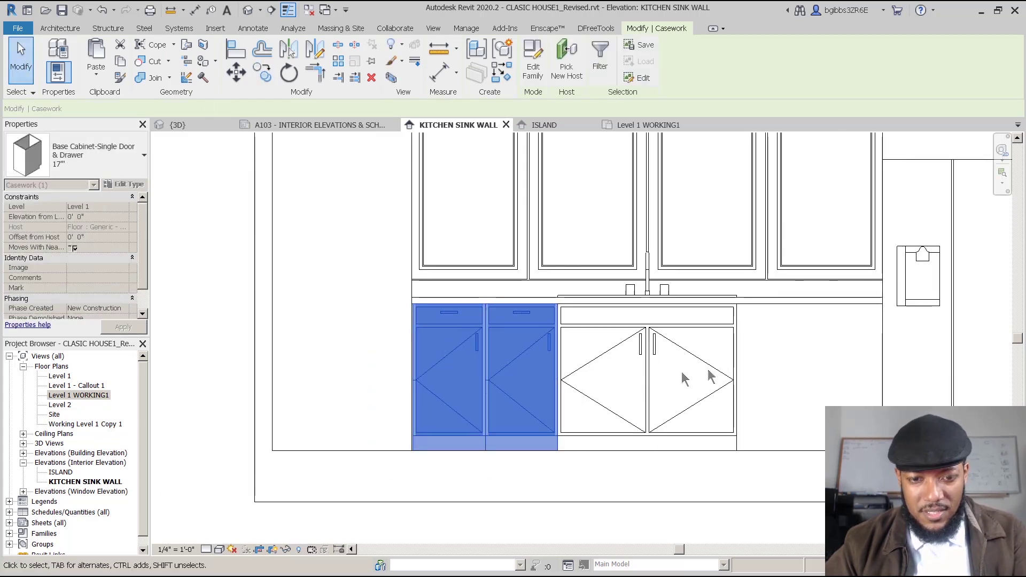
{"action": "key", "text": "m"}
{"action": "key", "text": "m"}
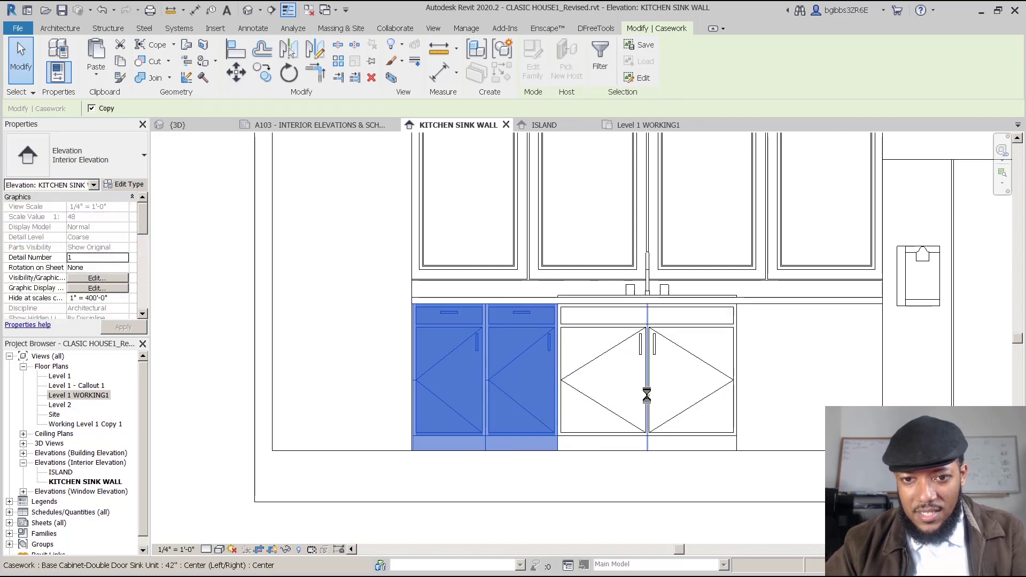
{"action": "left_click", "coordinate": [647, 395]}
{"action": "key", "text": "Escape"}
{"action": "scroll", "coordinate": [481, 411], "scroll_direction": "down", "scroll_amount": 2}
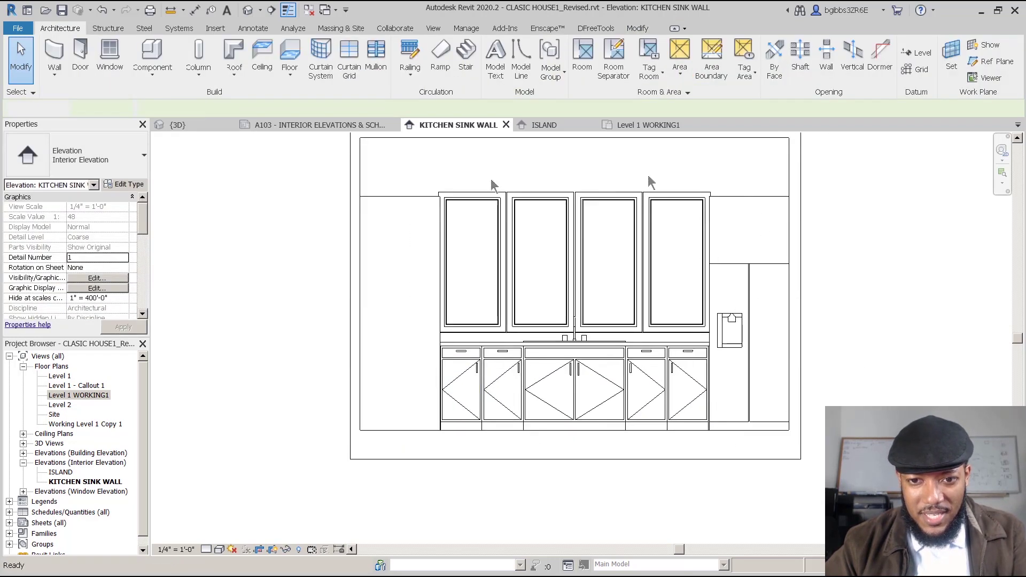
{"action": "middle_click_drag", "start_coordinate": [770, 197], "coordinate": [697, 246]}
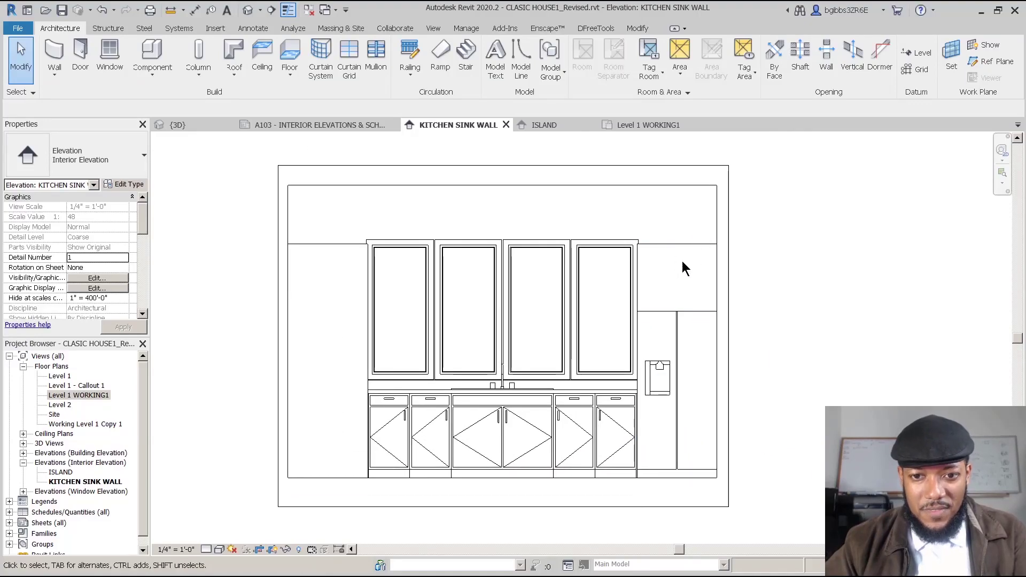
{"action": "scroll", "coordinate": [686, 268], "scroll_direction": "up", "scroll_amount": 2}
{"action": "scroll", "coordinate": [671, 307], "scroll_direction": "down", "scroll_amount": 1}
{"action": "middle_click_drag", "start_coordinate": [222, 423], "coordinate": [433, 333]}
{"action": "scroll", "coordinate": [422, 345], "scroll_direction": "up", "scroll_amount": 1}
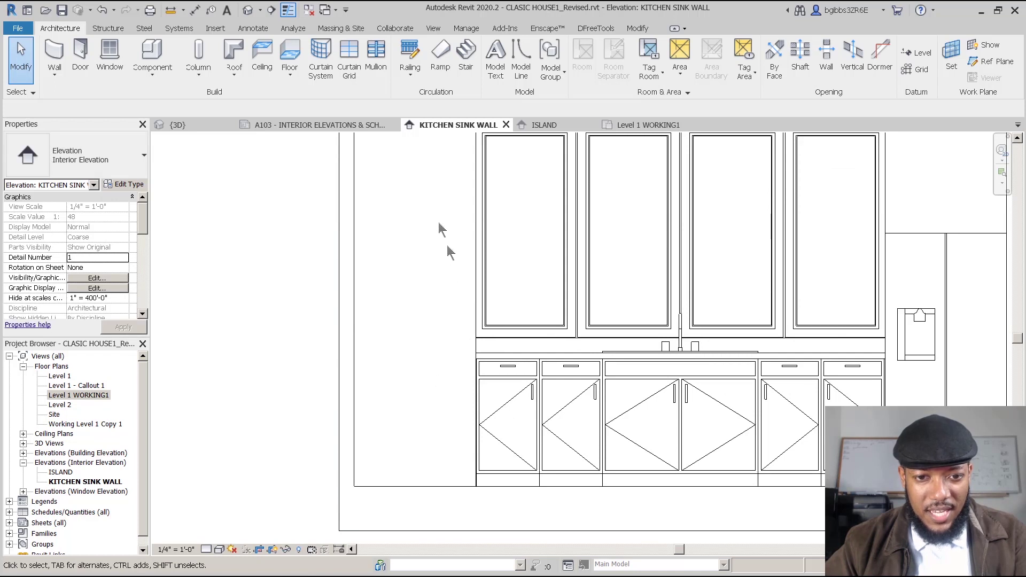
{"action": "scroll", "coordinate": [375, 444], "scroll_direction": "down", "scroll_amount": 3}
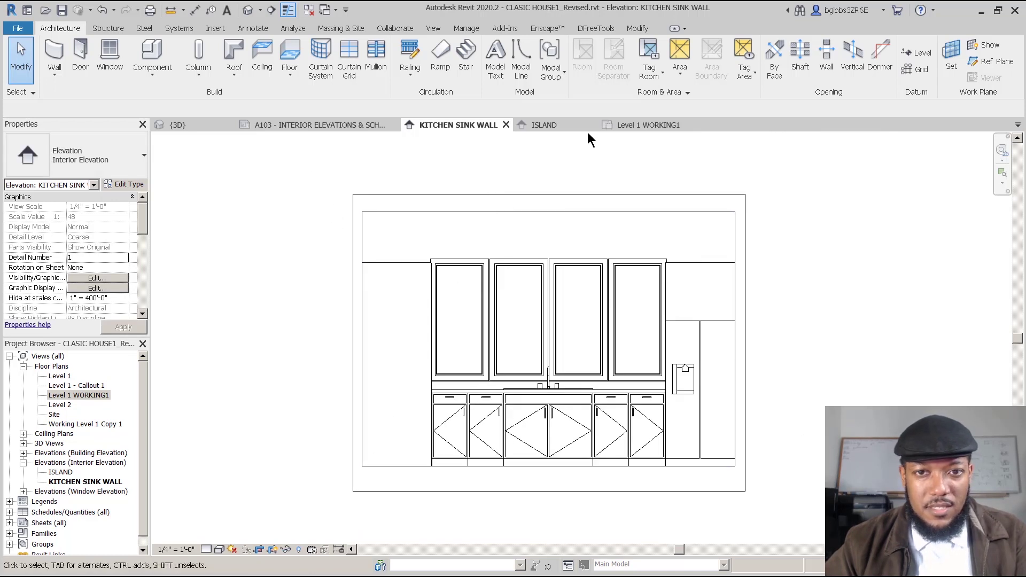
Step: Switch to the Level 1 WORKING1 floor plan and start loading a casework family for component placement
{"action": "left_click", "coordinate": [648, 126]}
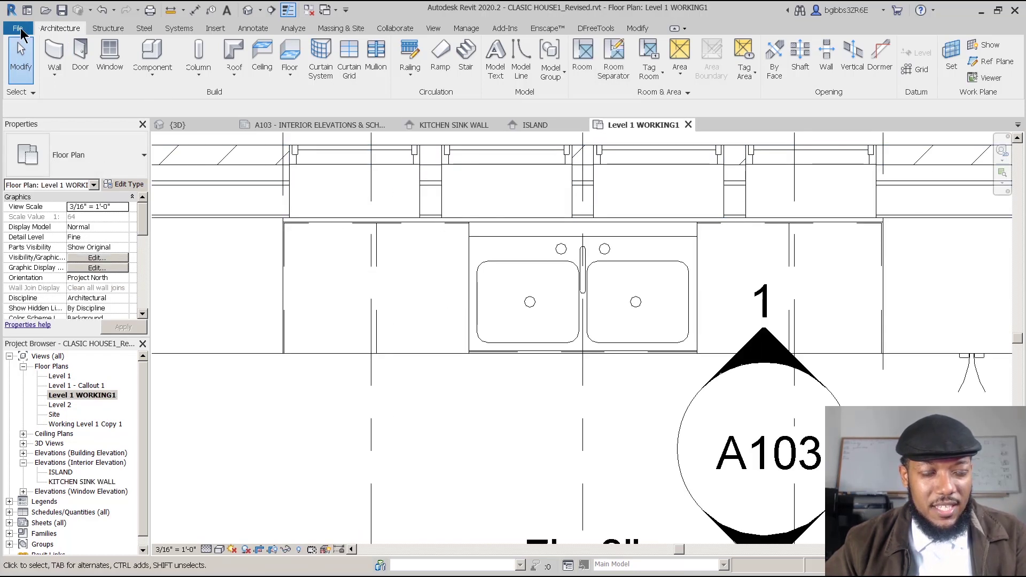
{"action": "key", "text": "c"}
{"action": "key", "text": "m"}
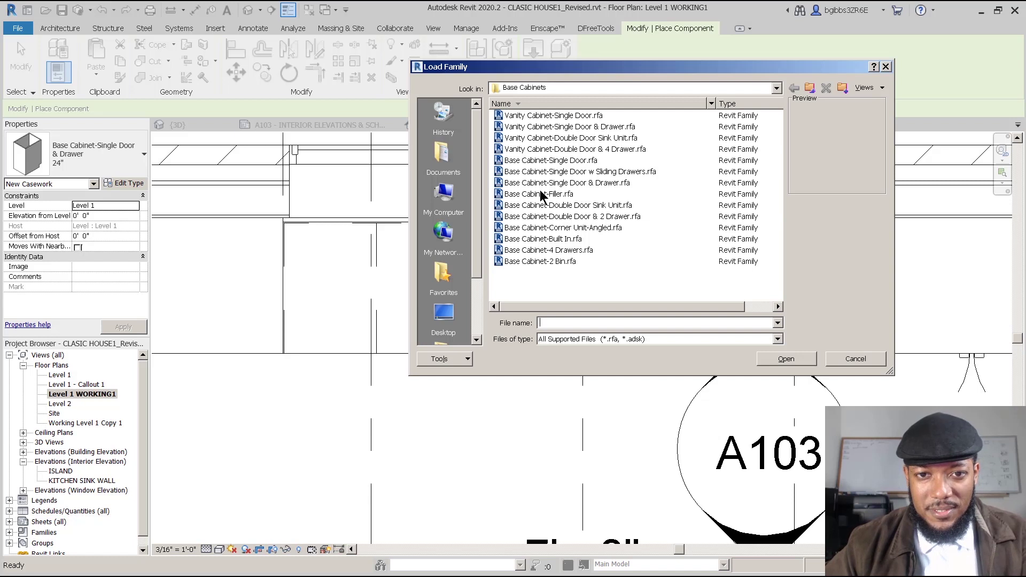
{"action": "left_click", "coordinate": [561, 194]}
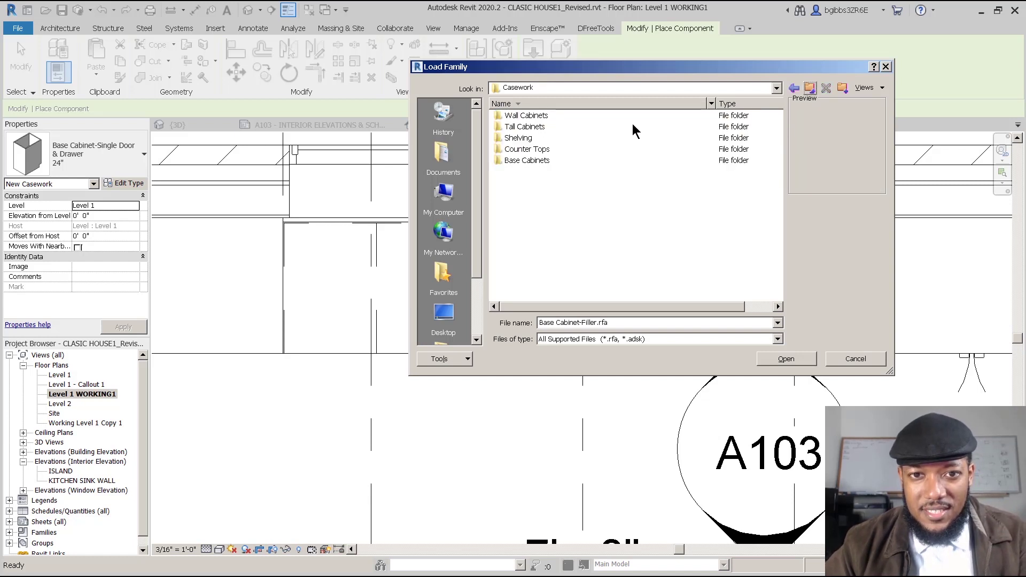
Step: Load the Tall Cabinet-Double Door(4) family from the Tall Cabinets folder after previewing the available tall cabinets
{"action": "double_click", "coordinate": [548, 127]}
{"action": "left_click", "coordinate": [541, 128]}
{"action": "left_click", "coordinate": [545, 116]}
{"action": "left_click", "coordinate": [544, 127]}
{"action": "left_click", "coordinate": [540, 138]}
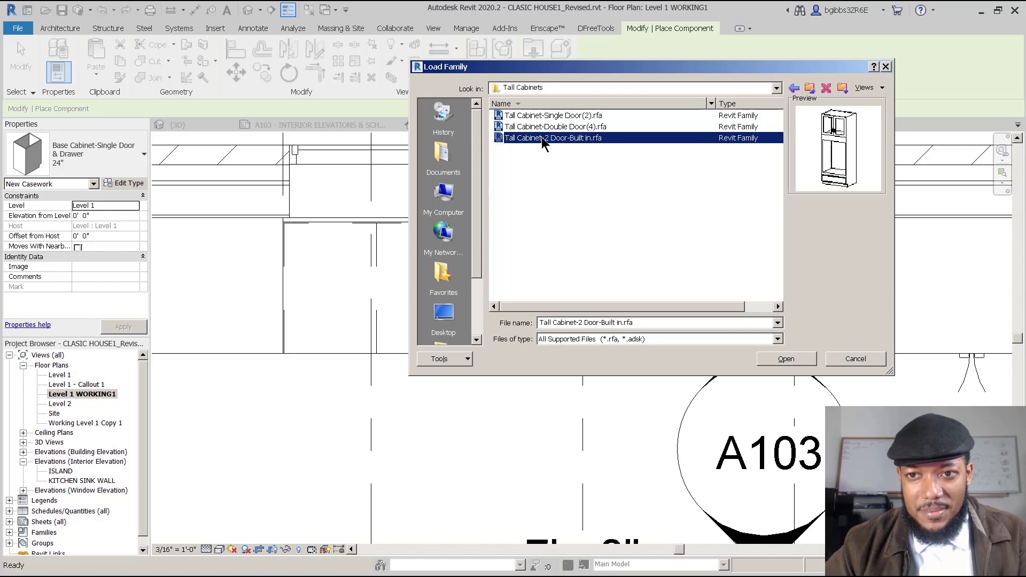
{"action": "left_click", "coordinate": [543, 128]}
{"action": "left_click", "coordinate": [544, 116]}
{"action": "left_click", "coordinate": [548, 128]}
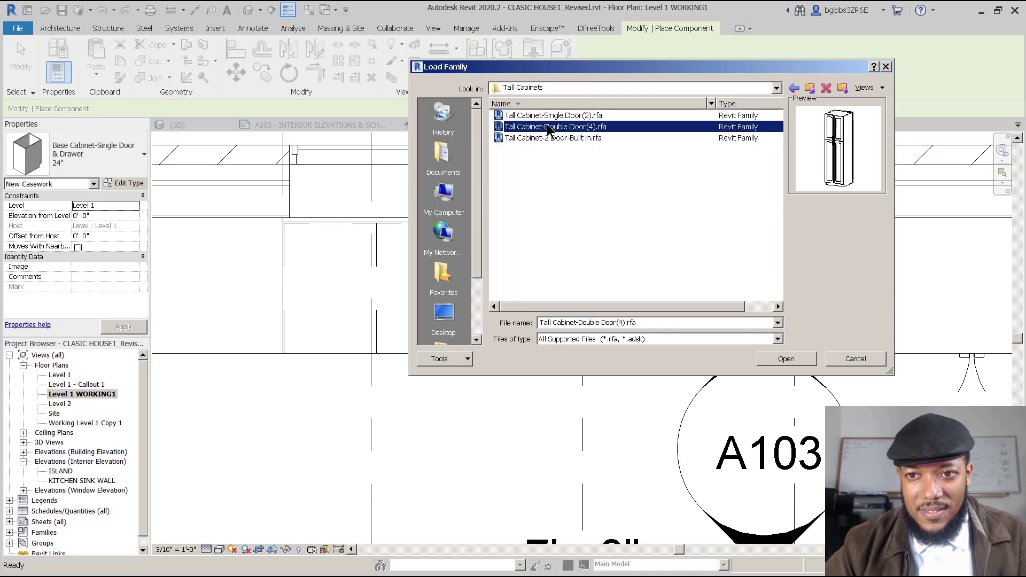
{"action": "left_click", "coordinate": [785, 359]}
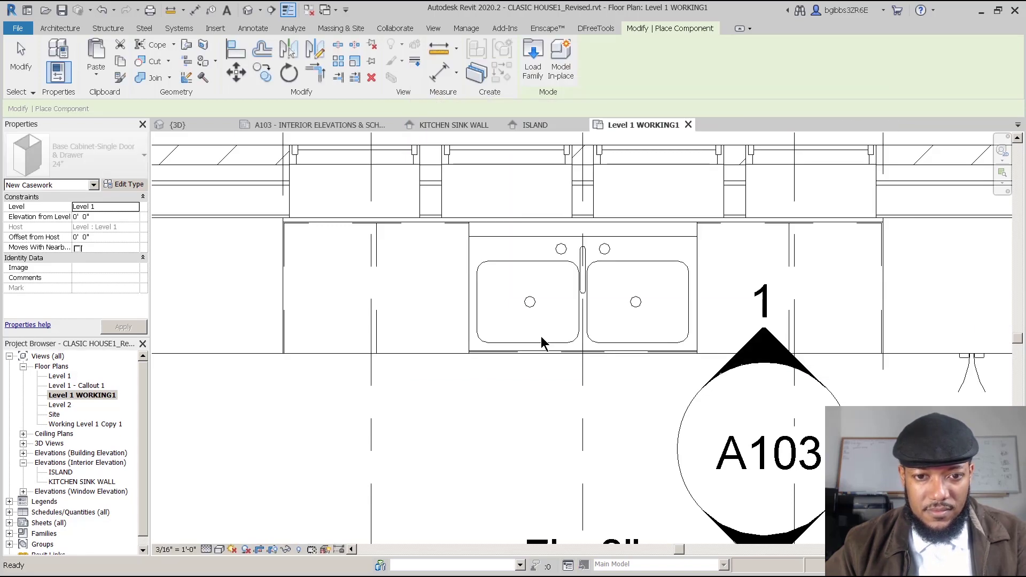
Step: Place one 30" double door tall cabinet in the corner space left of the sink counter
{"action": "scroll", "coordinate": [324, 387], "scroll_direction": "down", "scroll_amount": 2}
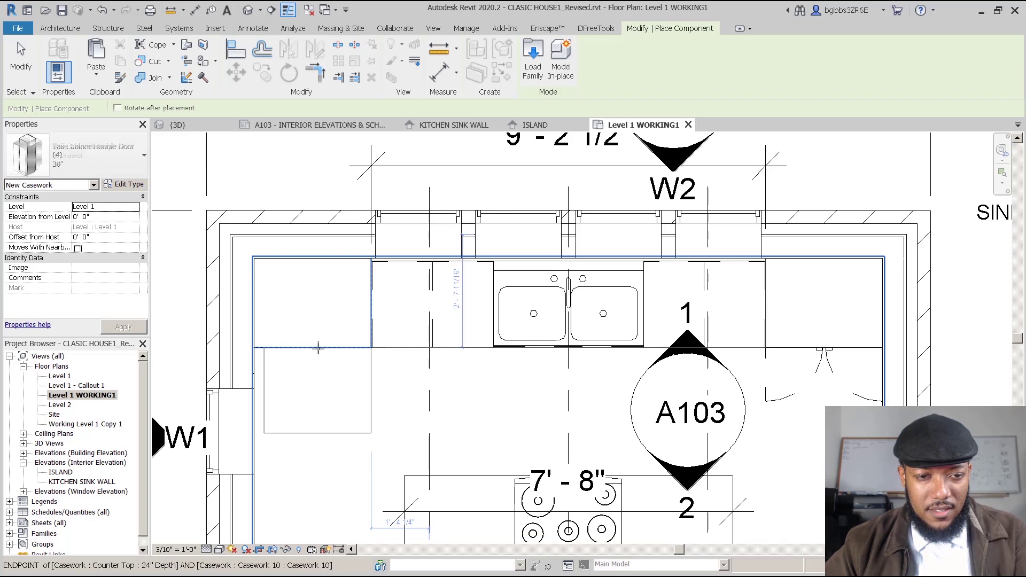
{"action": "left_click", "coordinate": [311, 288]}
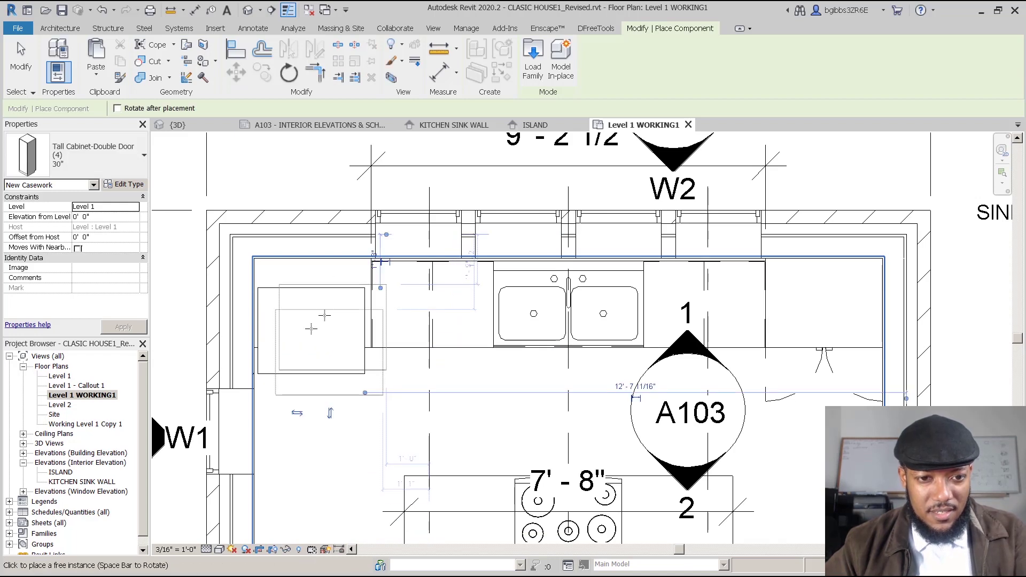
{"action": "key", "text": "Escape"}
{"action": "key", "text": "Escape"}
Step: Measure the width between the left wall and the left end of the sink counter
{"action": "scroll", "coordinate": [303, 337], "scroll_direction": "up", "scroll_amount": 2}
{"action": "key", "text": "i"}
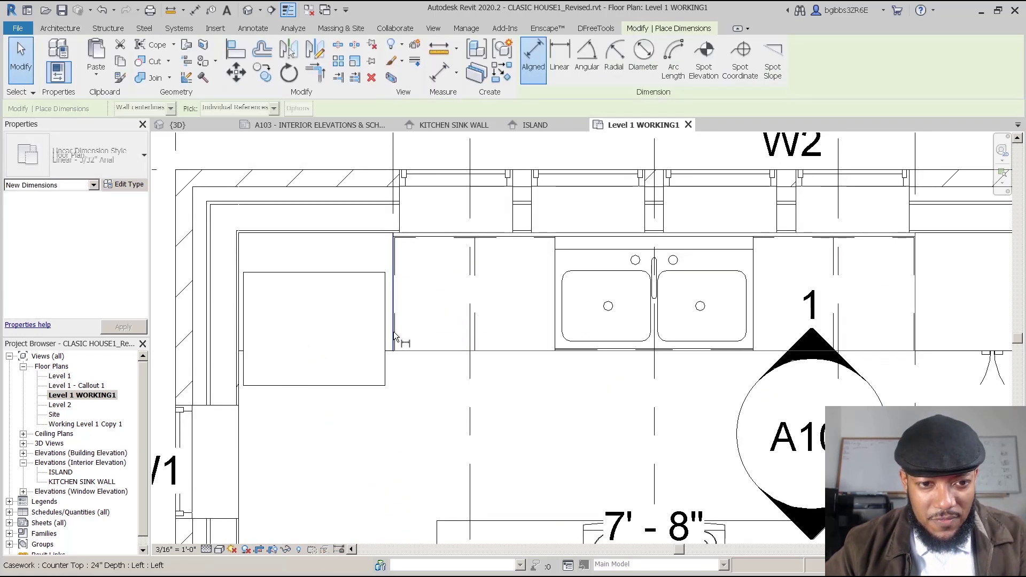
{"action": "scroll", "coordinate": [238, 314], "scroll_direction": "up", "scroll_amount": 2}
{"action": "left_click", "coordinate": [238, 314]}
{"action": "scroll", "coordinate": [424, 309], "scroll_direction": "down", "scroll_amount": 3}
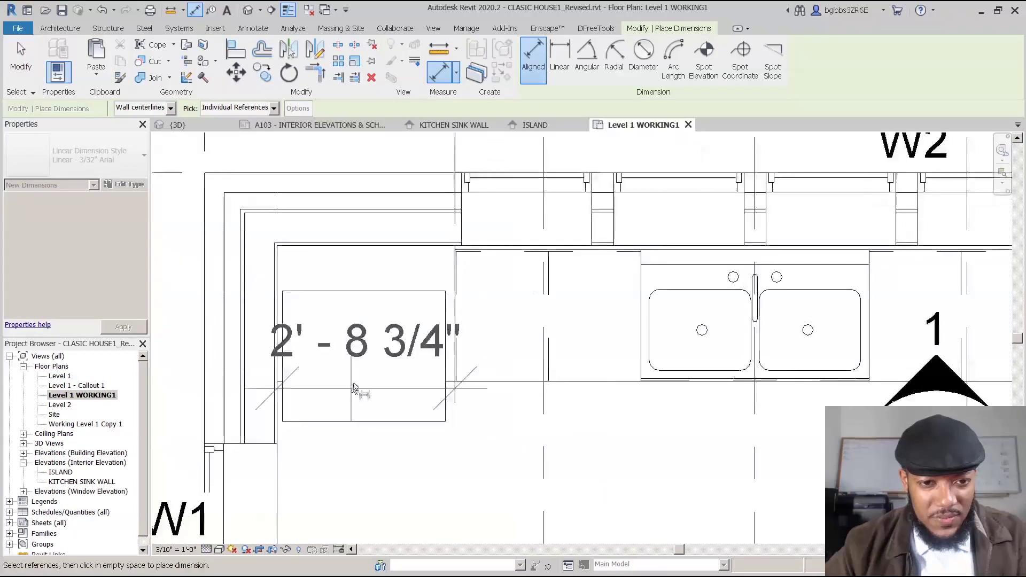
{"action": "key", "text": "Escape"}
{"action": "key", "text": "Escape"}
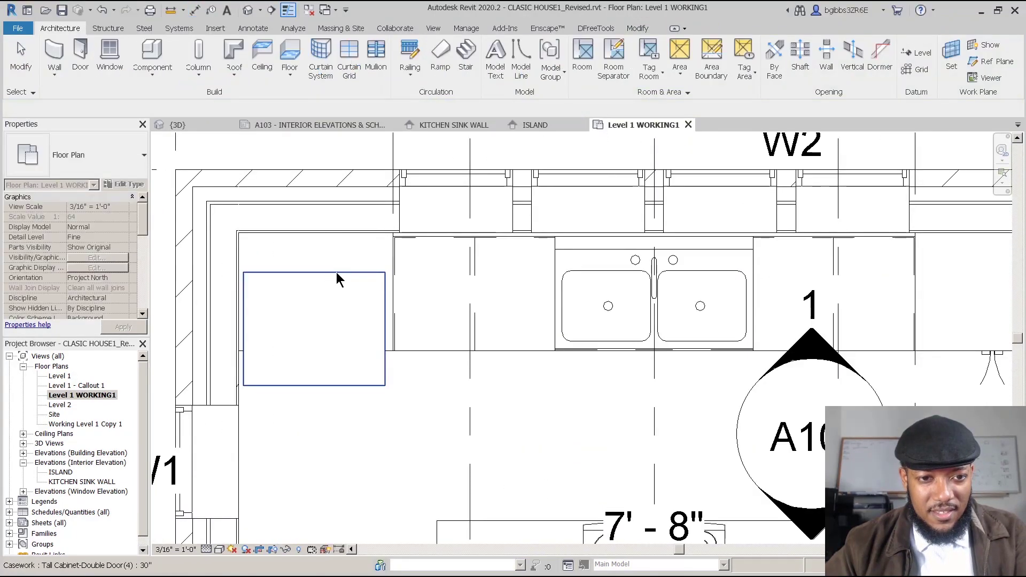
Step: Duplicate the type of the placed double door tall cabinet as 32"
{"action": "left_click", "coordinate": [336, 272]}
{"action": "middle_click_drag", "start_coordinate": [339, 261], "coordinate": [395, 252]}
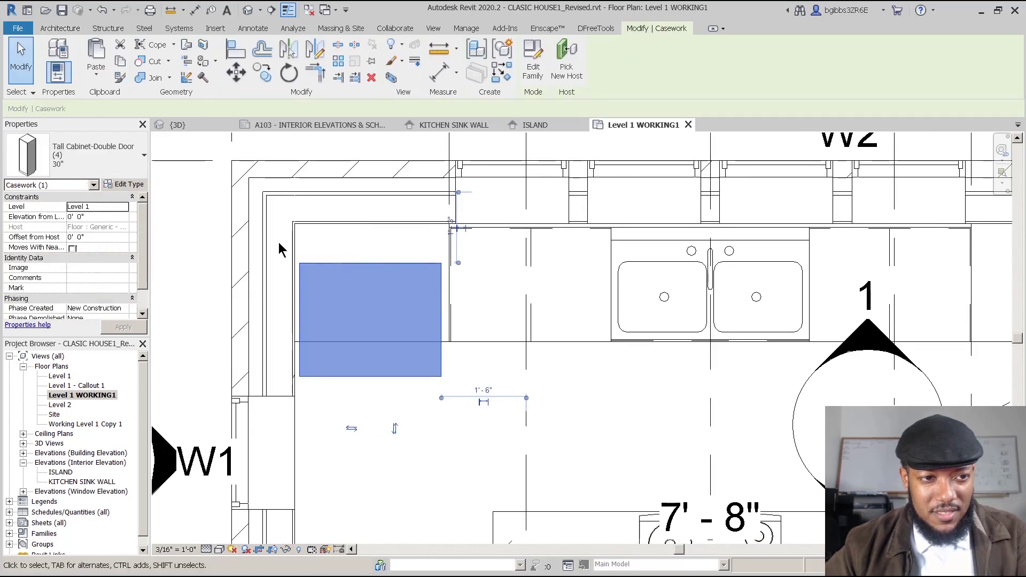
{"action": "scroll", "coordinate": [268, 236], "scroll_direction": "up", "scroll_amount": 1}
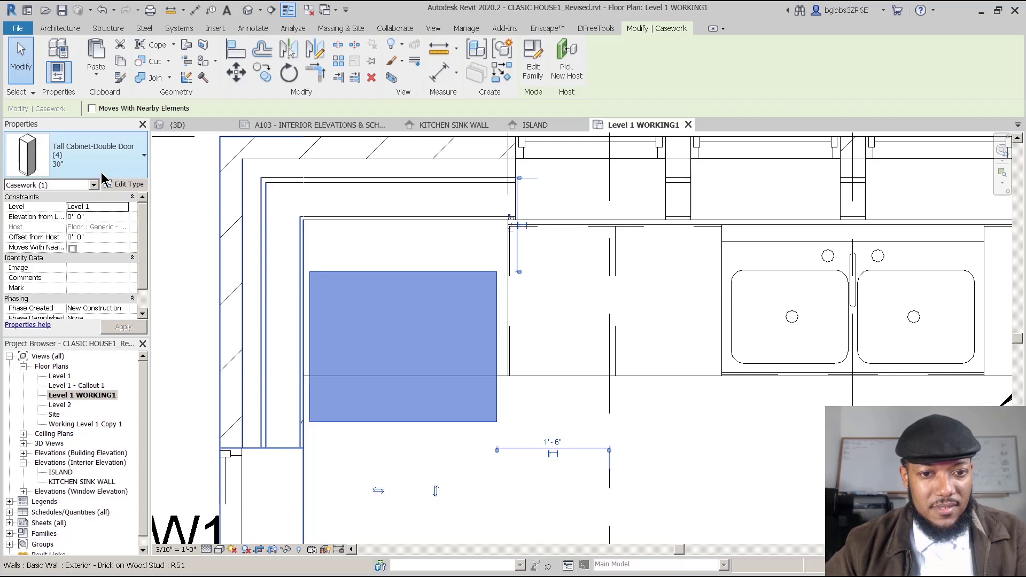
{"action": "middle_click_drag", "start_coordinate": [444, 314], "coordinate": [470, 312]}
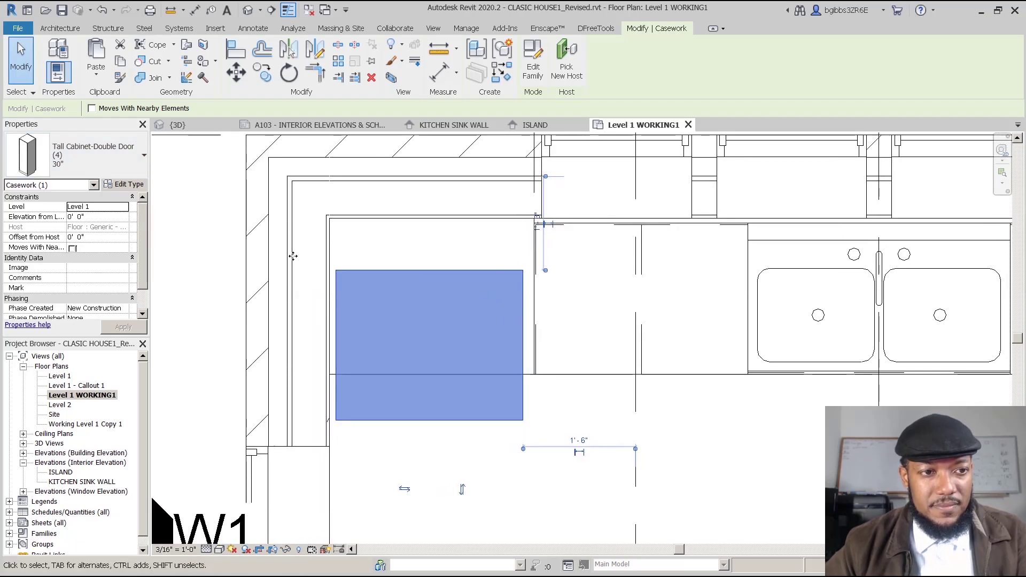
{"action": "left_click", "coordinate": [135, 184]}
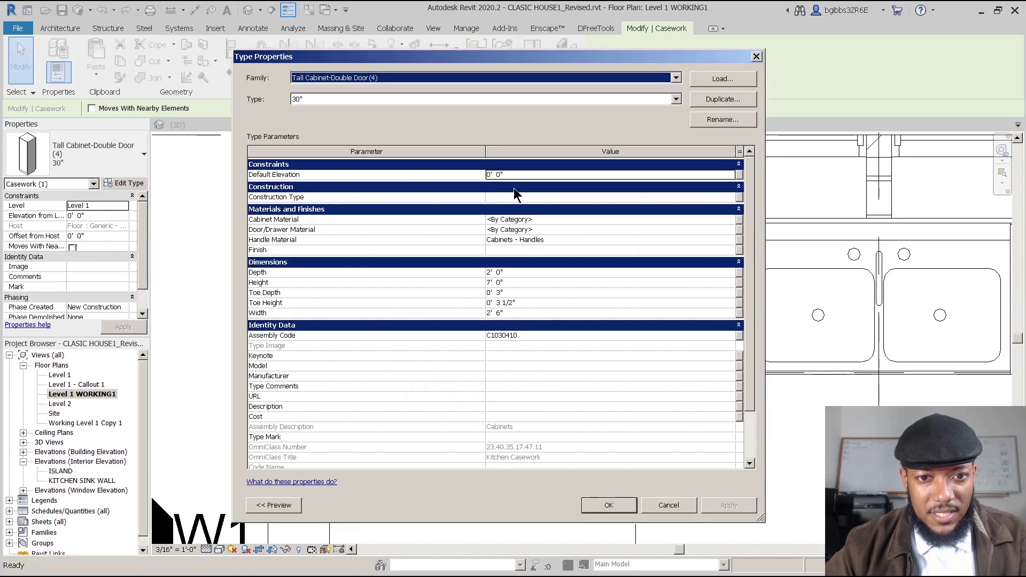
{"action": "left_click", "coordinate": [556, 97]}
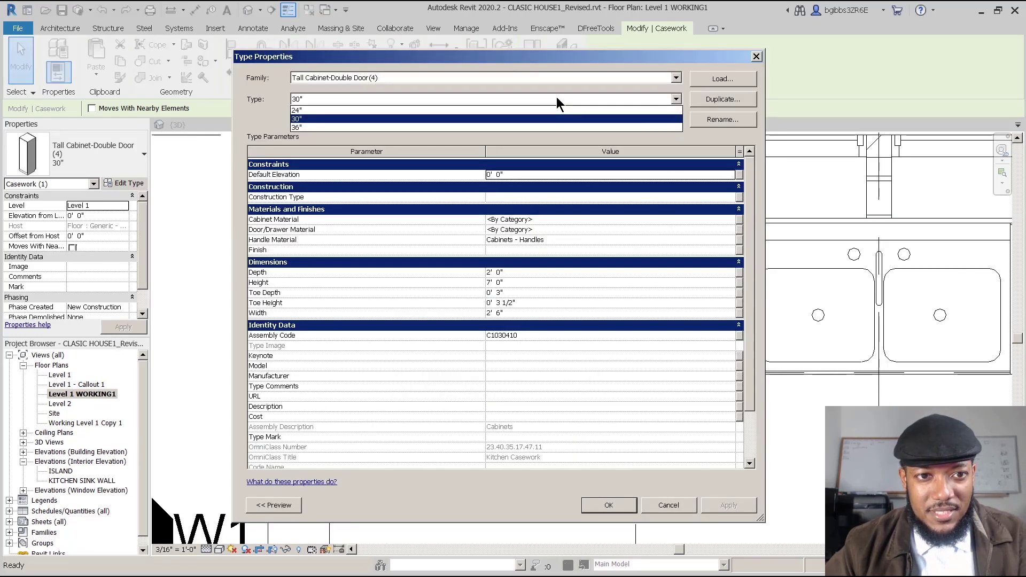
{"action": "left_click", "coordinate": [688, 109]}
{"action": "left_click", "coordinate": [736, 103]}
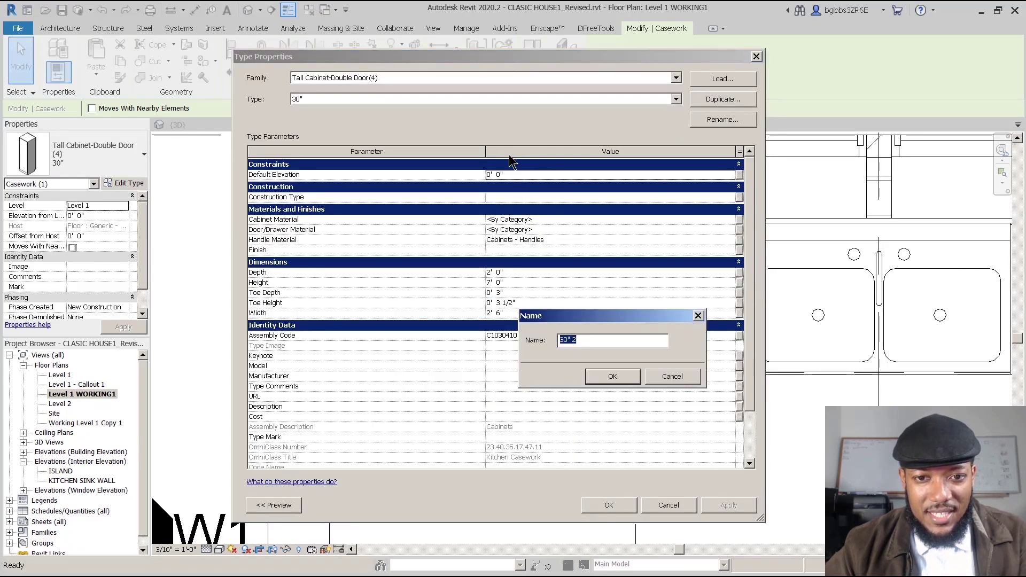
{"action": "key", "text": "BackSpace"}
{"action": "type", "text": "2"}
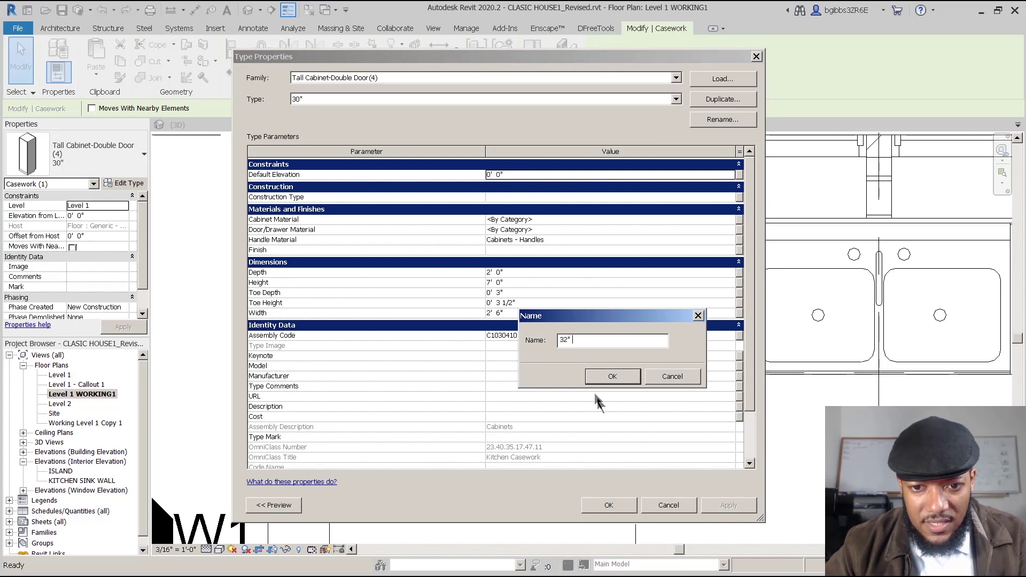
{"action": "left_click", "coordinate": [609, 376]}
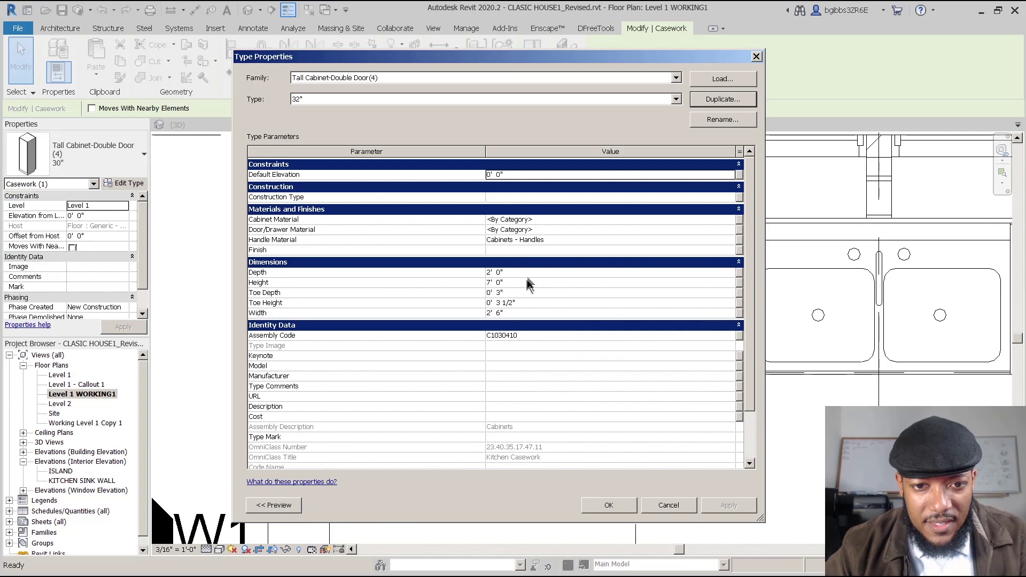
Step: Set the width of the 32" tall cabinet type to 2' 8"
{"action": "left_click", "coordinate": [532, 314]}
{"action": "key", "text": "BackSpace"}
{"action": "type", "text": "8"}
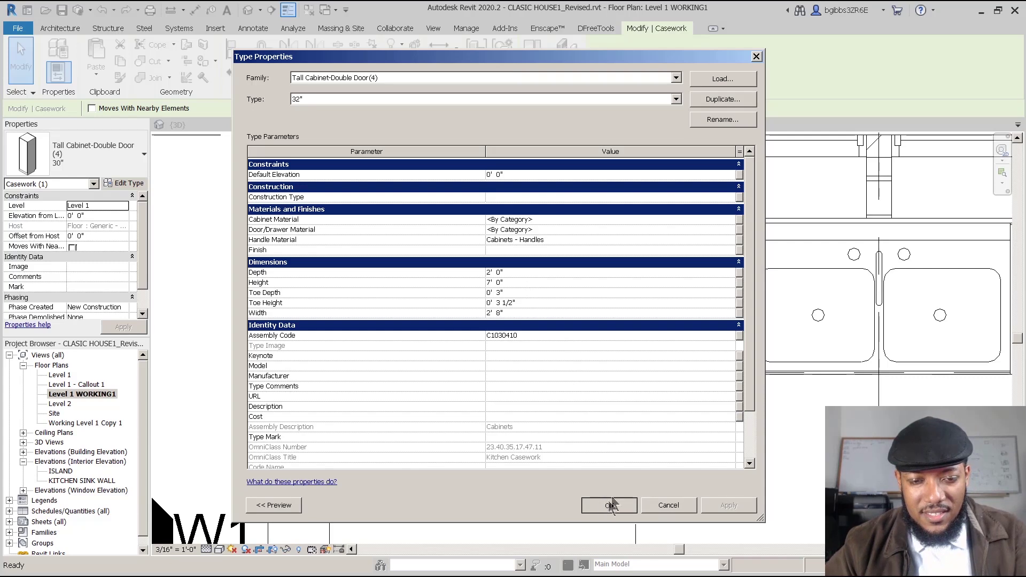
{"action": "left_click", "coordinate": [612, 505]}
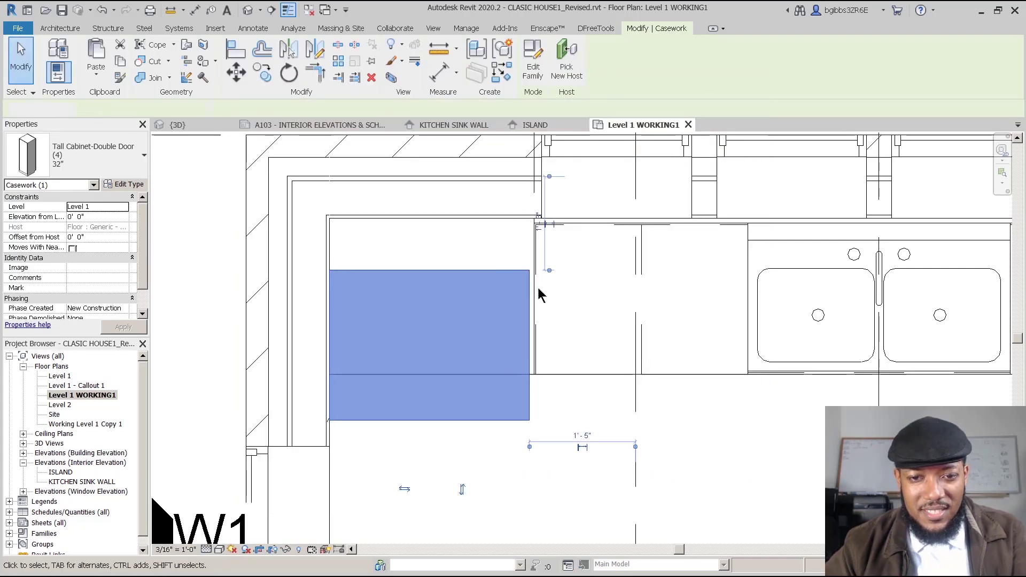
{"action": "left_click", "coordinate": [579, 187]}
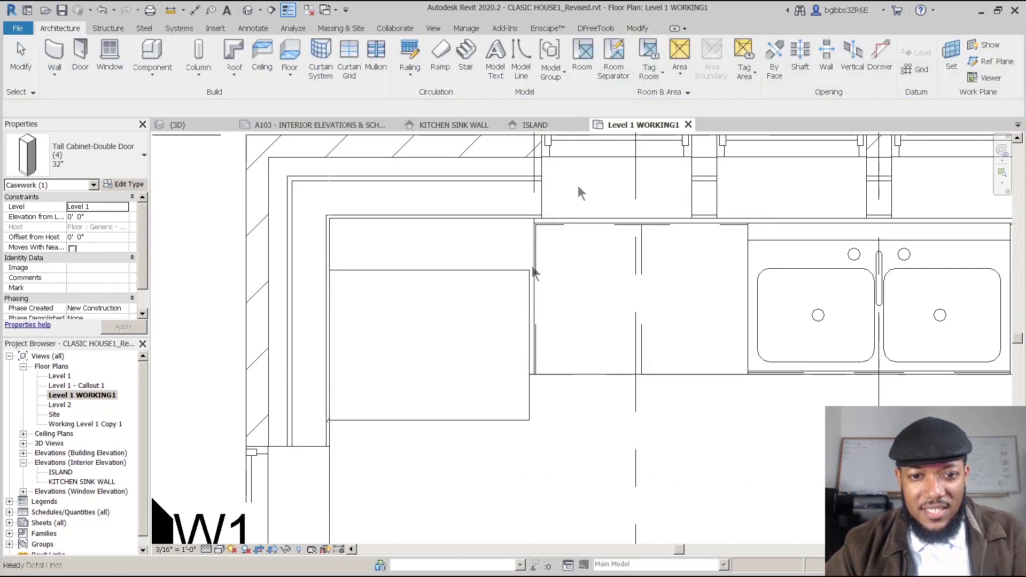
Step: Align the back of the tall cabinet with the inner face of the wall behind it
{"action": "left_click", "coordinate": [534, 377]}
{"action": "left_click", "coordinate": [621, 392]}
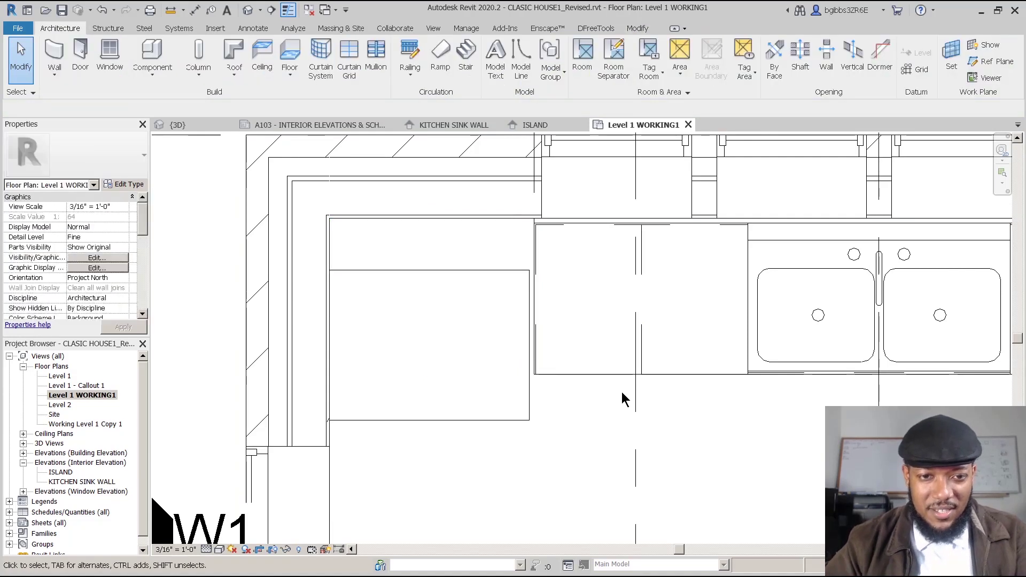
{"action": "left_click", "coordinate": [472, 218]}
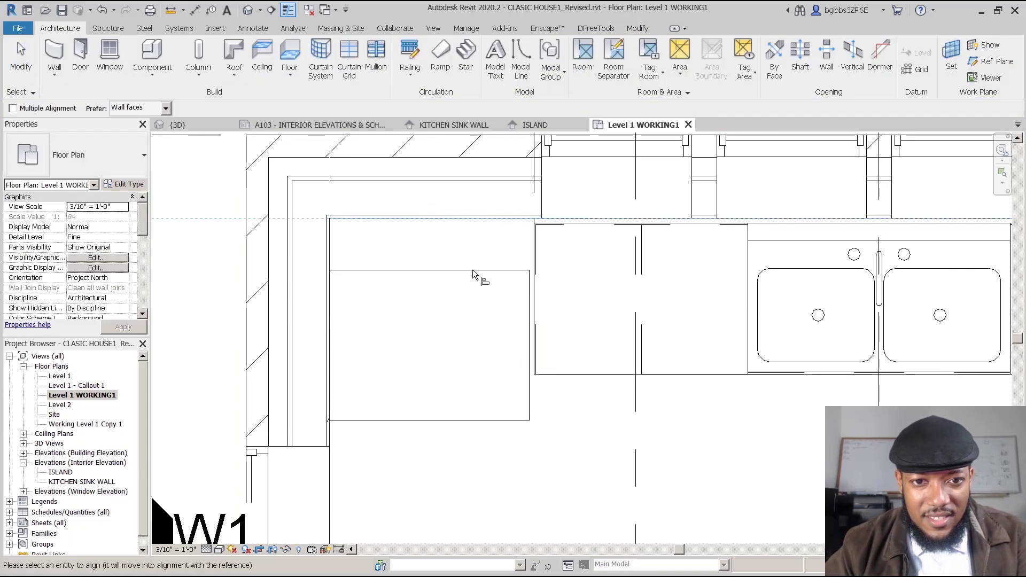
{"action": "left_click", "coordinate": [481, 271]}
{"action": "key", "text": "Escape"}
{"action": "key", "text": "Escape"}
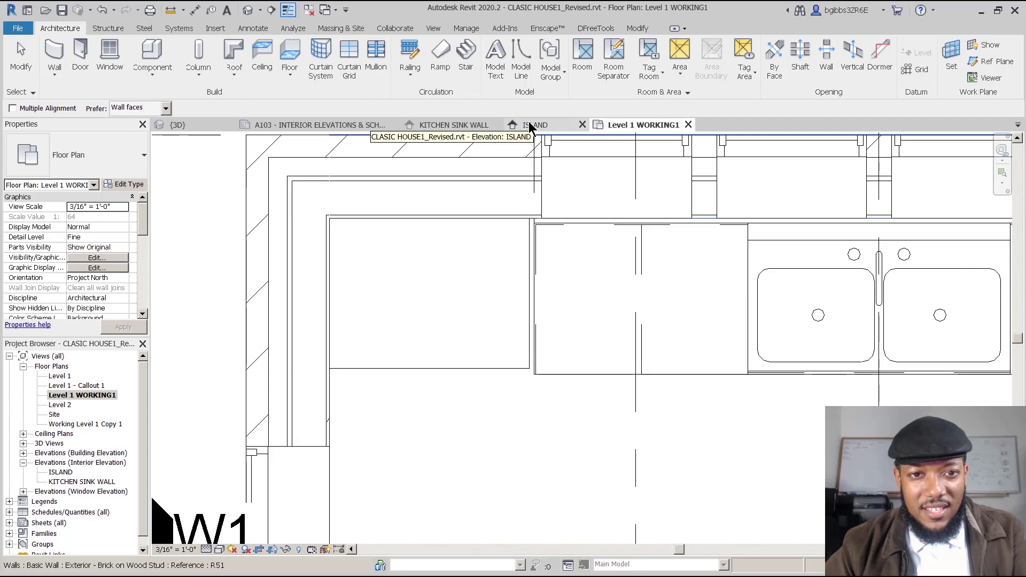
Step: In the KITCHEN SINK WALL elevation, measure the height difference between the tall cabinet's top and the window tops, and save the project
{"action": "left_click", "coordinate": [459, 125]}
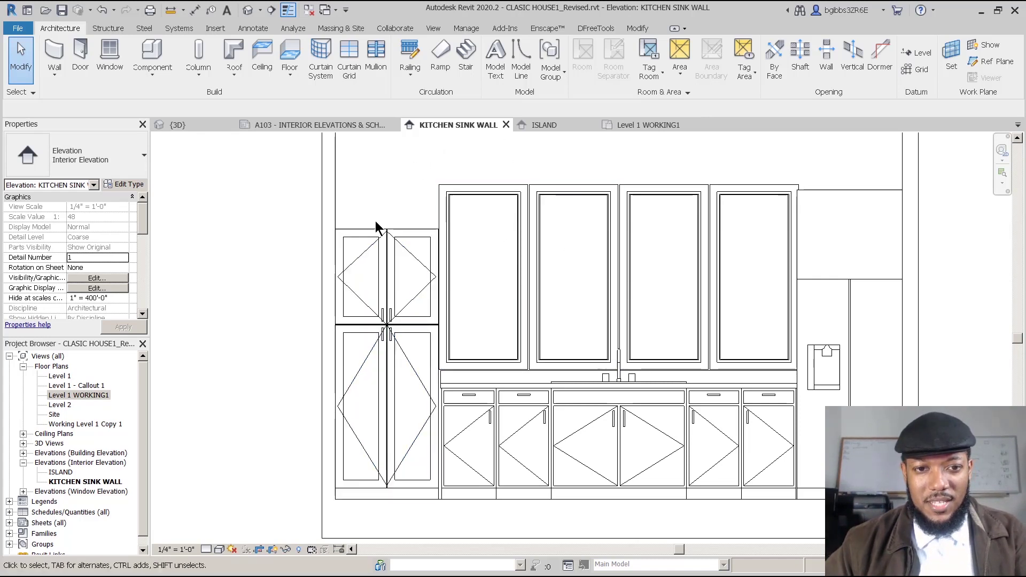
{"action": "left_click", "coordinate": [396, 231]}
{"action": "scroll", "coordinate": [406, 227], "scroll_direction": "up", "scroll_amount": 2}
{"action": "middle_click_drag", "start_coordinate": [423, 335], "coordinate": [435, 314]}
{"action": "scroll", "coordinate": [435, 314], "scroll_direction": "down", "scroll_amount": 1}
{"action": "key", "text": "Escape"}
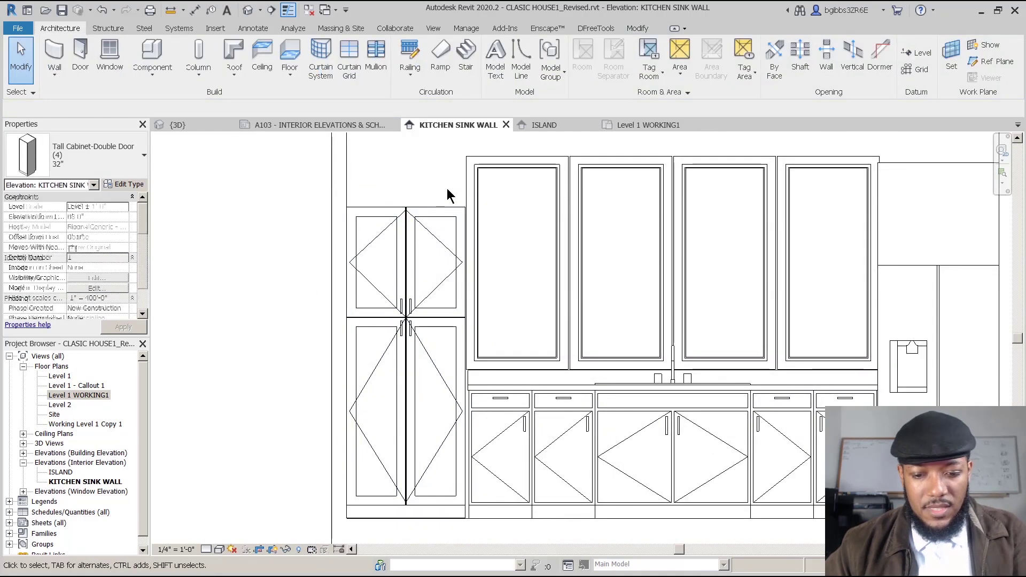
{"action": "key", "text": "d"}
{"action": "key", "text": "i"}
{"action": "scroll", "coordinate": [492, 155], "scroll_direction": "up", "scroll_amount": 2}
{"action": "left_click", "coordinate": [444, 221]}
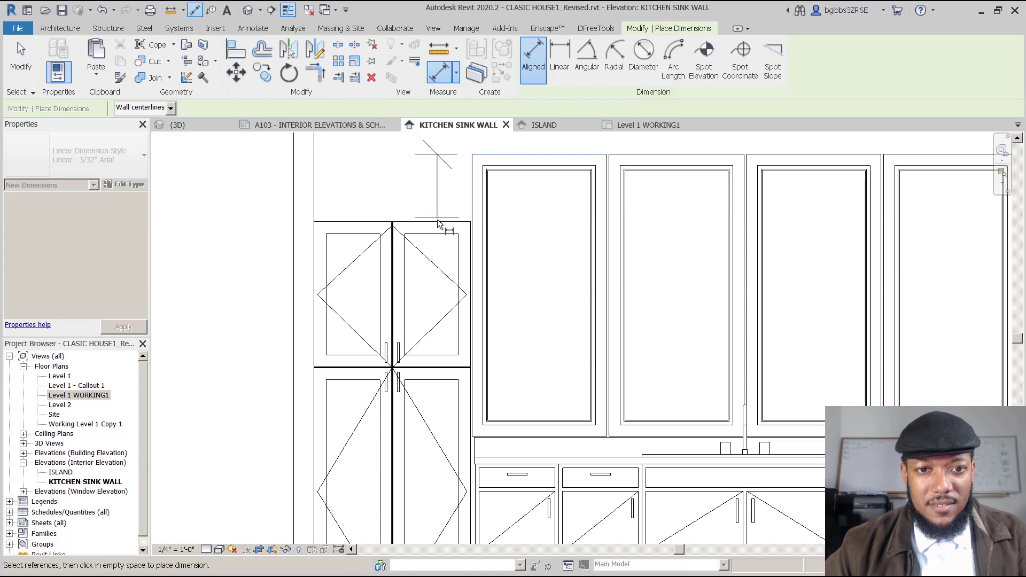
{"action": "scroll", "coordinate": [440, 219], "scroll_direction": "down", "scroll_amount": 2}
{"action": "scroll", "coordinate": [440, 219], "scroll_direction": "up", "scroll_amount": 2}
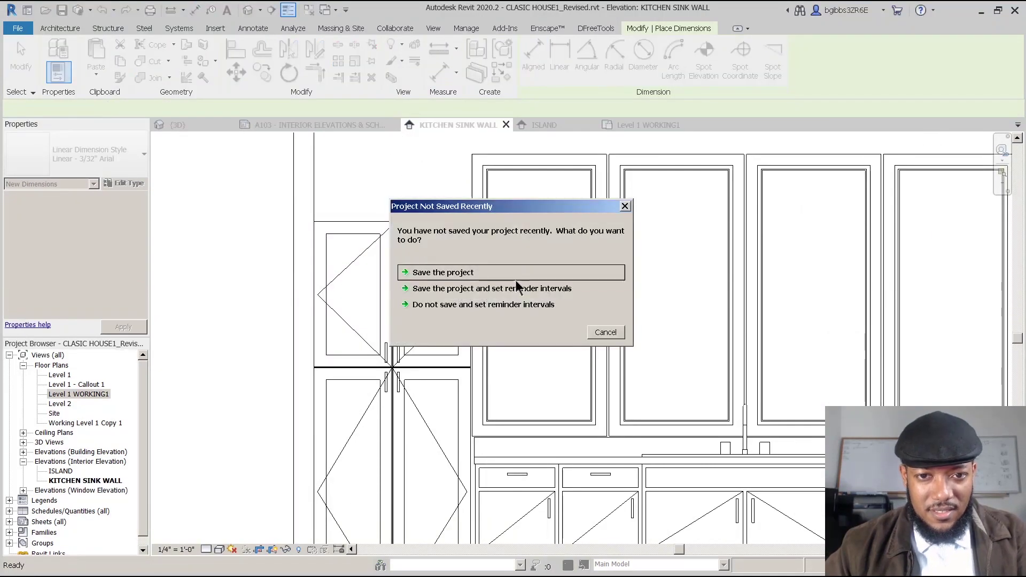
{"action": "left_click", "coordinate": [488, 273]}
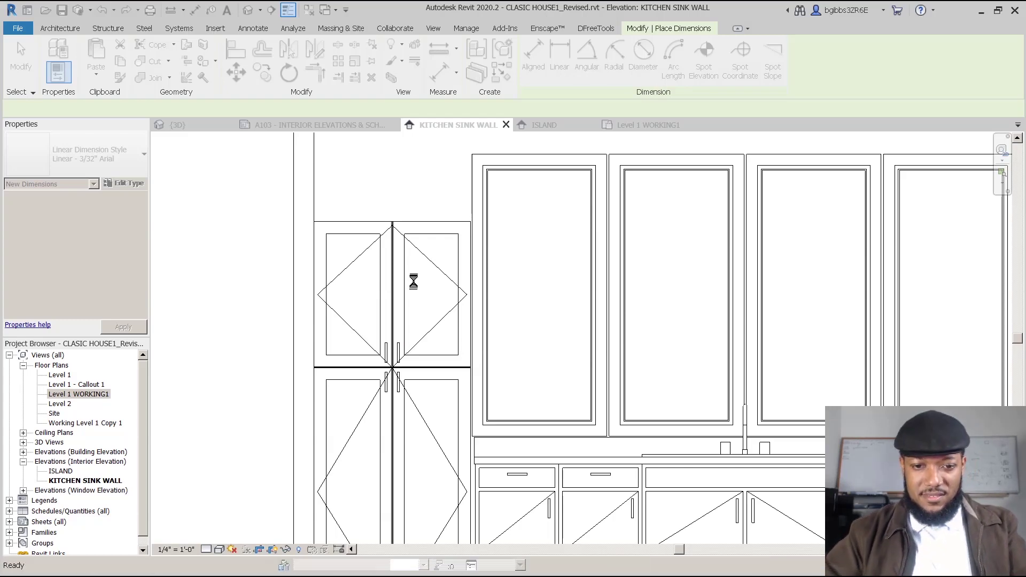
Step: Set the height of the 32" tall cabinet type to 8' 0"
{"action": "scroll", "coordinate": [409, 274], "scroll_direction": "down", "scroll_amount": 1}
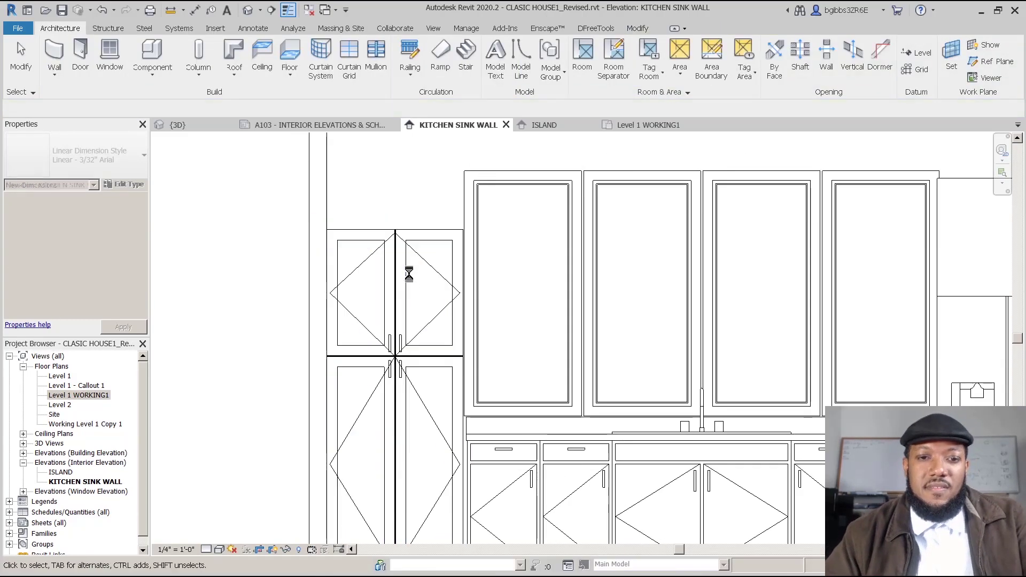
{"action": "left_click", "coordinate": [396, 277]}
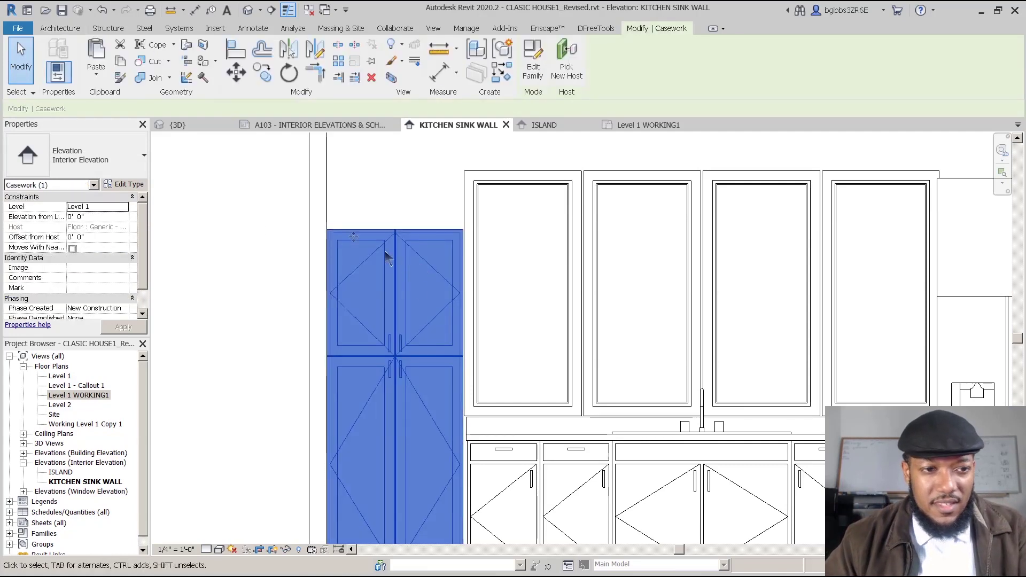
{"action": "left_click", "coordinate": [124, 184]}
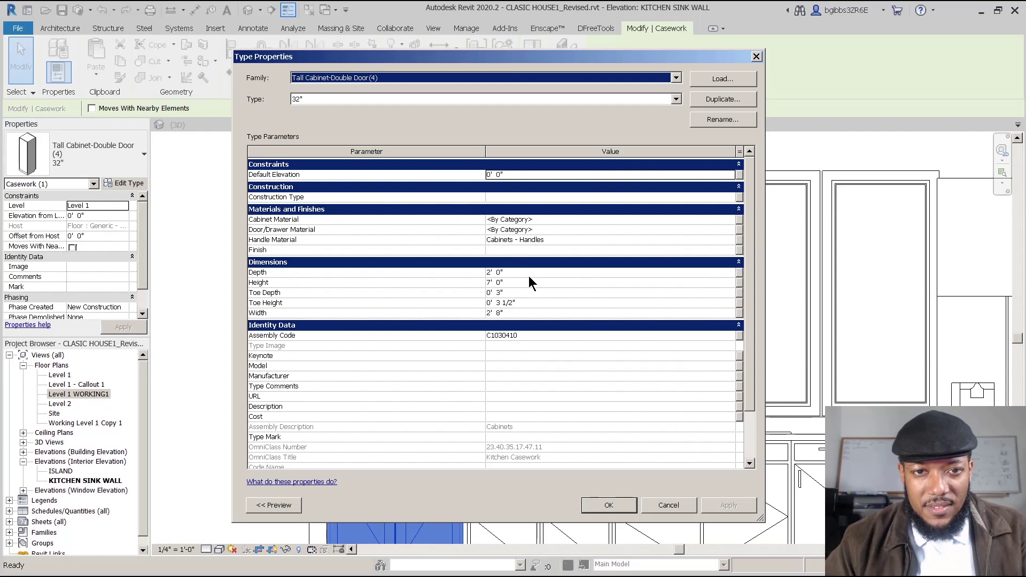
{"action": "left_click", "coordinate": [521, 283]}
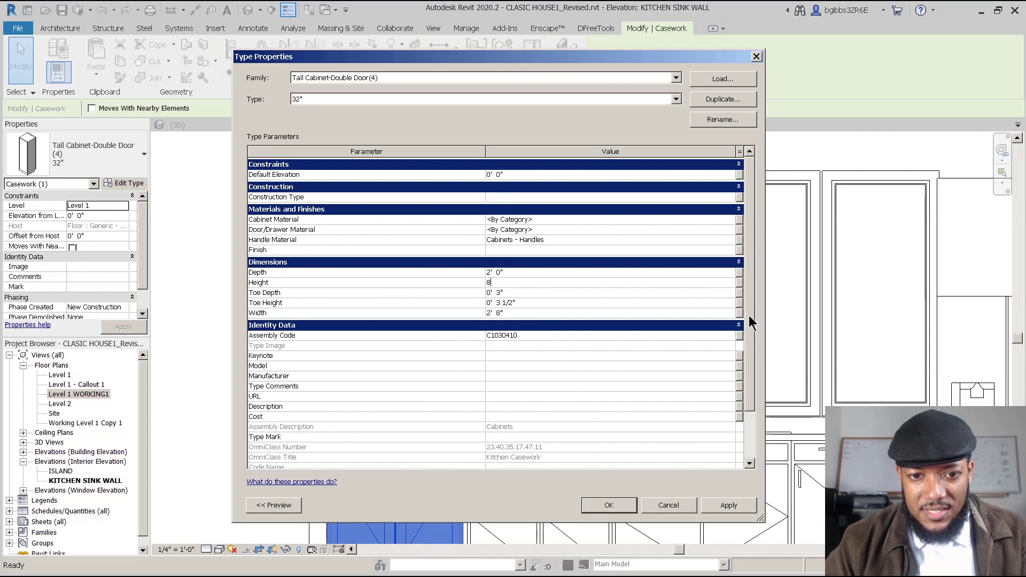
{"action": "mouse_move", "coordinate": [751, 319]}
{"action": "left_mouse_down"}
{"action": "mouse_move", "coordinate": [754, 349]}
{"action": "mouse_move", "coordinate": [761, 306]}
{"action": "left_mouse_up"}
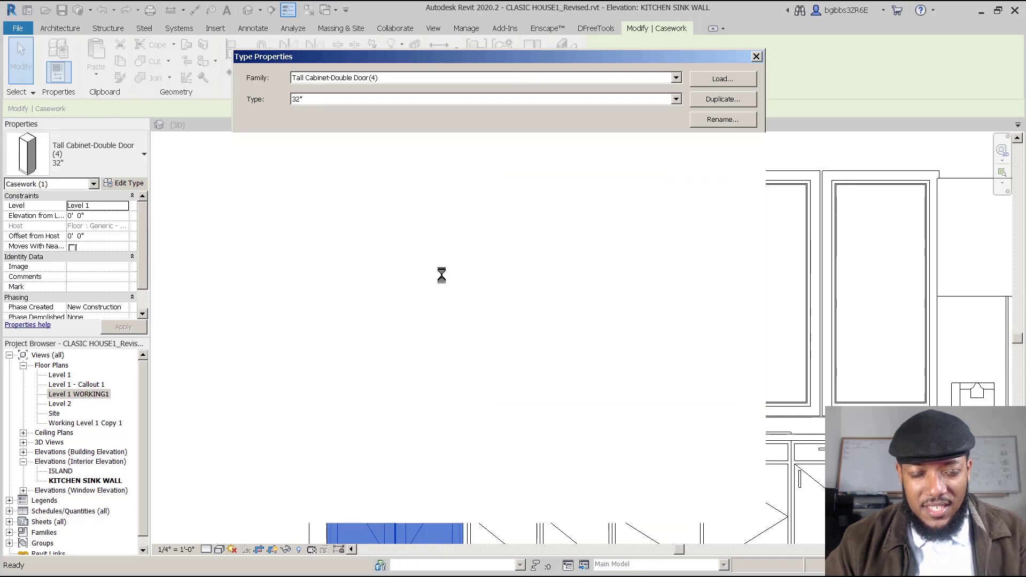
{"action": "left_click", "coordinate": [509, 162]}
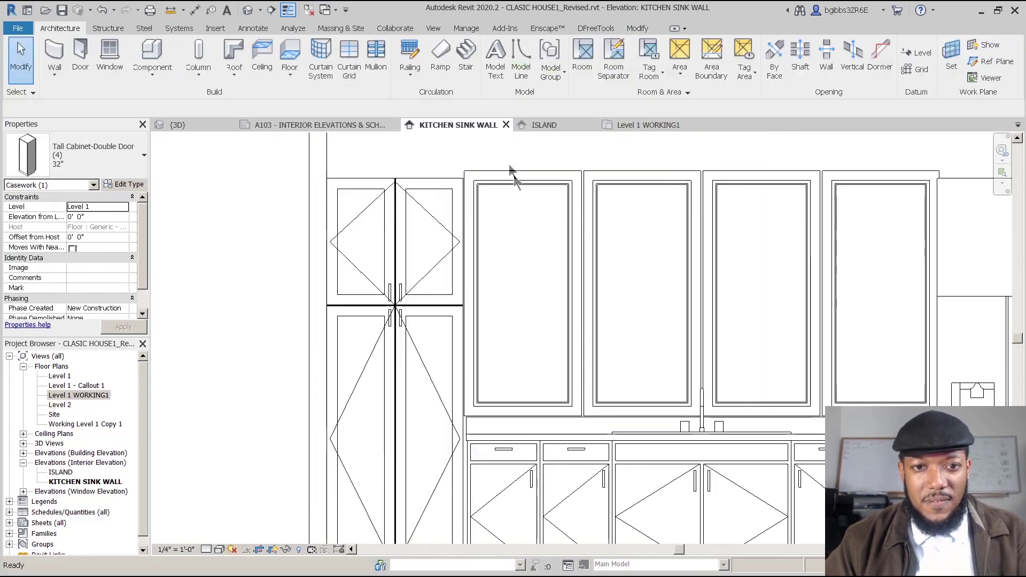
{"action": "scroll", "coordinate": [388, 189], "scroll_direction": "down", "scroll_amount": 1}
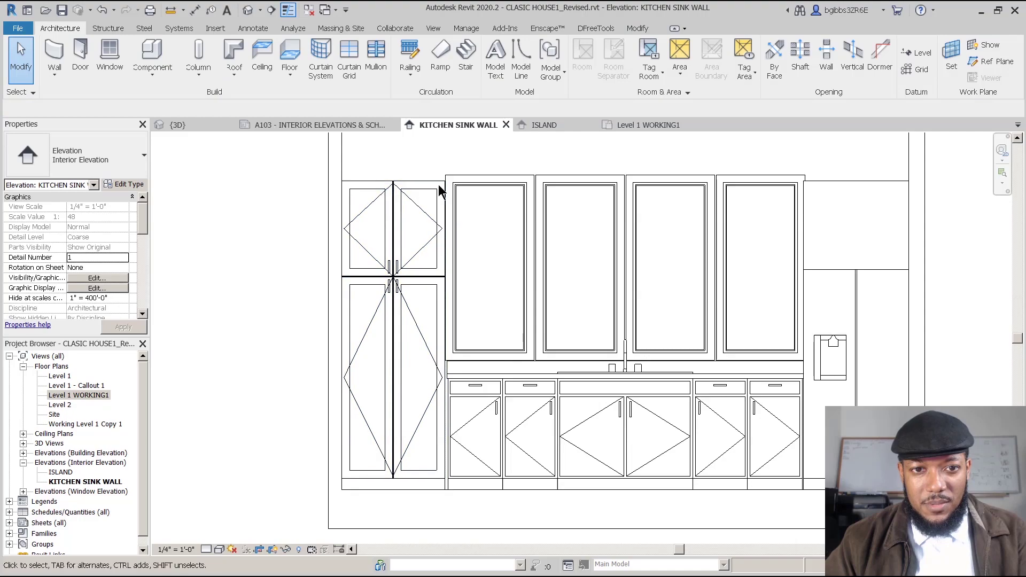
Step: Measure the remaining gap between the top of the tall cabinet and the top of the adjacent window frame
{"action": "middle_click_drag", "start_coordinate": [438, 185], "coordinate": [342, 191]}
{"action": "middle_click_drag", "start_coordinate": [267, 182], "coordinate": [347, 201]}
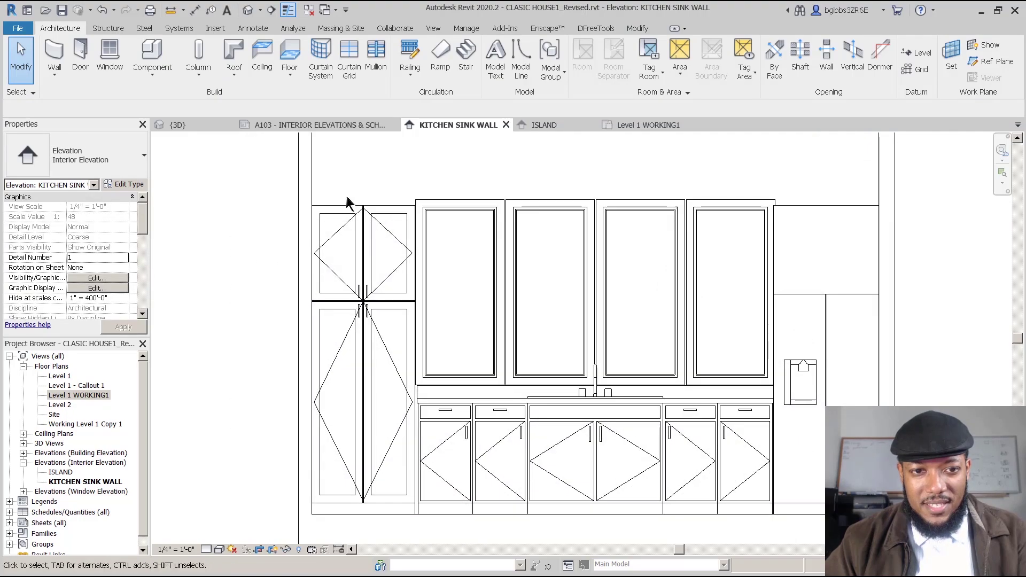
{"action": "scroll", "coordinate": [411, 203], "scroll_direction": "up", "scroll_amount": 2}
{"action": "key", "text": "d"}
{"action": "key", "text": "i"}
{"action": "scroll", "coordinate": [436, 206], "scroll_direction": "up", "scroll_amount": 2}
{"action": "left_click", "coordinate": [437, 206]}
{"action": "left_click", "coordinate": [410, 224]}
{"action": "scroll", "coordinate": [398, 225], "scroll_direction": "down", "scroll_amount": 2}
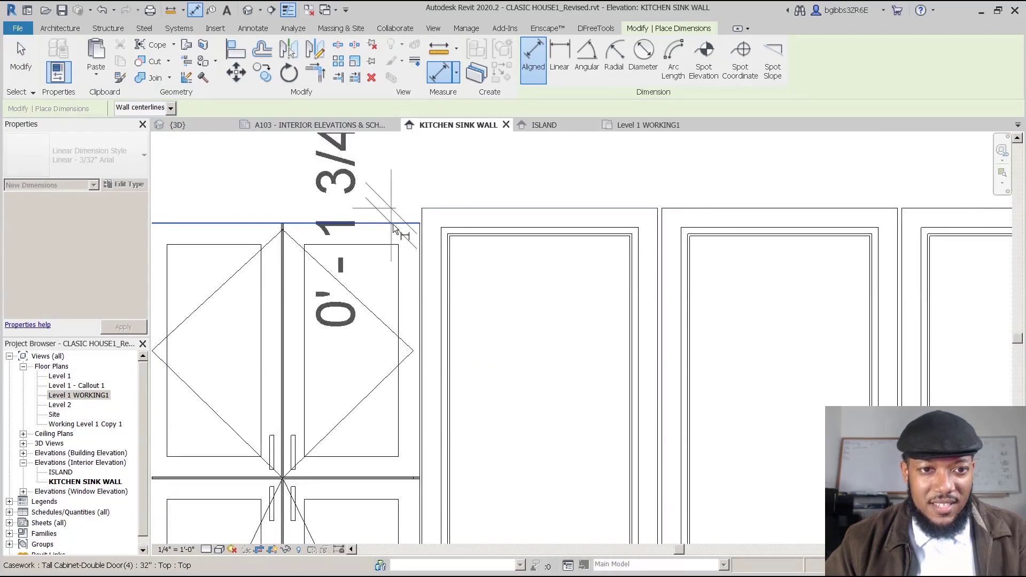
{"action": "key", "text": "Escape"}
{"action": "key", "text": "Escape"}
Step: Set the height of the 32" tall cabinet type to 8' 2"
{"action": "left_click", "coordinate": [370, 223]}
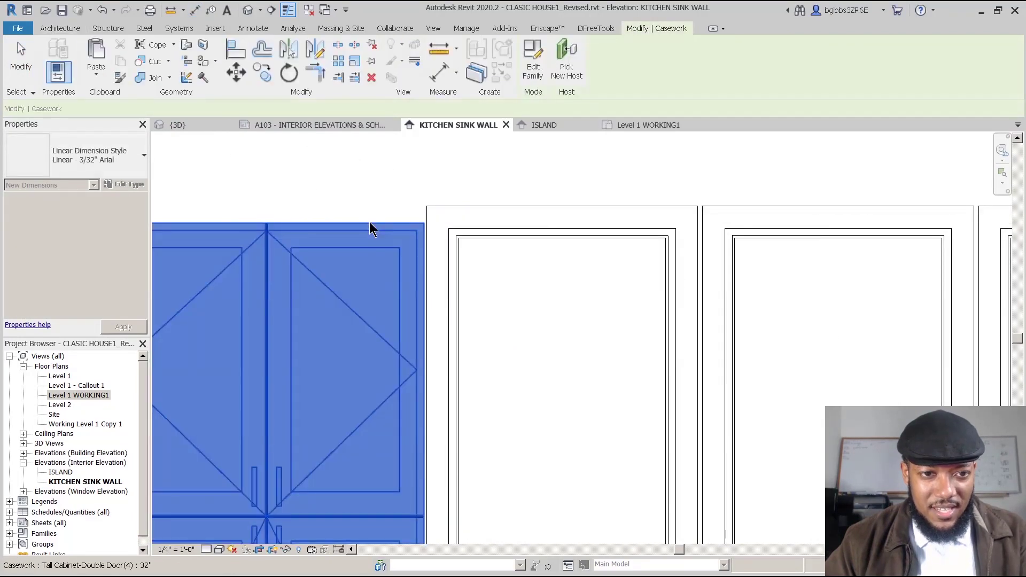
{"action": "left_click", "coordinate": [129, 185]}
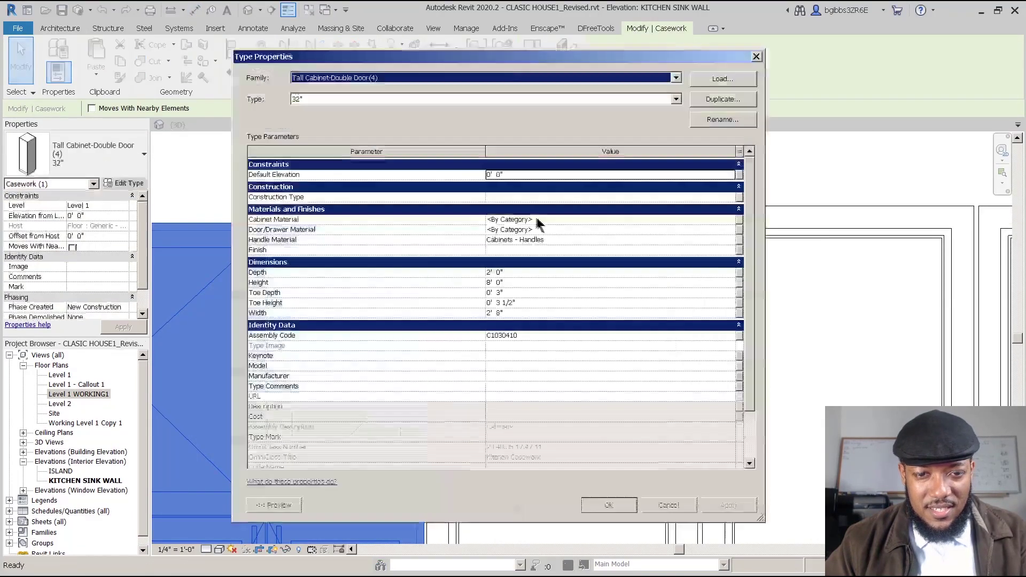
{"action": "left_click", "coordinate": [509, 282]}
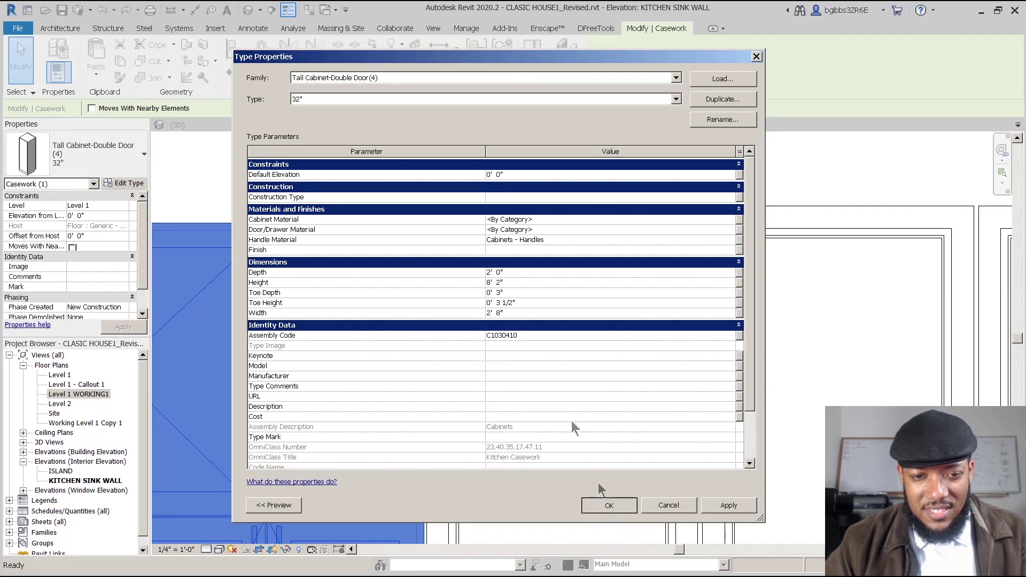
{"action": "scroll", "coordinate": [379, 271], "scroll_direction": "down", "scroll_amount": 4}
{"action": "left_click", "coordinate": [374, 204]}
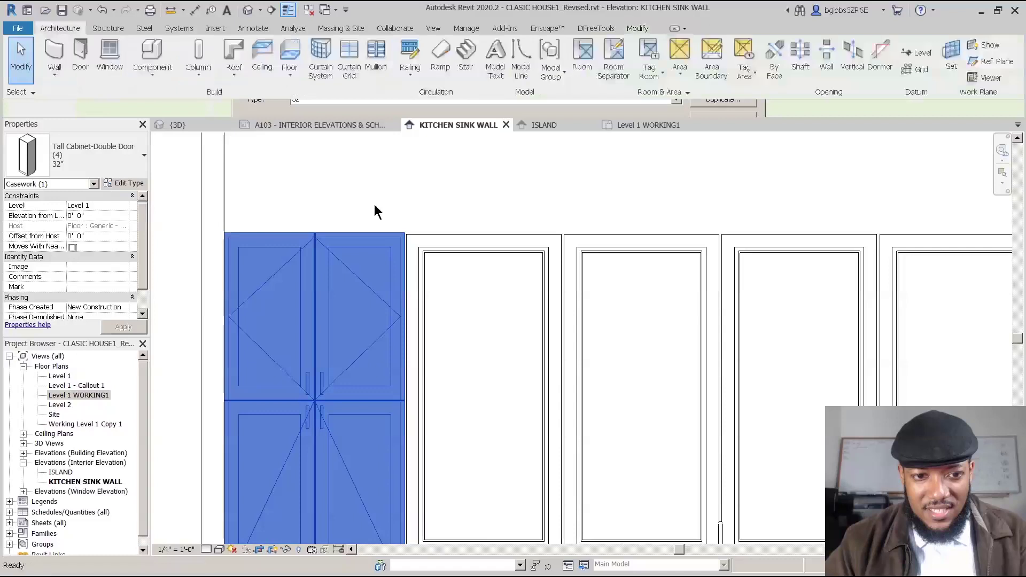
{"action": "scroll", "coordinate": [375, 229], "scroll_direction": "down", "scroll_amount": 4}
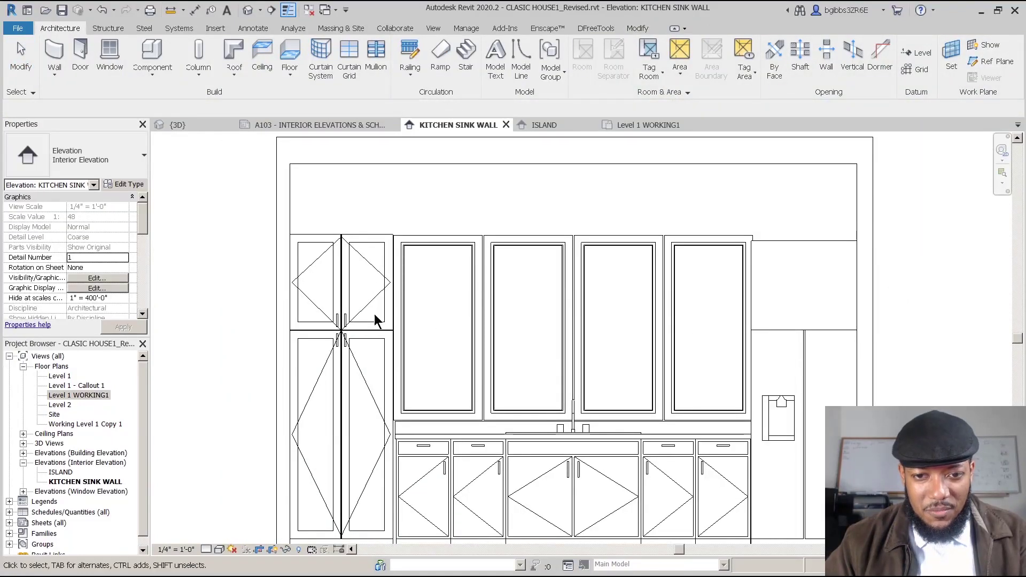
{"action": "key", "text": "d"}
{"action": "key", "text": "l"}
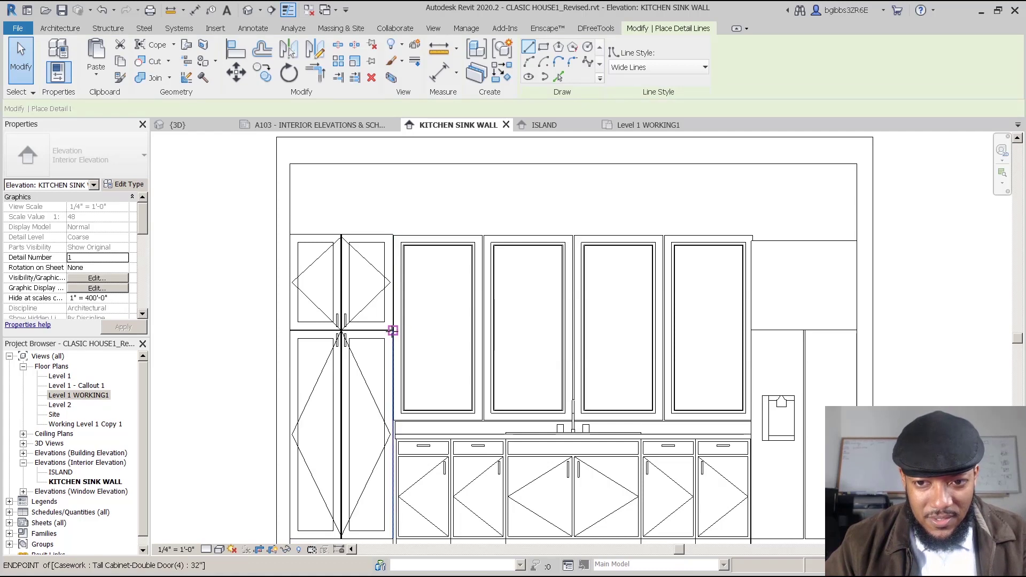
{"action": "left_click", "coordinate": [394, 330]}
{"action": "key", "text": "Escape"}
{"action": "key", "text": "Escape"}
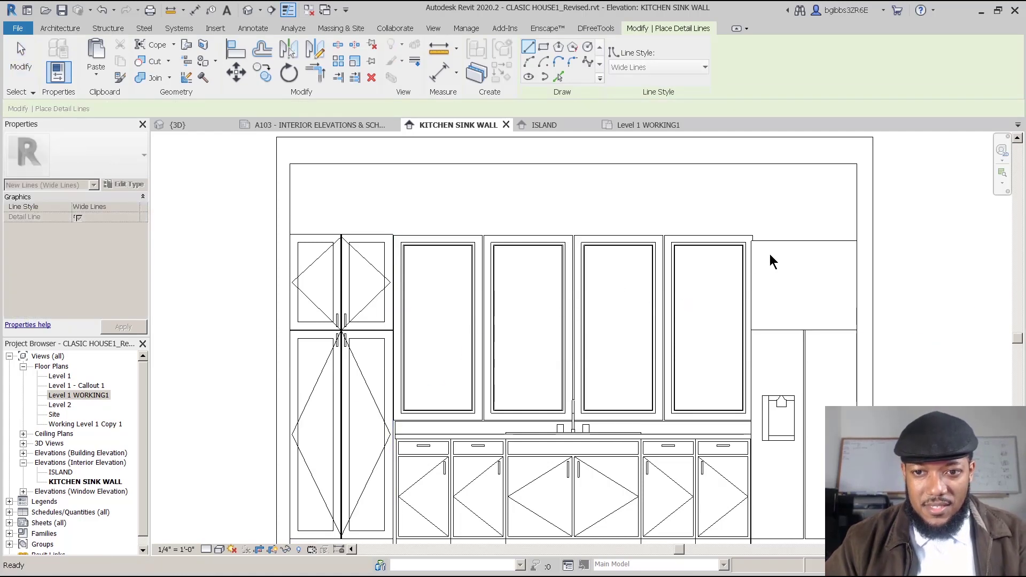
Step: Start placing a component and browse the family library to the Wall Cabinets folder
{"action": "middle_click_drag", "start_coordinate": [743, 285], "coordinate": [691, 275]}
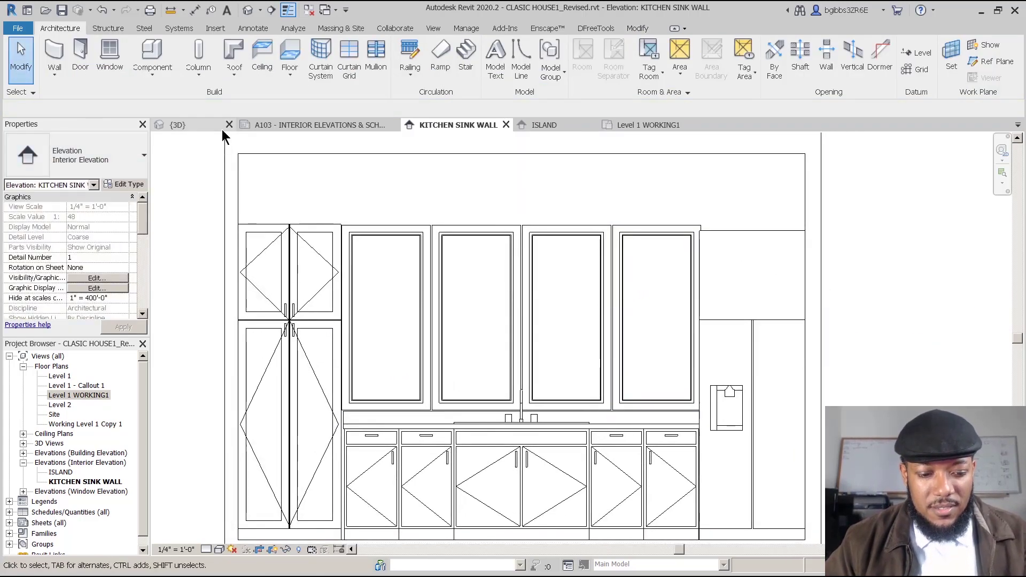
{"action": "key", "text": "c"}
{"action": "key", "text": "m"}
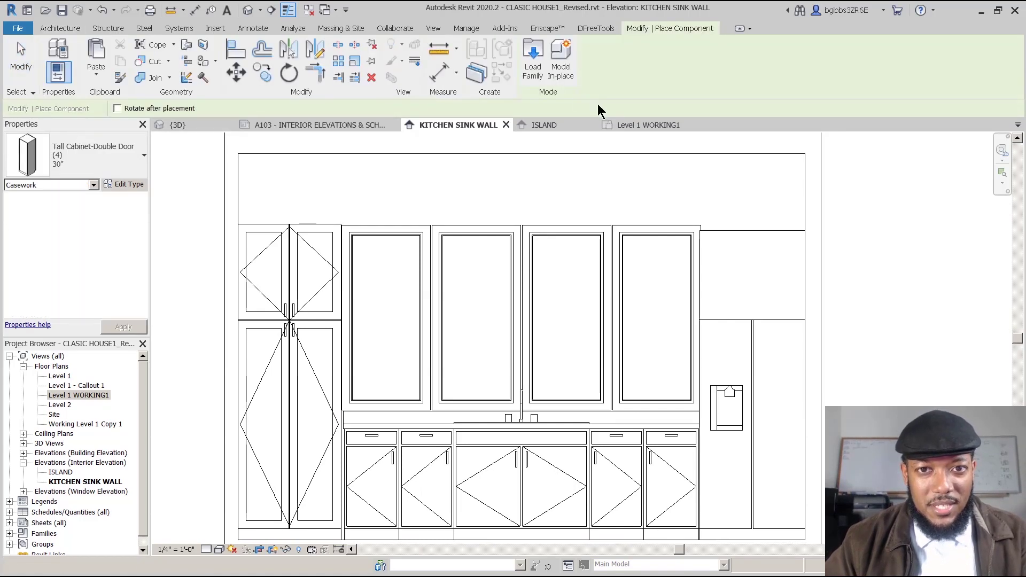
{"action": "left_click", "coordinate": [532, 59]}
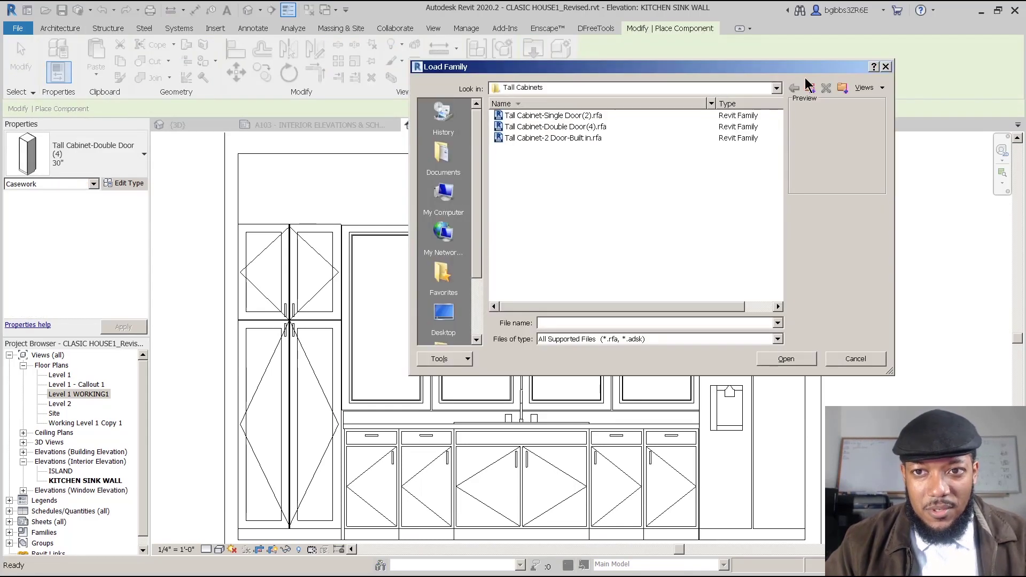
{"action": "left_click", "coordinate": [809, 89]}
{"action": "double_click", "coordinate": [587, 116]}
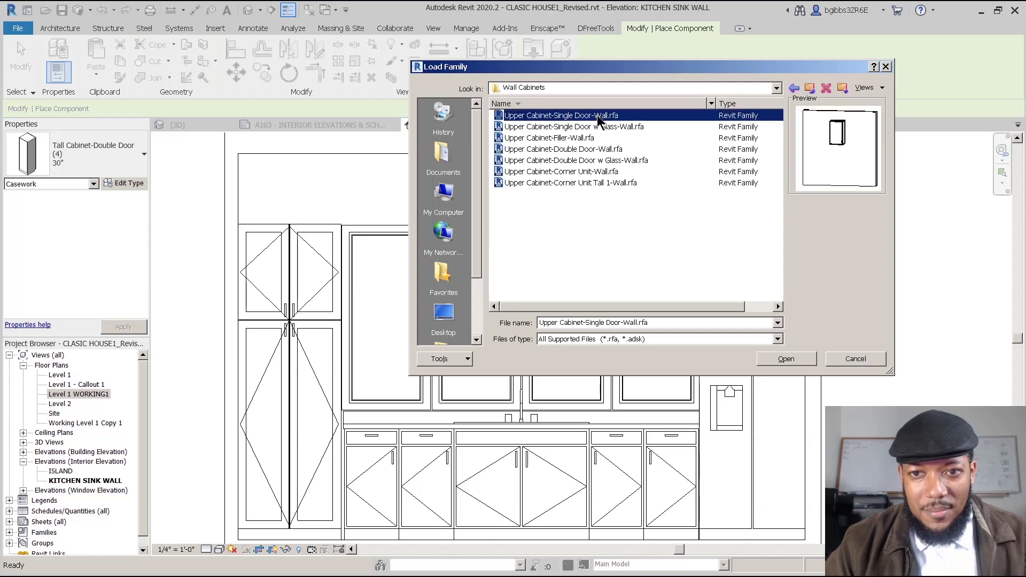
Step: Load the Upper Cabinet-Double Door-Wall family after previewing the glass door and corner unit wall cabinets
{"action": "left_click", "coordinate": [593, 127]}
{"action": "left_click", "coordinate": [582, 153]}
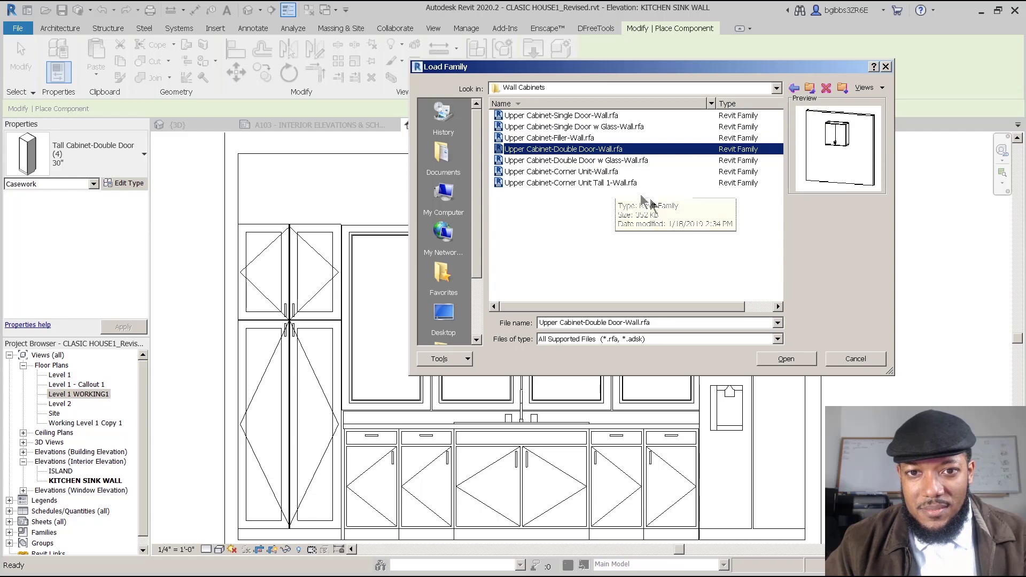
{"action": "left_click", "coordinate": [624, 161]}
{"action": "left_click", "coordinate": [622, 172]}
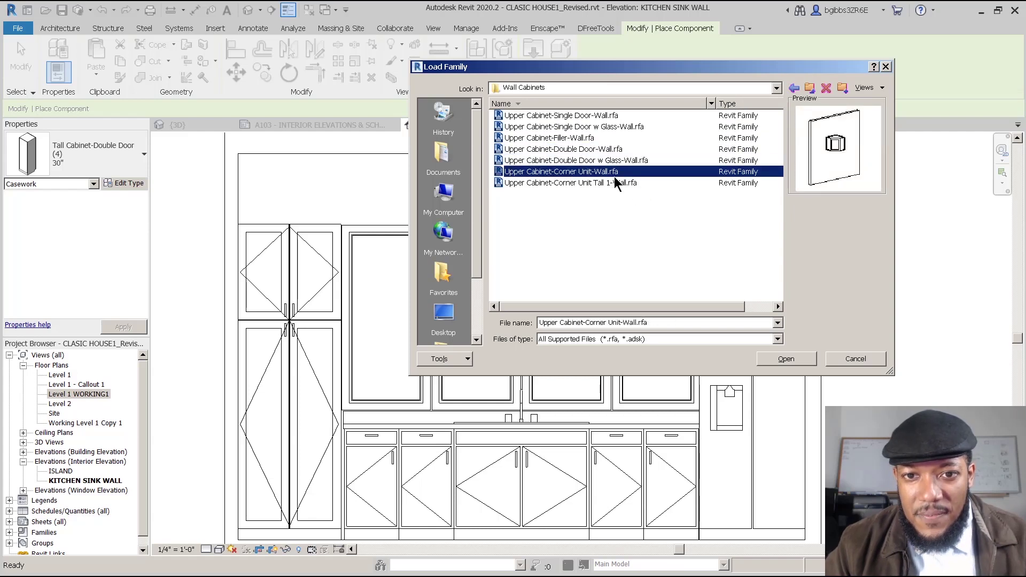
{"action": "left_click", "coordinate": [617, 183]}
{"action": "left_click", "coordinate": [624, 160]}
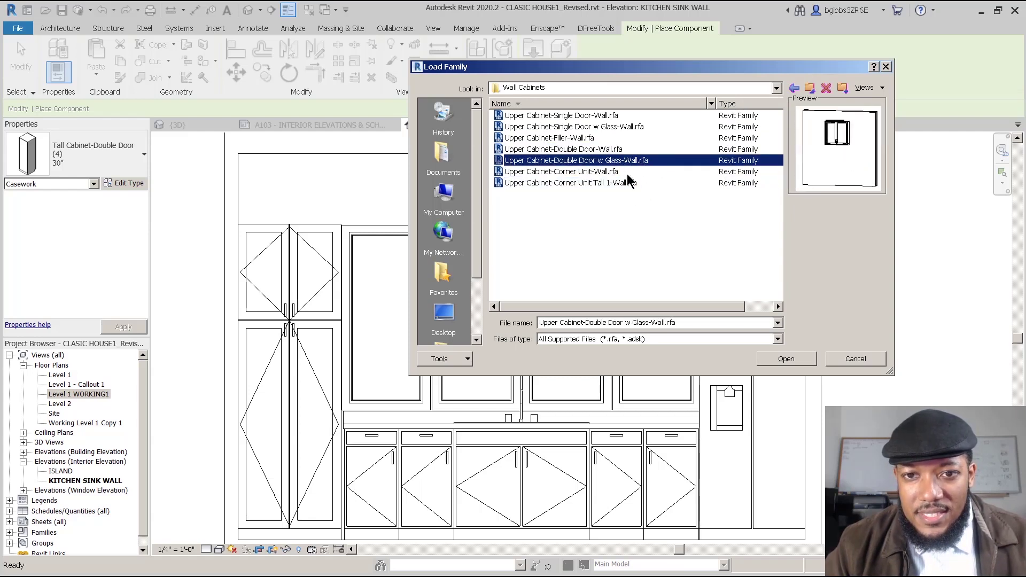
{"action": "left_click", "coordinate": [608, 150]}
{"action": "left_click", "coordinate": [786, 358]}
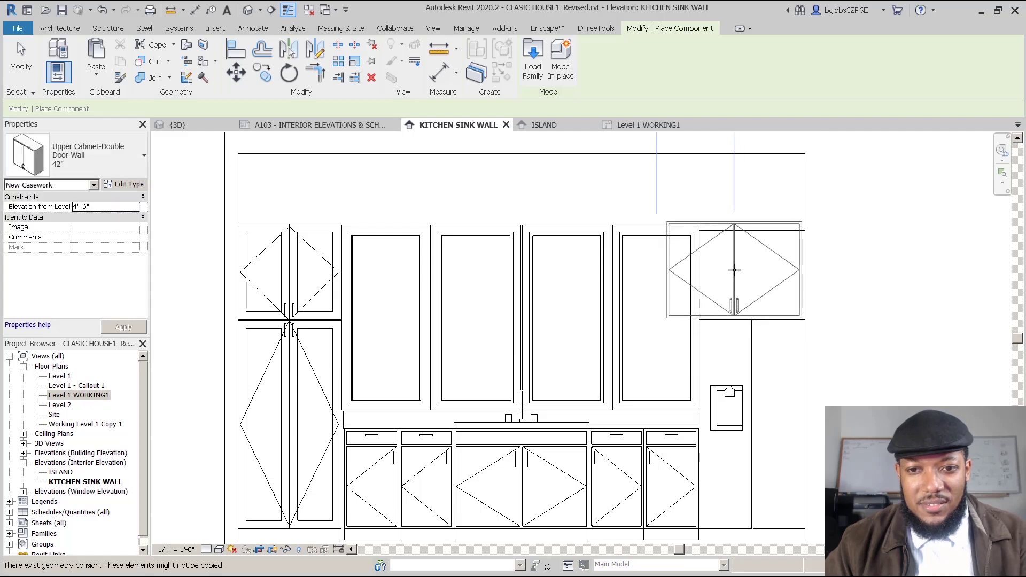
Step: Place the 42" Upper Cabinet-Double Door-Wall above the refrigerator on the kitchen sink wall
{"action": "left_click", "coordinate": [735, 220]}
{"action": "key", "text": "Escape"}
{"action": "key", "text": "Escape"}
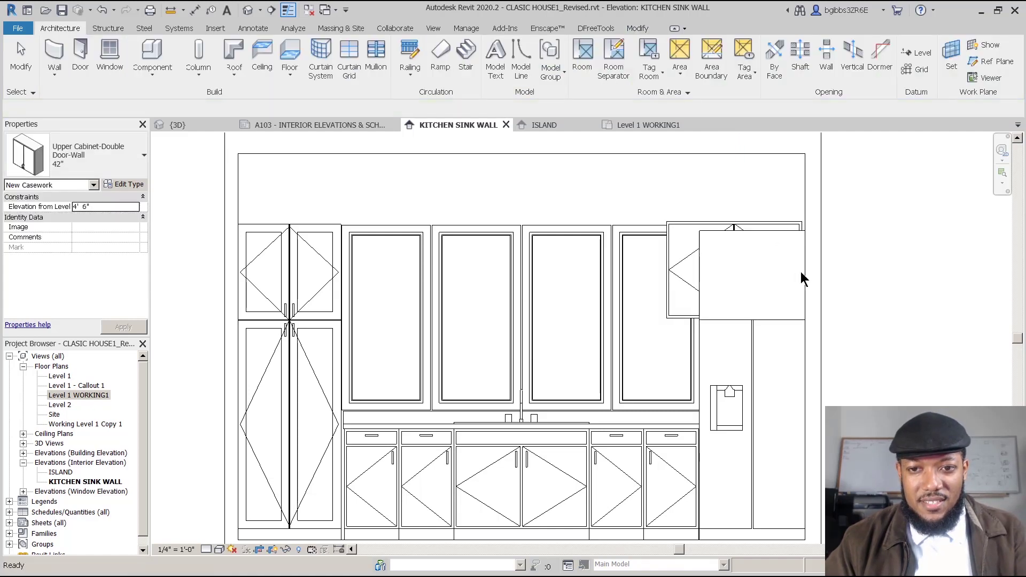
Step: Delete the in-place casework block that overlaps the new wall cabinet above the refrigerator
{"action": "scroll", "coordinate": [801, 280], "scroll_direction": "up", "scroll_amount": 1}
{"action": "left_click", "coordinate": [722, 216]}
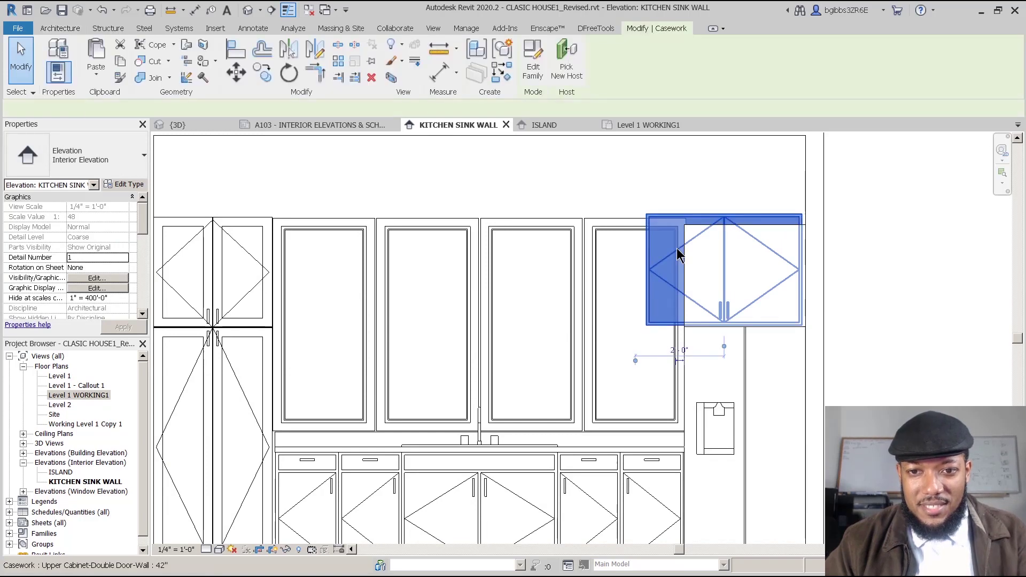
{"action": "key", "text": "Escape"}
{"action": "left_click", "coordinate": [688, 254]}
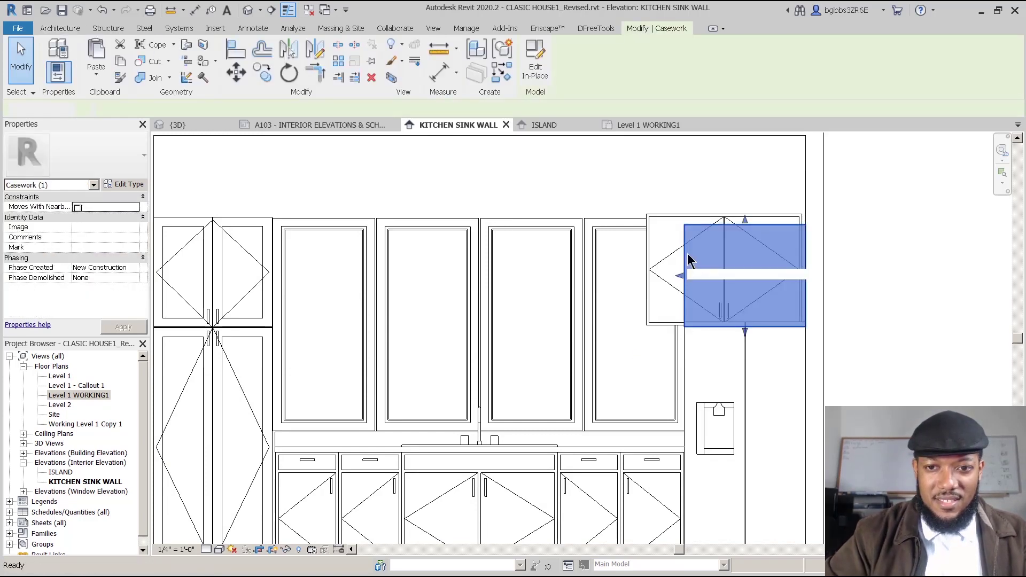
{"action": "key", "text": "Escape"}
Step: Align the outer side of the 42" upper cabinet with the adjacent side wall face
{"action": "key", "text": "a"}
{"action": "key", "text": "l"}
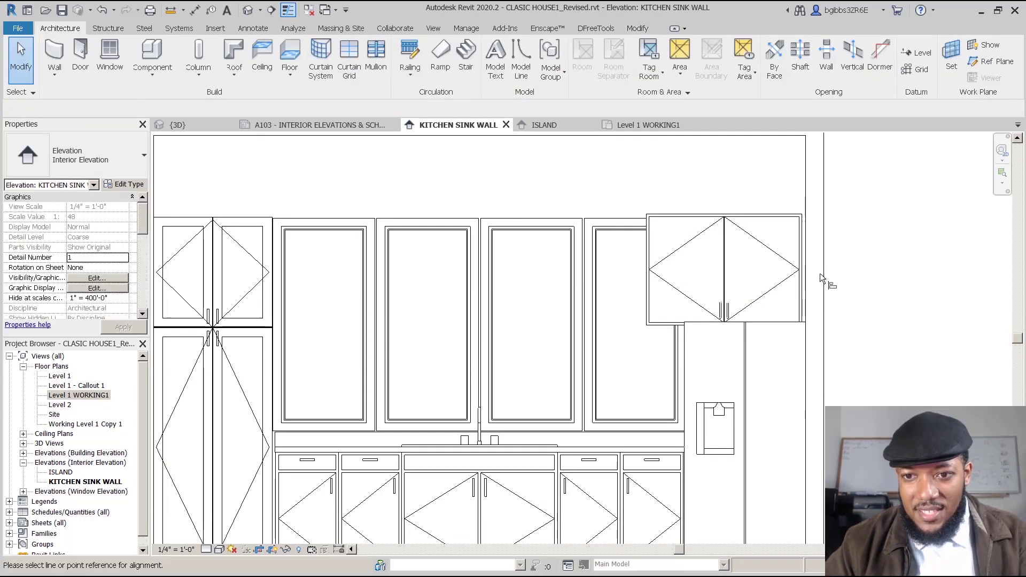
{"action": "left_click", "coordinate": [807, 286]}
{"action": "left_click", "coordinate": [802, 290]}
{"action": "key", "text": "Escape"}
Step: Check the tall cabinet's type, then duplicate the upper cabinet's 30" type as 32"
{"action": "left_click", "coordinate": [236, 243]}
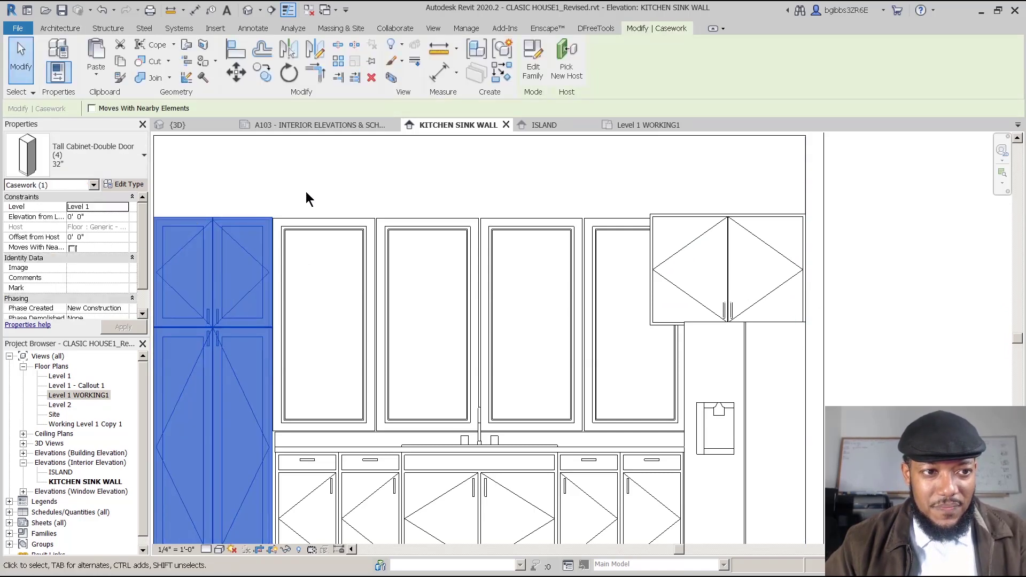
{"action": "left_click", "coordinate": [778, 246]}
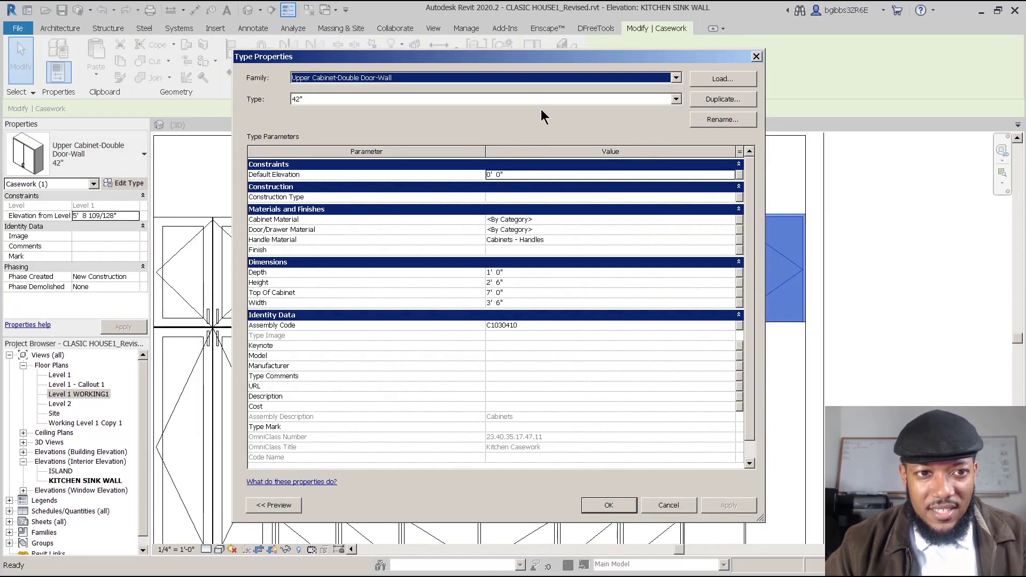
{"action": "left_click", "coordinate": [547, 100]}
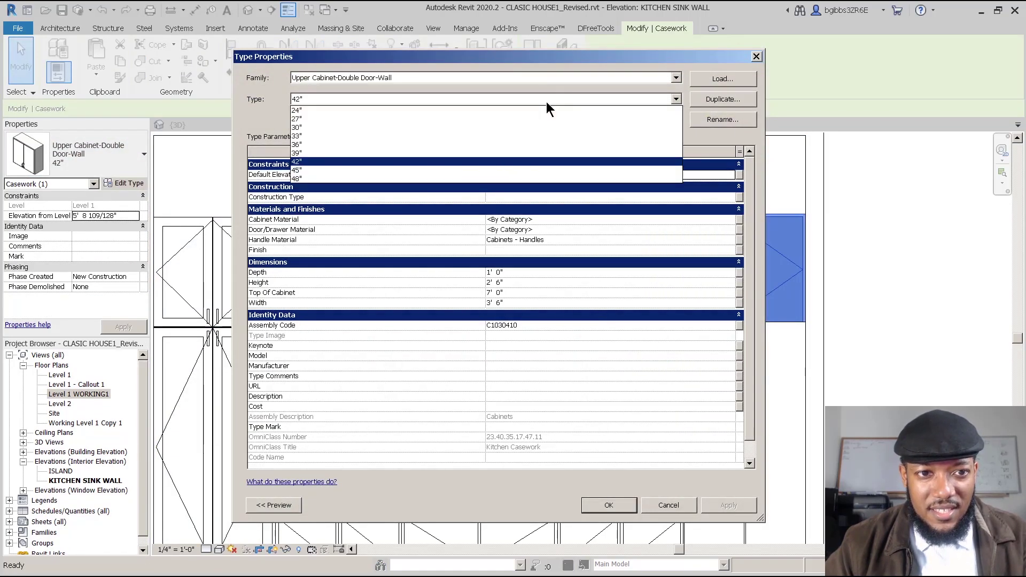
{"action": "left_click", "coordinate": [531, 134]}
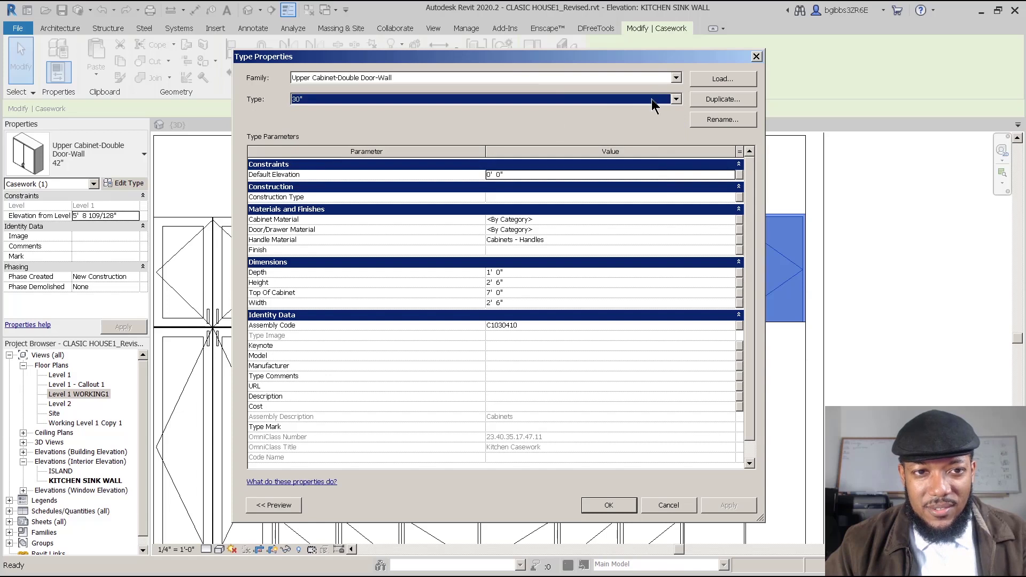
{"action": "left_click", "coordinate": [711, 99]}
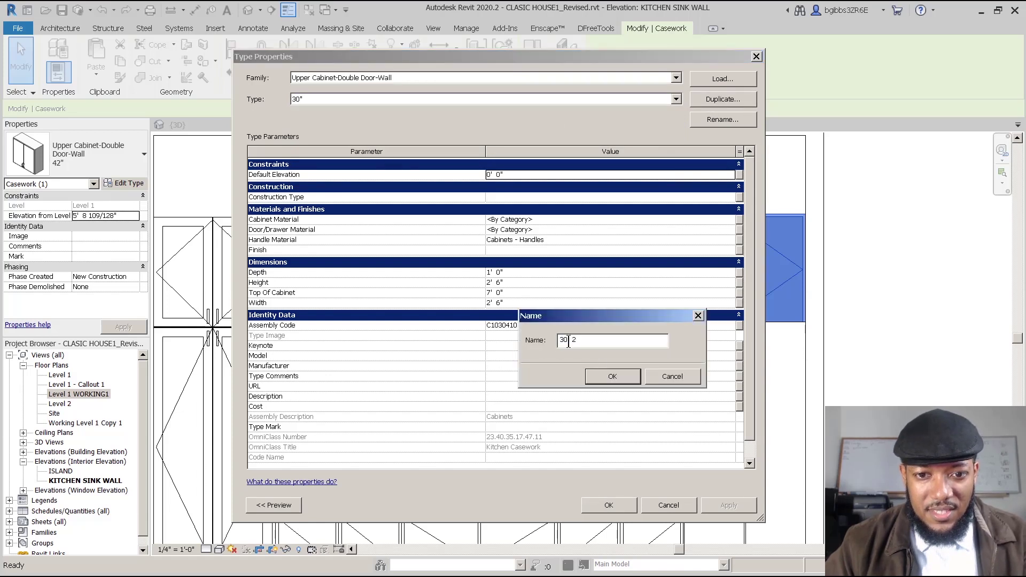
{"action": "key", "text": "BackSpace"}
{"action": "key", "text": "BackSpace"}
{"action": "key", "text": "Return"}
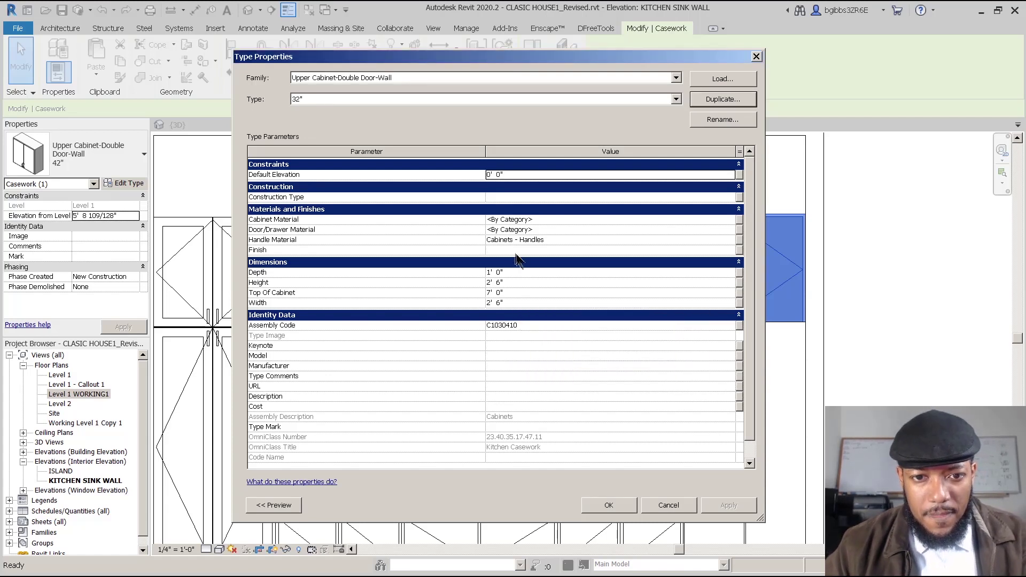
Step: Set the width of the 32" upper cabinet type to 2' 8" and apply it to the cabinet
{"action": "left_click", "coordinate": [522, 305]}
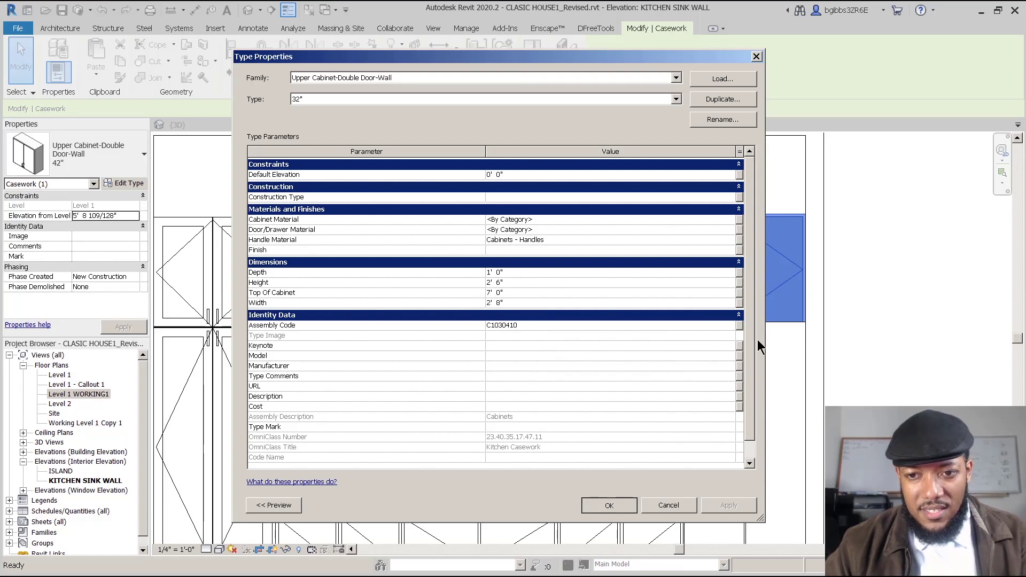
{"action": "key", "text": "Return"}
{"action": "key", "text": "Escape"}
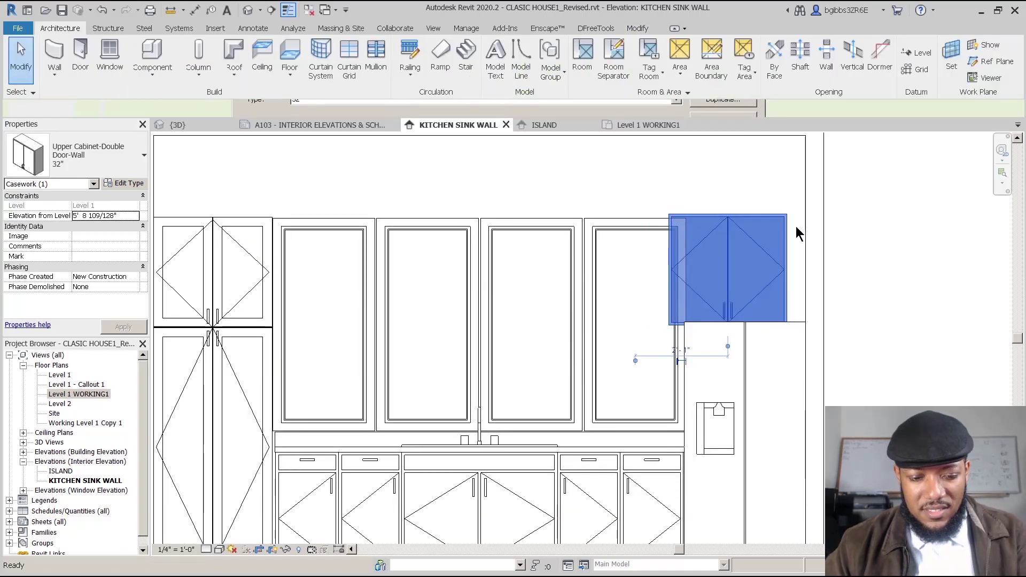
Step: Align the outer side of the 32" upper cabinet with the side wall face beside the refrigerator
{"action": "key", "text": "a"}
{"action": "key", "text": "l"}
{"action": "left_click", "coordinate": [805, 242]}
{"action": "left_click", "coordinate": [789, 247]}
{"action": "middle_click_drag", "start_coordinate": [740, 314], "coordinate": [797, 235]}
{"action": "key", "text": "Escape"}
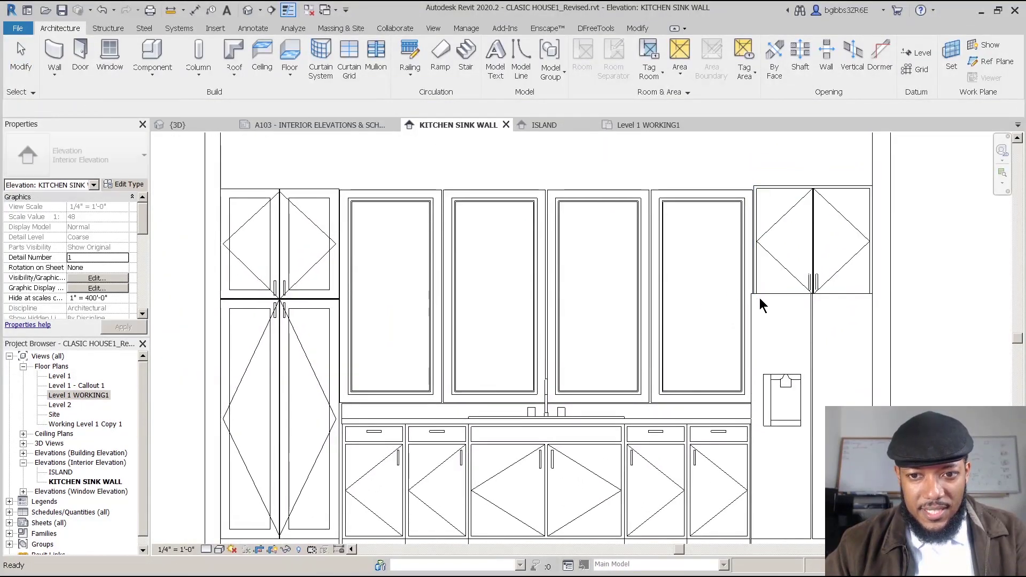
Step: Examine the offset between the upper cabinet's inner side and the refrigerator's edge
{"action": "scroll", "coordinate": [755, 348], "scroll_direction": "down", "scroll_amount": 2}
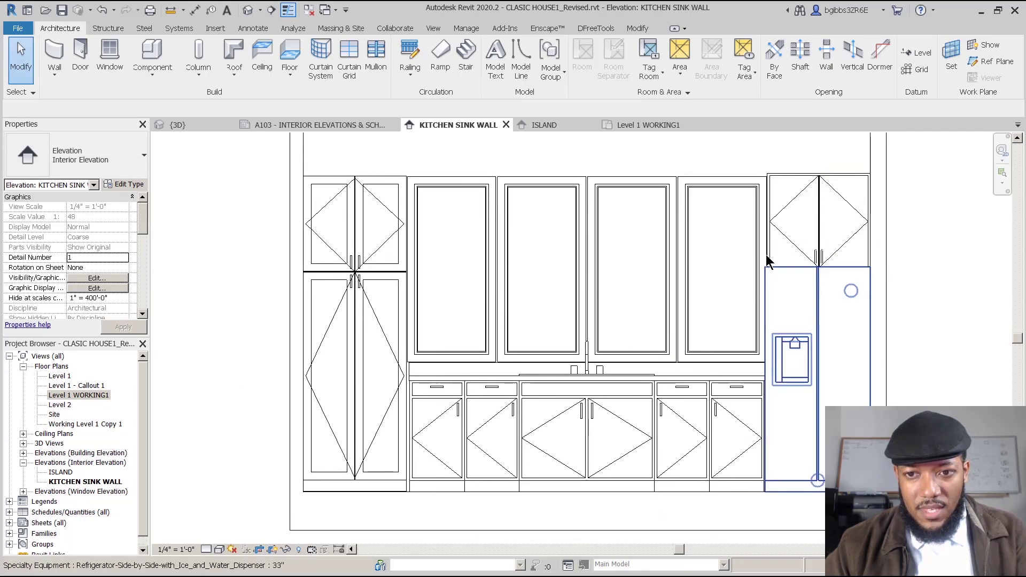
{"action": "scroll", "coordinate": [764, 265], "scroll_direction": "up", "scroll_amount": 3}
{"action": "left_click", "coordinate": [769, 262]}
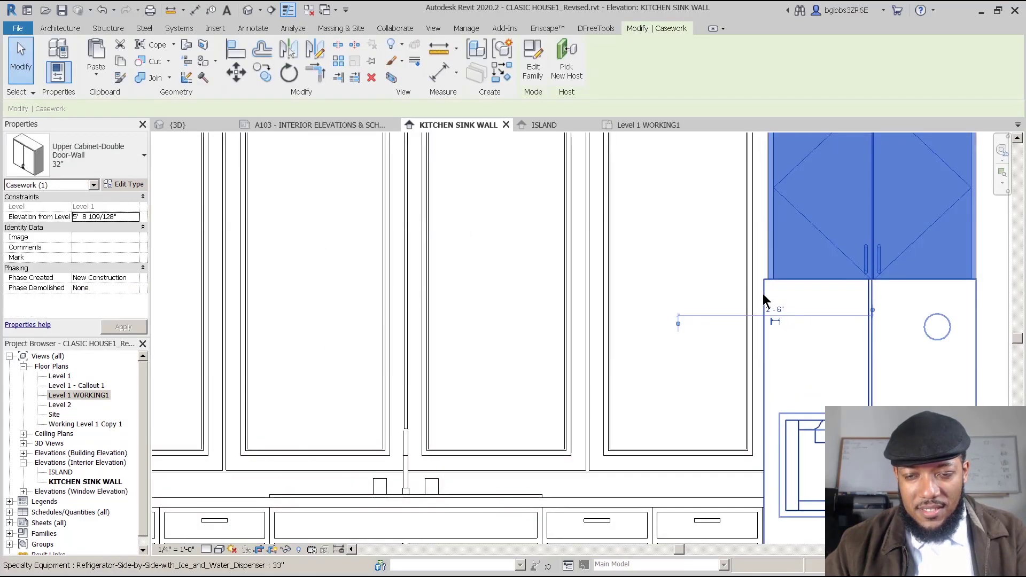
{"action": "left_click", "coordinate": [774, 258]}
{"action": "key", "text": "Escape"}
{"action": "scroll", "coordinate": [771, 276], "scroll_direction": "up", "scroll_amount": 3}
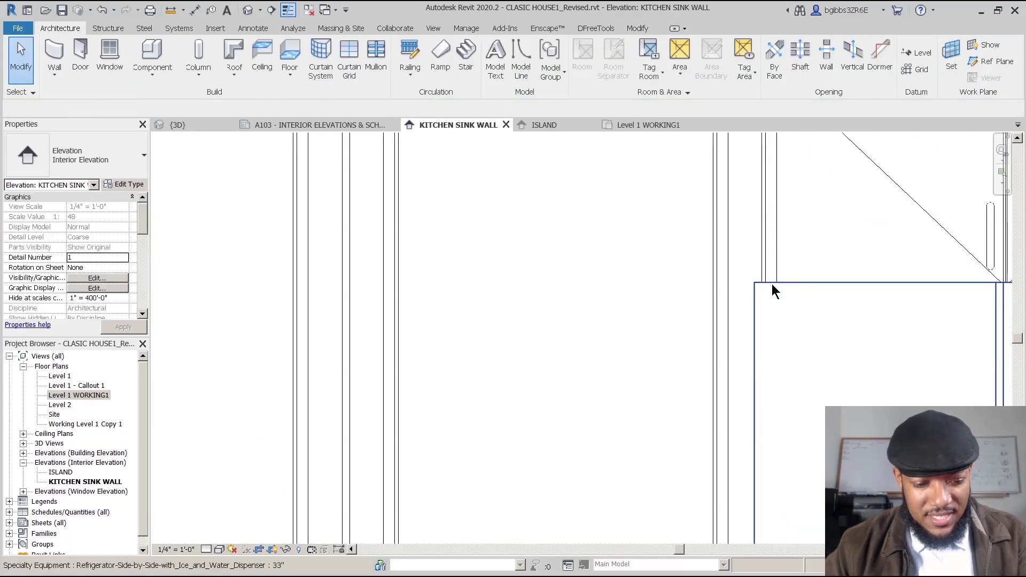
{"action": "key", "text": "i"}
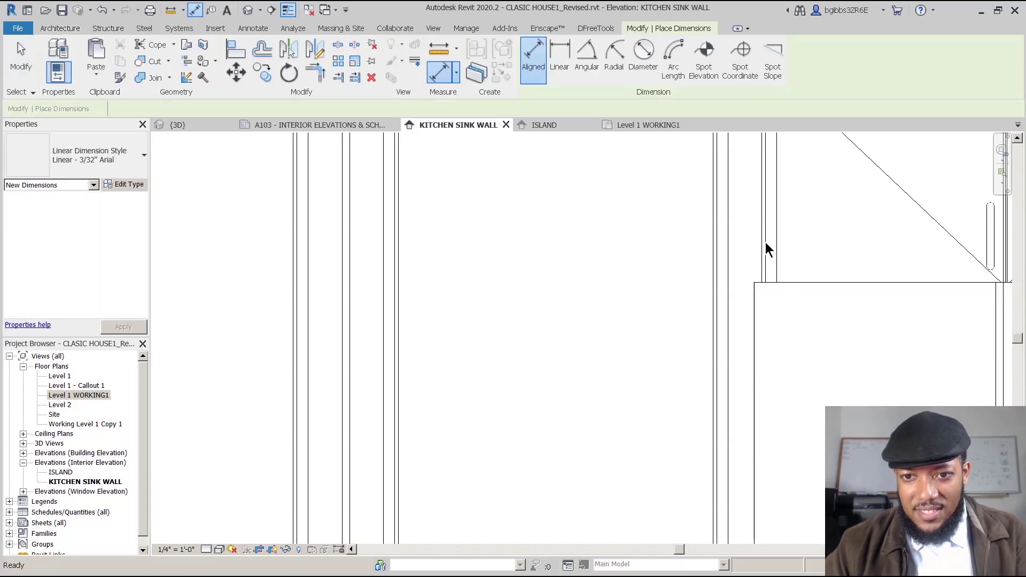
{"action": "scroll", "coordinate": [772, 300], "scroll_direction": "down", "scroll_amount": 3}
{"action": "scroll", "coordinate": [776, 308], "scroll_direction": "down", "scroll_amount": 2}
{"action": "key", "text": "Escape"}
{"action": "key", "text": "Escape"}
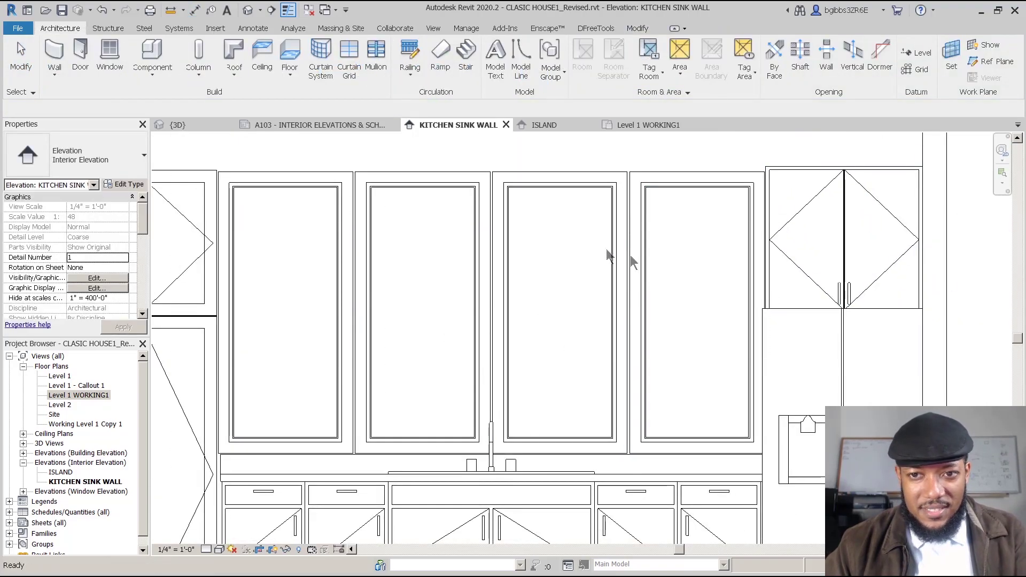
Step: Align the bottom of the 32" upper cabinet with the top of the refrigerator
{"action": "middle_click_drag", "start_coordinate": [457, 199], "coordinate": [499, 201]}
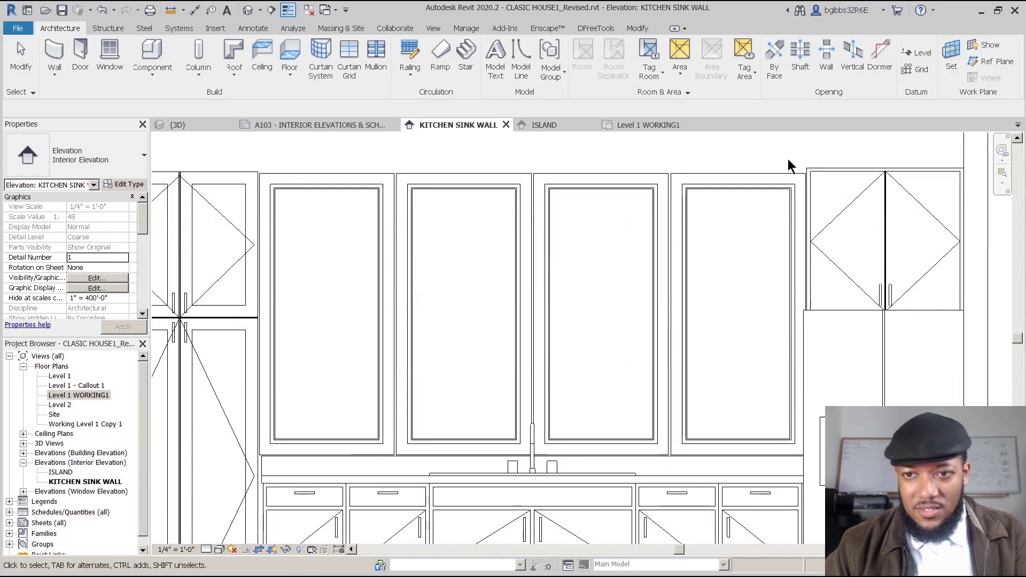
{"action": "left_click", "coordinate": [816, 168]}
{"action": "scroll", "coordinate": [810, 169], "scroll_direction": "up", "scroll_amount": 2}
{"action": "left_click", "coordinate": [790, 148]}
{"action": "key", "text": "Escape"}
{"action": "middle_click_drag", "start_coordinate": [749, 310], "coordinate": [613, 291]}
{"action": "key", "text": "a"}
{"action": "scroll", "coordinate": [836, 353], "scroll_direction": "up", "scroll_amount": 1}
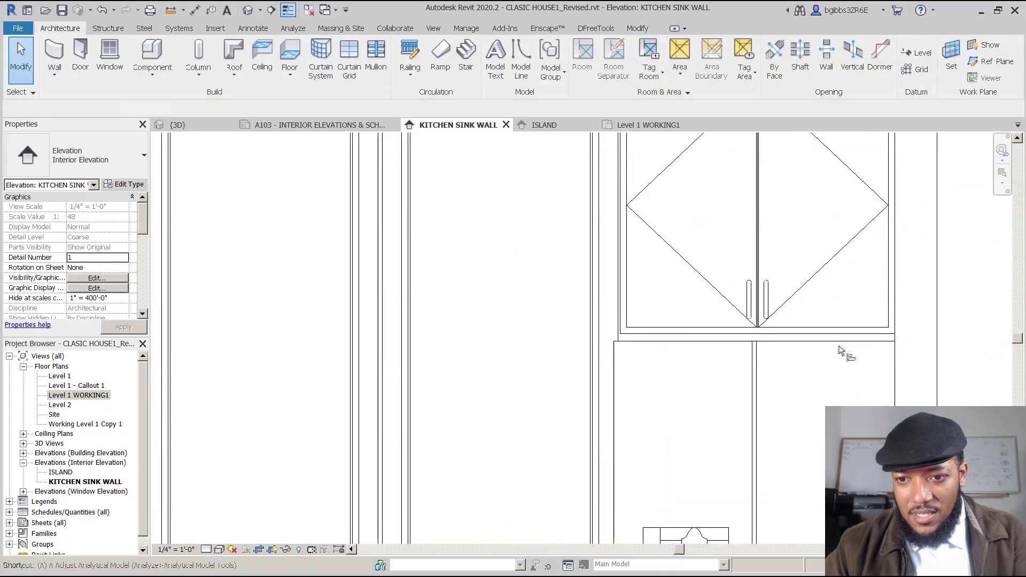
{"action": "key", "text": "l"}
{"action": "scroll", "coordinate": [738, 357], "scroll_direction": "down", "scroll_amount": 2}
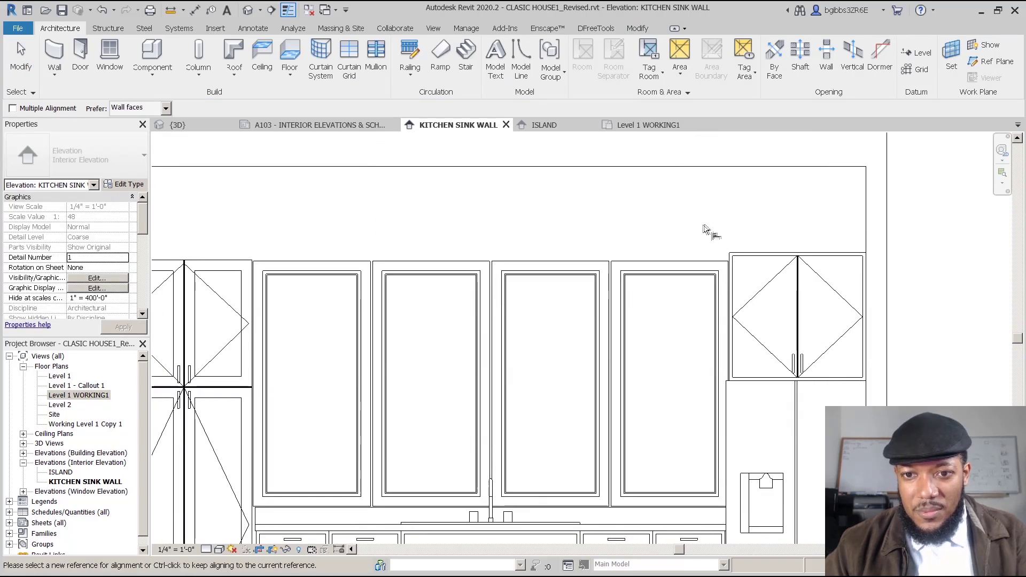
Step: Measure the height difference between the top of the upper cabinet and the top of the adjacent window frame
{"action": "scroll", "coordinate": [712, 229], "scroll_direction": "up", "scroll_amount": 1}
{"action": "key", "text": "d"}
{"action": "key", "text": "i"}
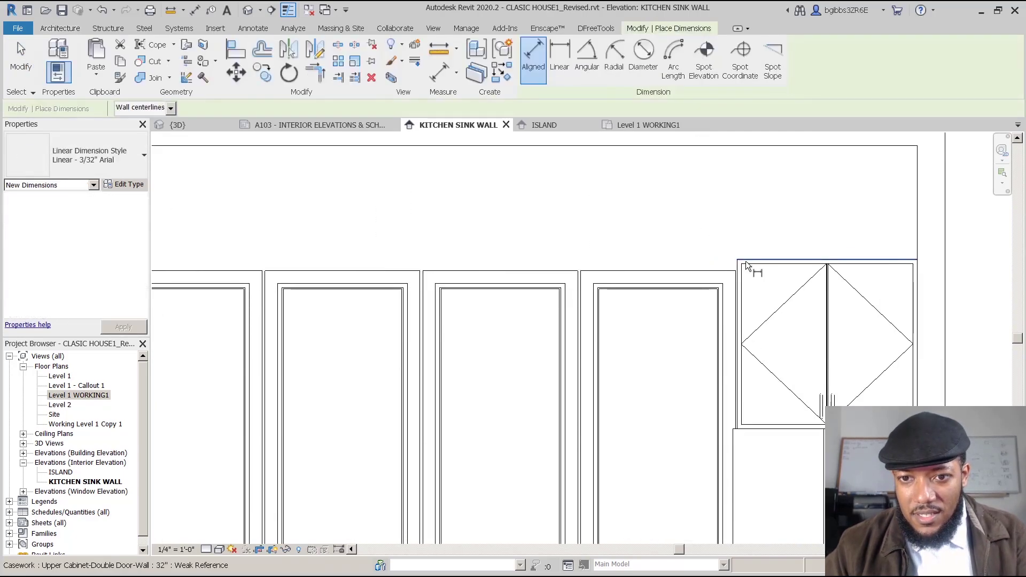
{"action": "left_click", "coordinate": [719, 271]}
{"action": "key", "text": "Escape"}
{"action": "key", "text": "Escape"}
Step: Set the height of the 32" upper cabinet type to 2' 4"
{"action": "left_click", "coordinate": [776, 264]}
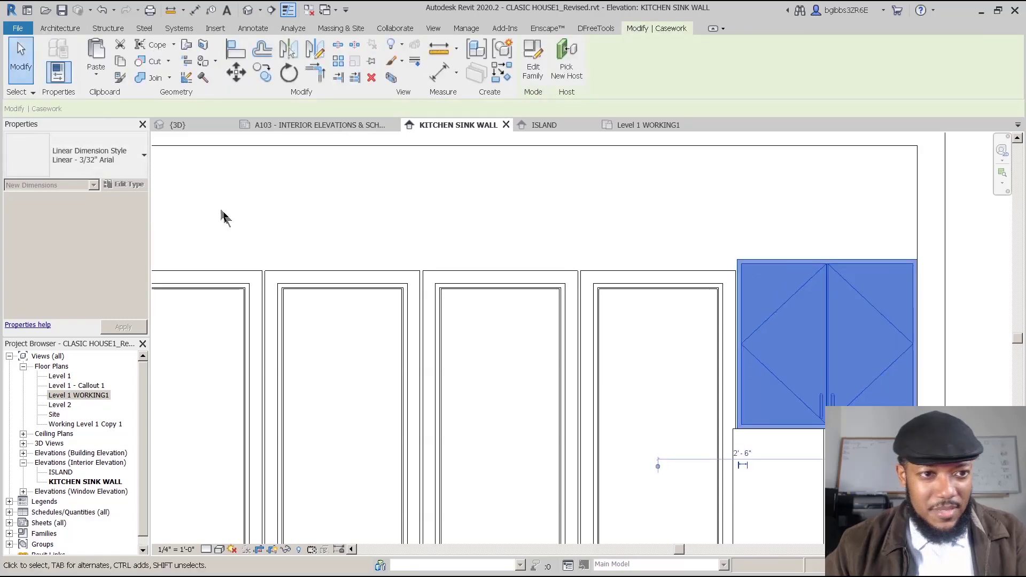
{"action": "left_click", "coordinate": [124, 185]}
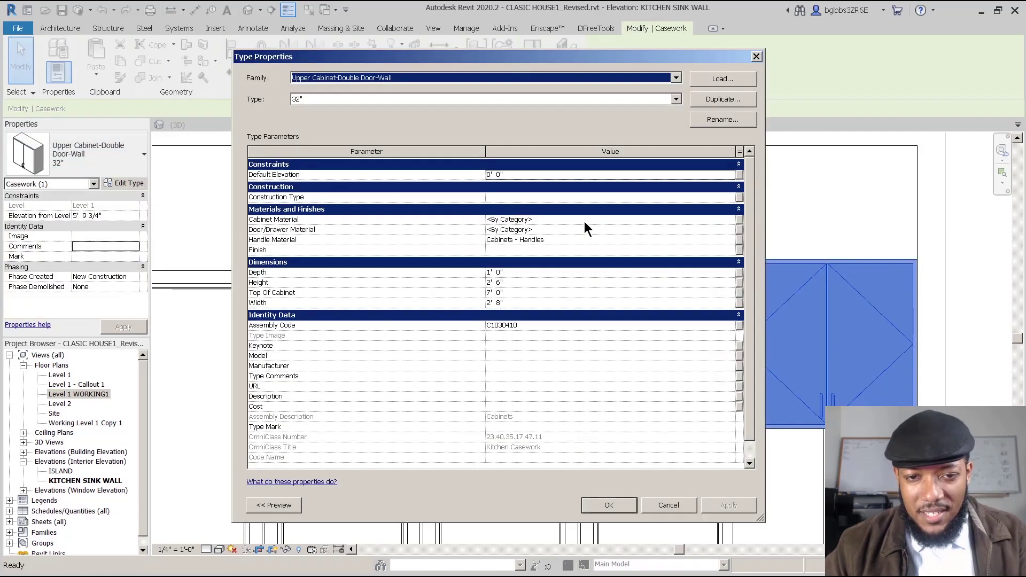
{"action": "left_click", "coordinate": [514, 294]}
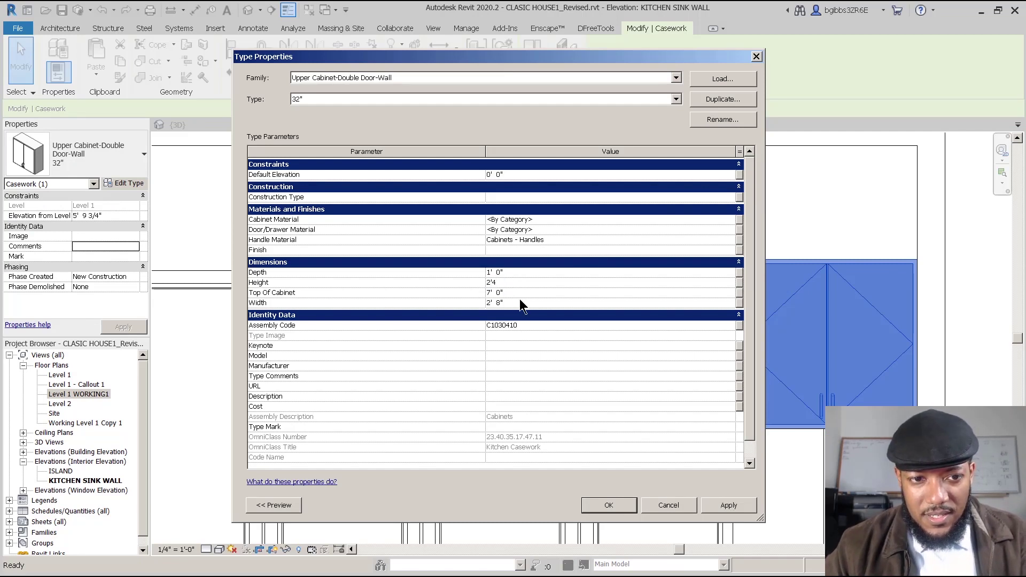
{"action": "left_click", "coordinate": [524, 293]}
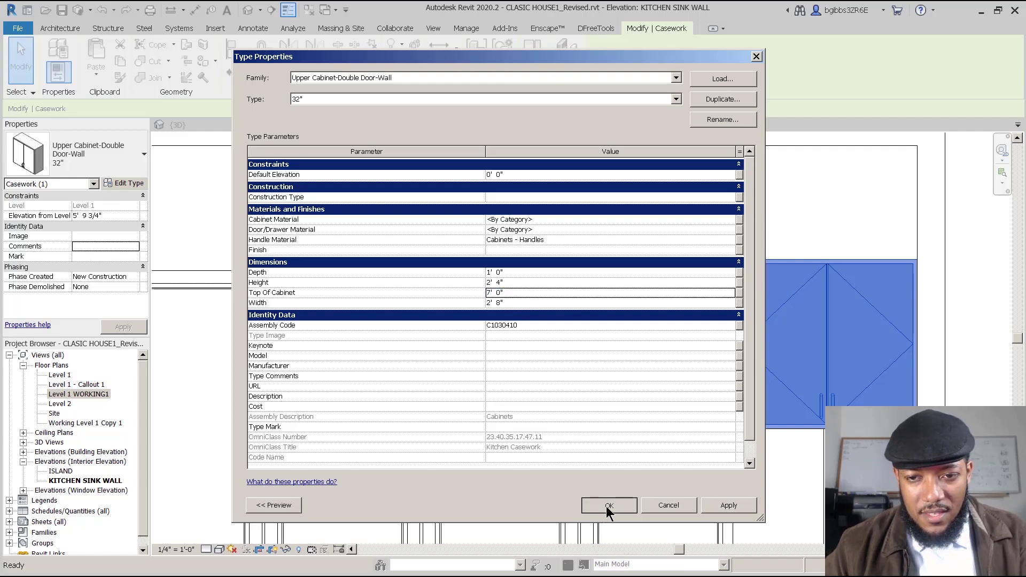
{"action": "key", "text": "Return"}
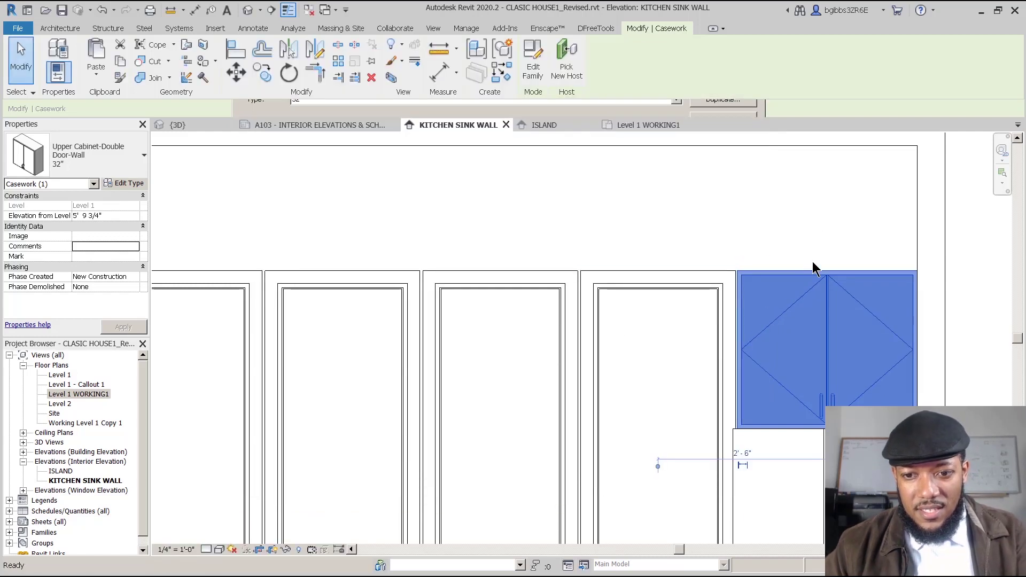
{"action": "left_click", "coordinate": [807, 263]}
{"action": "scroll", "coordinate": [418, 256], "scroll_direction": "down", "scroll_amount": 2}
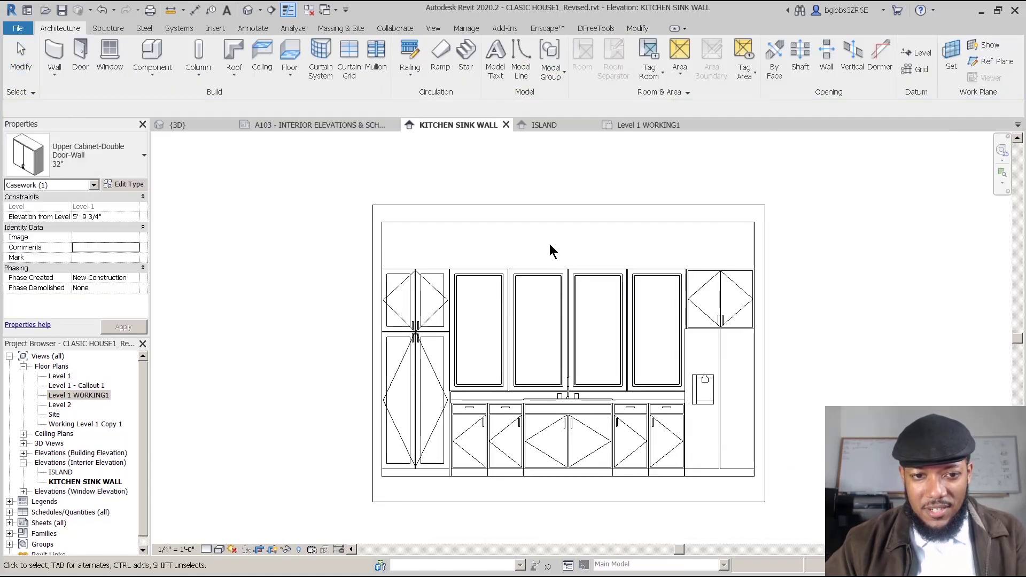
{"action": "key", "text": "Escape"}
Step: Examine the finished elevation, comparing the upper cabinet above the refrigerator with the tall cabinet at the opposite end
{"action": "scroll", "coordinate": [706, 289], "scroll_direction": "up", "scroll_amount": 4}
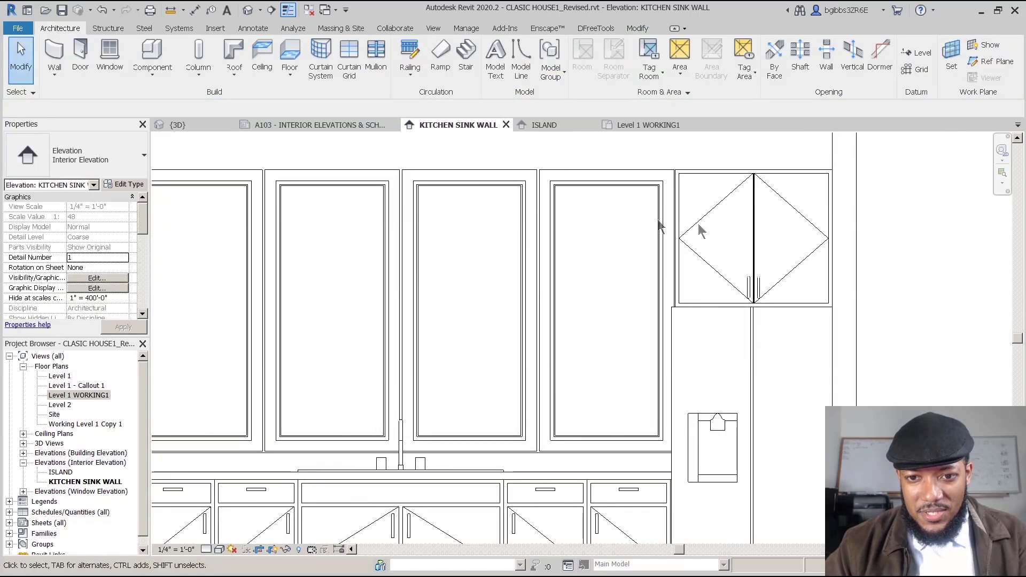
{"action": "scroll", "coordinate": [723, 260], "scroll_direction": "down", "scroll_amount": 2}
{"action": "scroll", "coordinate": [339, 291], "scroll_direction": "up", "scroll_amount": 2}
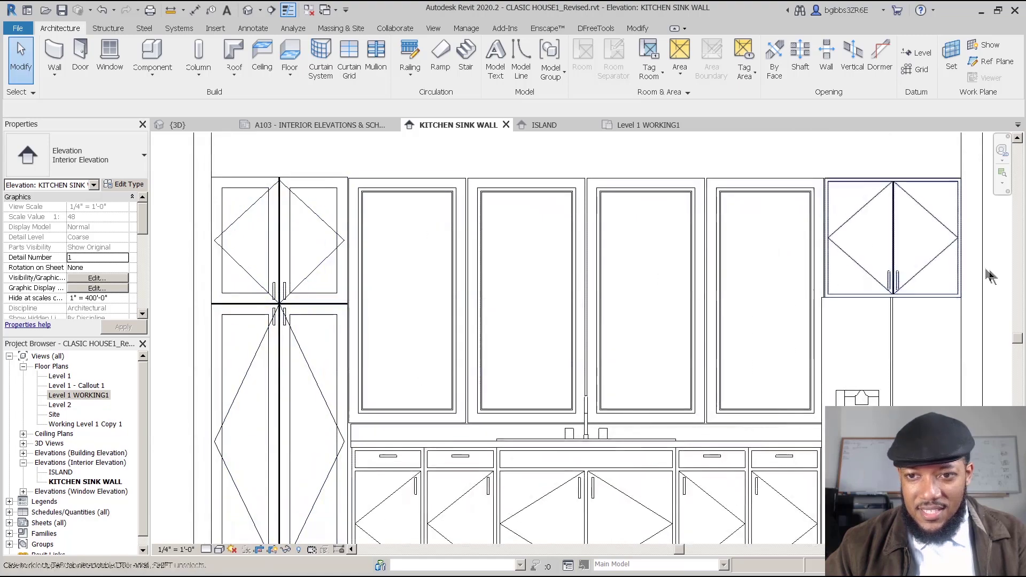
{"action": "left_click", "coordinate": [885, 274]}
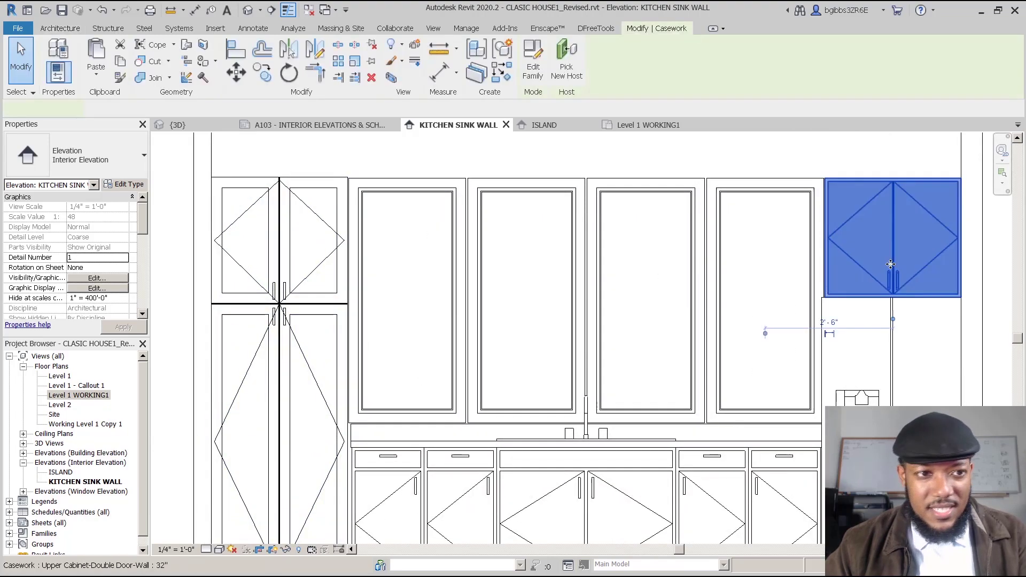
{"action": "left_click", "coordinate": [284, 264]}
{"action": "left_click", "coordinate": [282, 263]}
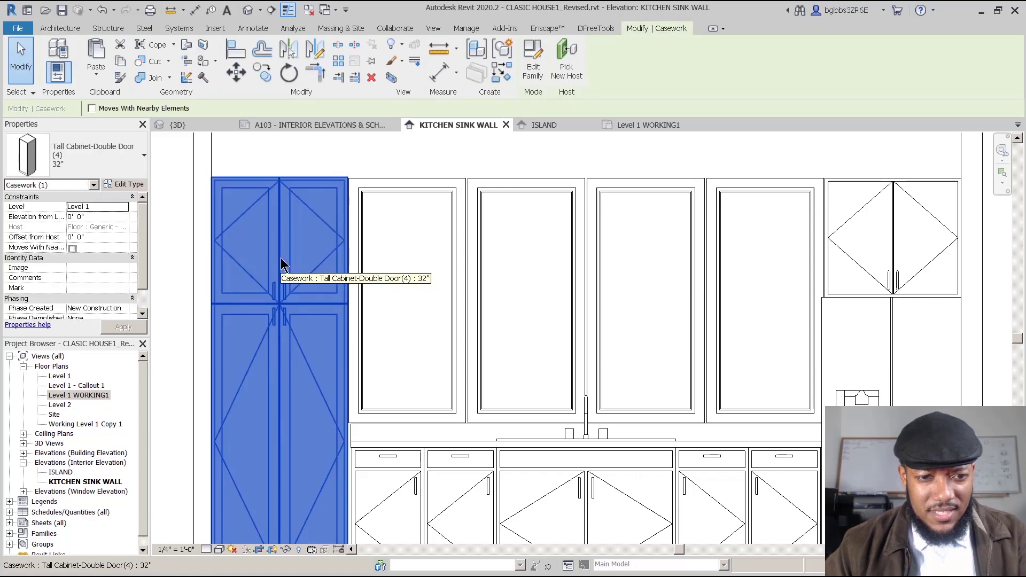
{"action": "key", "text": "Escape"}
{"action": "scroll", "coordinate": [485, 271], "scroll_direction": "down", "scroll_amount": 2}
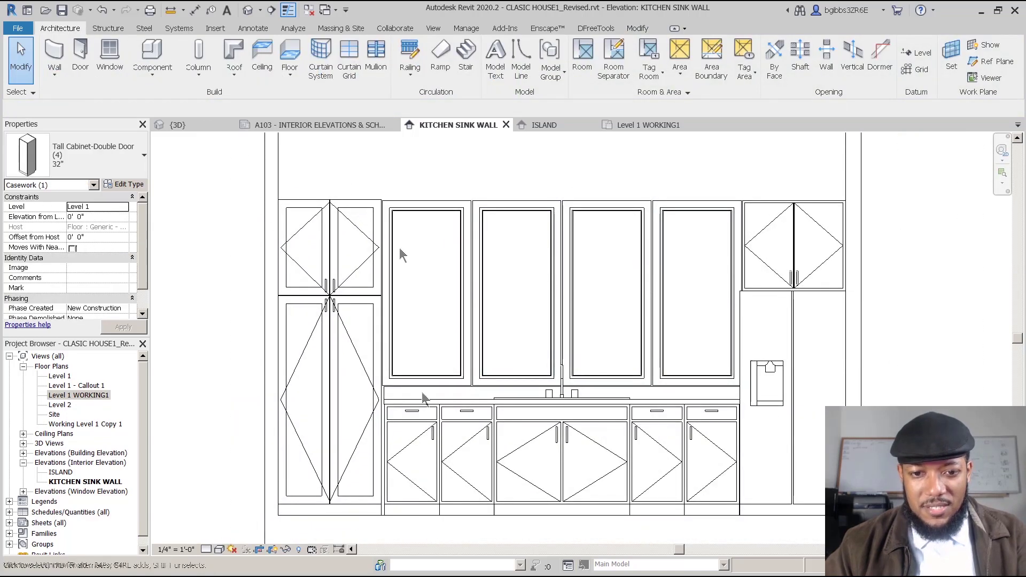
{"action": "scroll", "coordinate": [485, 258], "scroll_direction": "down", "scroll_amount": 2}
{"action": "scroll", "coordinate": [716, 323], "scroll_direction": "up", "scroll_amount": 1}
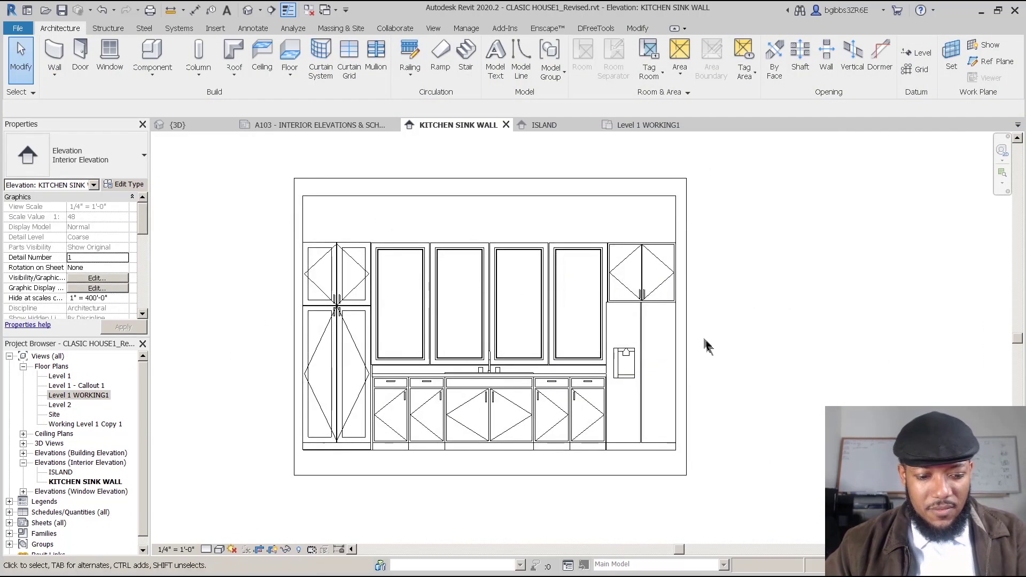
Step: Place an aligned dimension string along the cabinet bases, from the tall cabinet's outer edge across the base cabinets to the sink cabinet's centre
{"action": "middle_click_drag", "start_coordinate": [708, 347], "coordinate": [729, 309]}
{"action": "key", "text": "d"}
{"action": "key", "text": "i"}
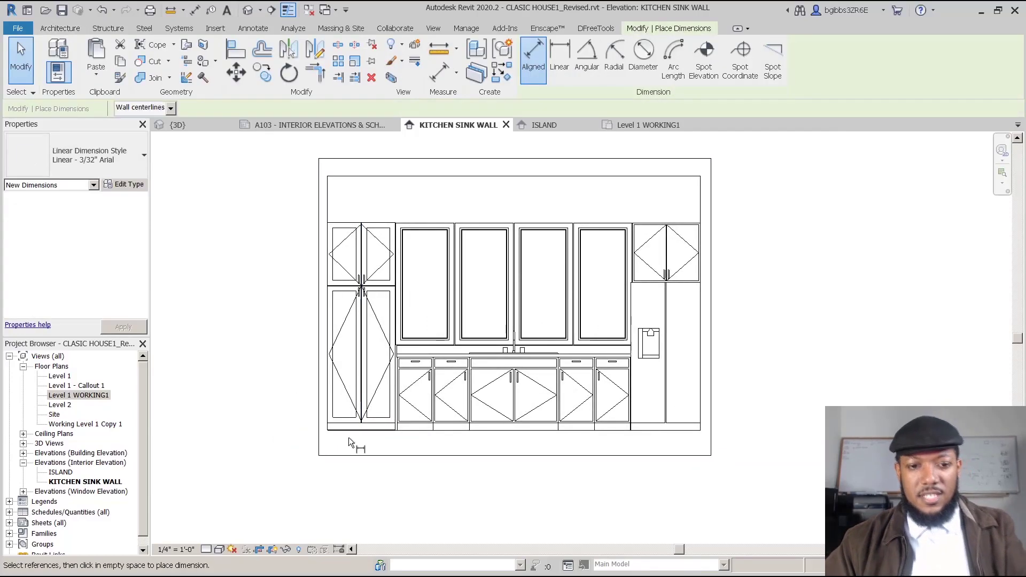
{"action": "scroll", "coordinate": [326, 433], "scroll_direction": "up", "scroll_amount": 2}
{"action": "scroll", "coordinate": [326, 433], "scroll_direction": "up", "scroll_amount": 1}
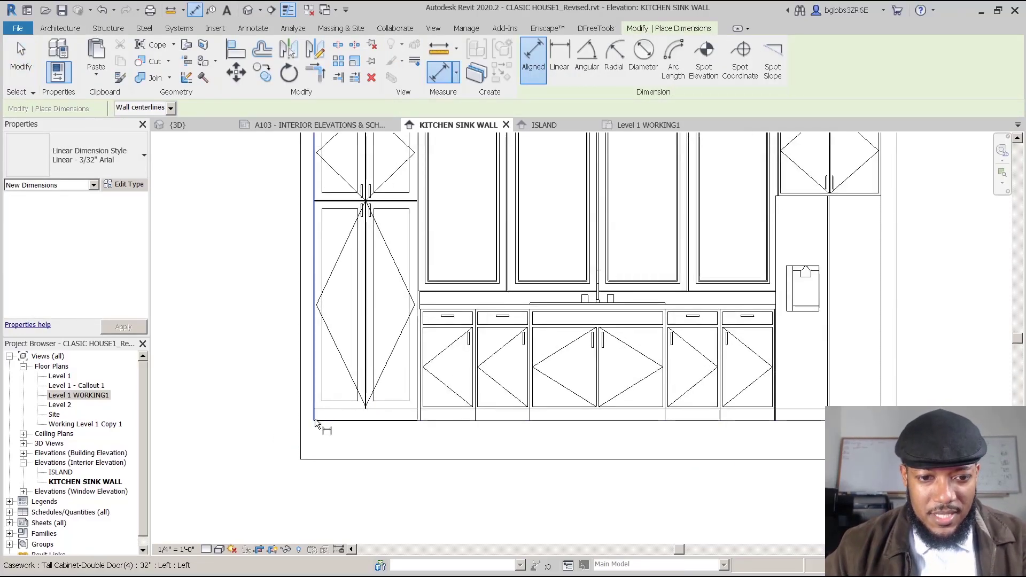
{"action": "left_click", "coordinate": [316, 418]}
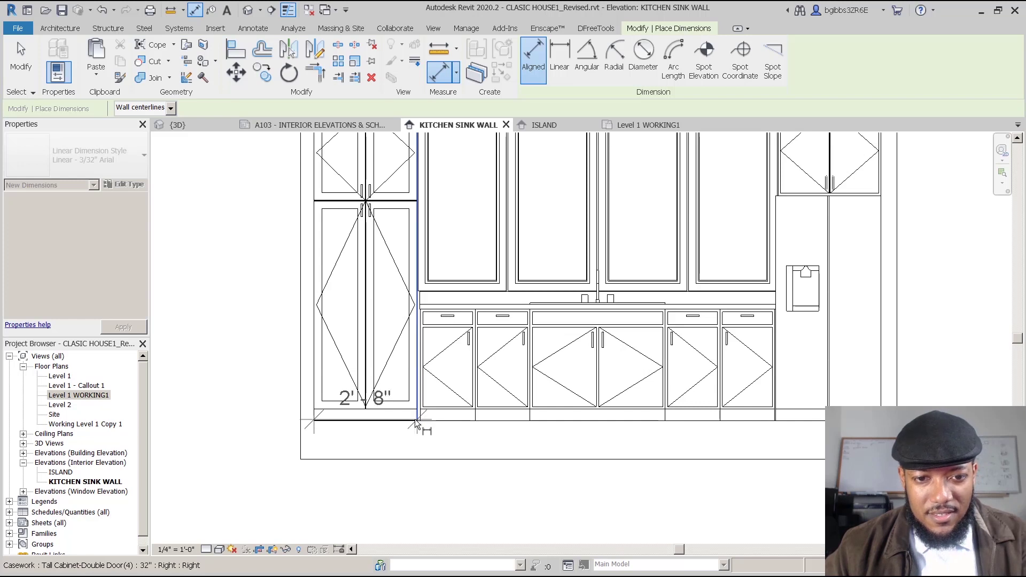
{"action": "left_click", "coordinate": [416, 425]}
{"action": "left_click", "coordinate": [476, 419]}
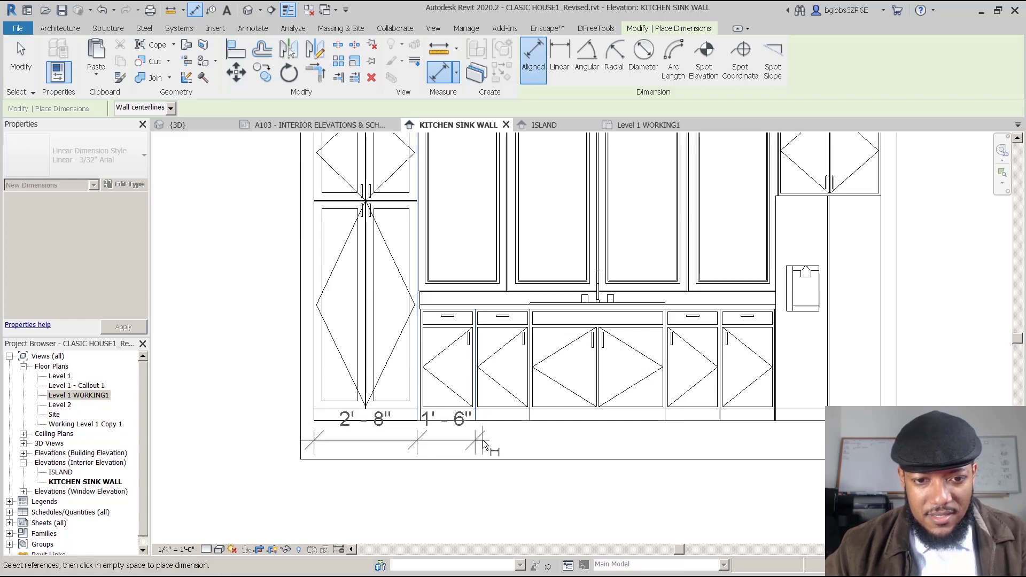
{"action": "left_click", "coordinate": [530, 422]}
{"action": "left_click", "coordinate": [597, 422]}
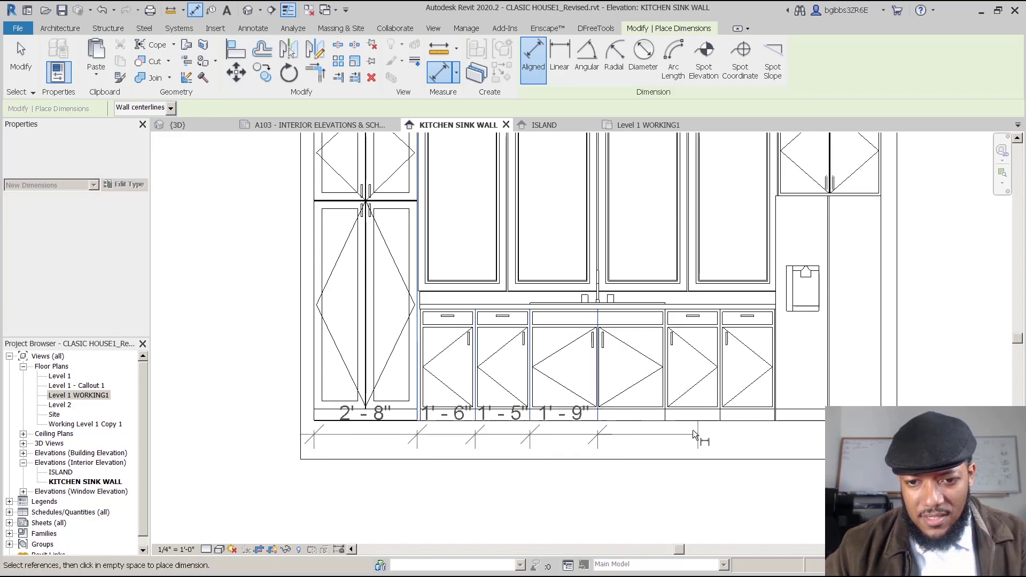
{"action": "left_click", "coordinate": [701, 415]}
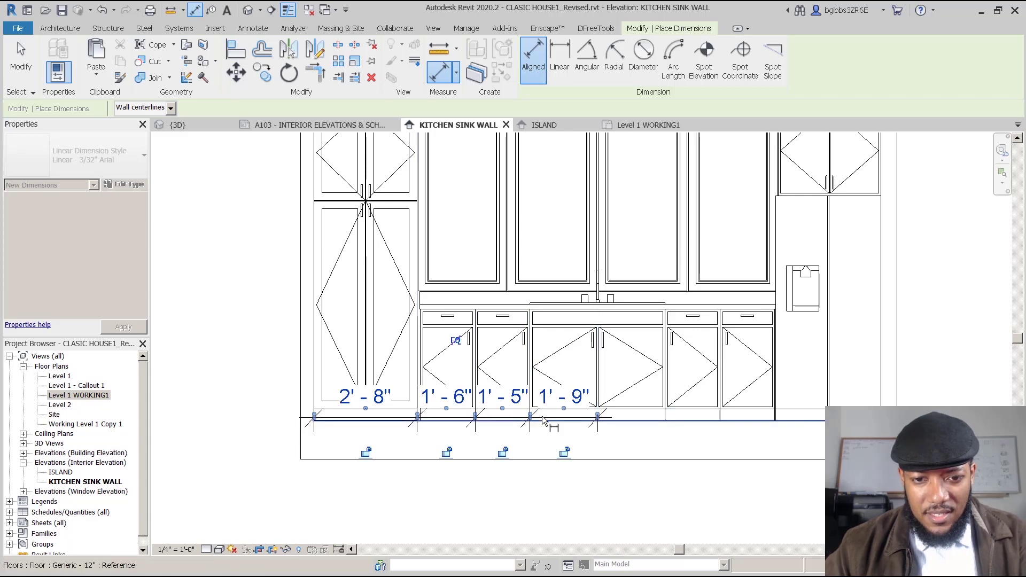
{"action": "key", "text": "Escape"}
{"action": "key", "text": "Escape"}
Step: Move the dimension string below the floor line and extend it across the remaining base cabinets to the refrigerator's far edge
{"action": "left_click_drag", "start_coordinate": [564, 409], "coordinate": [559, 456]}
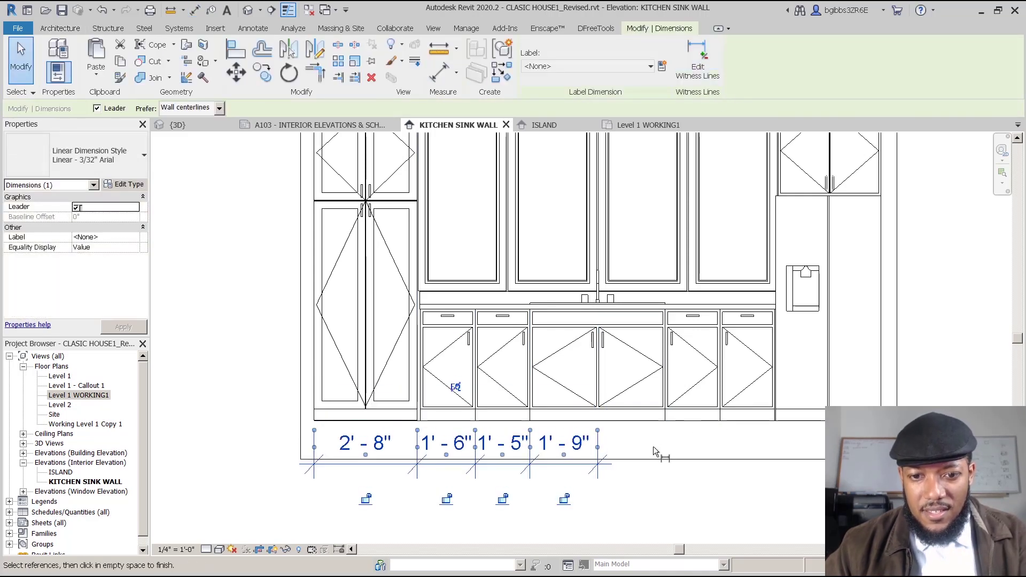
{"action": "left_click", "coordinate": [666, 416]}
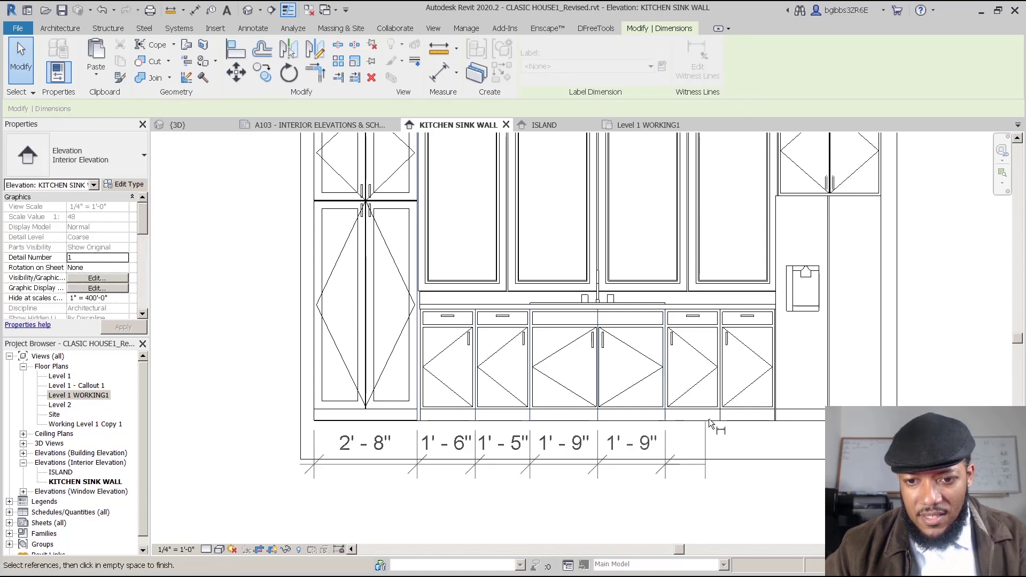
{"action": "left_click", "coordinate": [774, 417]}
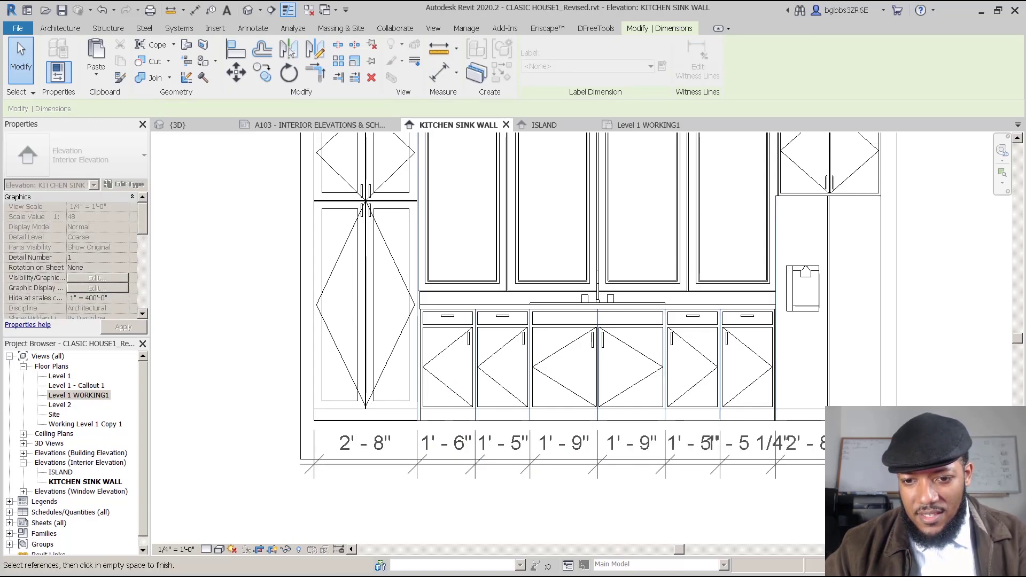
{"action": "scroll", "coordinate": [620, 340], "scroll_direction": "down", "scroll_amount": 2}
{"action": "key", "text": "Escape"}
{"action": "key", "text": "Escape"}
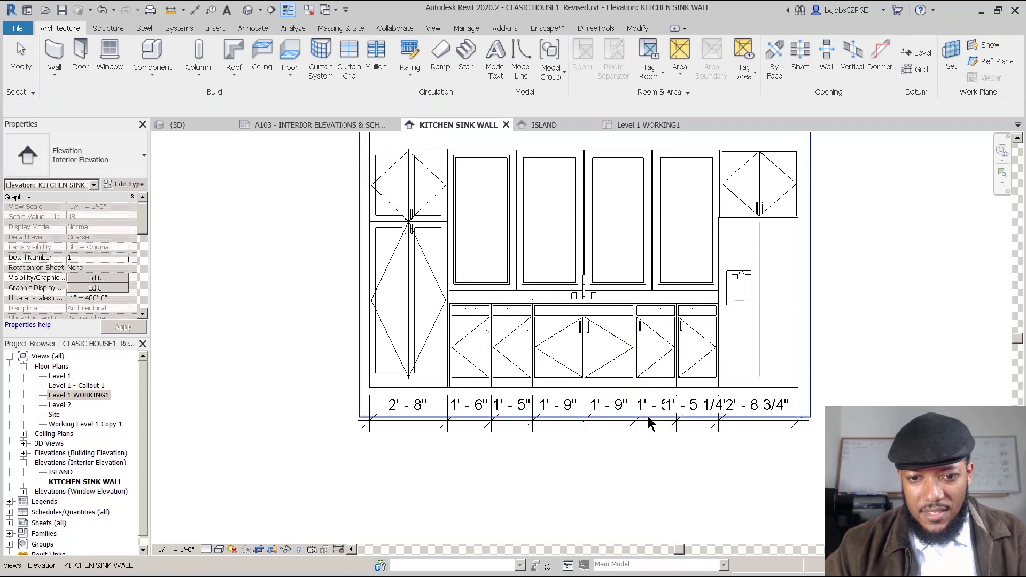
Step: Change the horizontal dimension string's type to Linear - 3/32" Arial Inches
{"action": "scroll", "coordinate": [670, 424], "scroll_direction": "up", "scroll_amount": 2}
{"action": "left_click", "coordinate": [672, 416]}
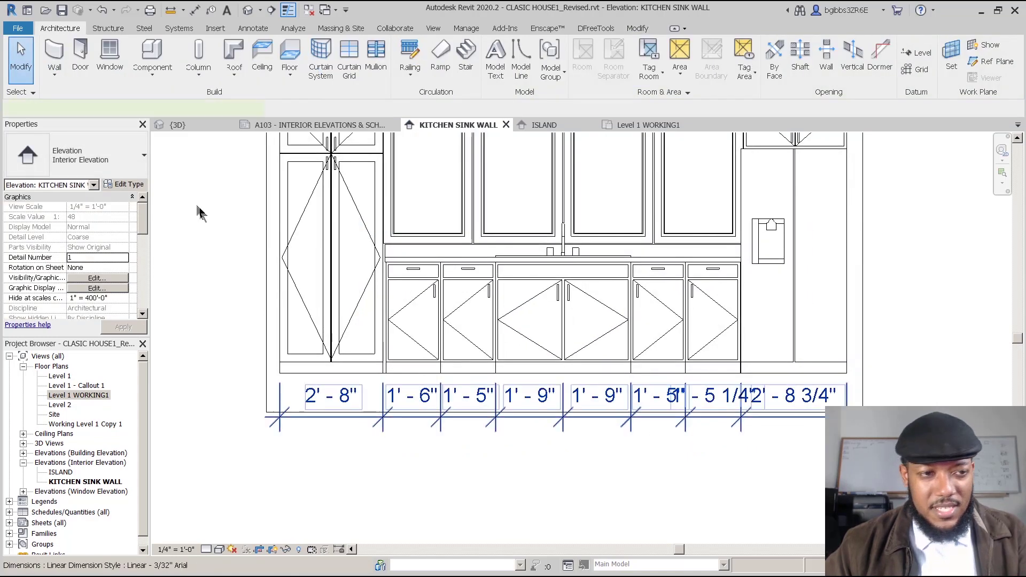
{"action": "left_click", "coordinate": [129, 160]}
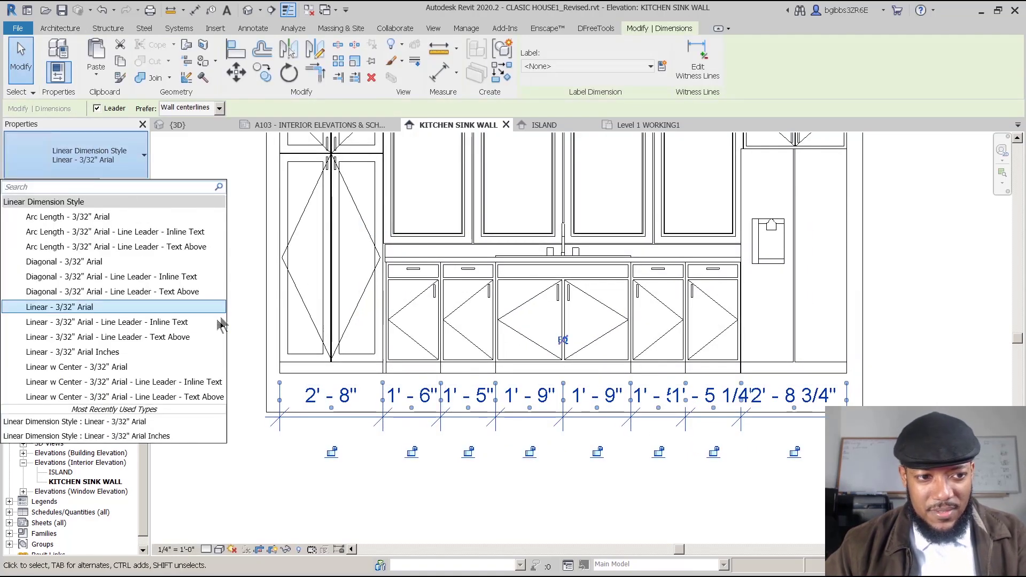
{"action": "left_click", "coordinate": [188, 426]}
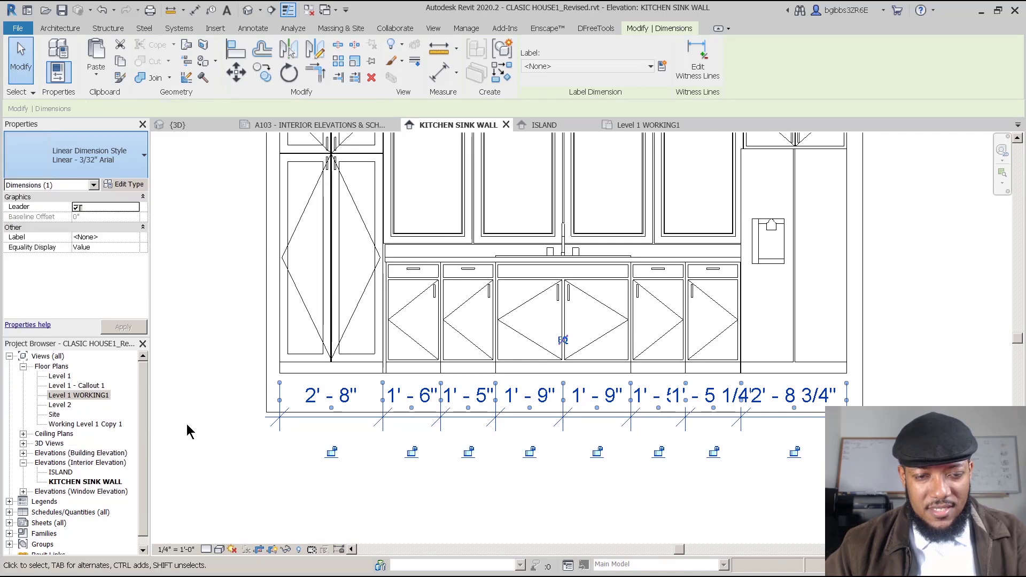
{"action": "left_click", "coordinate": [658, 515]}
{"action": "scroll", "coordinate": [656, 510], "scroll_direction": "down", "scroll_amount": 2}
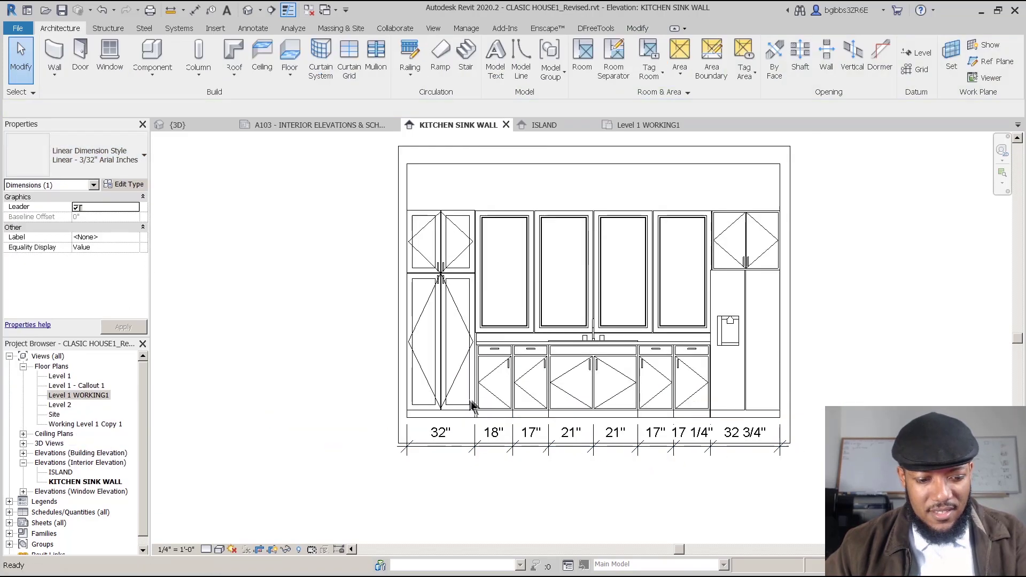
Step: Add a vertical dimension string beside the tall cabinet, covering the heights of the tall cabinet and the upper cabinet above it
{"action": "key", "text": "d"}
{"action": "key", "text": "i"}
{"action": "scroll", "coordinate": [414, 347], "scroll_direction": "up", "scroll_amount": 1}
{"action": "left_click", "coordinate": [422, 426]}
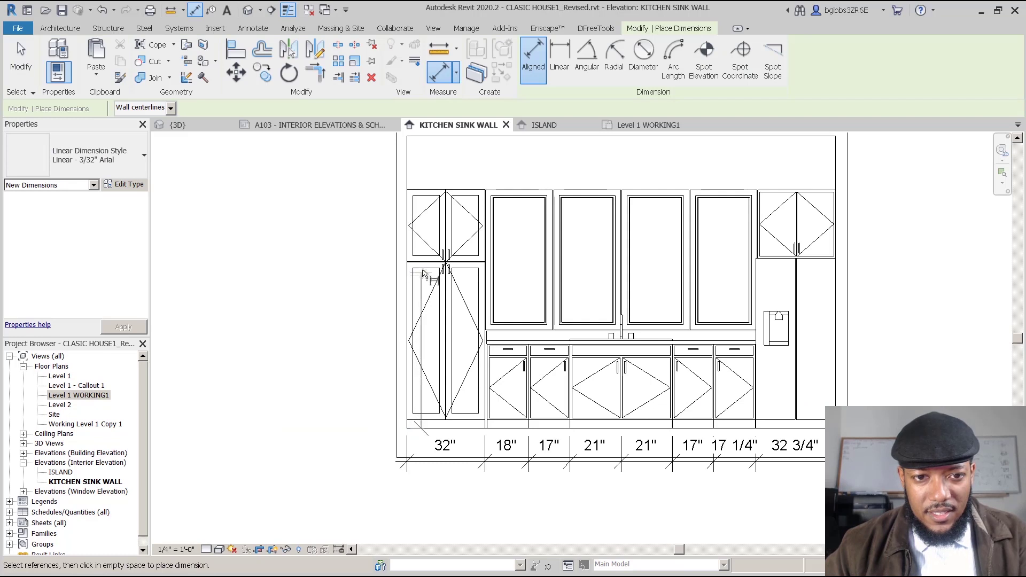
{"action": "left_click", "coordinate": [422, 190]}
{"action": "left_click", "coordinate": [361, 194]}
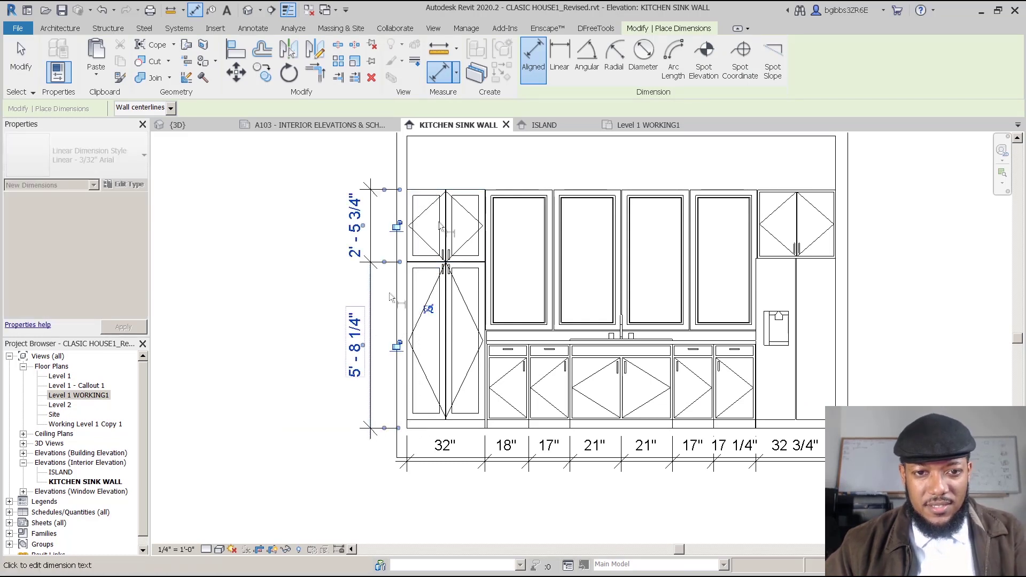
{"action": "key", "text": "Escape"}
{"action": "scroll", "coordinate": [550, 374], "scroll_direction": "down", "scroll_amount": 1}
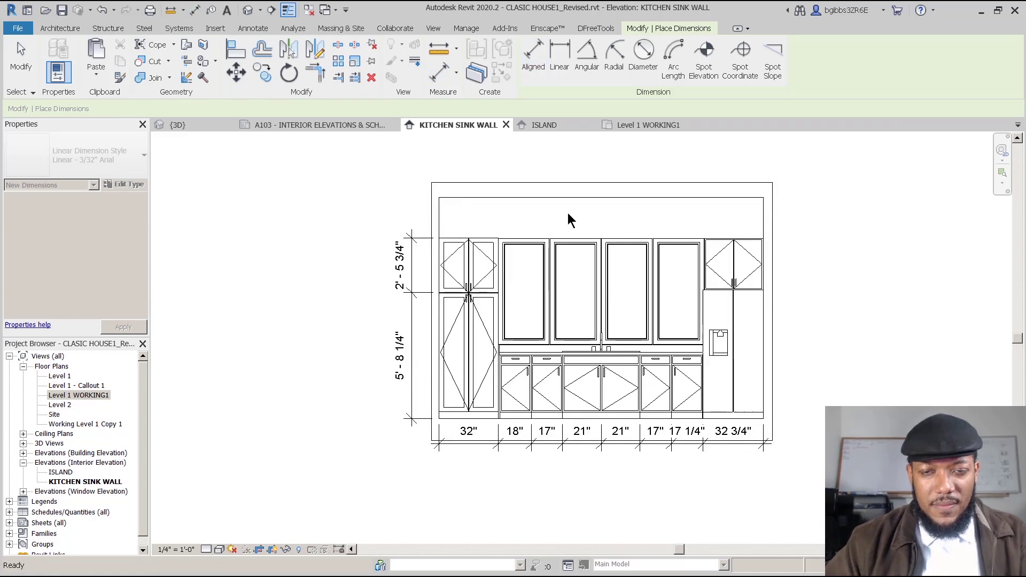
{"action": "key", "text": "Escape"}
Step: Open sheet A103 - INTERIOR ELEVATIONS & SCHEDULES and examine the dimensioned KITCHEN SINK WALL viewport
{"action": "left_click", "coordinate": [310, 123]}
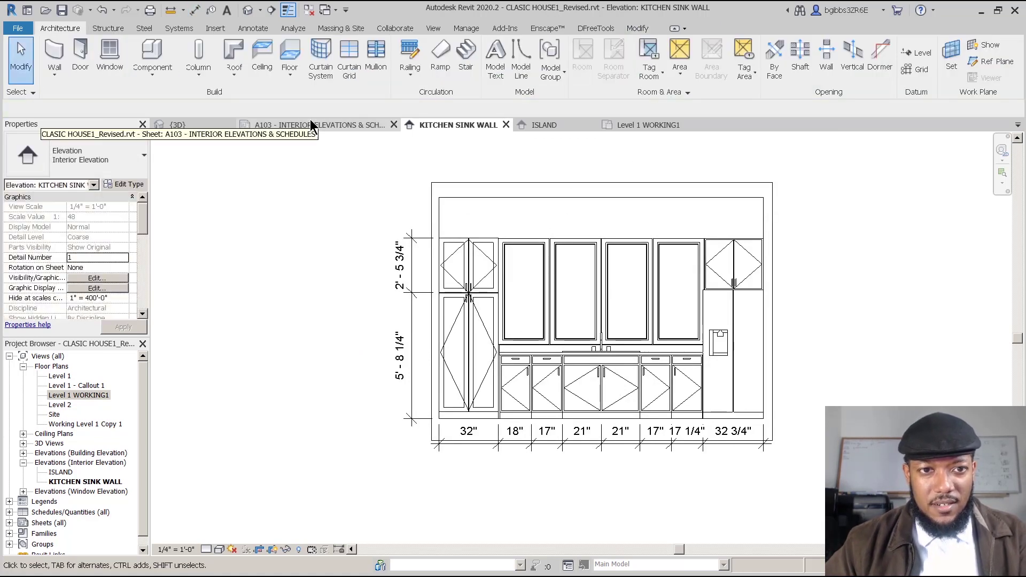
{"action": "left_click", "coordinate": [432, 391]}
{"action": "scroll", "coordinate": [431, 391], "scroll_direction": "down", "scroll_amount": 5}
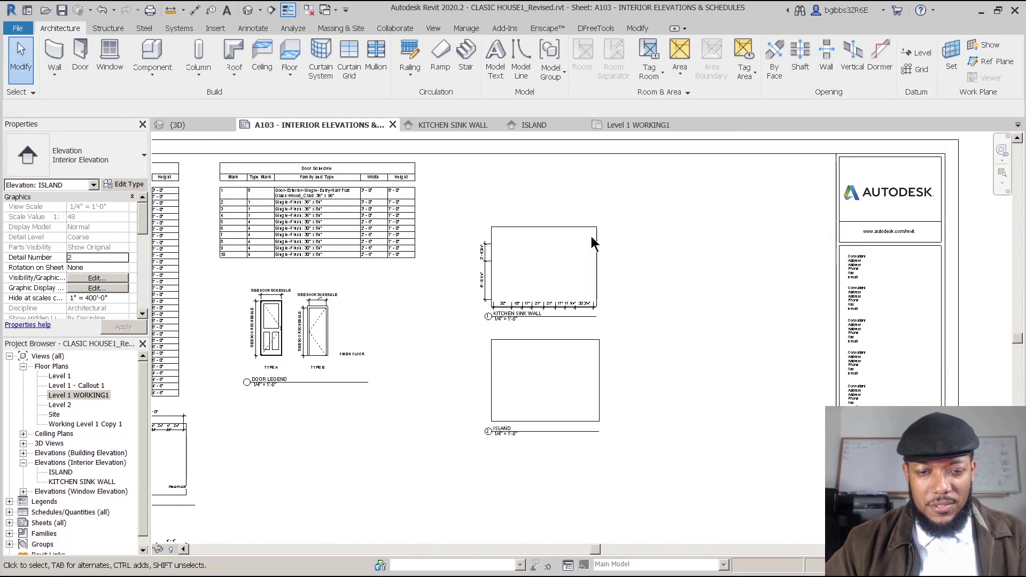
{"action": "scroll", "coordinate": [510, 390], "scroll_direction": "up", "scroll_amount": 2}
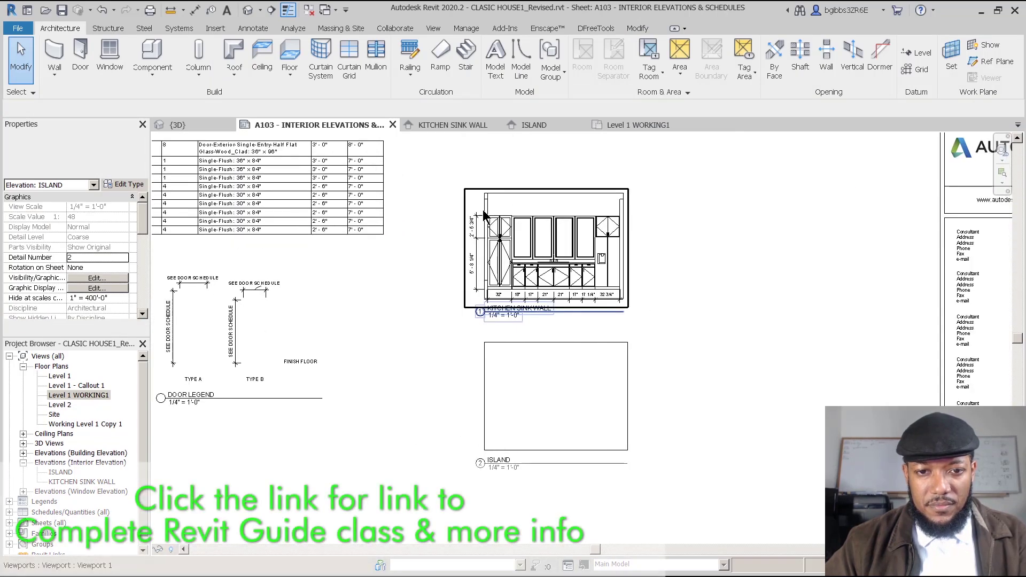